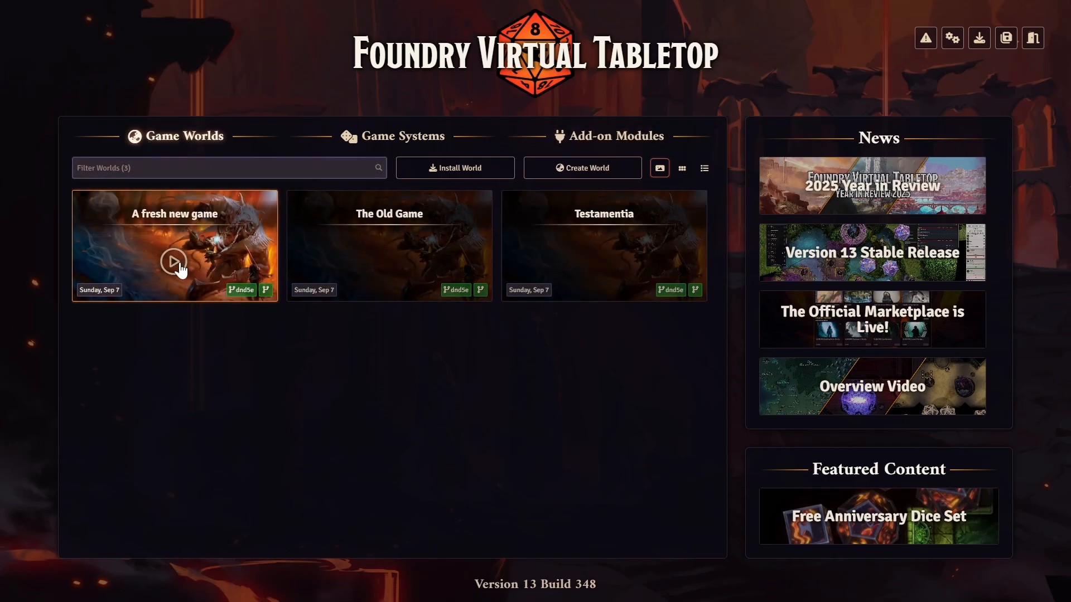
# Look through the Tomb of Annihilation package page, covering its adventure content, gameplay features and screenshots.
pyautogui.click(168, 287)
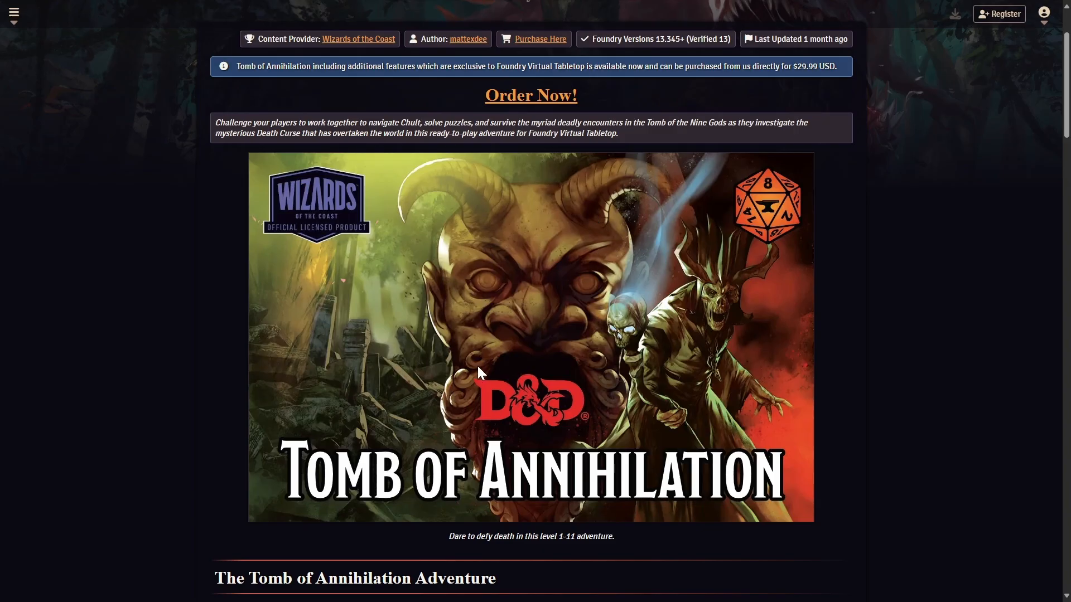
pyautogui.scroll(-14, 478, 371)
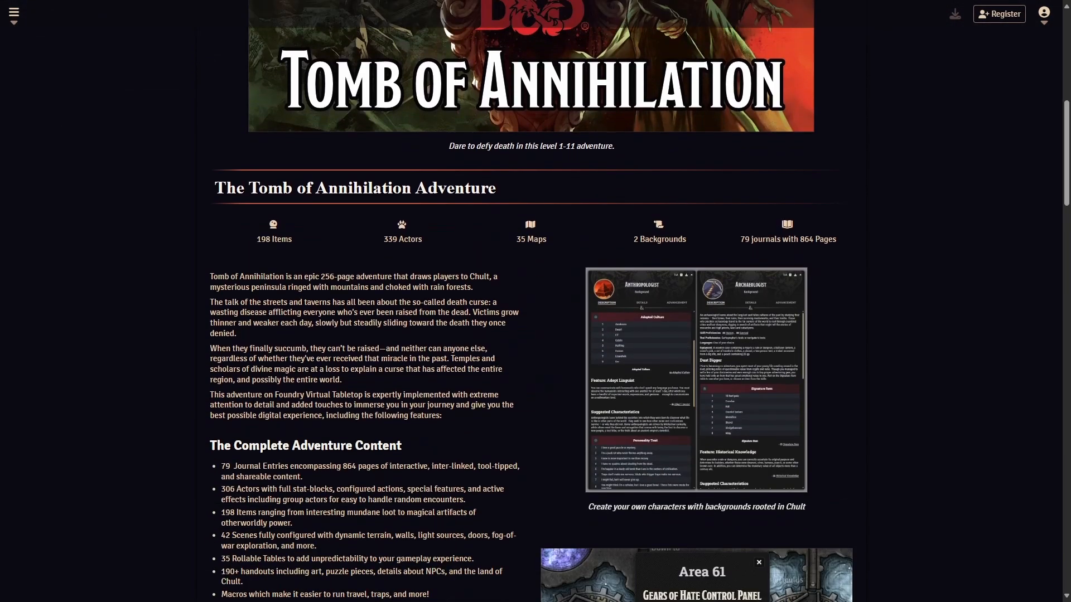
pyautogui.scroll(-11, 729, 309)
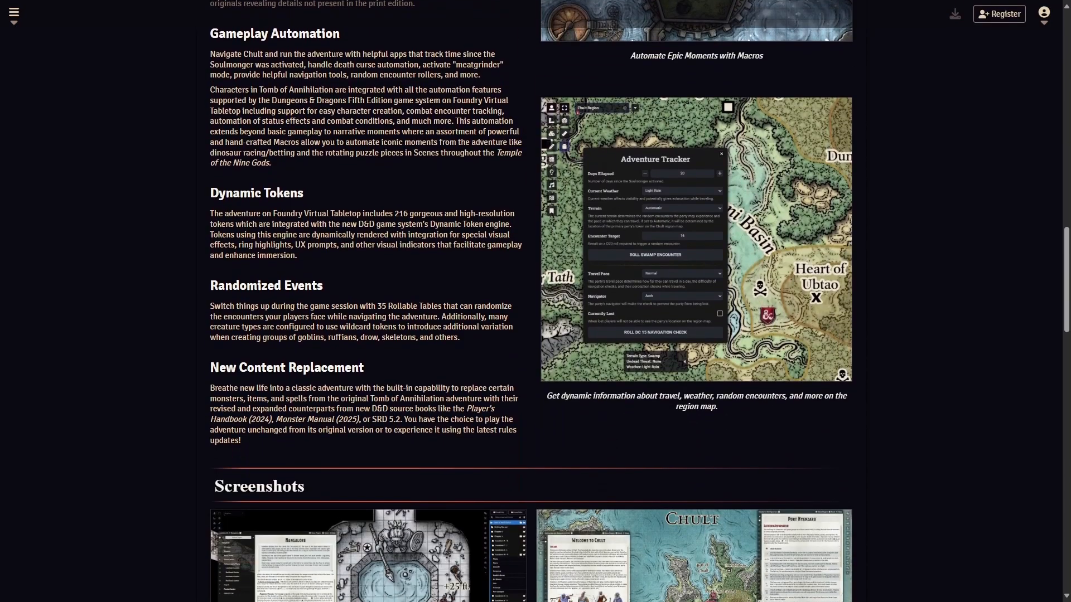
pyautogui.scroll(-10, 486, 415)
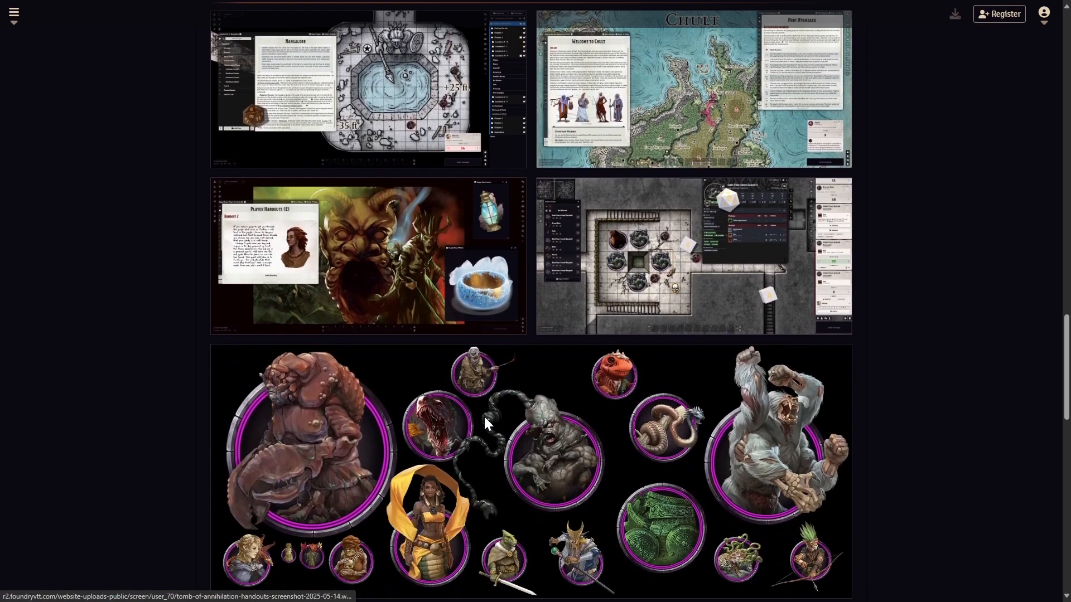
pyautogui.scroll(-8, 405, 449)
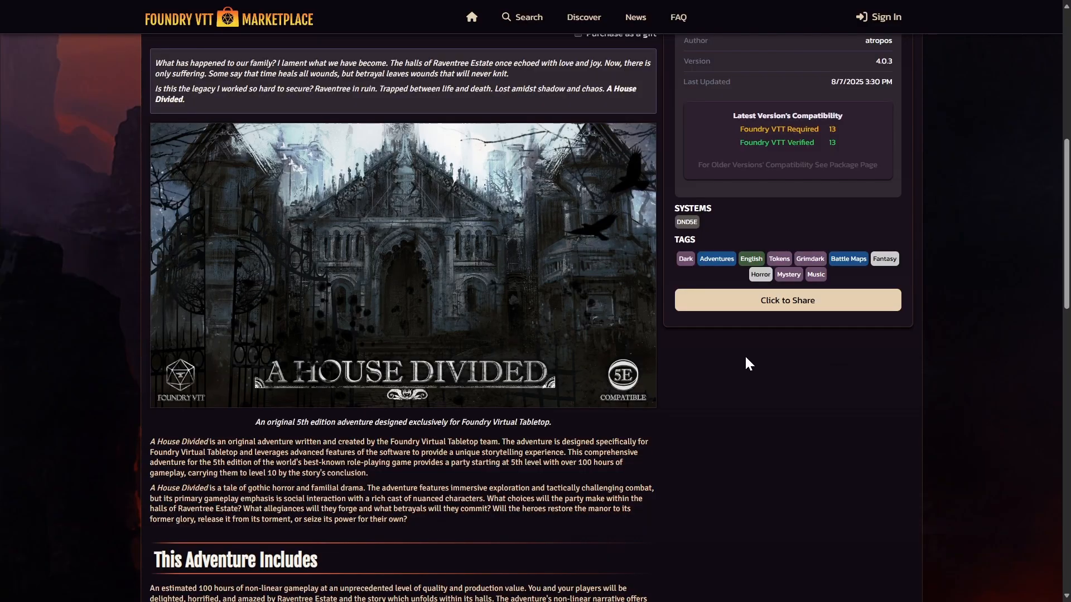
# Examine the A House Divided marketplace page, including its contents, reviews and the final two gallery screenshots.
pyautogui.scroll(-14, 555, 360)
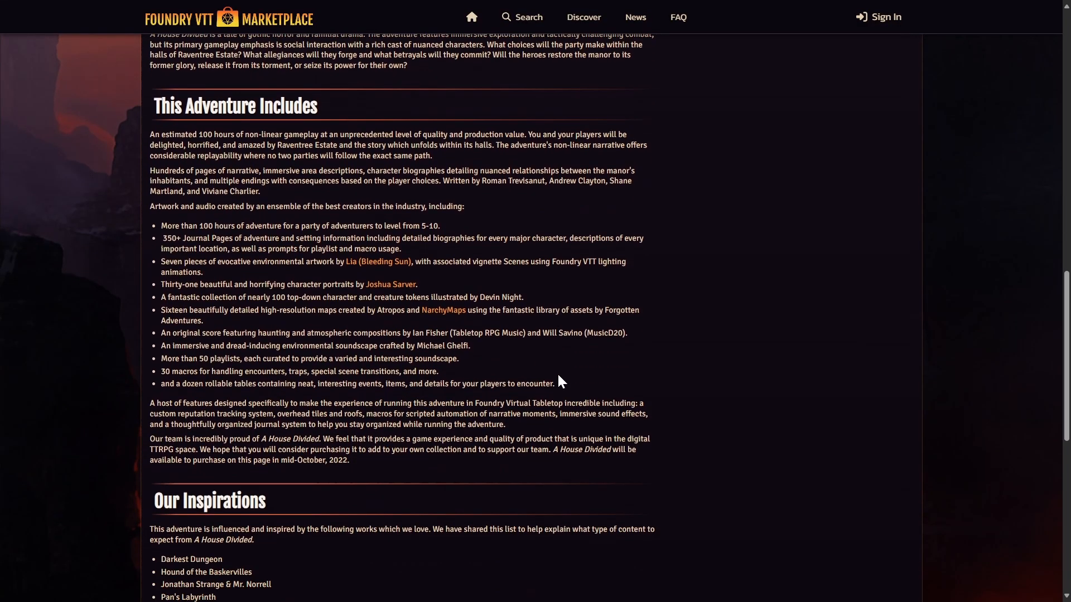
pyautogui.scroll(-4, 561, 385)
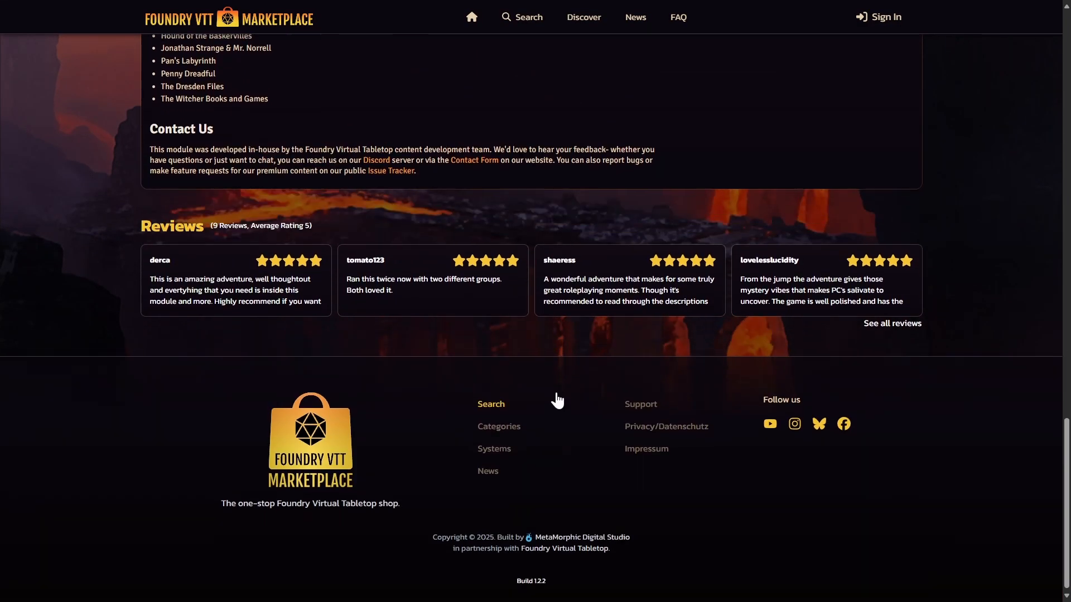
pyautogui.scroll(11, 554, 389)
pyautogui.scroll(14, 509, 422)
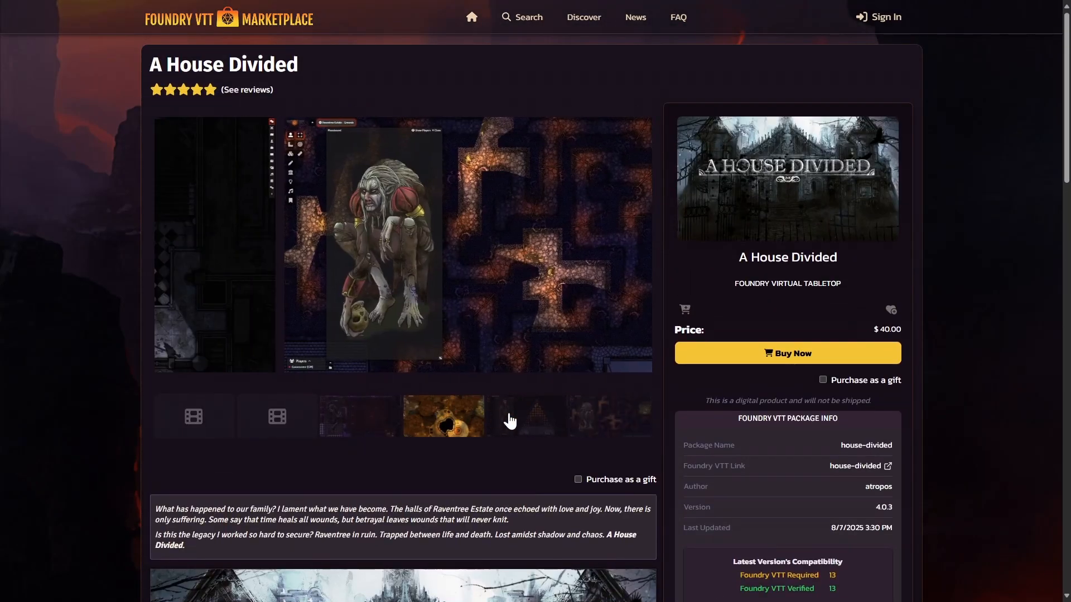
pyautogui.click(547, 423)
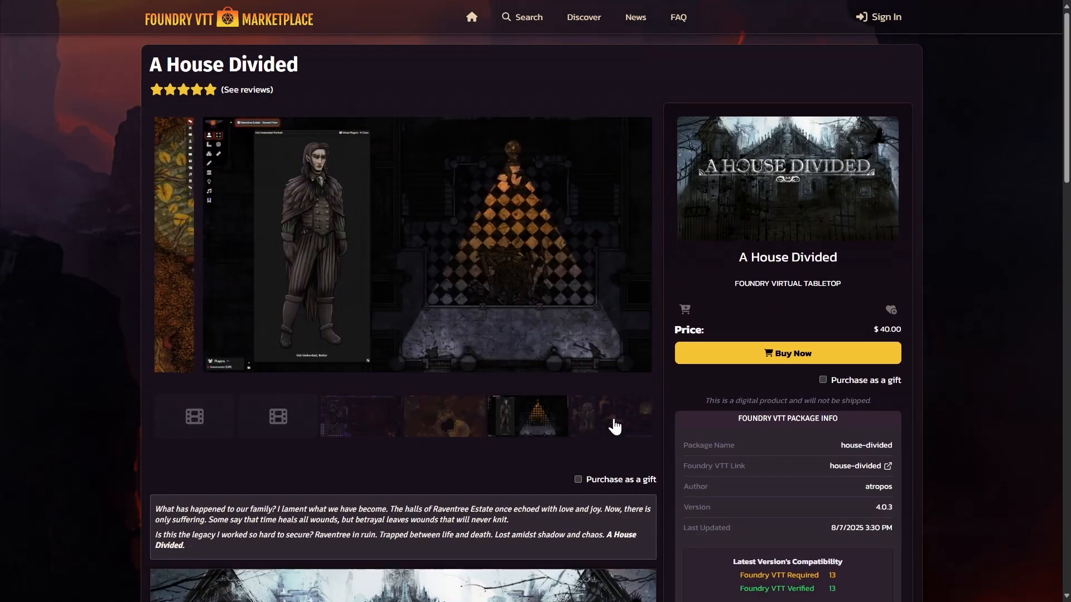
pyautogui.click(616, 425)
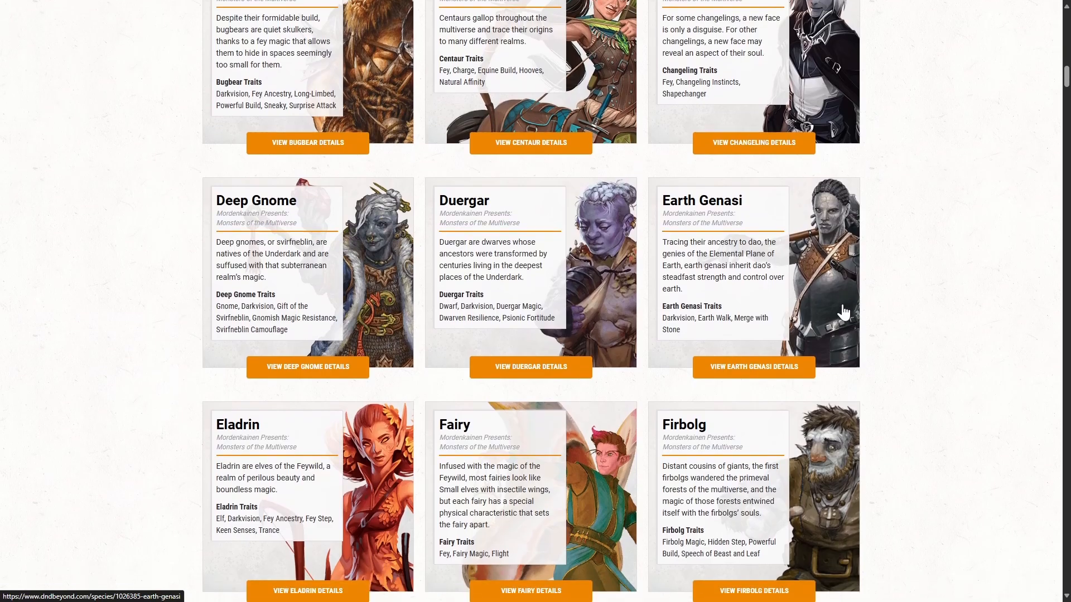
# Browse the Mordenkainen Presents: Monsters of the Multiverse species cards on D&D Beyond down to the last entries.
pyautogui.scroll(-2, 844, 312)
pyautogui.scroll(-9, 843, 311)
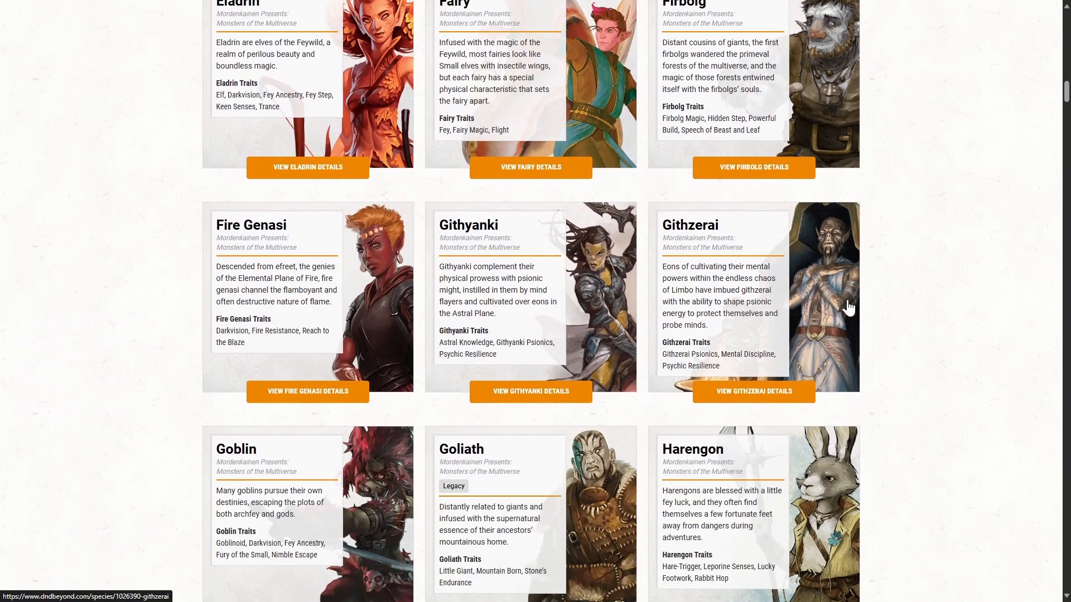
pyautogui.scroll(-9, 858, 297)
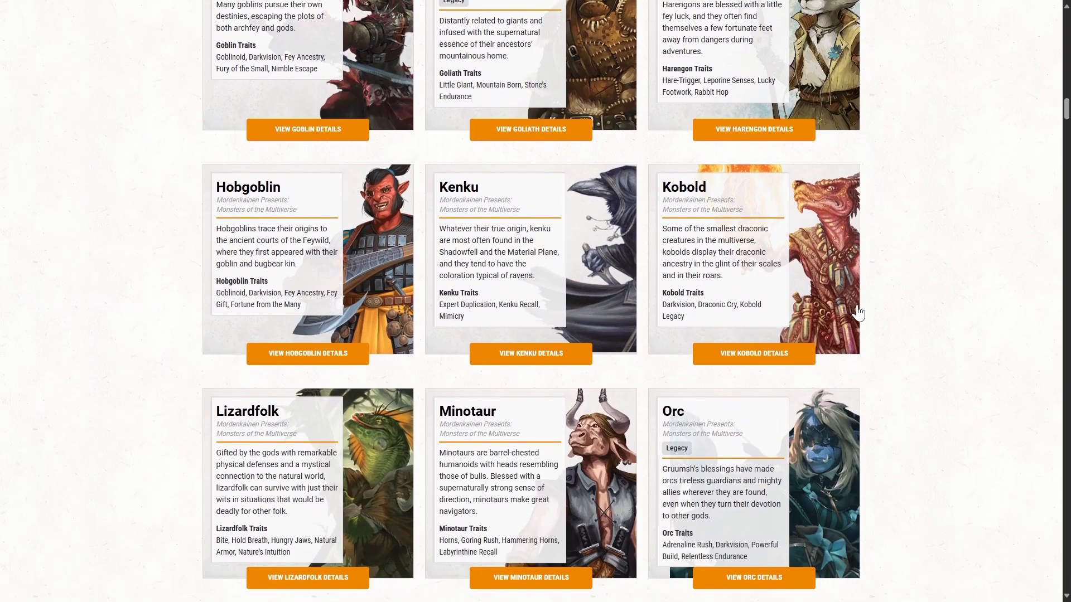
pyautogui.scroll(-6, 855, 304)
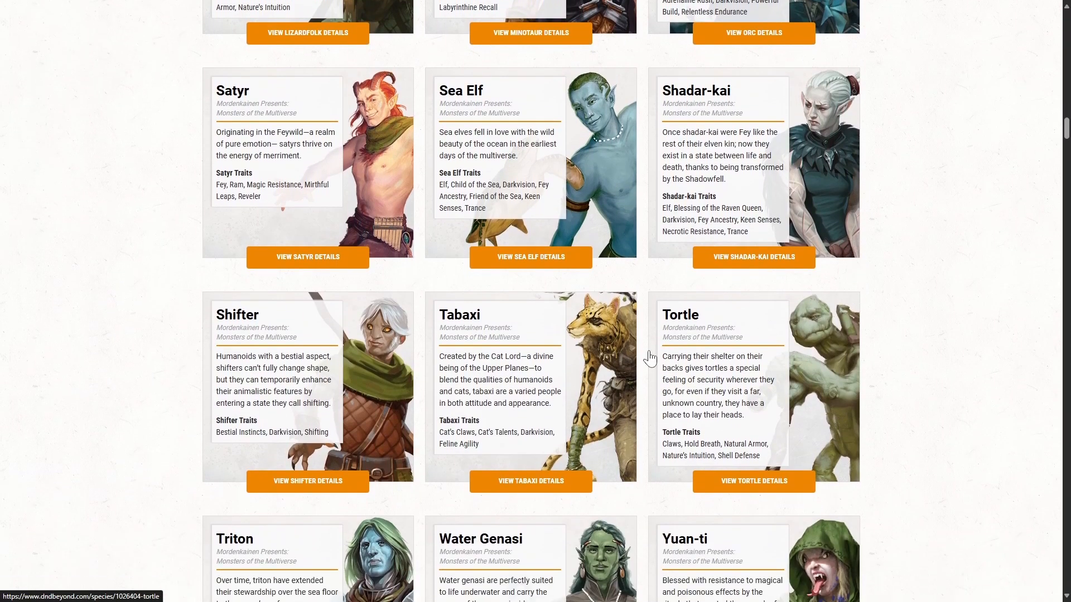
pyautogui.click(514, 384)
pyautogui.scroll(-6, 514, 379)
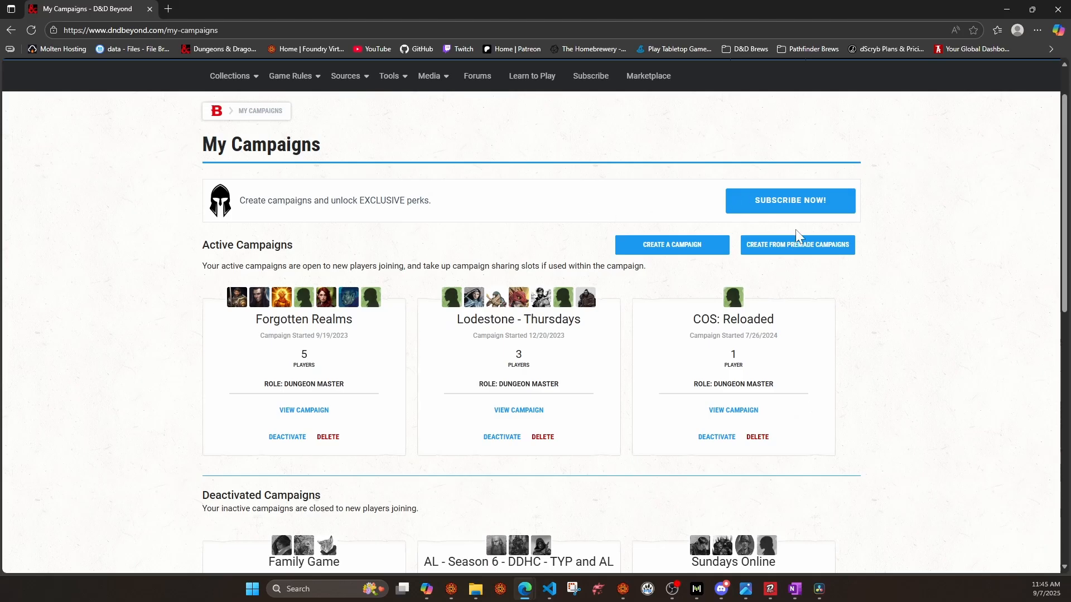
# Show the My Campaigns page in full screen with its Collections options, and look over Maxxon's character sheet.
pyautogui.press('F11')
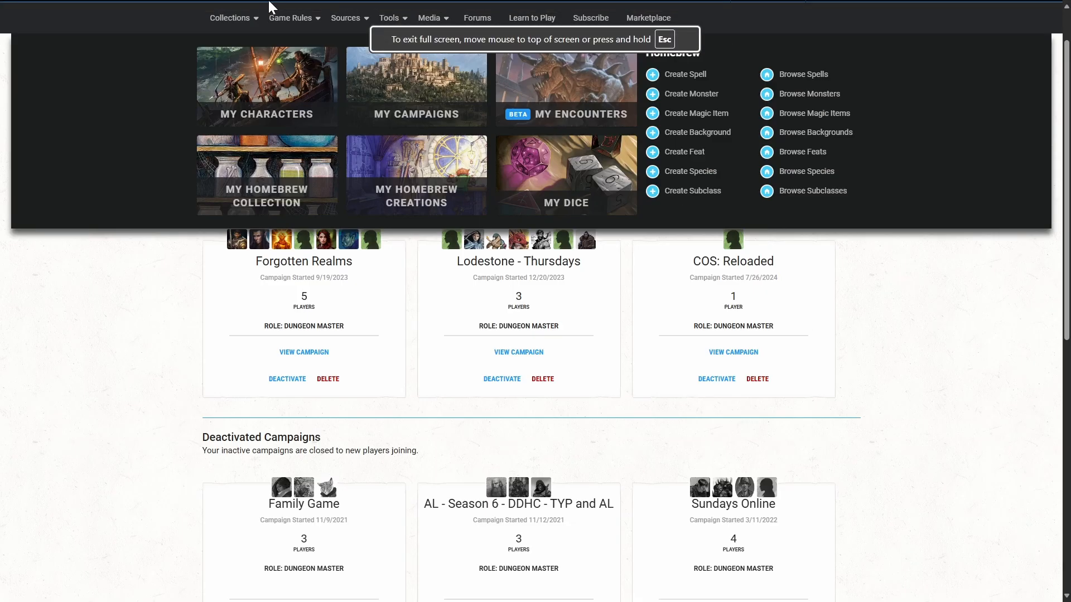
pyautogui.moveTo(301, 15)
pyautogui.moveTo(247, 25)
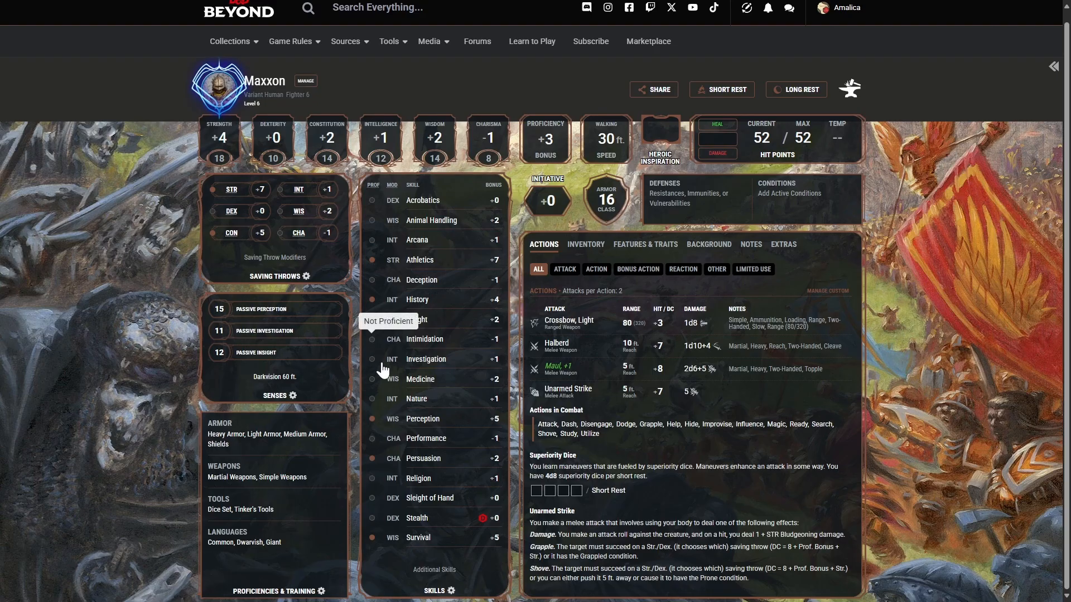
pyautogui.scroll(-3, 849, 460)
pyautogui.scroll(-5, 801, 448)
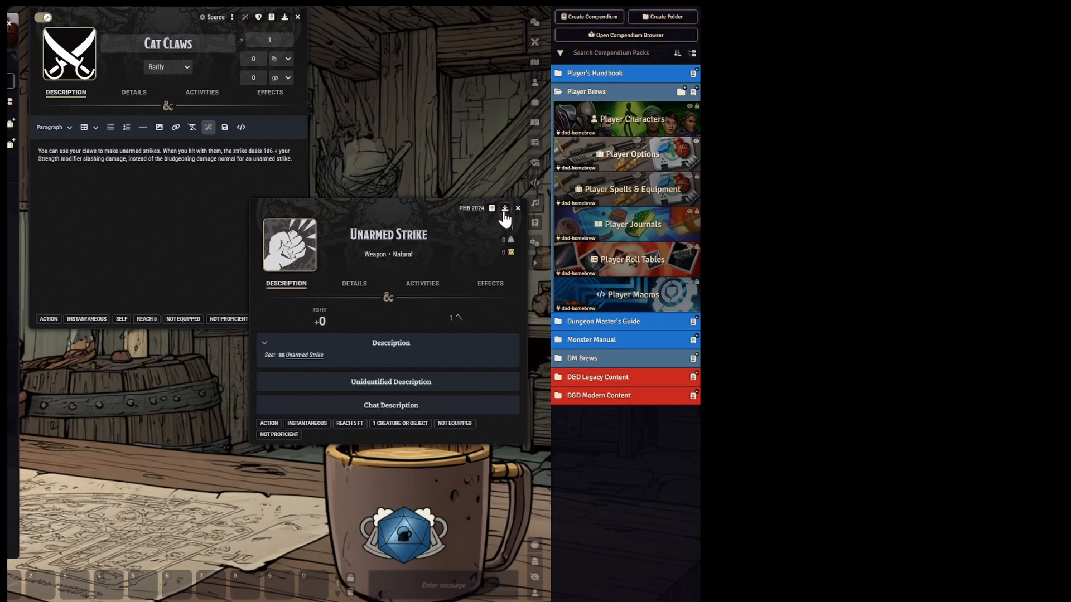
# Import the PHB 2024 Unarmed Strike item from the compendium and place its sheet beside Cat Claws.
pyautogui.click(505, 210)
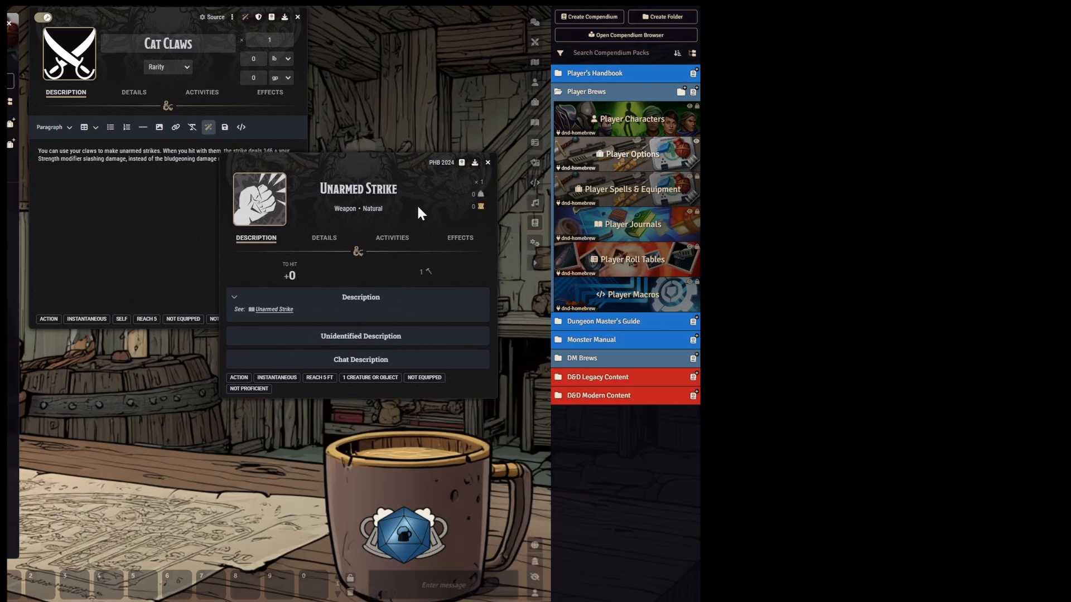
pyautogui.click(474, 165)
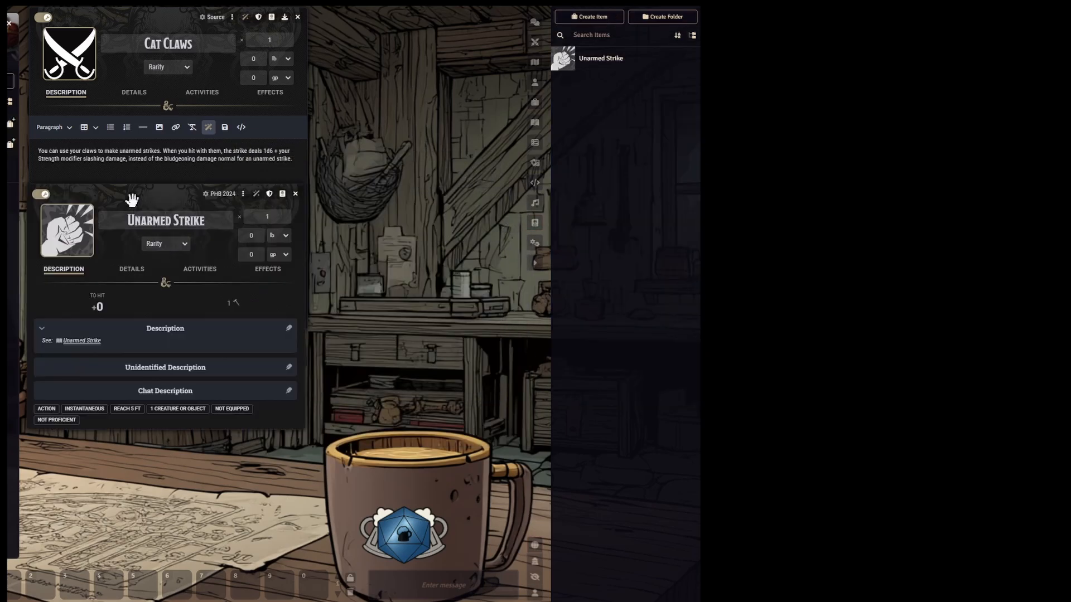
pyautogui.moveTo(131, 198); pyautogui.dragTo(435, 128)
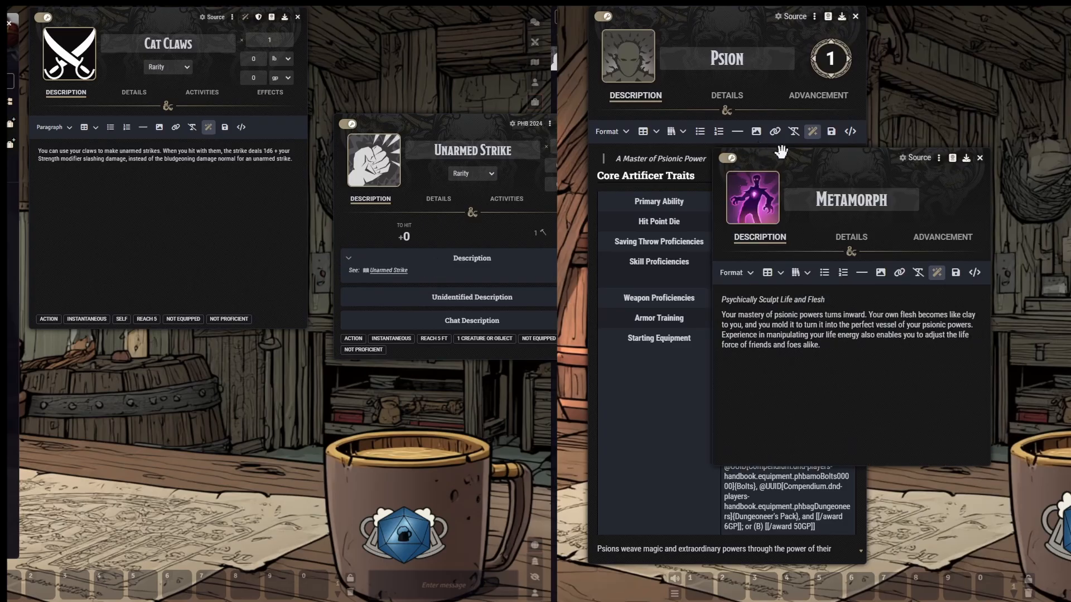
# Copy the line "See: &Reference[unarmedstrike]" from the Unarmed Strike description into a new line of the Cat Claws description.
pyautogui.moveTo(781, 153); pyautogui.dragTo(1041, 29)
pyautogui.click(595, 258)
pyautogui.moveTo(422, 258); pyautogui.dragTo(336, 258)
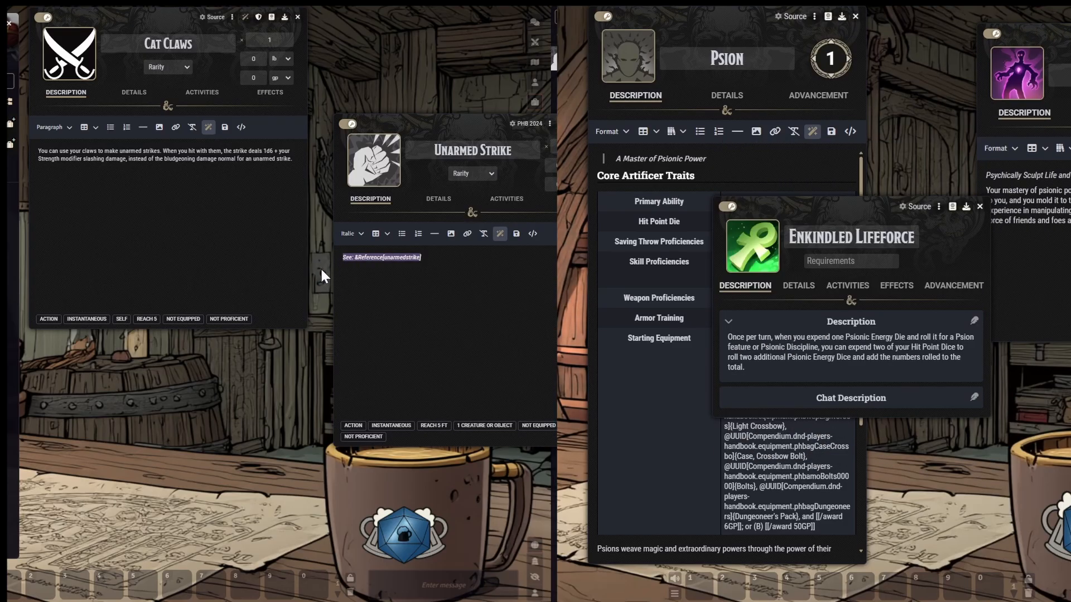
pyautogui.click(297, 159)
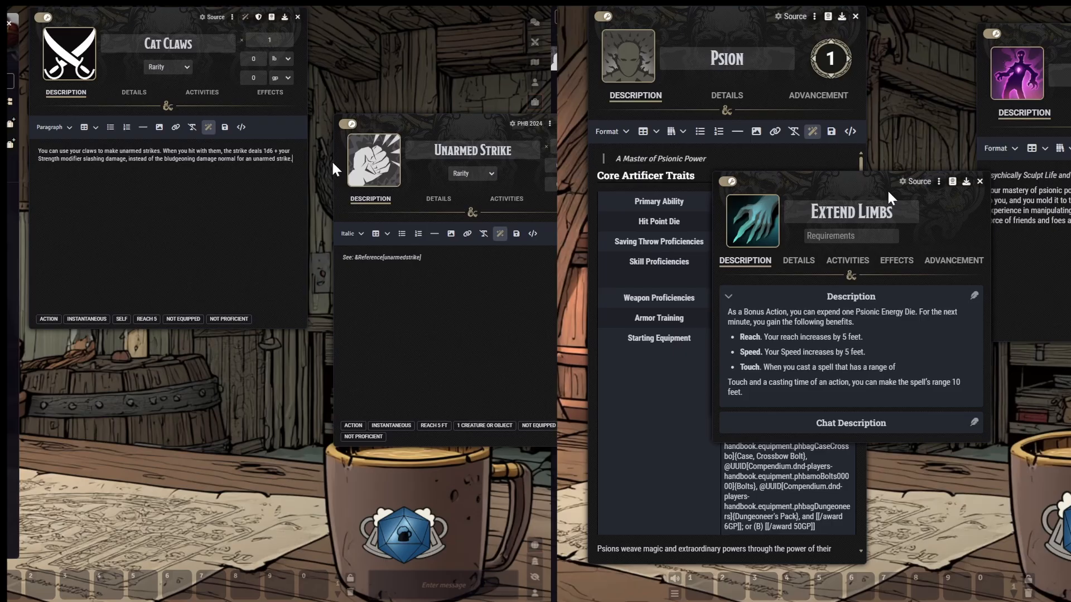
pyautogui.press('Return')
pyautogui.write('See: &Reference[unarmedstrike]')
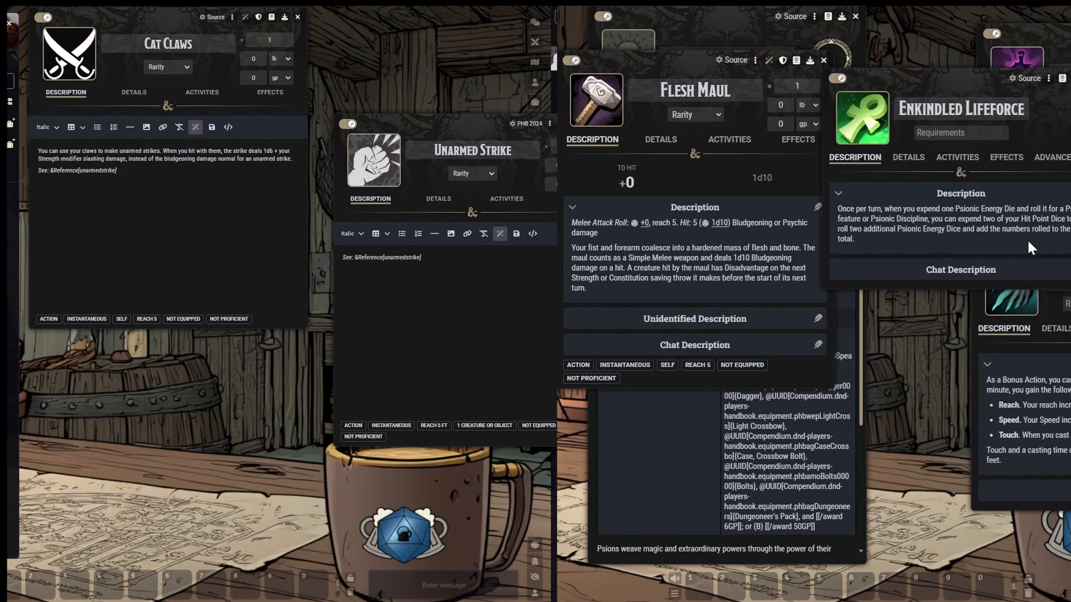
# Close the Flesh Maul and Psion sheets, and view the rule reference linked in the Unarmed Strike description.
pyautogui.click(823, 61)
pyautogui.click(856, 18)
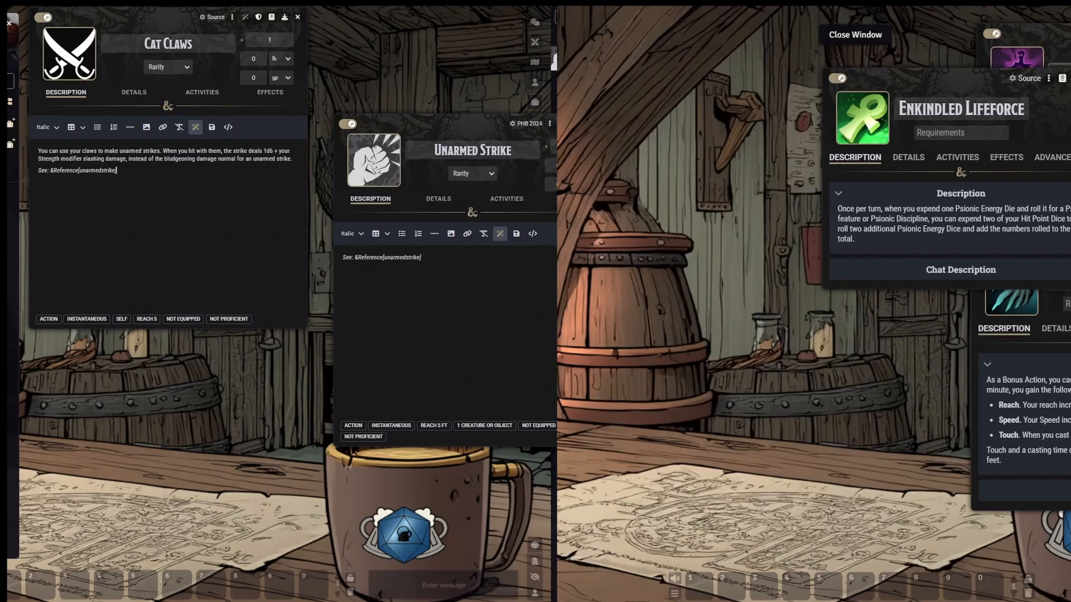
pyautogui.click(349, 125)
pyautogui.click(384, 275)
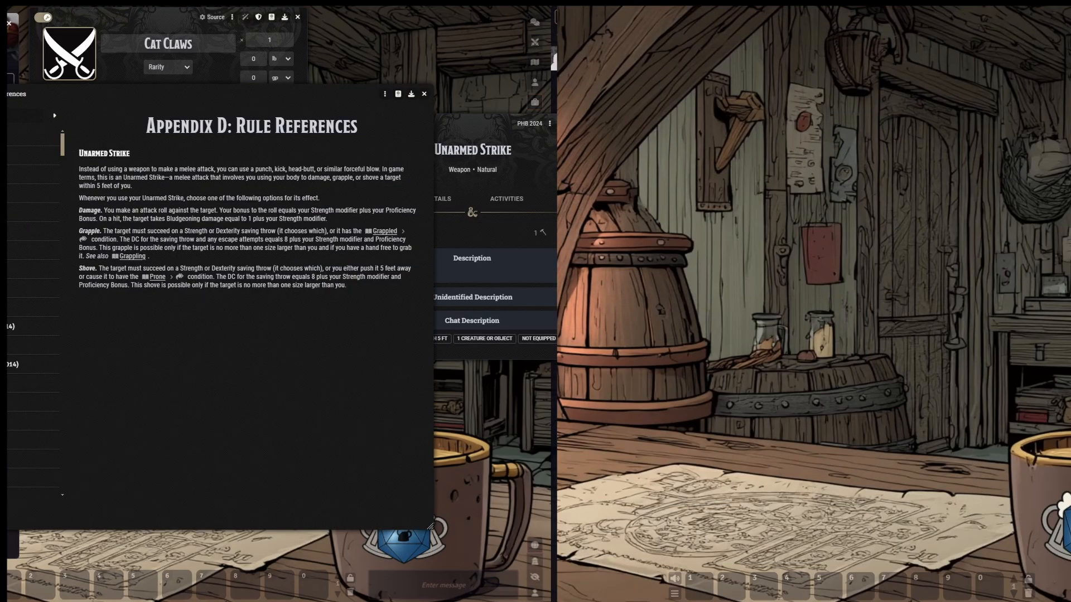
pyautogui.click(425, 94)
# Set the Cat Claws weapon type to Natural and its proficiency level to Proficient, using the Unarmed Strike details as a guide.
pyautogui.click(439, 199)
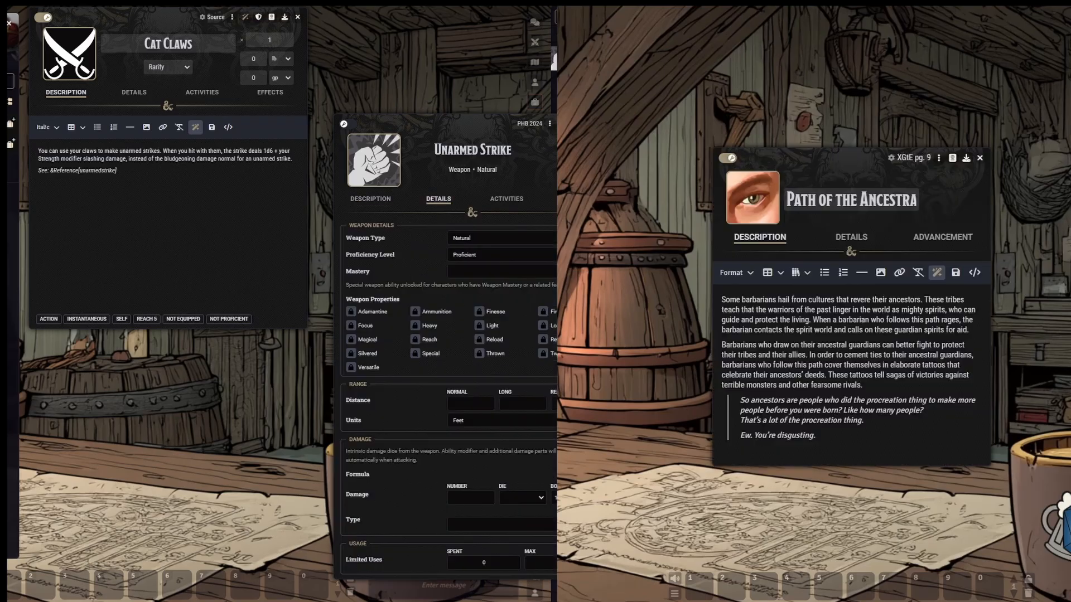
pyautogui.click(132, 96)
pyautogui.click(169, 133)
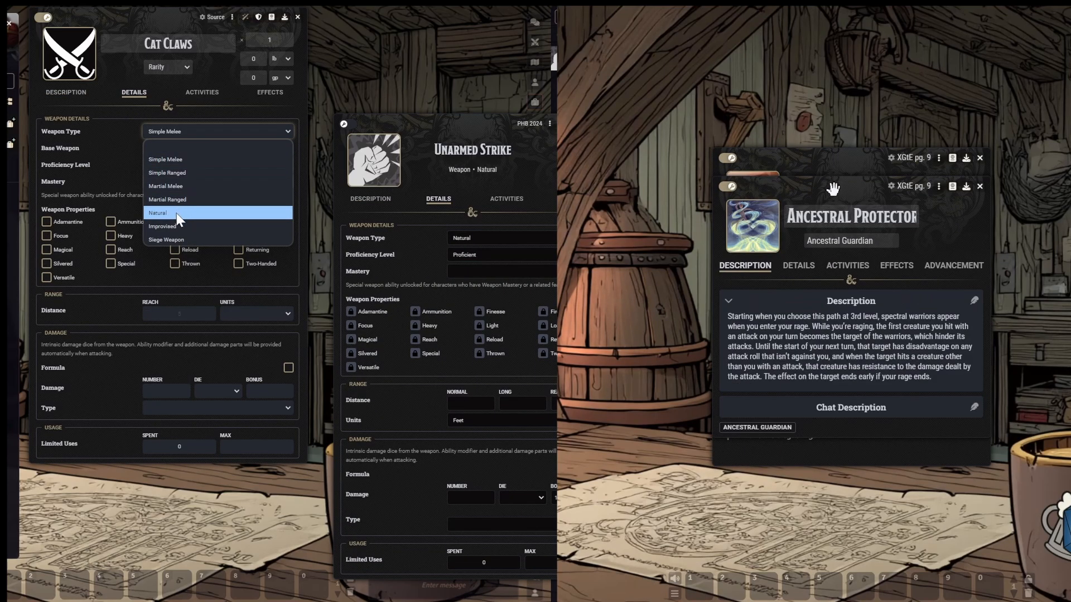
pyautogui.click(178, 212)
pyautogui.click(195, 149)
pyautogui.click(179, 189)
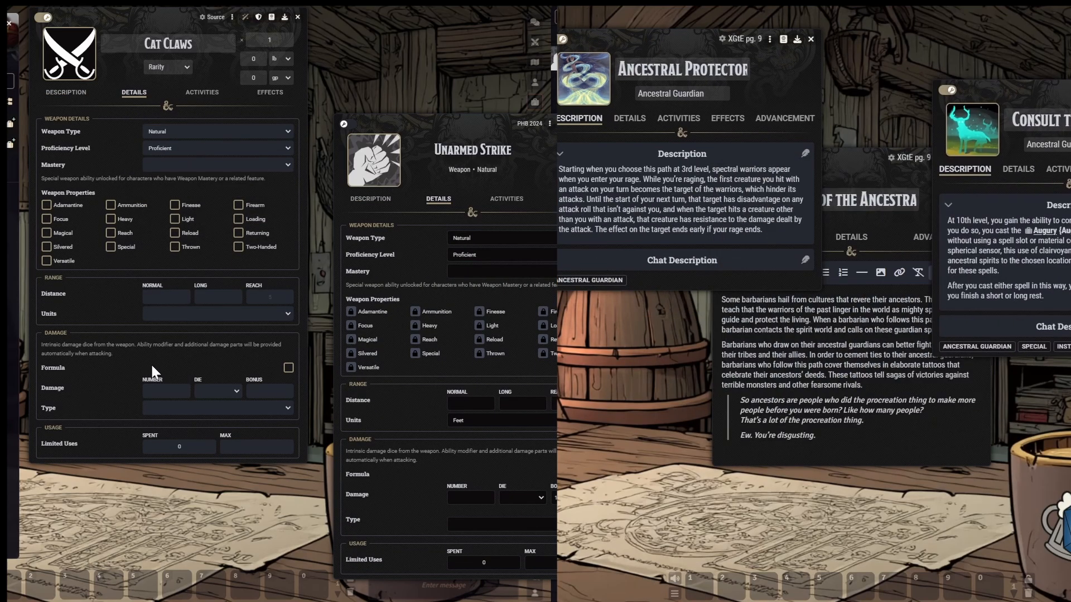
pyautogui.moveTo(815, 220); pyautogui.dragTo(641, 304)
pyautogui.moveTo(821, 203); pyautogui.dragTo(1051, 294)
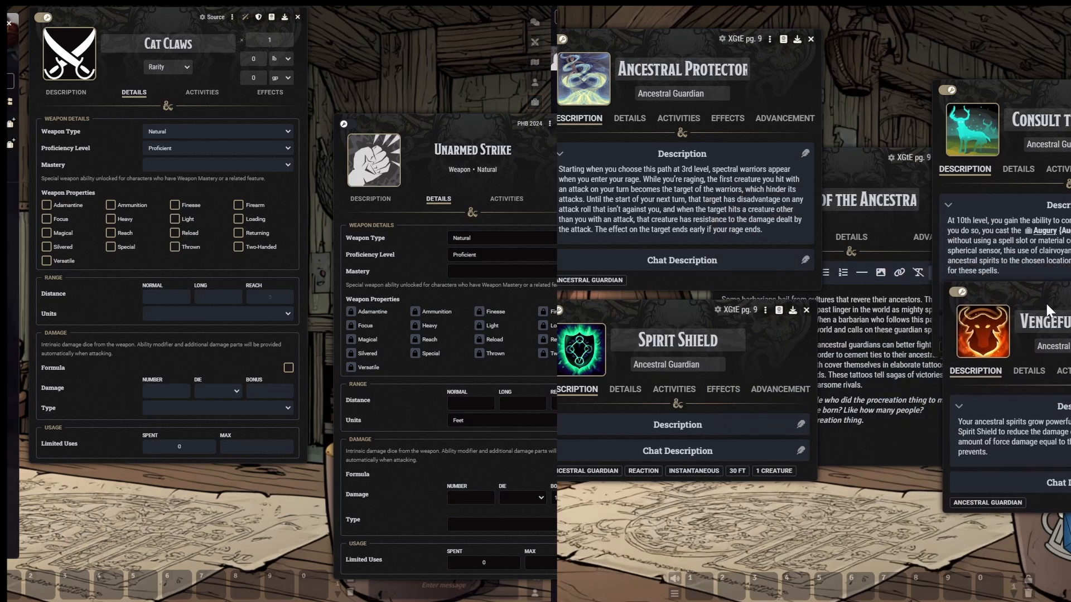
pyautogui.click(215, 393)
pyautogui.click(207, 437)
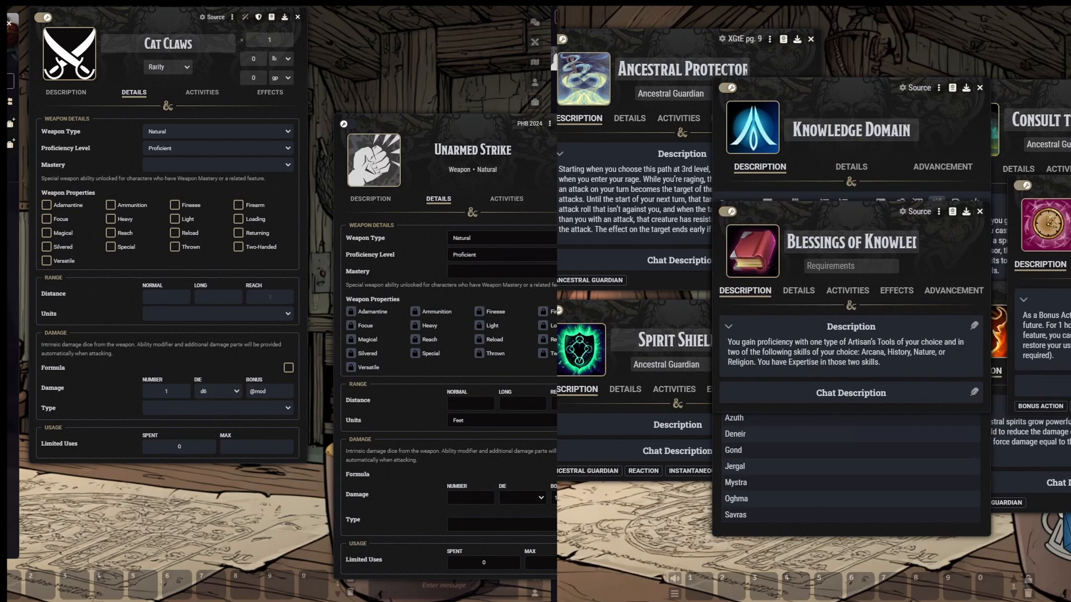
pyautogui.click(276, 409)
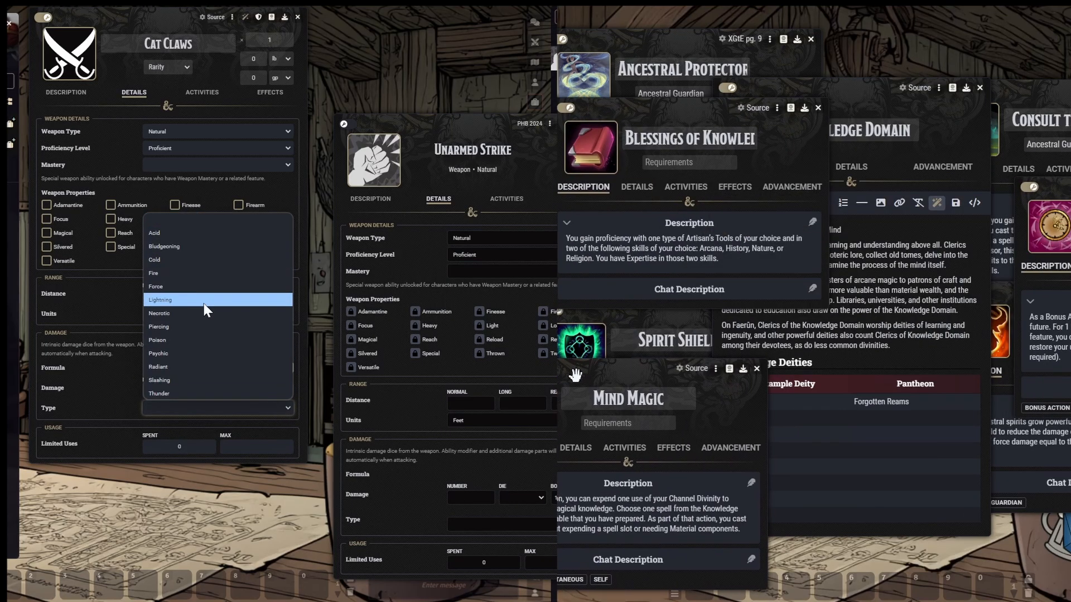
pyautogui.click(162, 380)
pyautogui.click(198, 94)
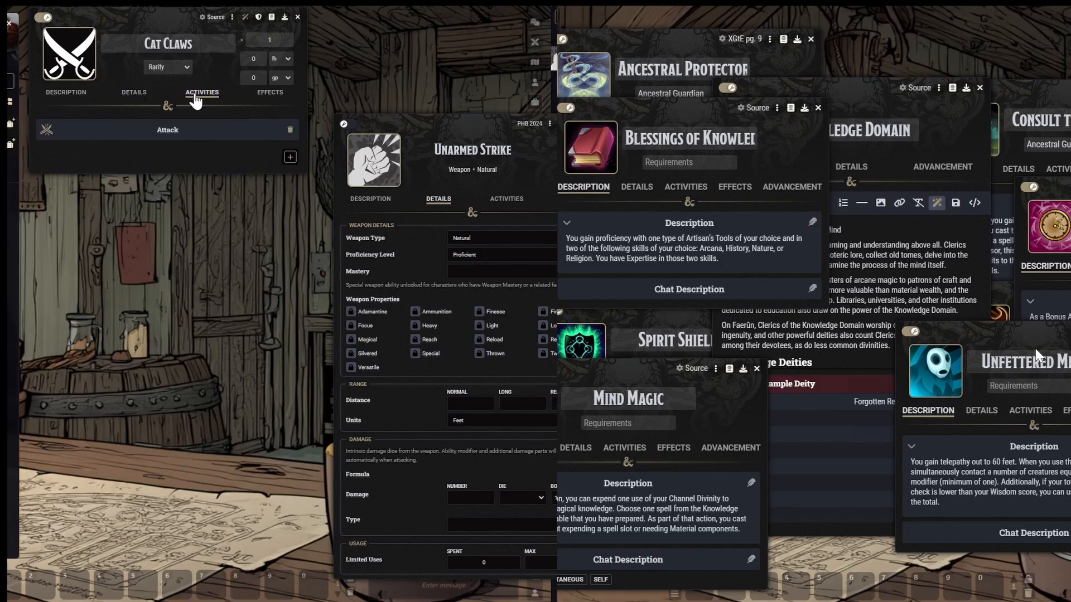
pyautogui.click(507, 201)
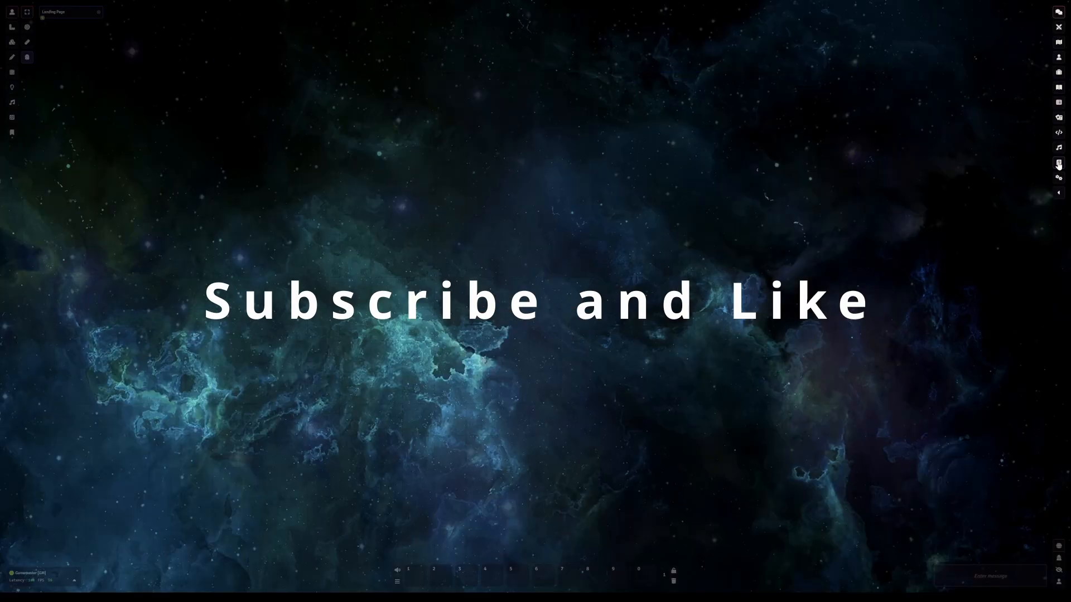
pyautogui.click(1058, 163)
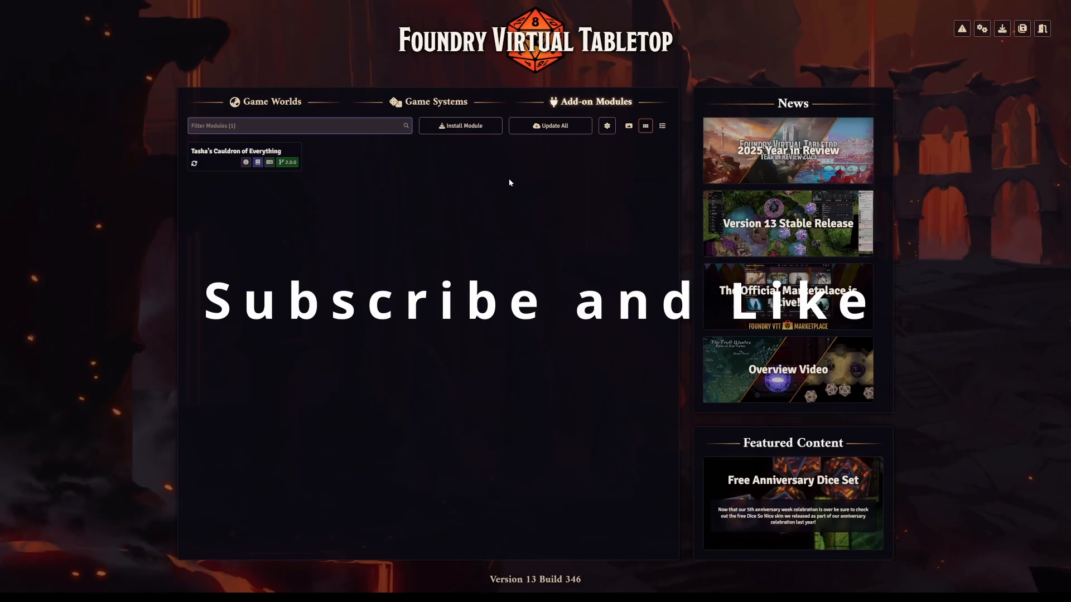
pyautogui.click(607, 125)
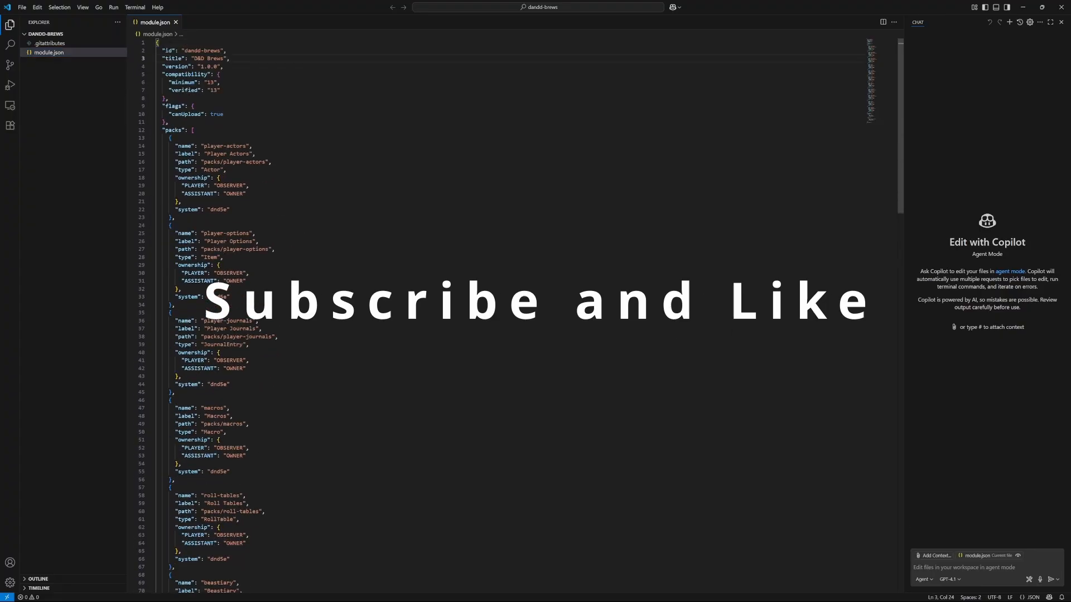
# Review the compendium pack definitions and module relationships in module.json, from the packs list down to the required modules.
pyautogui.scroll(-20, 502, 223)
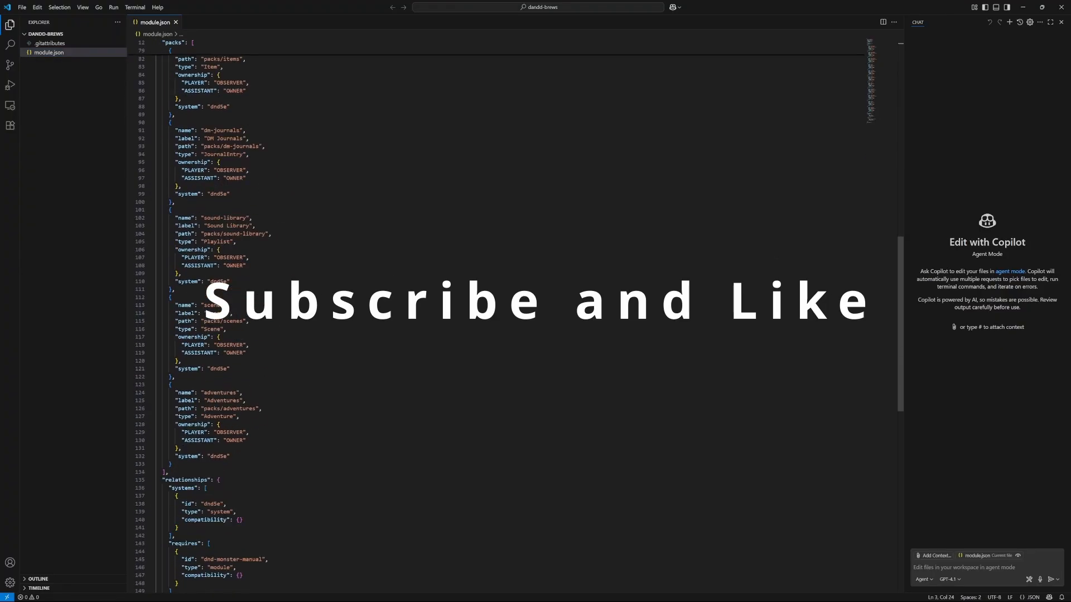
pyautogui.moveTo(161, 419); pyautogui.dragTo(217, 419)
pyautogui.scroll(15, 502, 223)
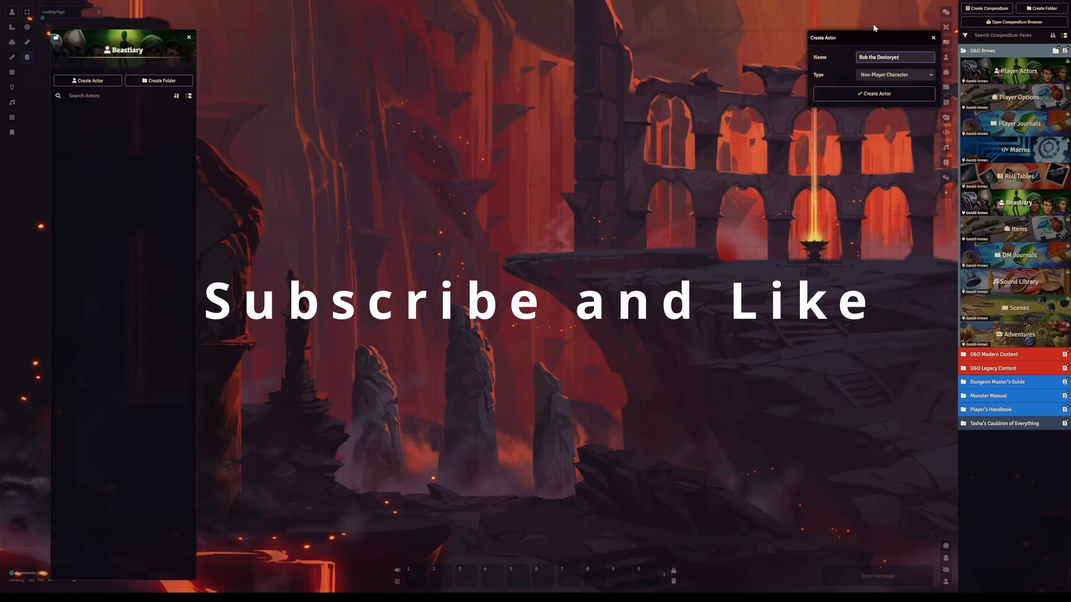
# Create the Non-Player Character "Bob the Destoryer" in the Beastiary compendium and close its sheet.
pyautogui.click(874, 94)
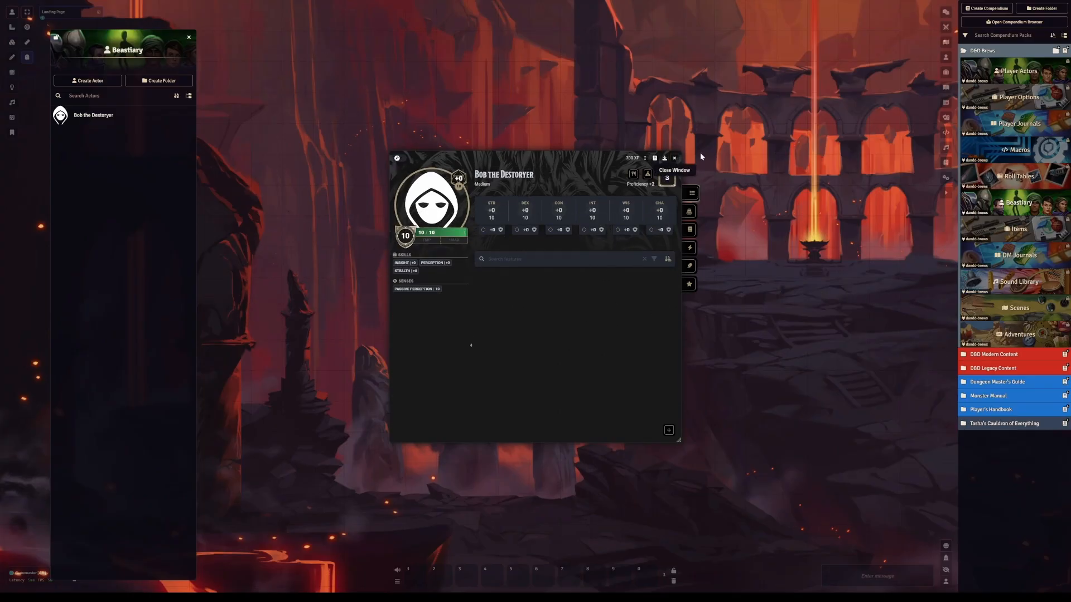
pyautogui.press('Escape')
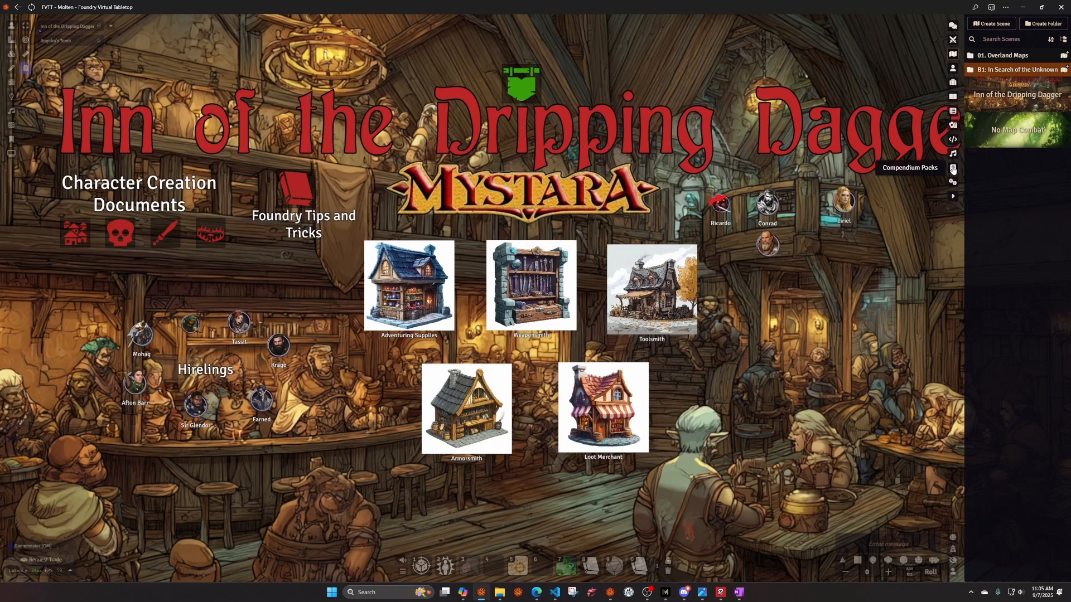
# Browse the D&D Brewery and Mystara Campaign Setting compendium folders, and look through the journal folders of the Mystara Campaign Setting.
pyautogui.click(953, 169)
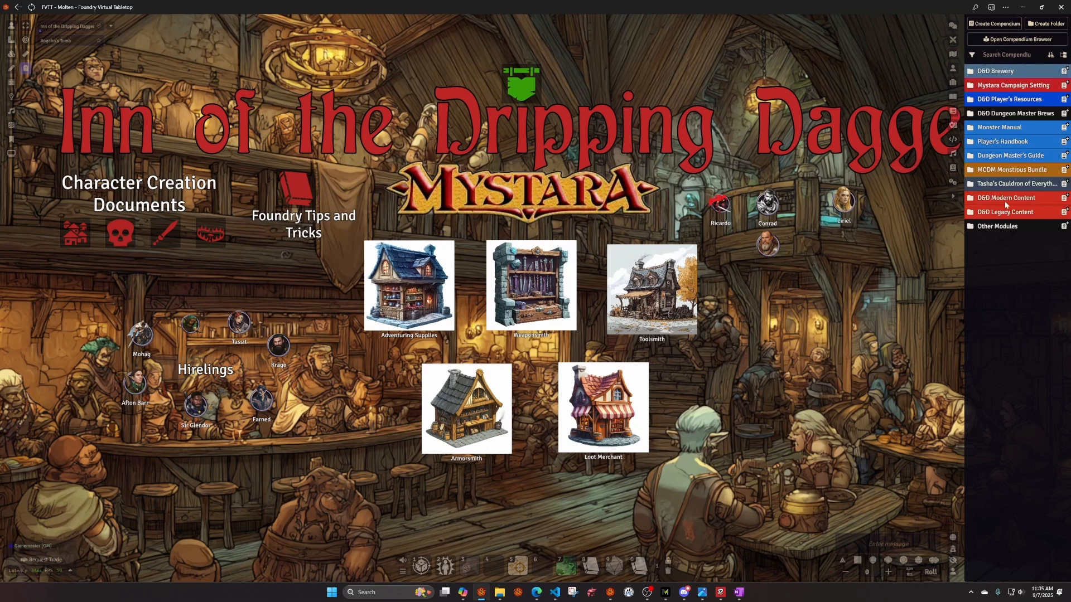
pyautogui.click(1002, 72)
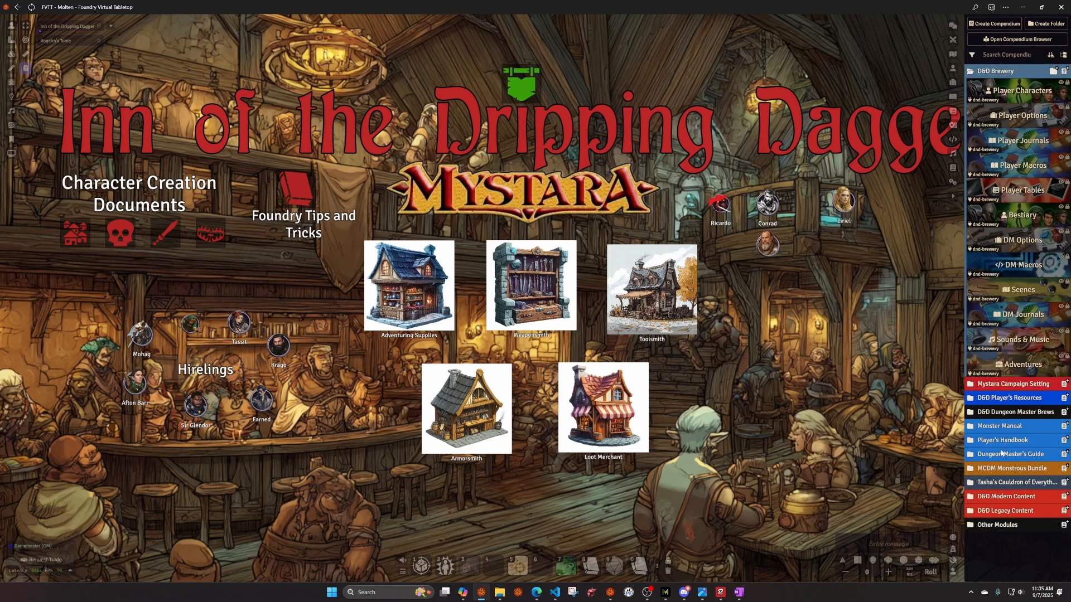
pyautogui.click(1000, 384)
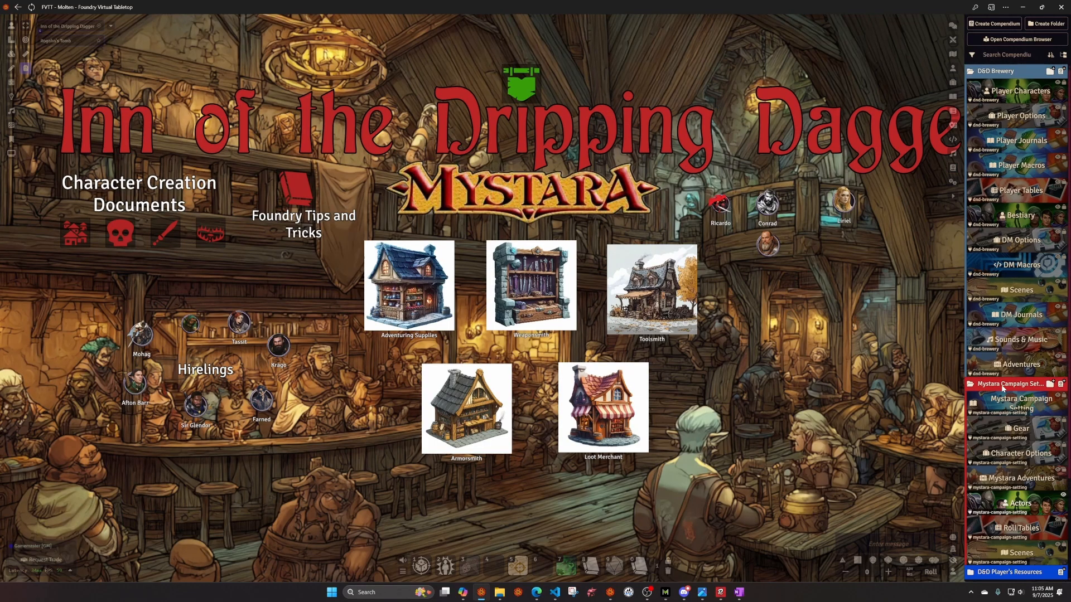
pyautogui.click(1020, 406)
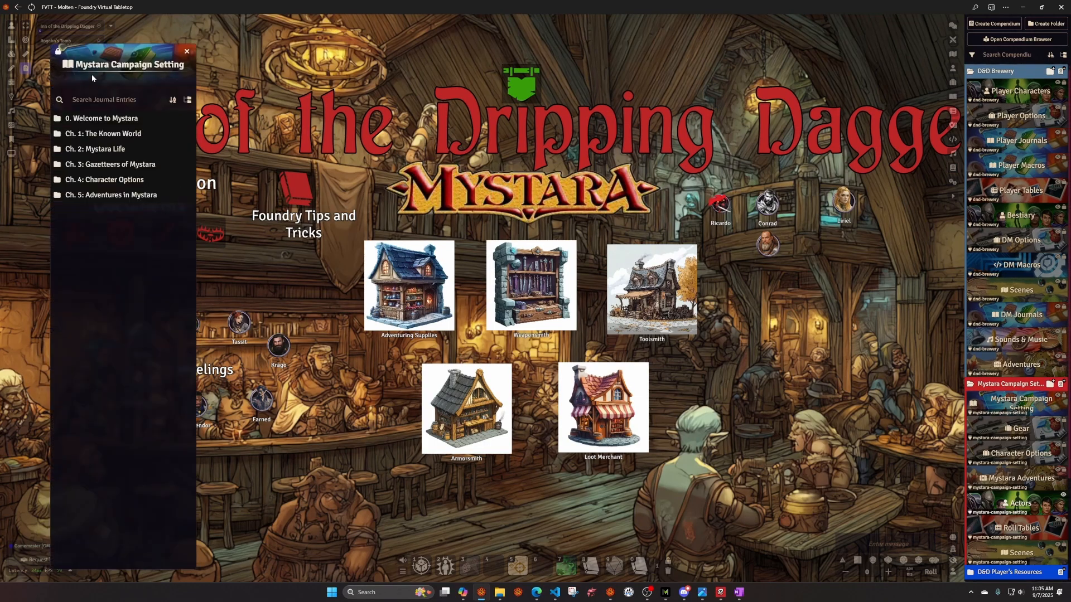
pyautogui.click(98, 119)
pyautogui.click(95, 136)
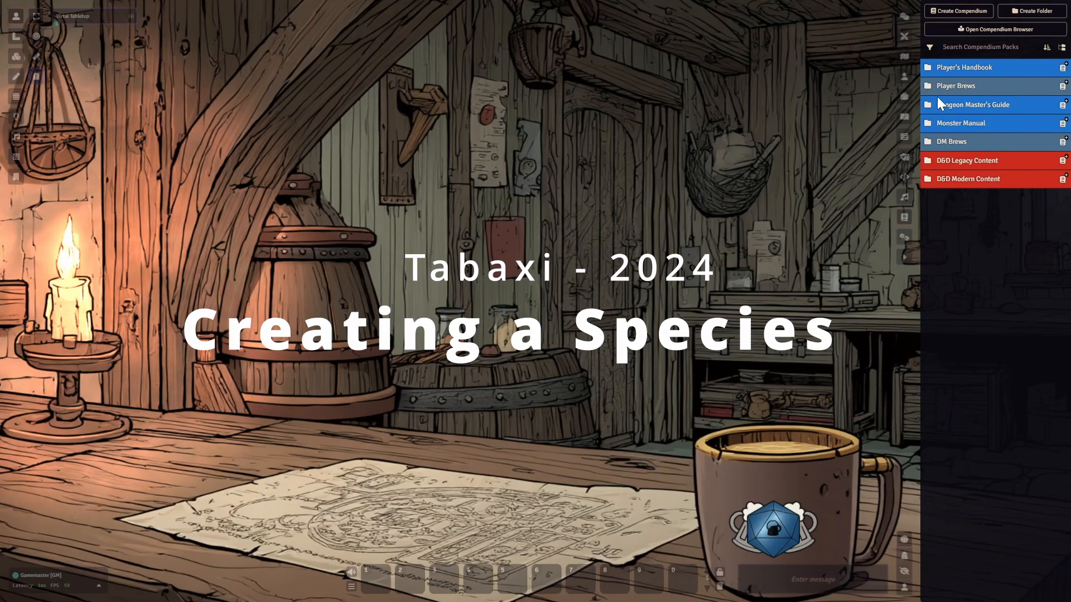
# Show the species list in the Character Origins compendium of the Player's Handbook.
pyautogui.click(959, 67)
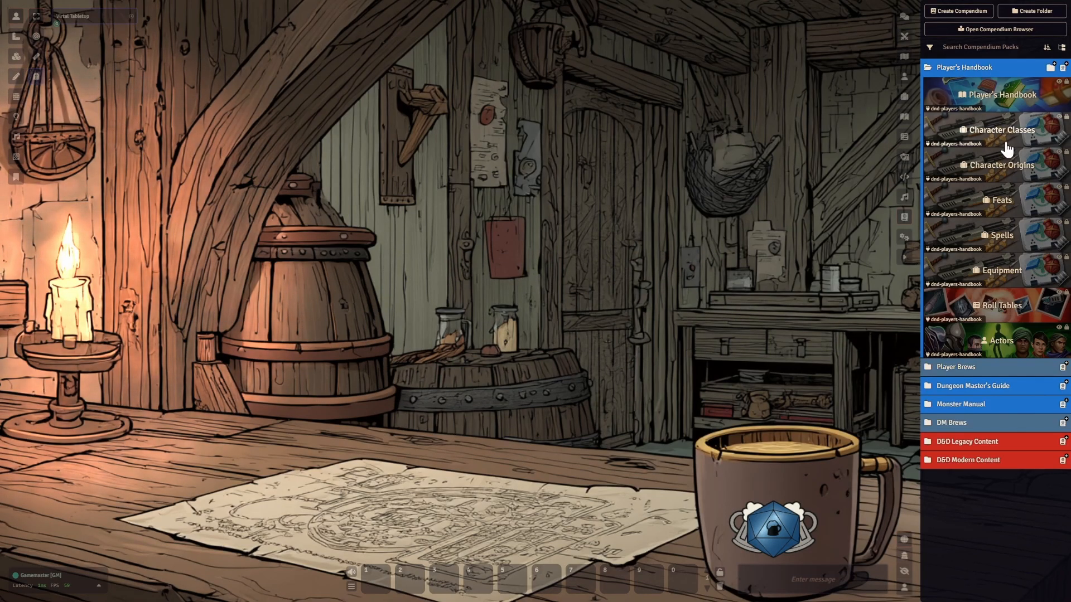
pyautogui.click(1008, 175)
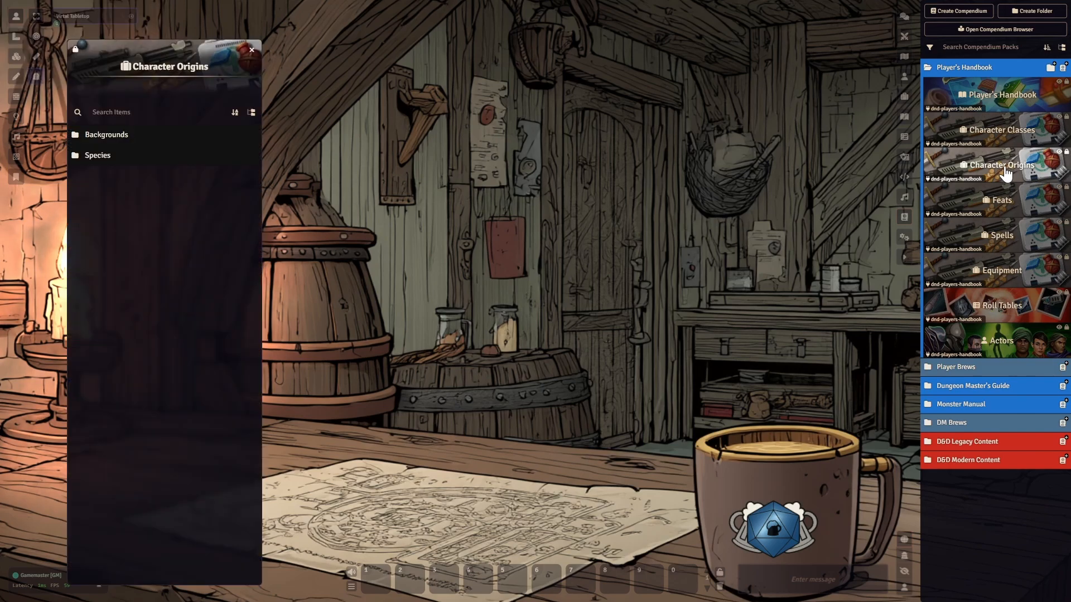
pyautogui.click(99, 155)
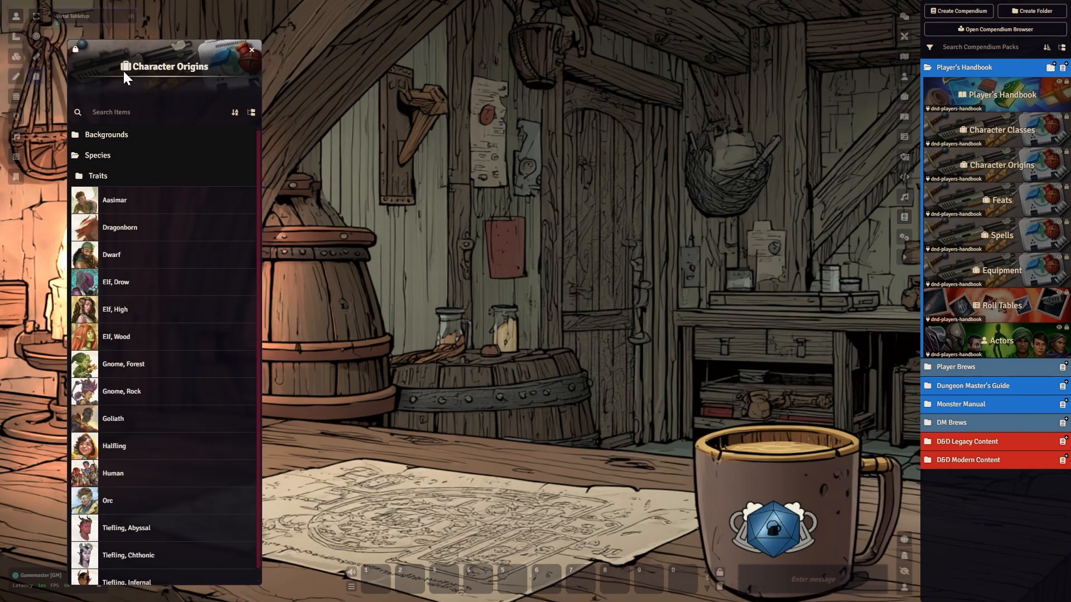
pyautogui.moveTo(133, 54); pyautogui.dragTo(82, 17)
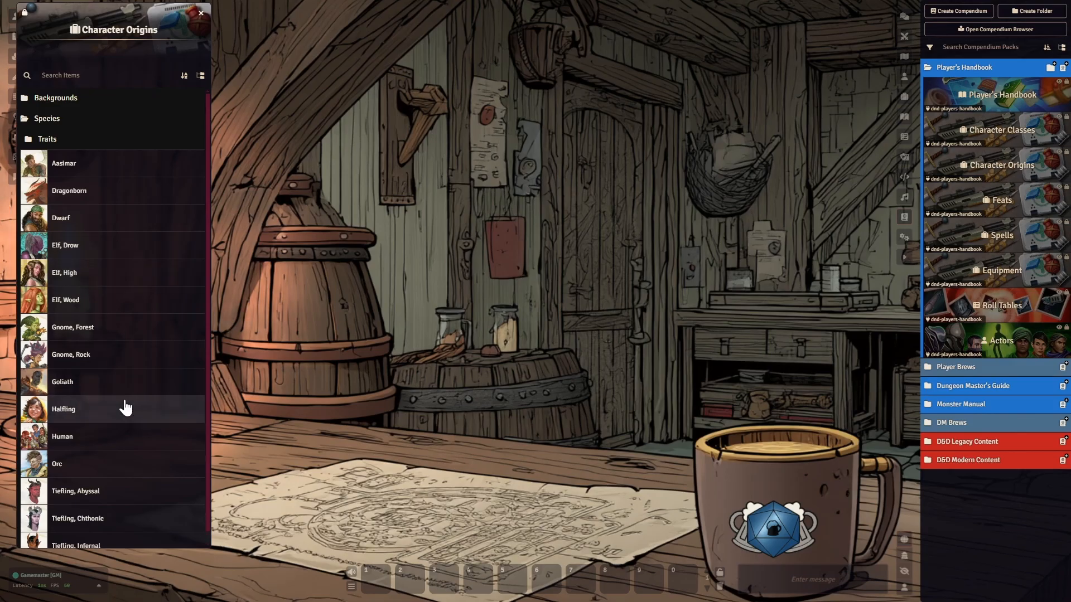
# Examine the Goliath species' description, details and advancement, keeping its sheet beside the species list.
pyautogui.click(89, 387)
pyautogui.moveTo(495, 137); pyautogui.dragTo(475, 29)
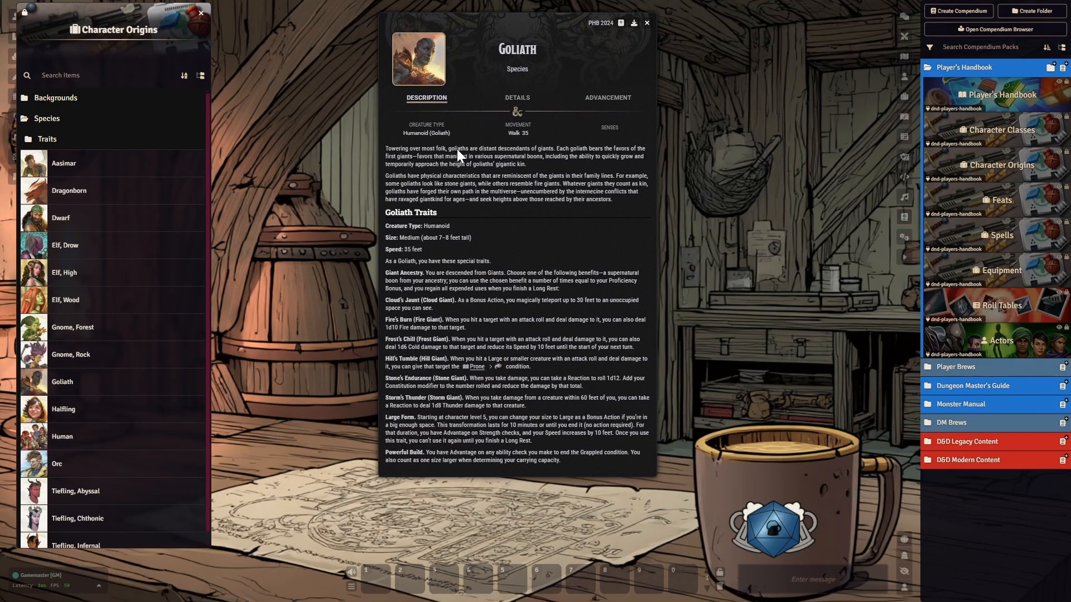
pyautogui.click(517, 100)
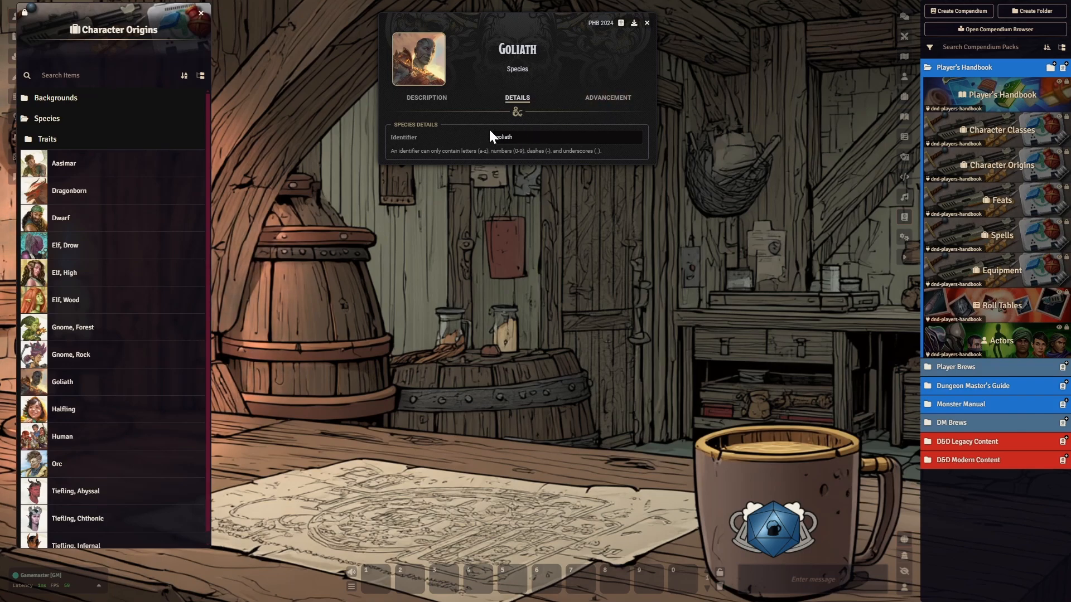
pyautogui.click(603, 99)
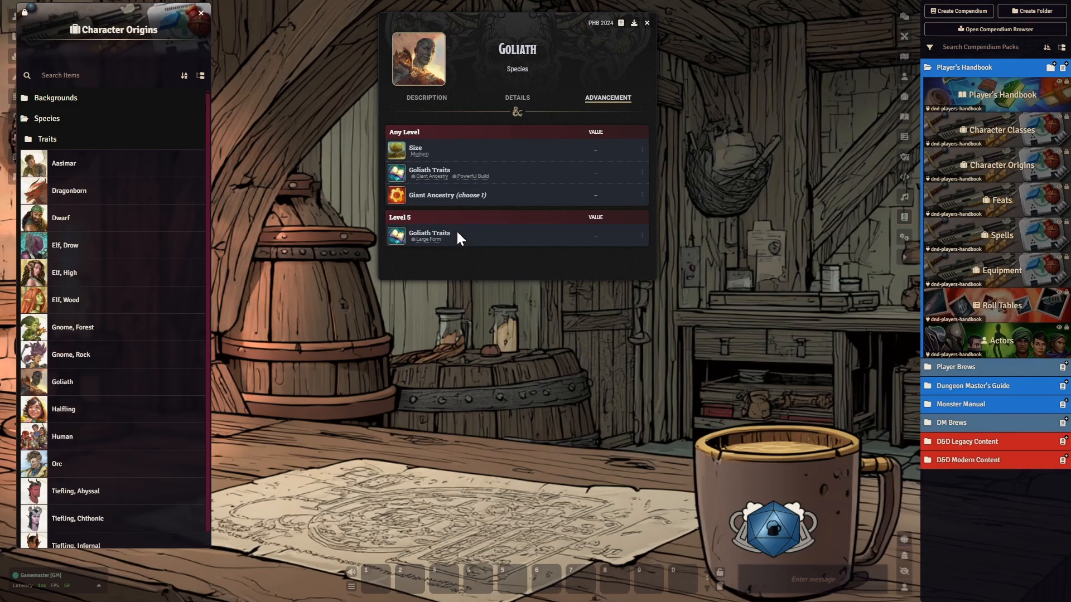
pyautogui.moveTo(475, 17); pyautogui.dragTo(364, 7)
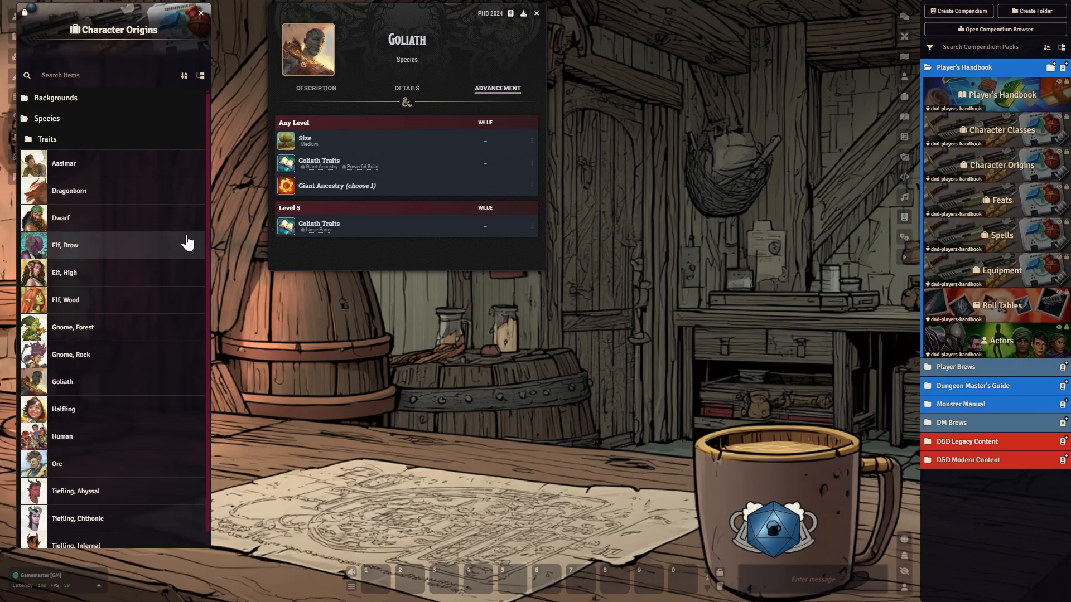
# Compare the Elf, Drow species' details and advancement side by side with the Goliath's, and close both sheets.
pyautogui.click(92, 249)
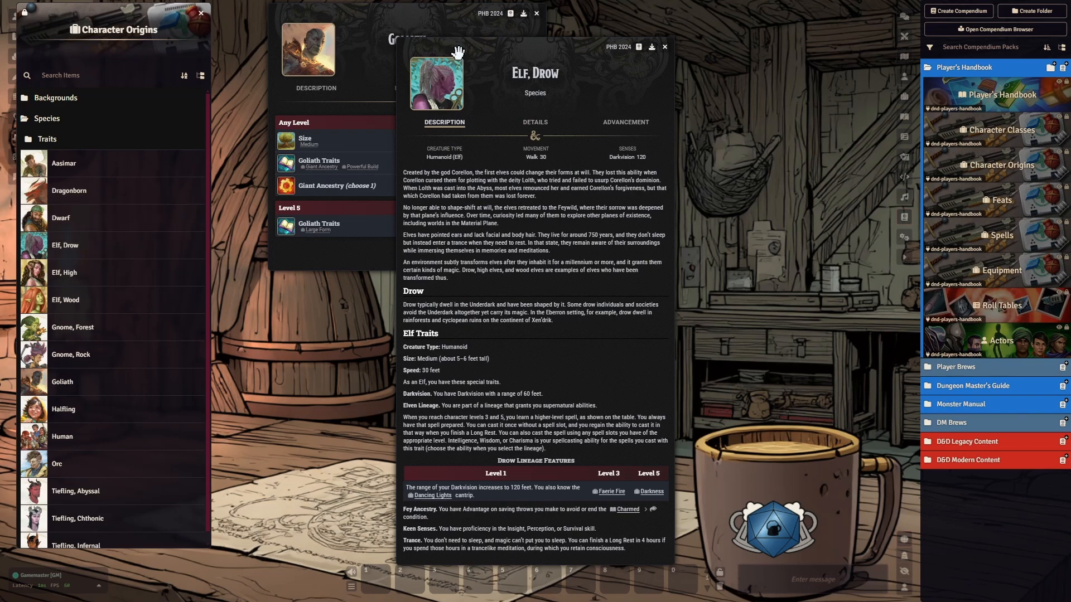
pyautogui.moveTo(458, 47); pyautogui.dragTo(585, 10)
pyautogui.click(650, 90)
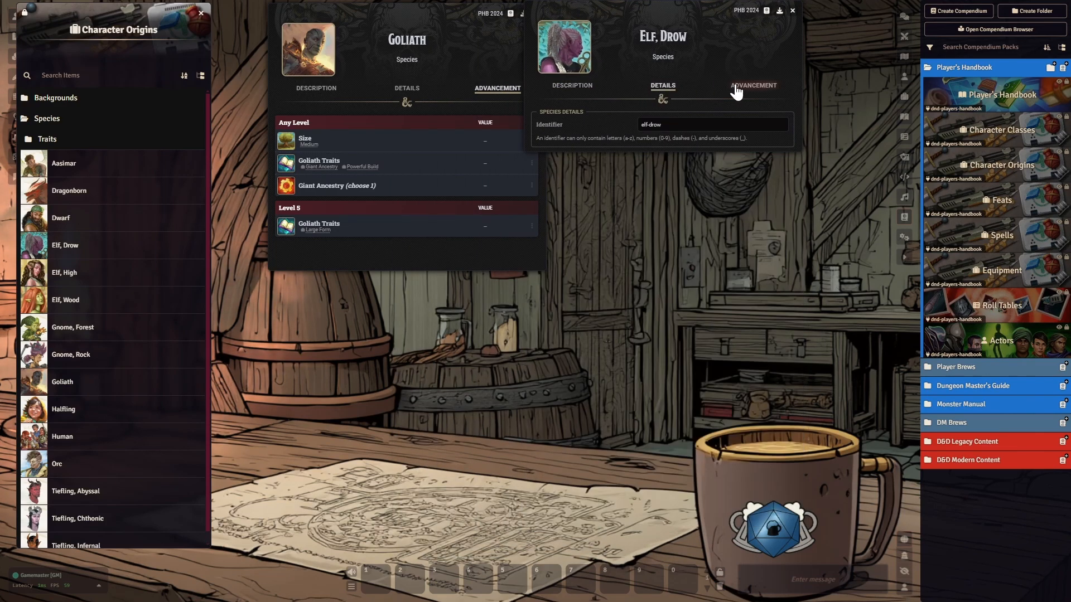
pyautogui.click(737, 87)
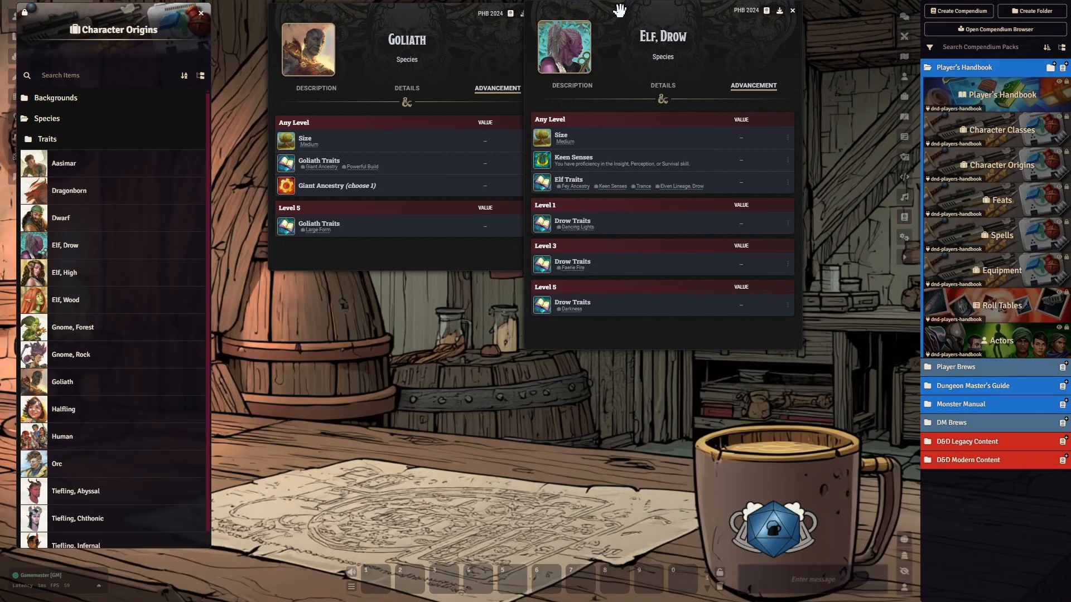
pyautogui.moveTo(619, 12); pyautogui.dragTo(635, 12)
pyautogui.moveTo(405, 8); pyautogui.dragTo(368, 4)
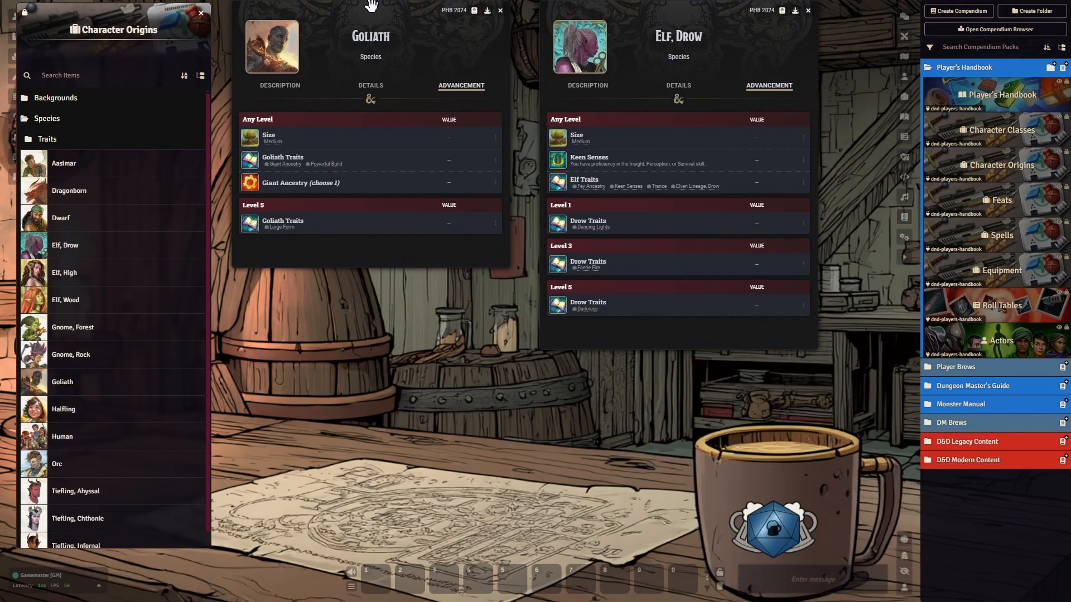
pyautogui.moveTo(648, 10); pyautogui.dragTo(619, 11)
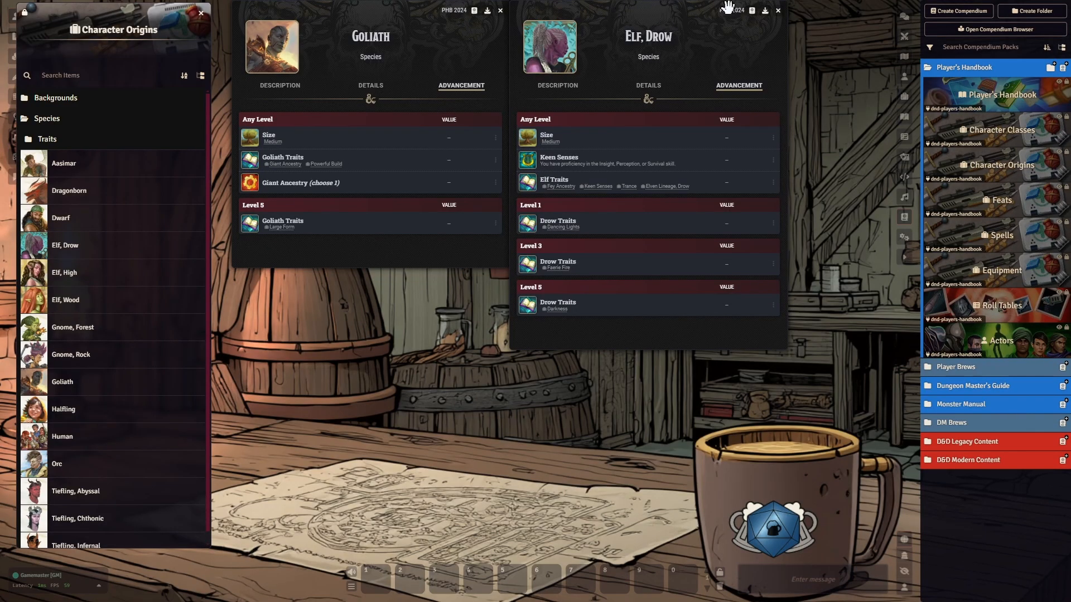
pyautogui.click(778, 11)
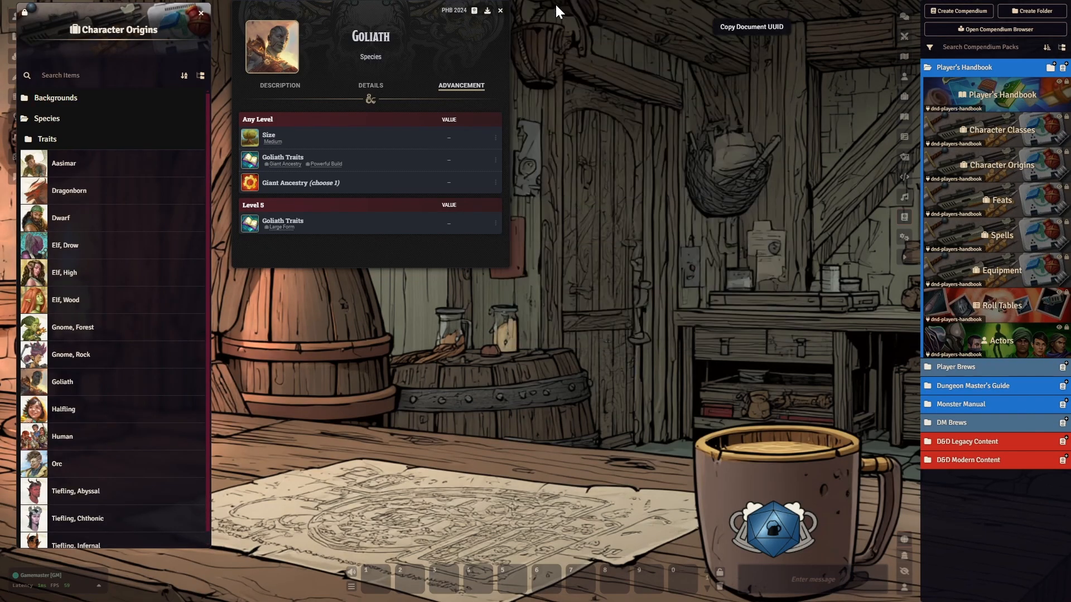
pyautogui.click(500, 10)
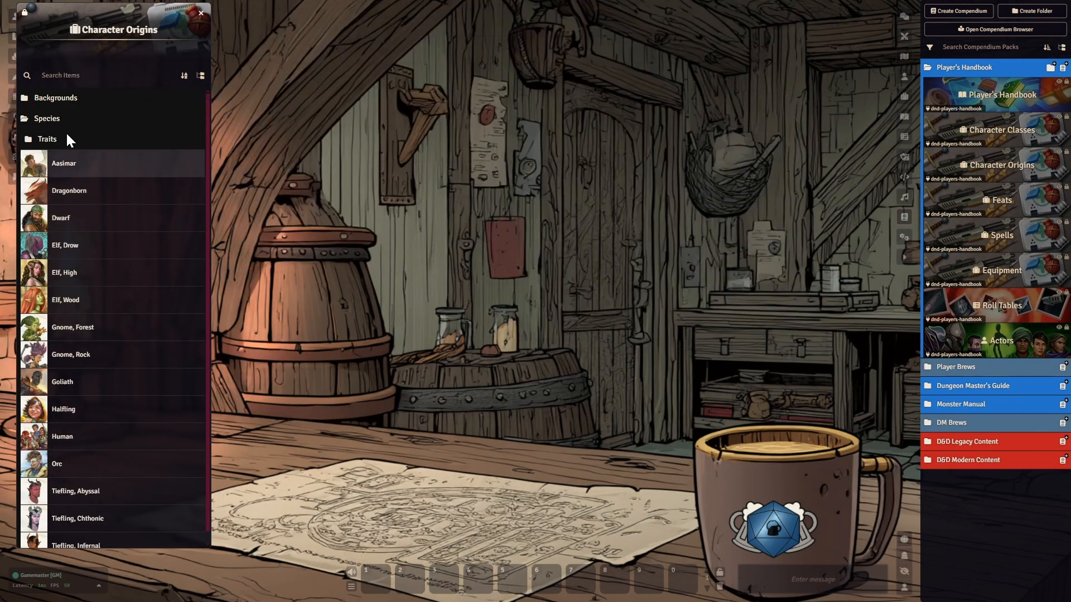
# Unlock the Player Options compendium in the Player Brews folder for editing.
pyautogui.moveTo(95, 10); pyautogui.dragTo(78, 10)
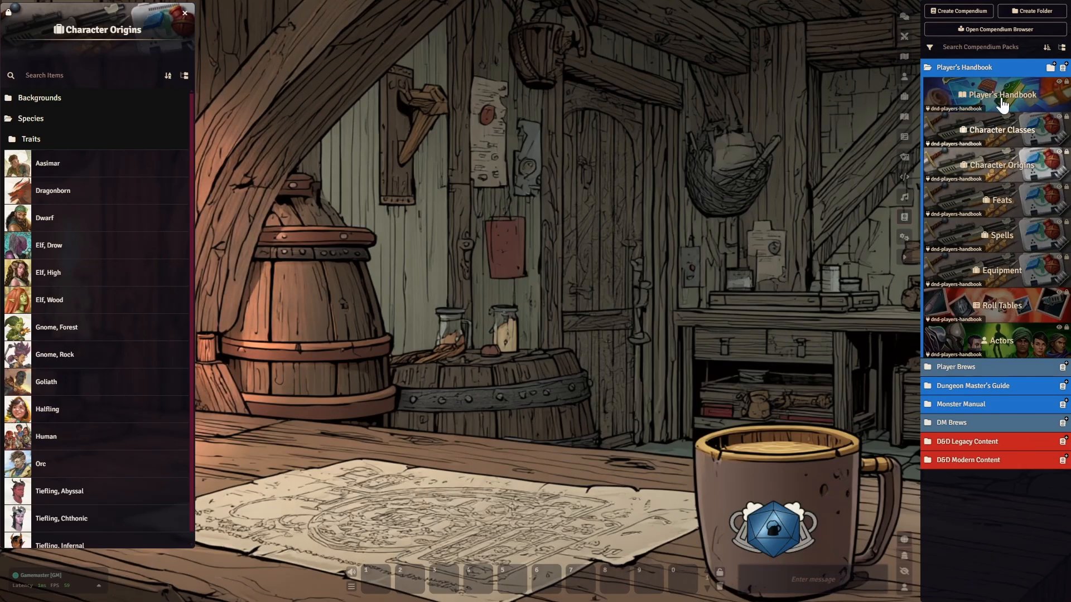
pyautogui.click(970, 65)
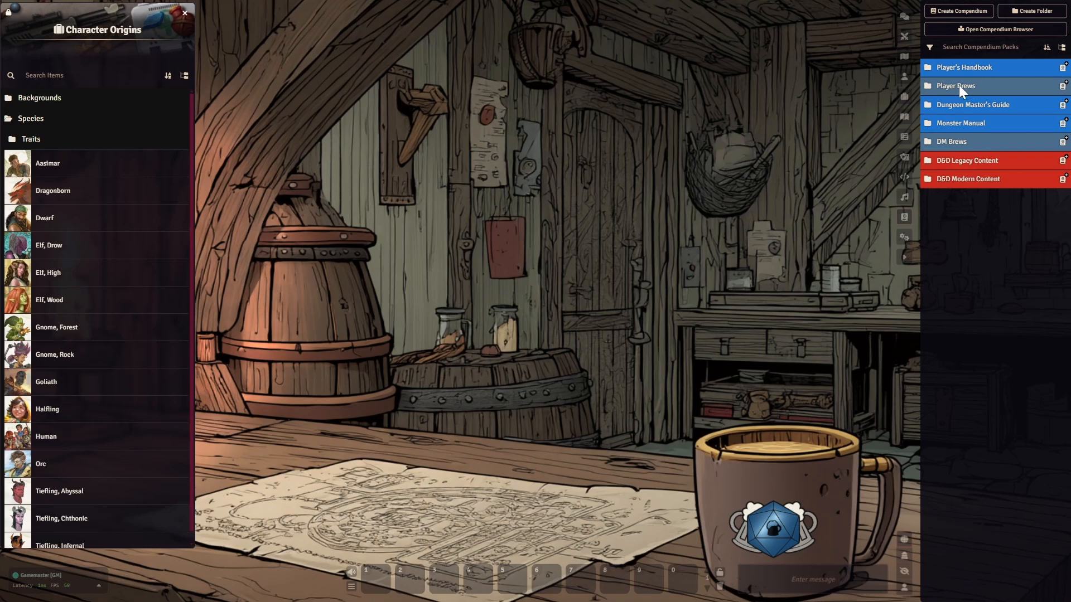
pyautogui.click(959, 85)
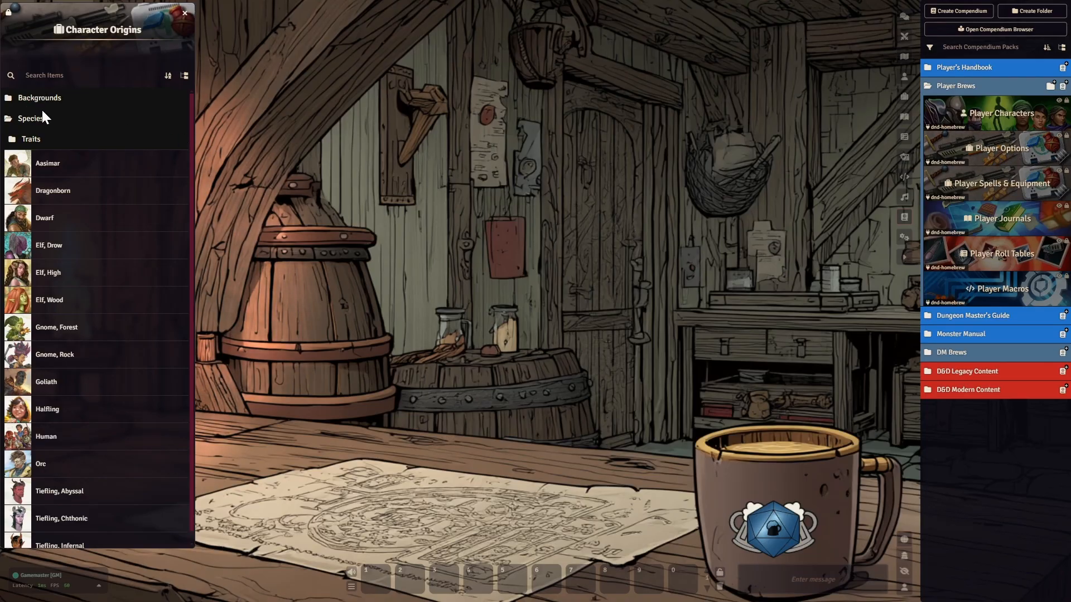
pyautogui.rightClick(999, 158)
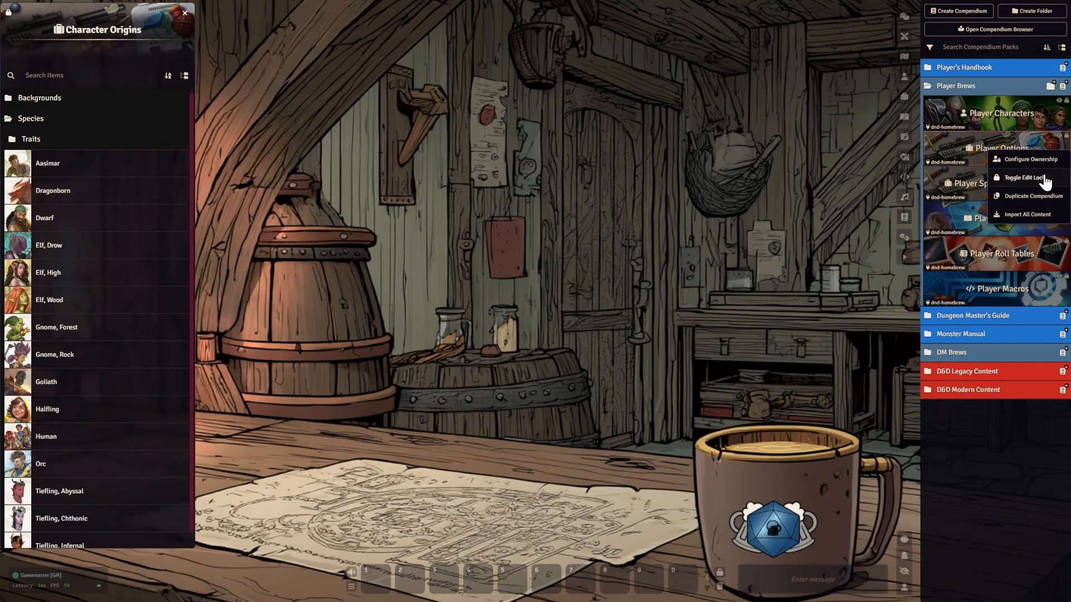
pyautogui.click(1027, 177)
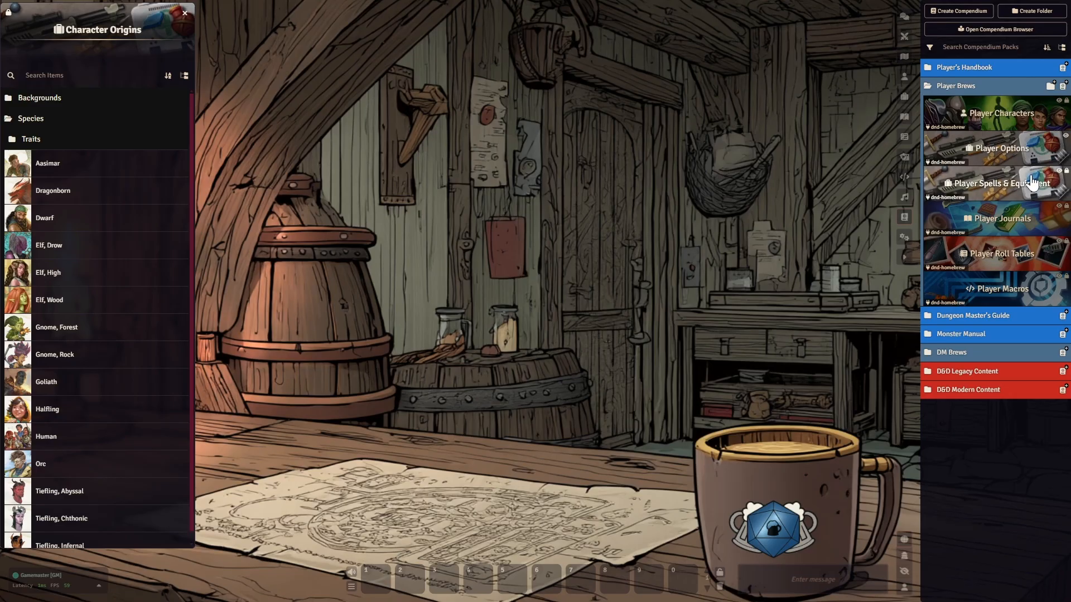
# Open the Player Options compendium and arrange it directly beside the Character Origins compendium.
pyautogui.moveTo(84, 20); pyautogui.dragTo(283, 28)
pyautogui.click(998, 154)
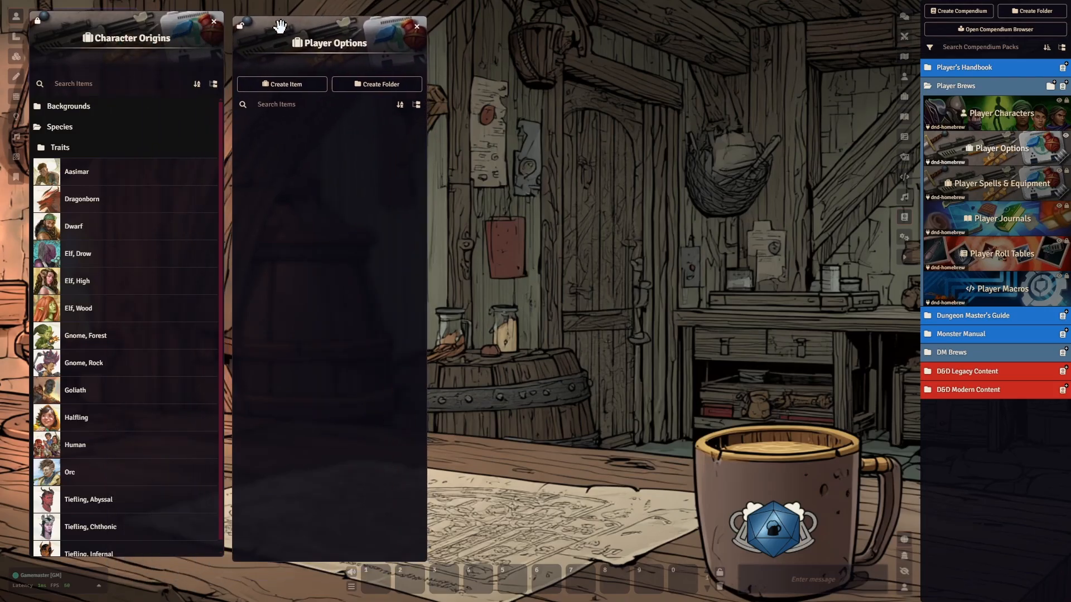
pyautogui.moveTo(144, 21); pyautogui.dragTo(115, 24)
pyautogui.moveTo(298, 31); pyautogui.dragTo(266, 26)
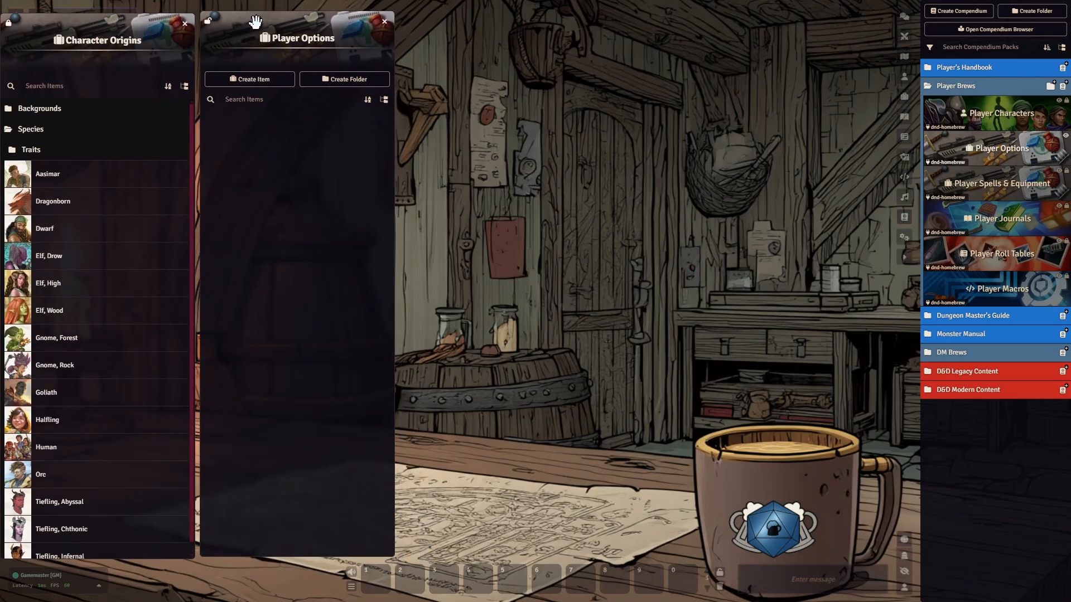
pyautogui.moveTo(84, 22); pyautogui.dragTo(82, 16)
pyautogui.moveTo(235, 25); pyautogui.dragTo(229, 21)
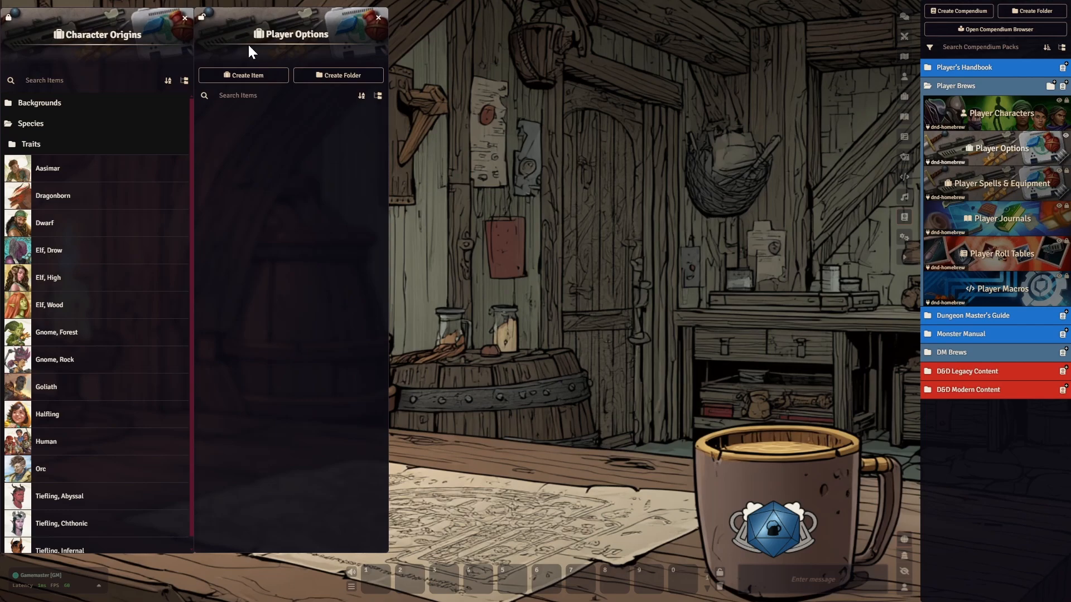
# Create a folder named Species in the Player Options compendium.
pyautogui.click(335, 78)
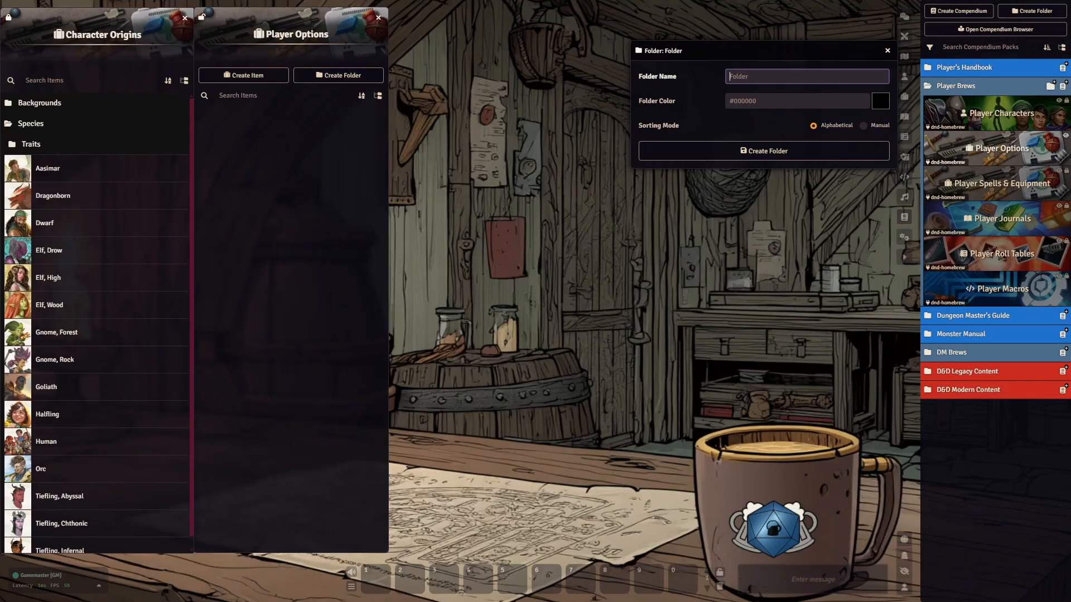
pyautogui.write('Species')
pyautogui.click(658, 151)
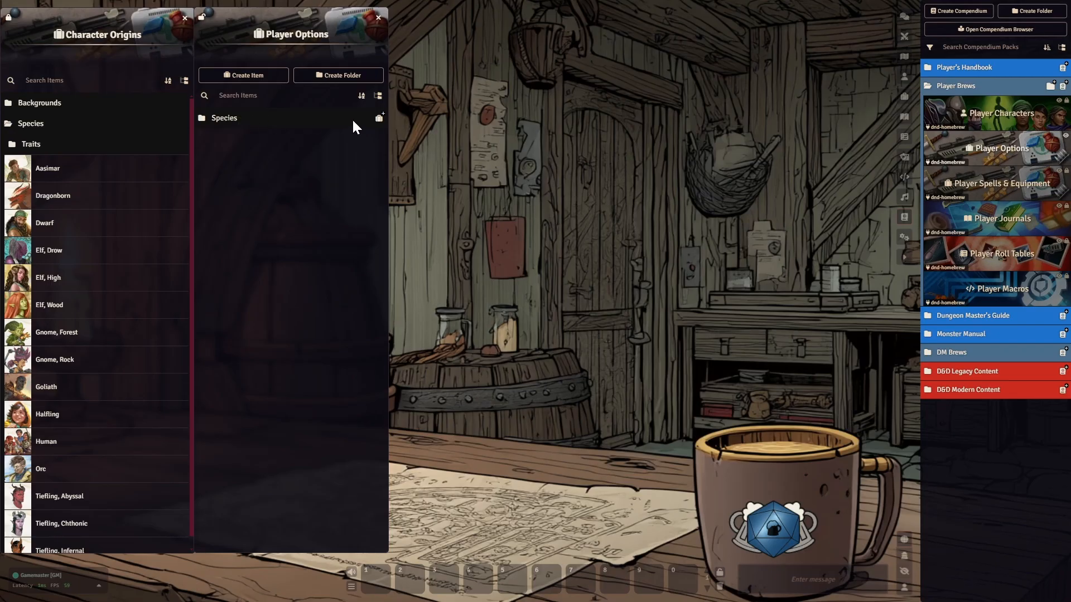
# Create a subfolder named Traits inside the Player Options compendium's Species folder and open it.
pyautogui.click(379, 119)
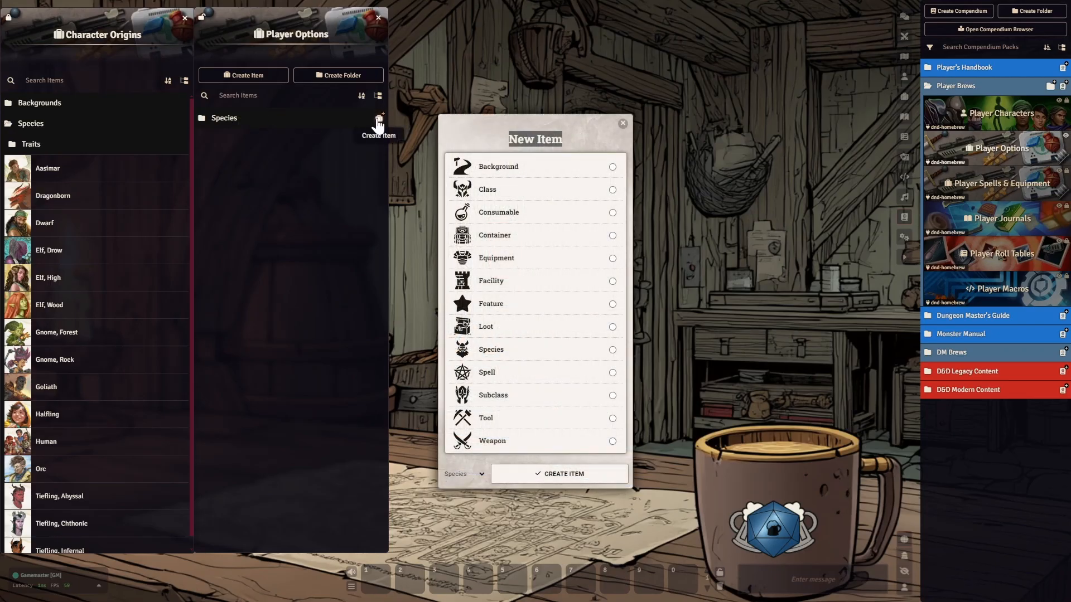
pyautogui.click(619, 124)
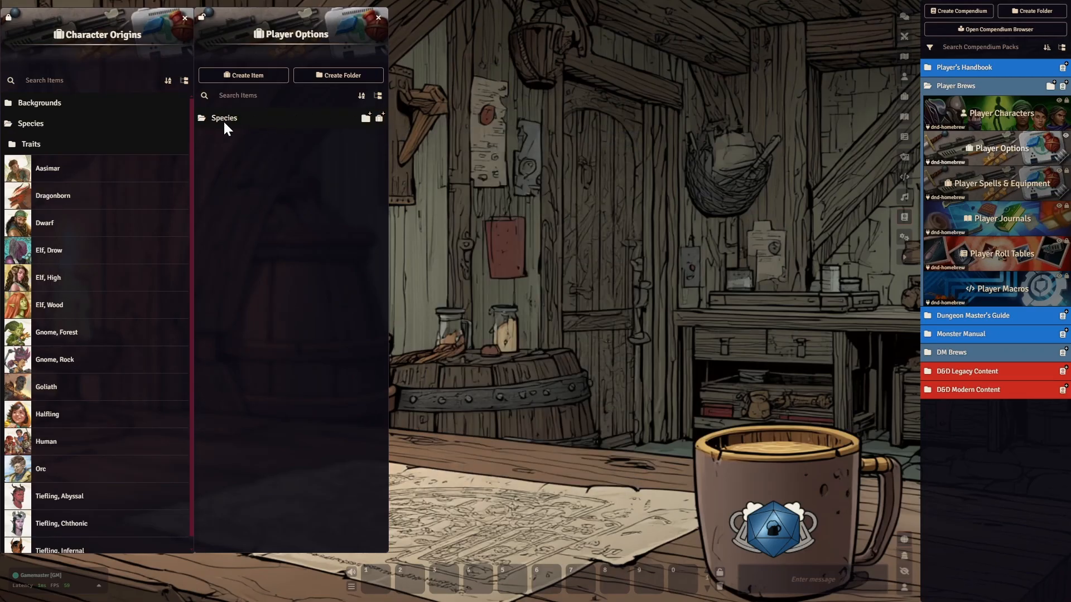
pyautogui.click(365, 118)
pyautogui.write('T')
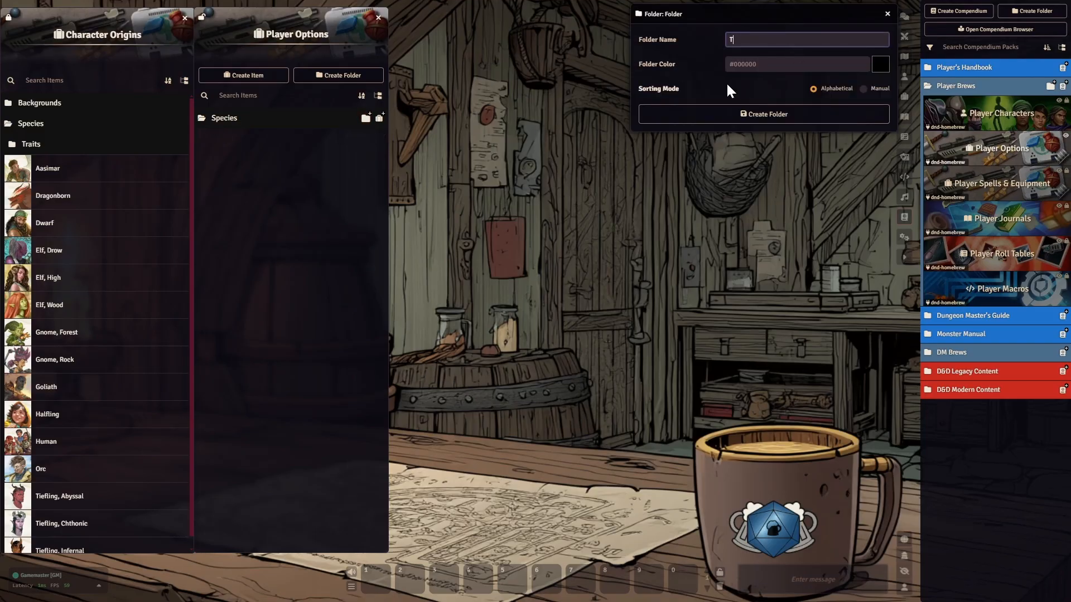
pyautogui.write('raits')
pyautogui.click(746, 127)
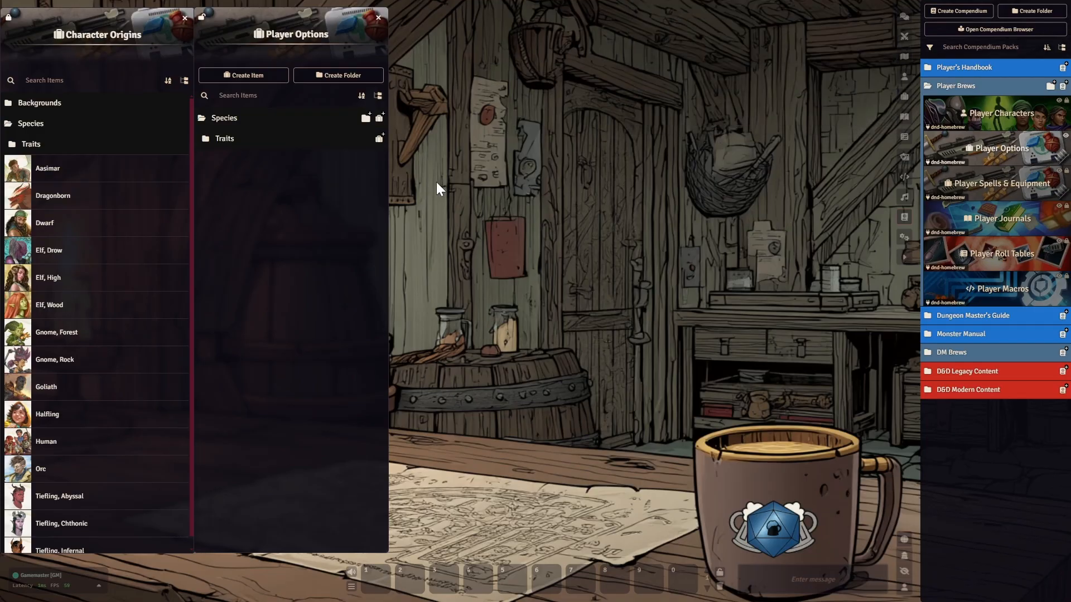
pyautogui.click(226, 140)
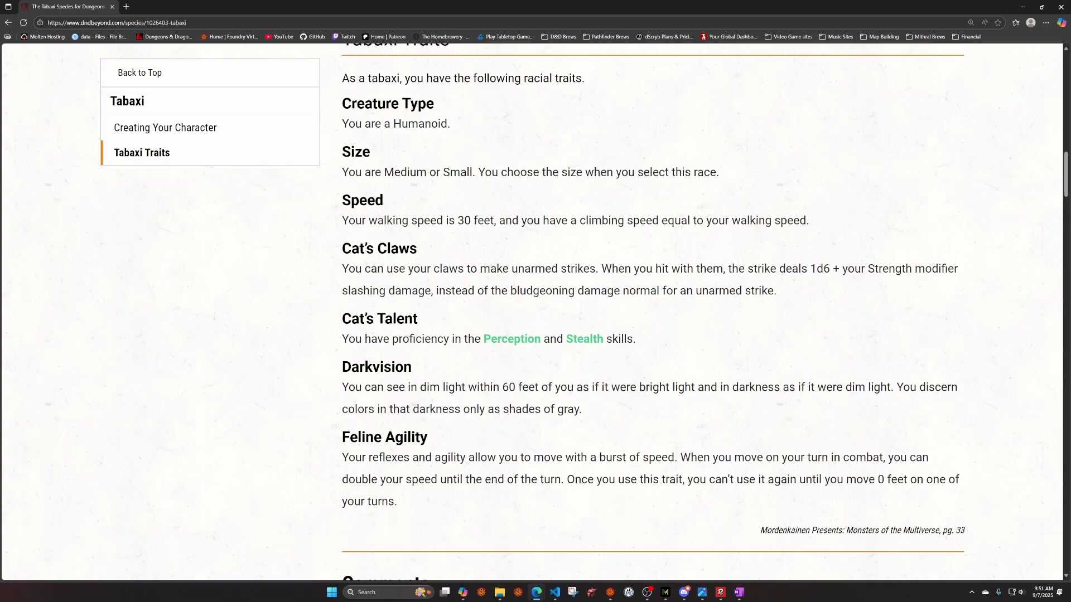
# Switch to the D&D Beyond Tabaxi page in the browser and review the Feline Agility, Cat's Claws and Cat's Talent traits.
pyautogui.scroll(1, 533, 313)
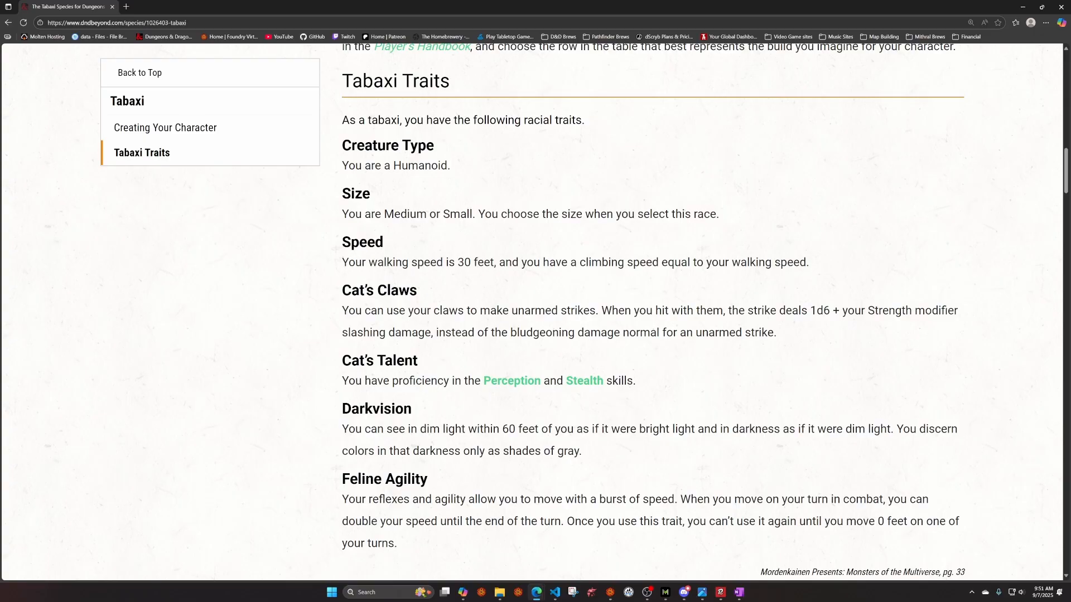
pyautogui.moveTo(427, 479); pyautogui.dragTo(350, 479)
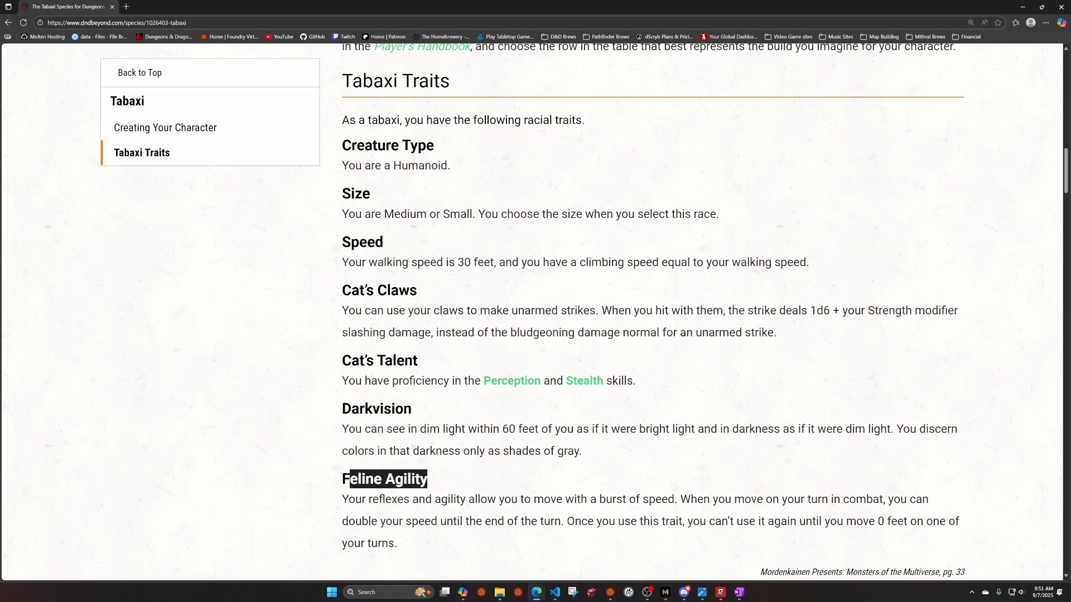
pyautogui.moveTo(417, 290); pyautogui.dragTo(333, 297)
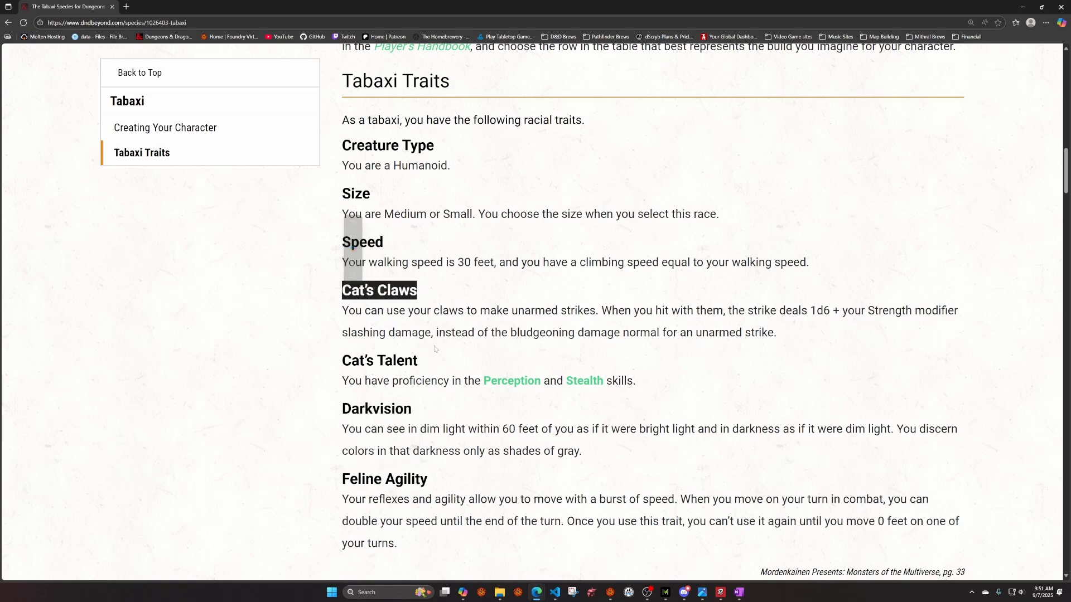
pyautogui.moveTo(418, 361); pyautogui.dragTo(341, 362)
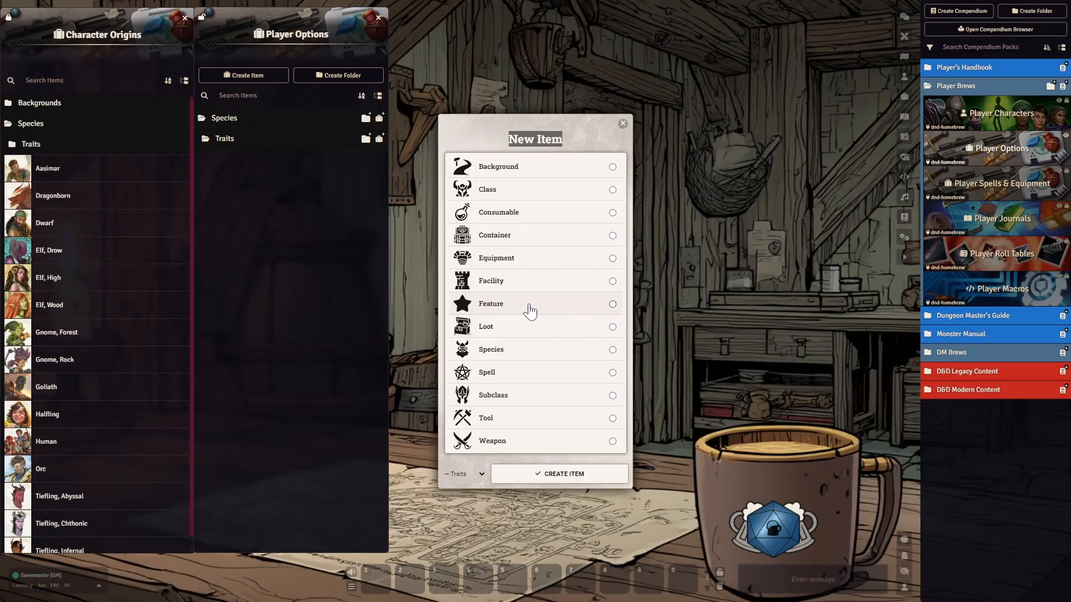
# Create a Feature item in the Player Options Traits folder and name it Feline Agility.
pyautogui.click(612, 304)
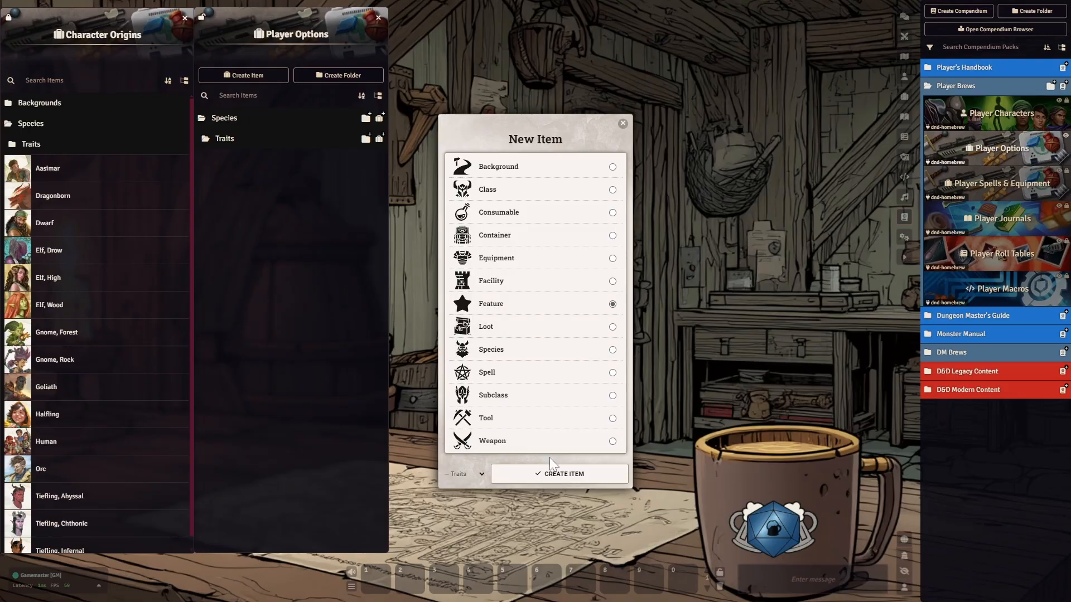
pyautogui.click(548, 475)
pyautogui.moveTo(523, 230); pyautogui.dragTo(603, 132)
pyautogui.write('F')
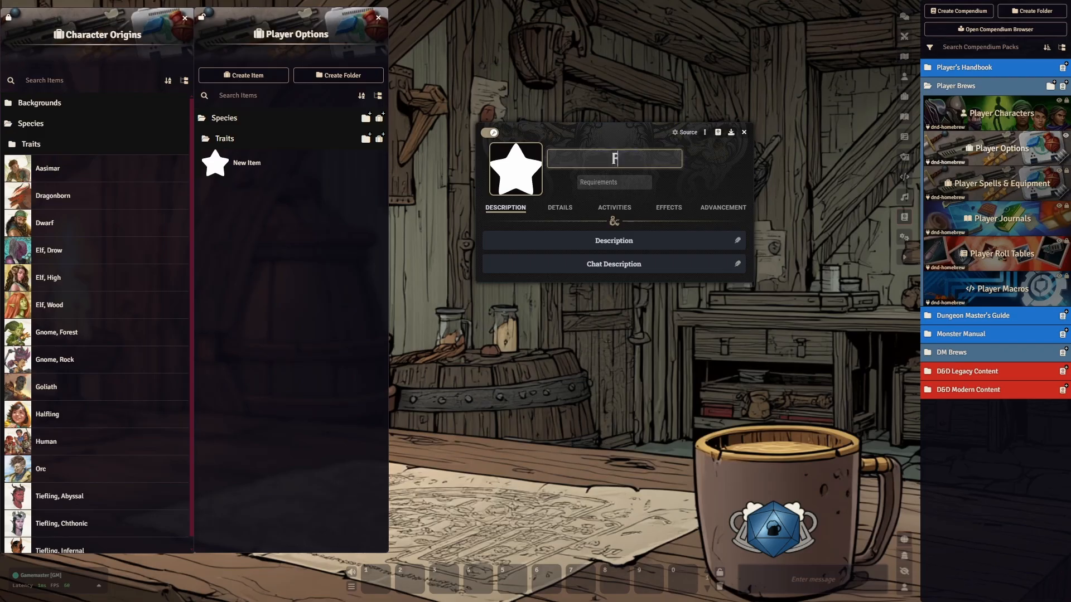
pyautogui.write('eline Agility')
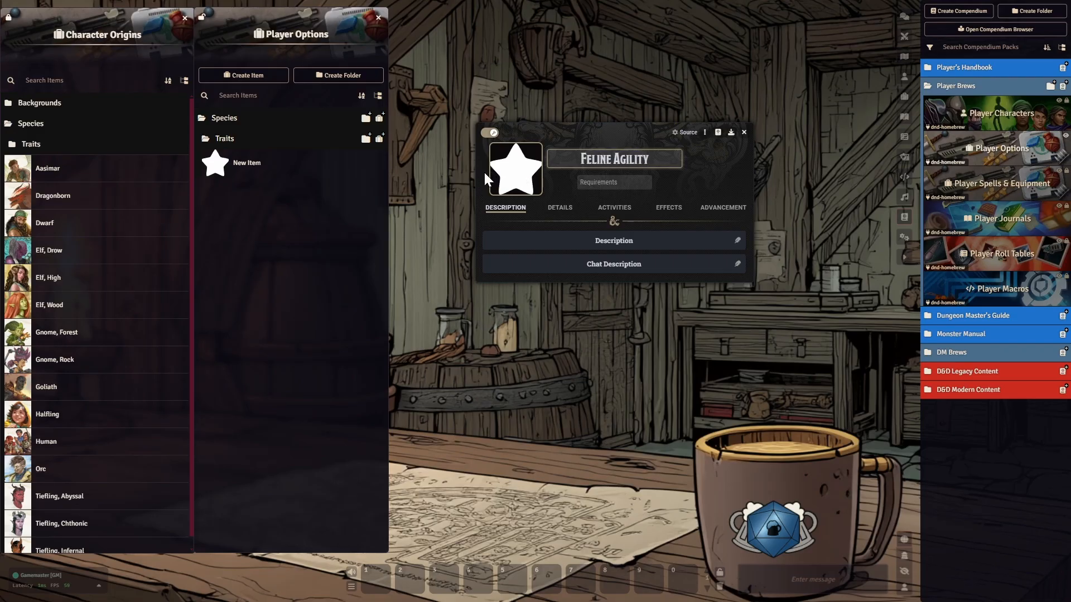
pyautogui.click(458, 133)
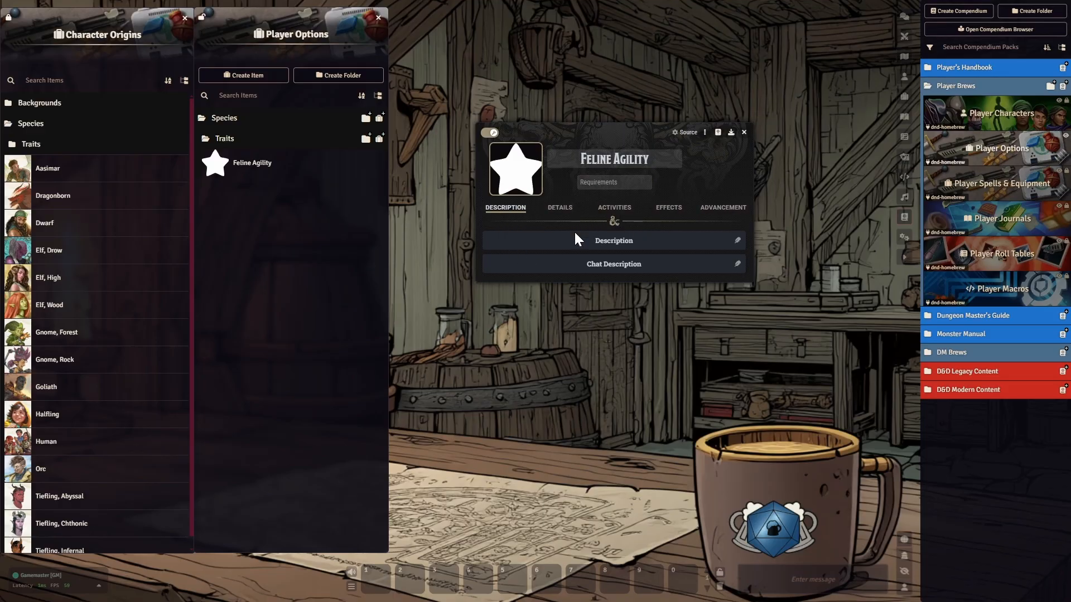
# Fill in and save Feline Agility's description with the Tabaxi trait text beginning "Your reflexes and agility allow you to move with a burst of speed.".
pyautogui.click(737, 241)
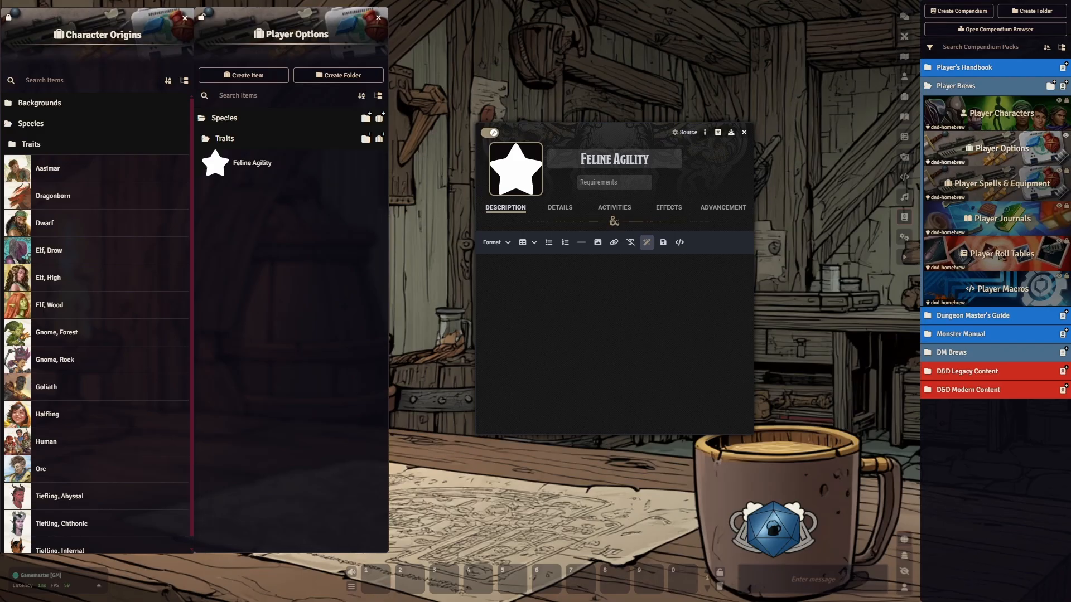
pyautogui.write("Your reflexes and agility allow you to move with a burst of speed. When you move on your turn in combat, you can double your speed until the end of the turn. Once you use this trait, you can't use it again until you move 0 feet on one of your turns.")
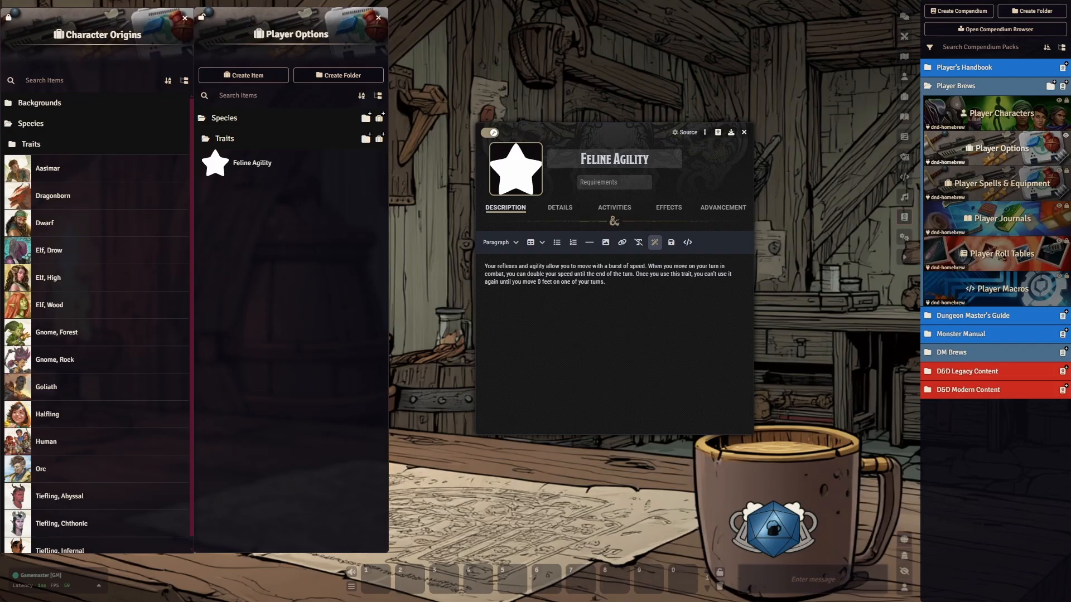
pyautogui.click(671, 243)
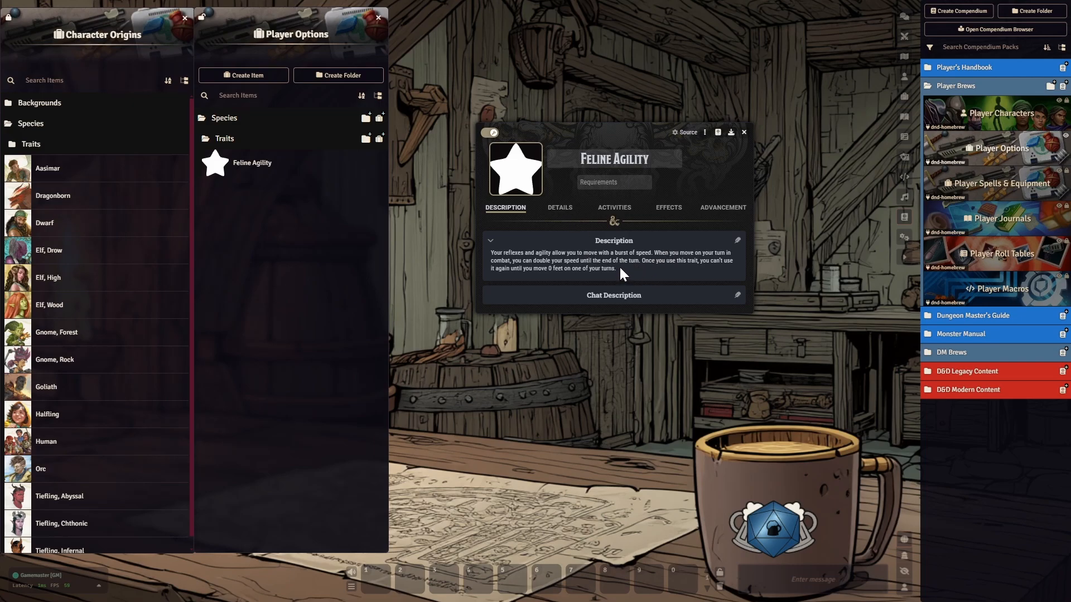
# Set Feline Agility's type to Species Feature and mark it as a Passive Trait.
pyautogui.click(564, 211)
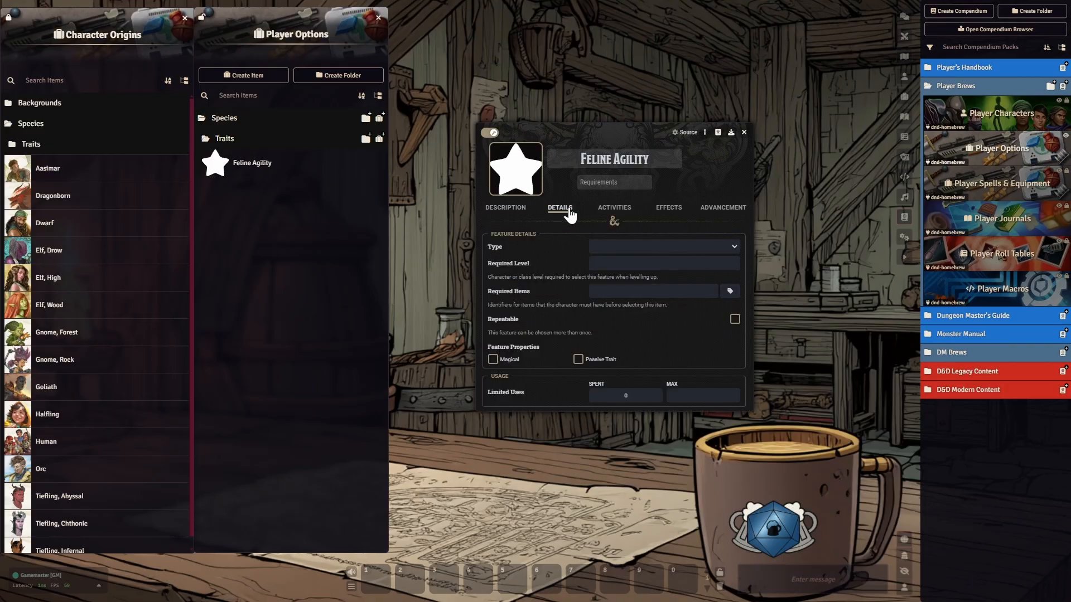
pyautogui.click(644, 248)
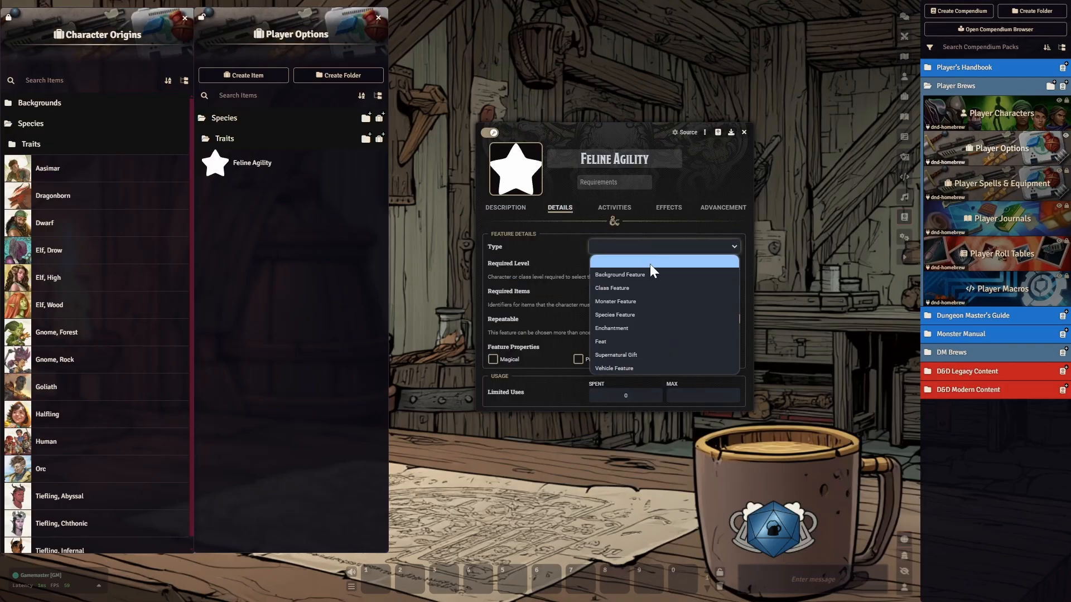
pyautogui.click(630, 315)
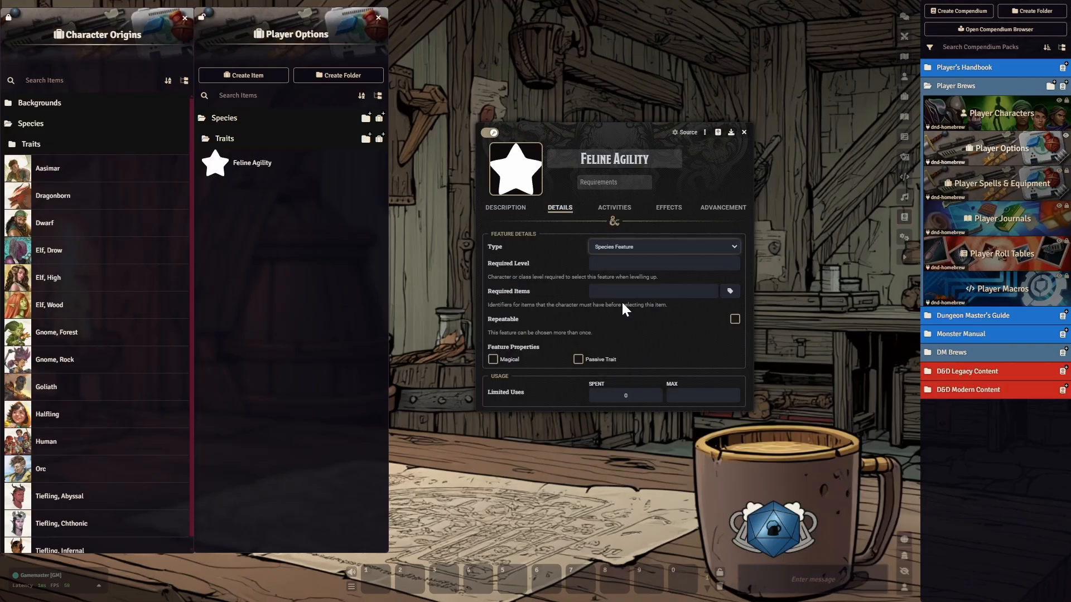
pyautogui.click(579, 360)
# Open the Goliath species from Character Origins beside the Feline Agility sheet and show its advancement.
pyautogui.moveTo(569, 132); pyautogui.dragTo(488, 11)
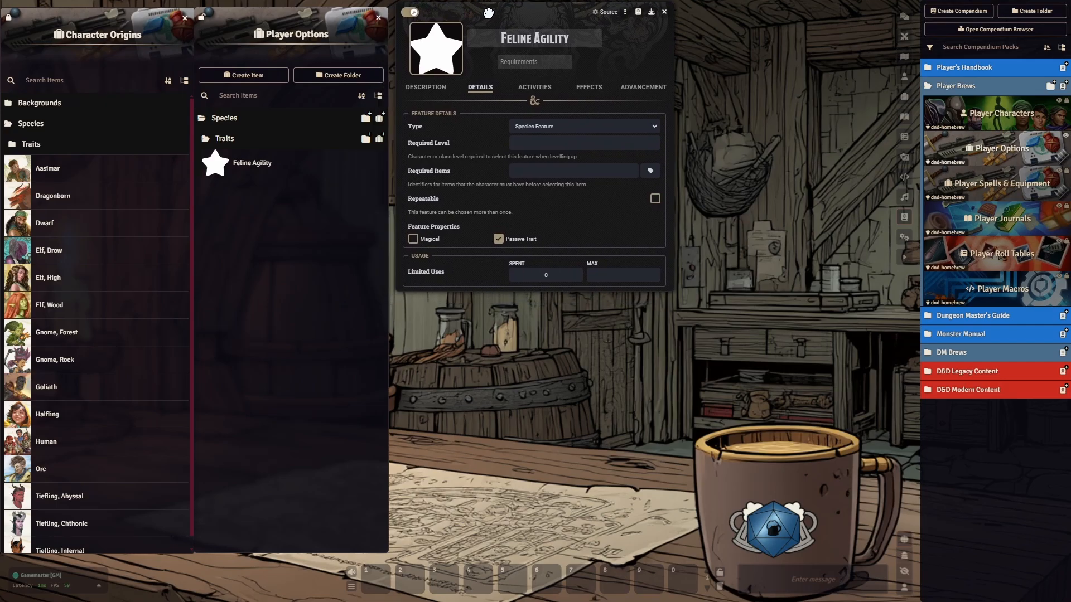
pyautogui.click(33, 144)
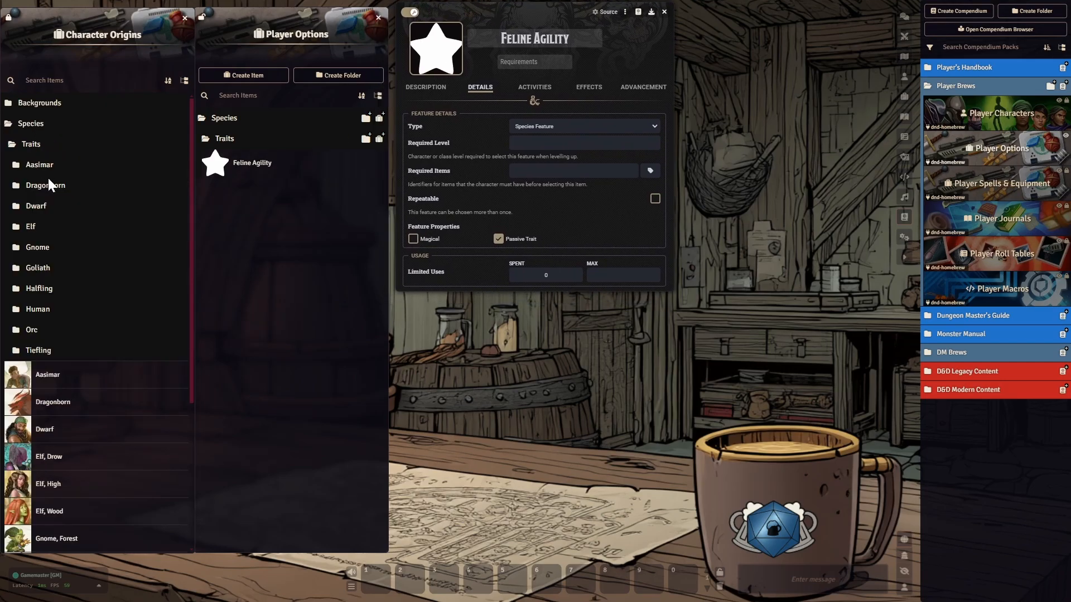
pyautogui.click(39, 267)
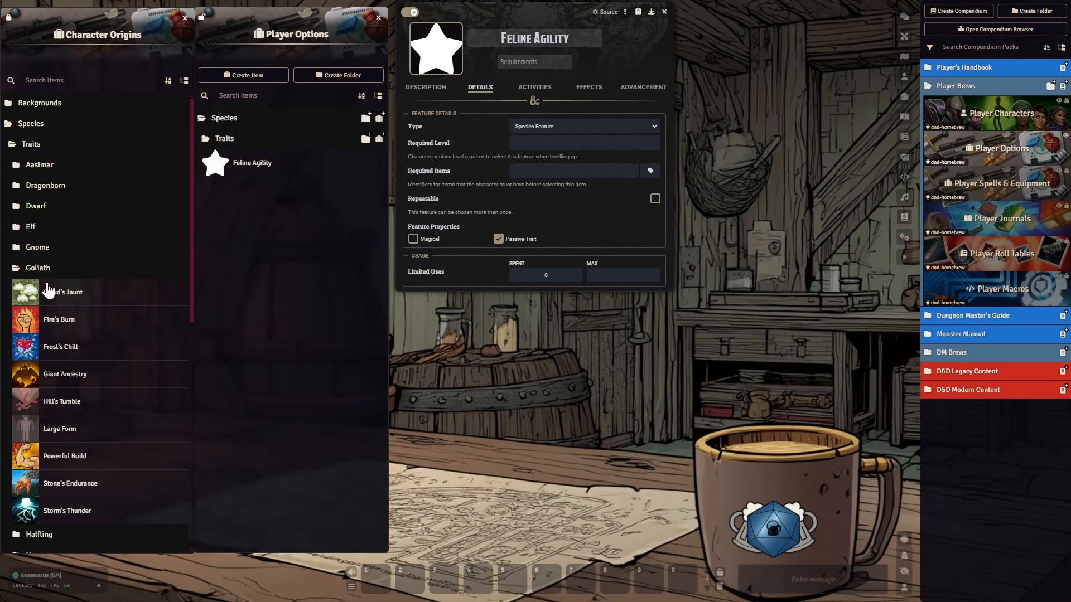
pyautogui.scroll(-8, 86, 354)
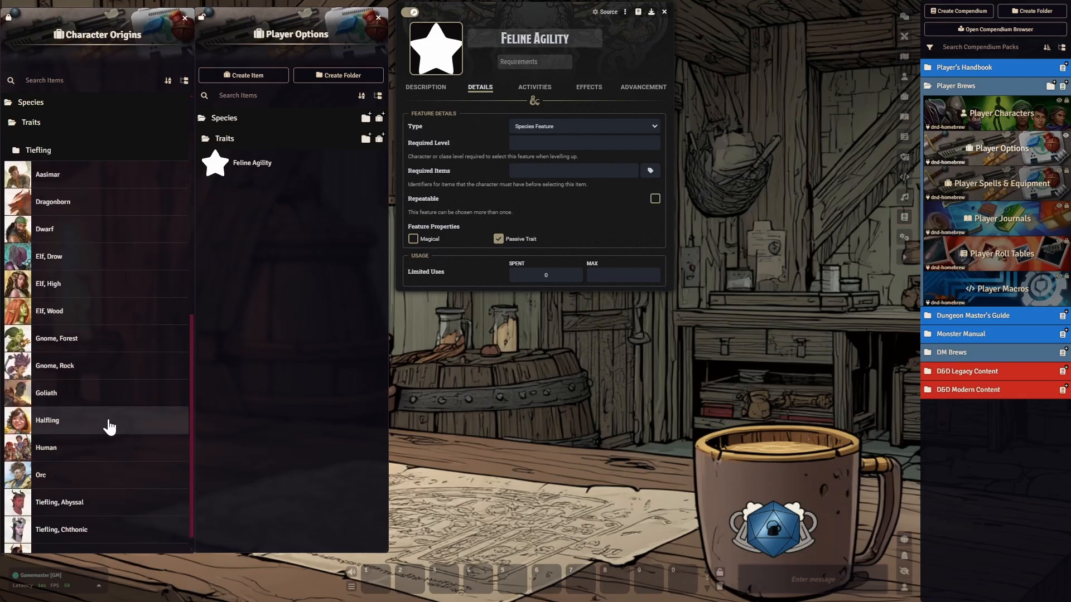
pyautogui.click(48, 399)
pyautogui.moveTo(541, 76); pyautogui.dragTo(864, 19)
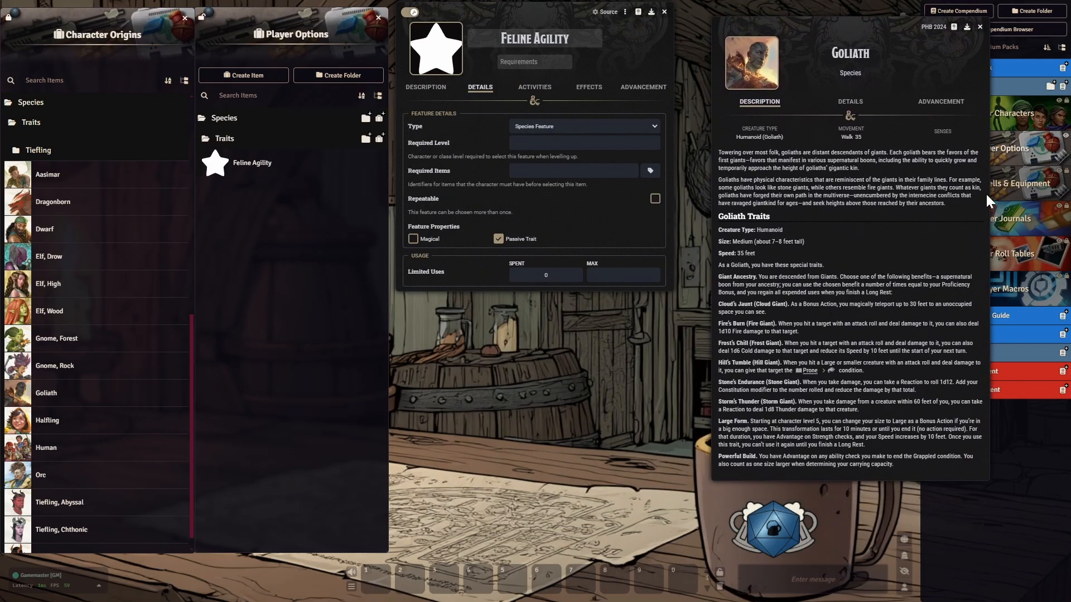
pyautogui.click(940, 103)
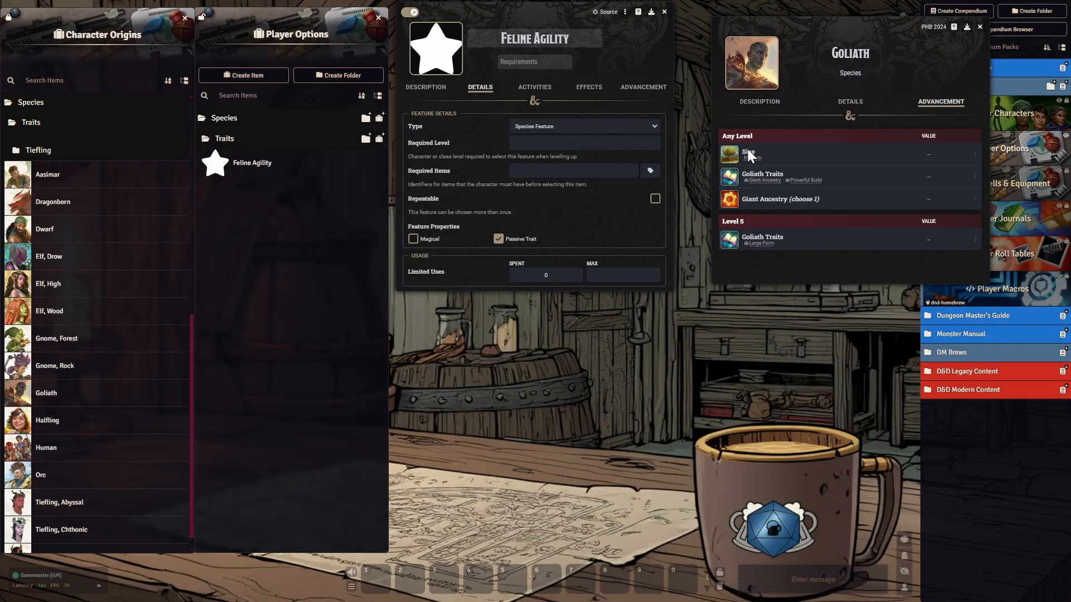
# Examine the Goliath's Giant Ancestry trait across its details, activities, effects and advancement for comparison, and close it.
pyautogui.click(762, 188)
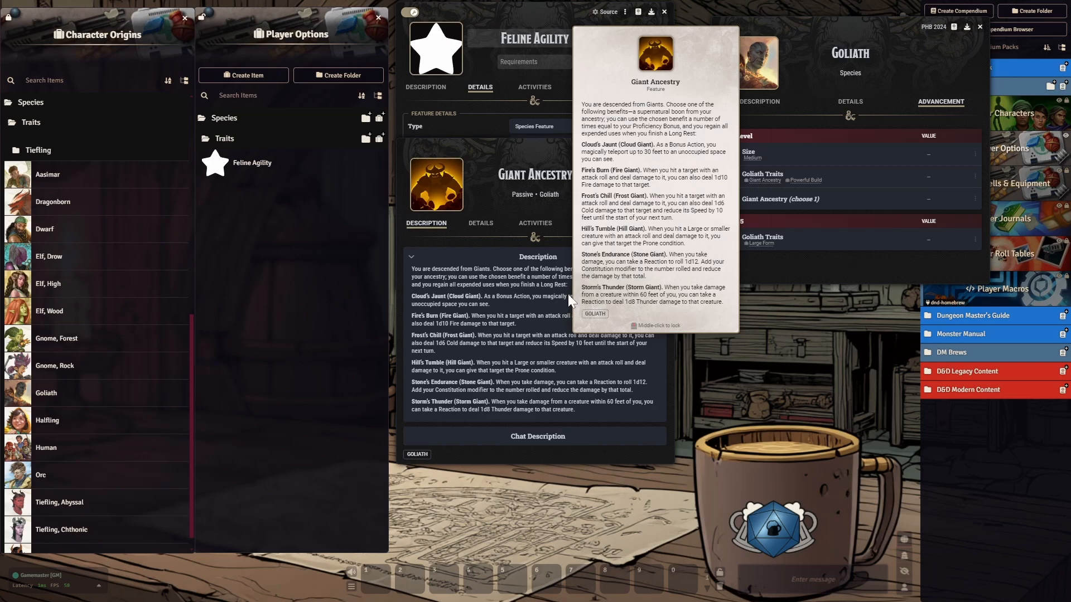
pyautogui.moveTo(521, 151)
pyautogui.mouseDown()
pyautogui.moveTo(484, 150)
pyautogui.moveTo(533, 146)
pyautogui.mouseUp()
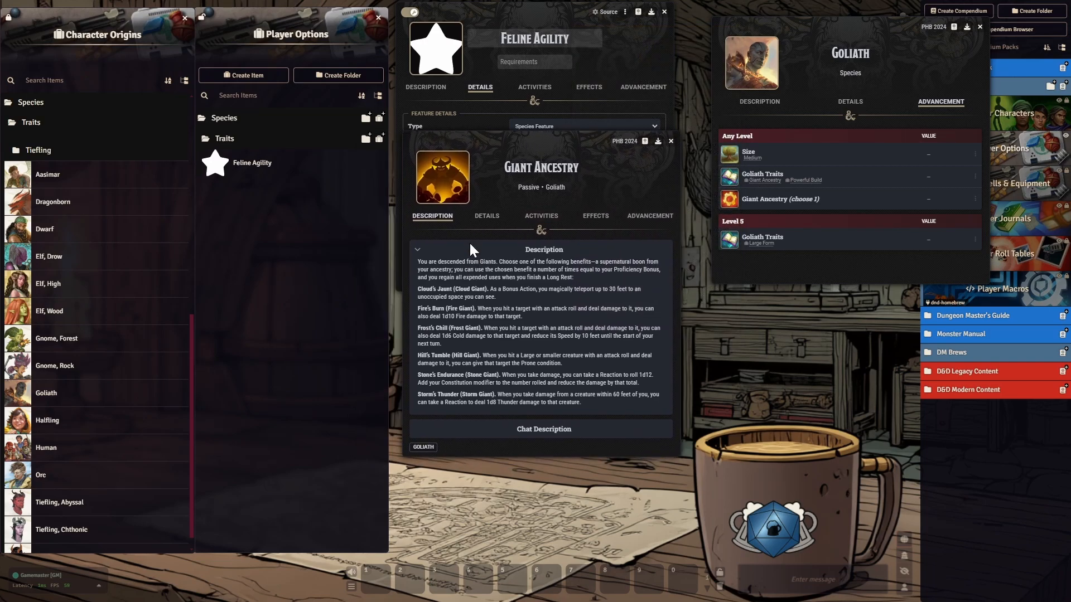
pyautogui.click(484, 219)
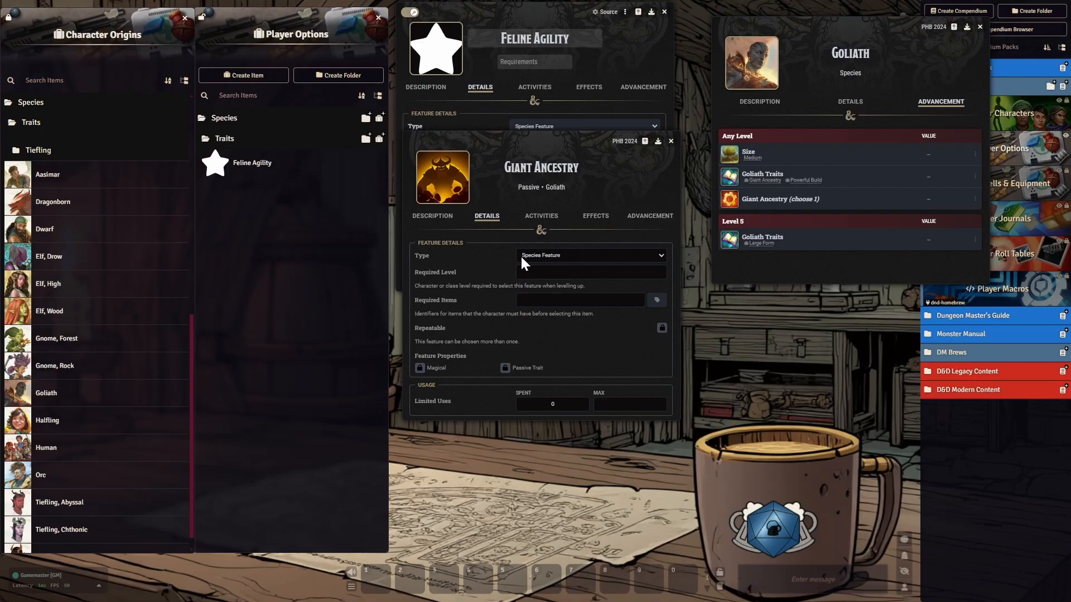
pyautogui.moveTo(536, 146); pyautogui.dragTo(753, 142)
pyautogui.click(765, 212)
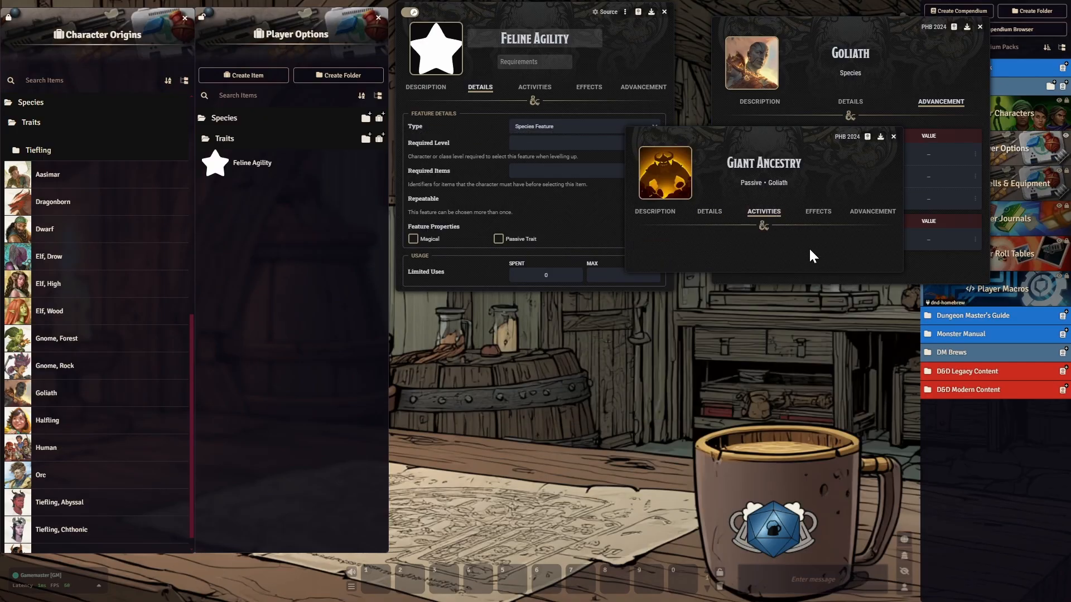
pyautogui.click(805, 215)
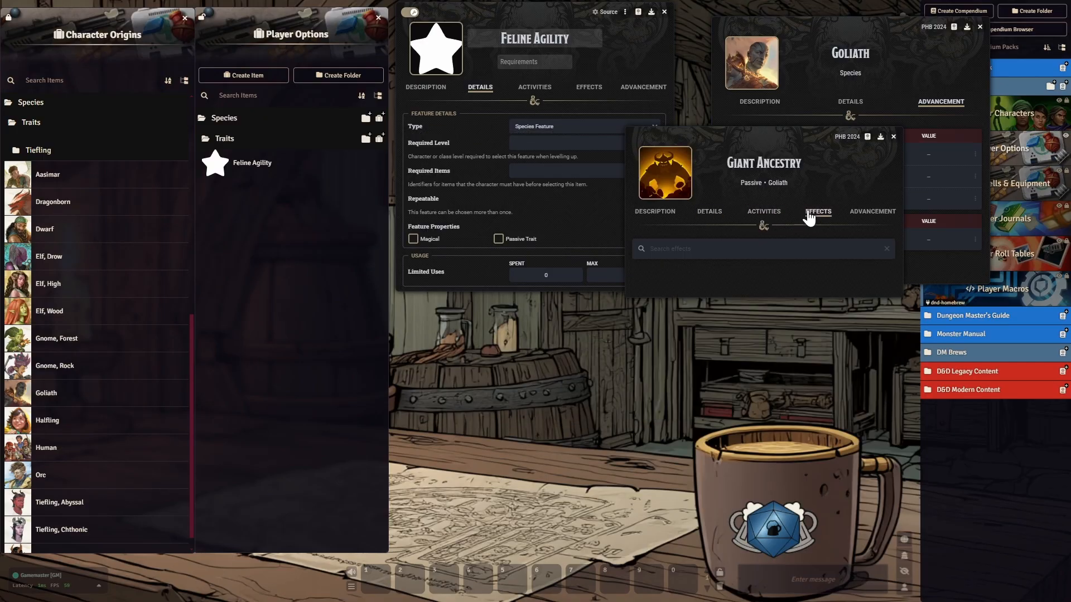
pyautogui.click(871, 213)
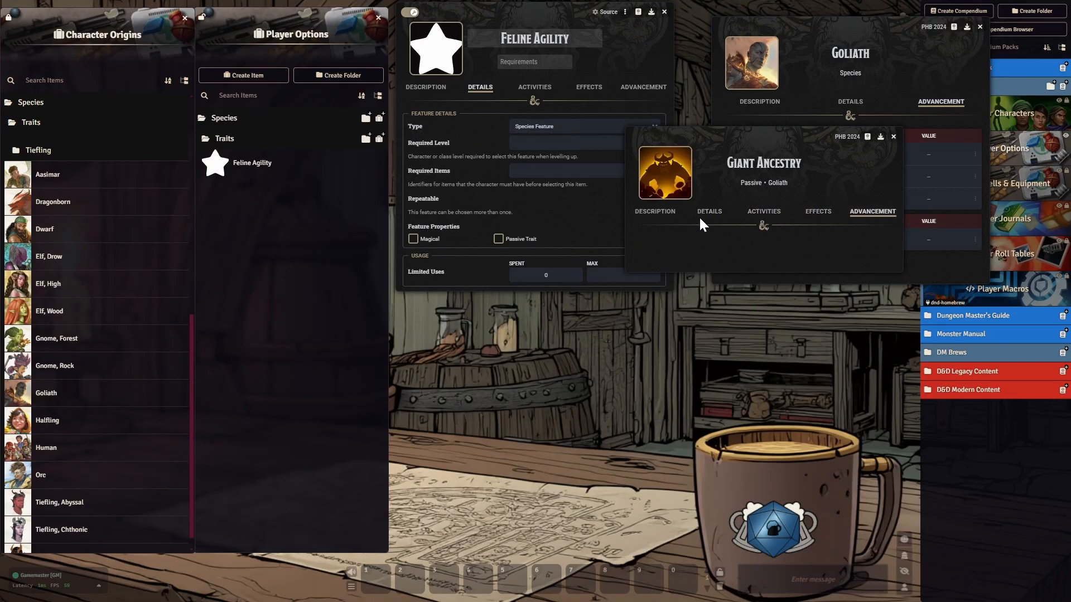
pyautogui.click(893, 136)
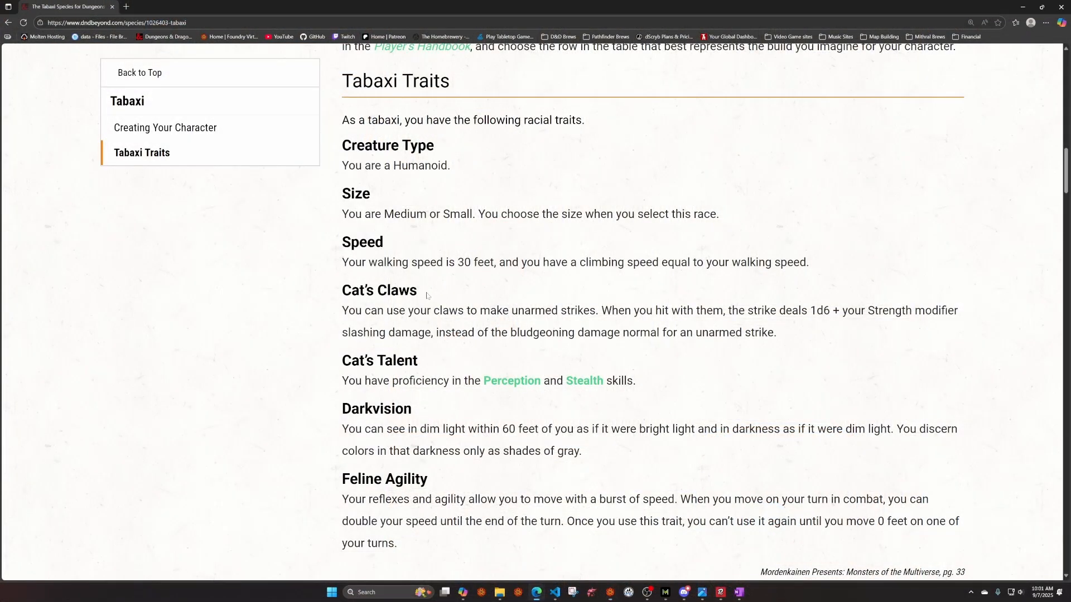
# Create a weapon named Cat Claws in the Traits folder and fill its description with the Tabaxi text beginning "You can use your claws to make unarmed strikes.".
pyautogui.moveTo(428, 293); pyautogui.dragTo(334, 294)
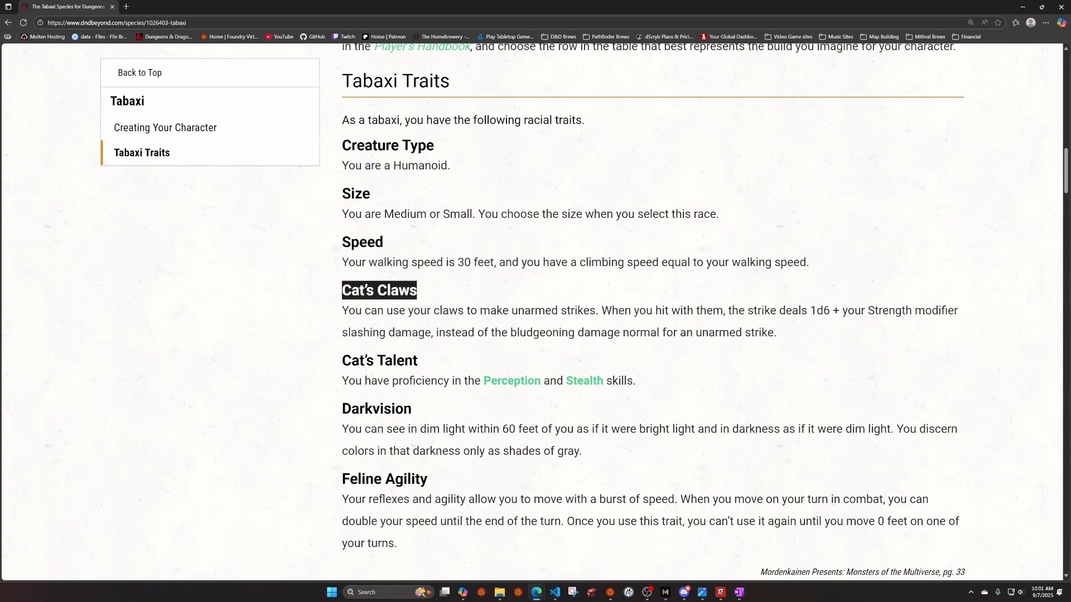
pyautogui.click(440, 295)
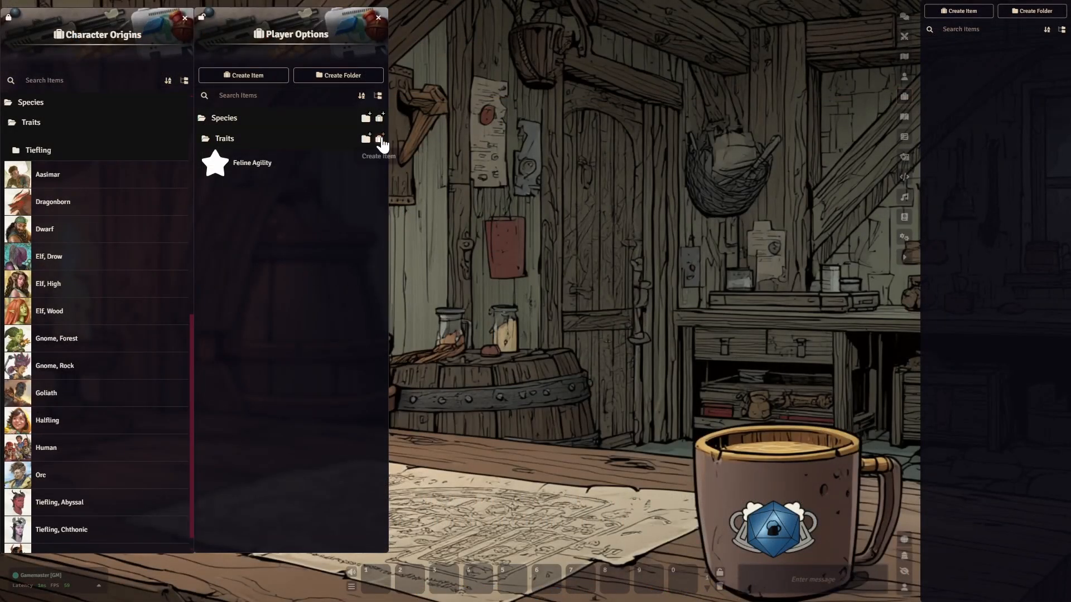
pyautogui.click(379, 139)
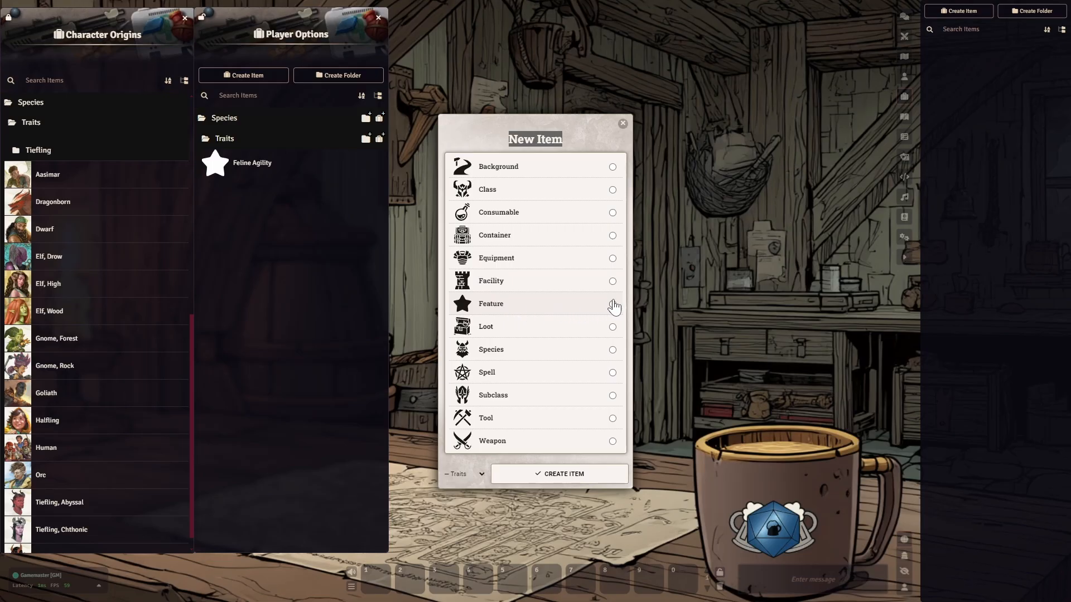
pyautogui.click(613, 442)
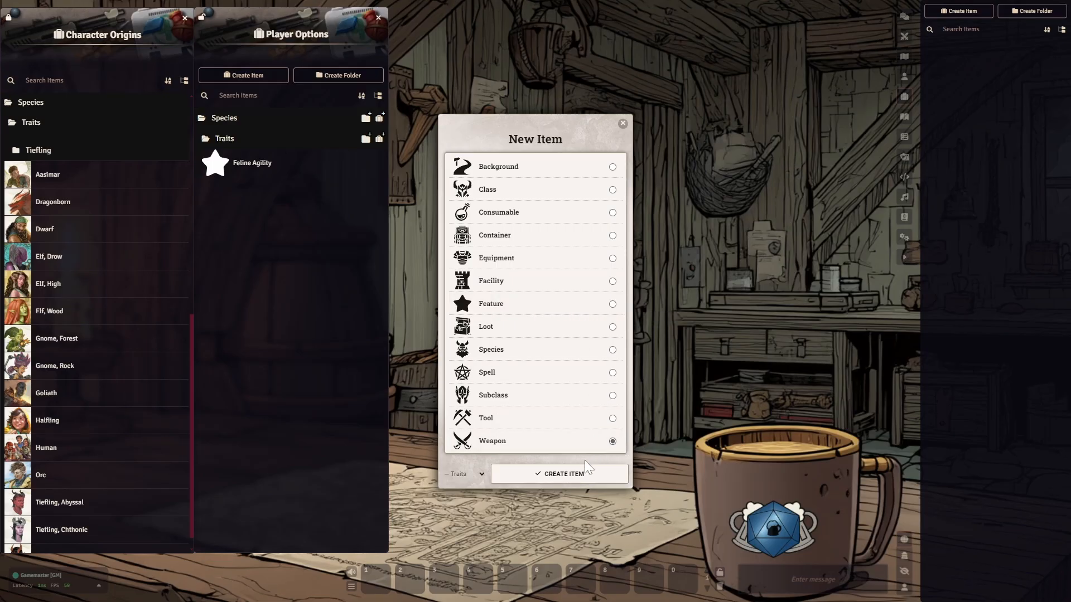
pyautogui.click(559, 474)
pyautogui.moveTo(539, 191); pyautogui.dragTo(541, 2)
pyautogui.write('Cat Claws')
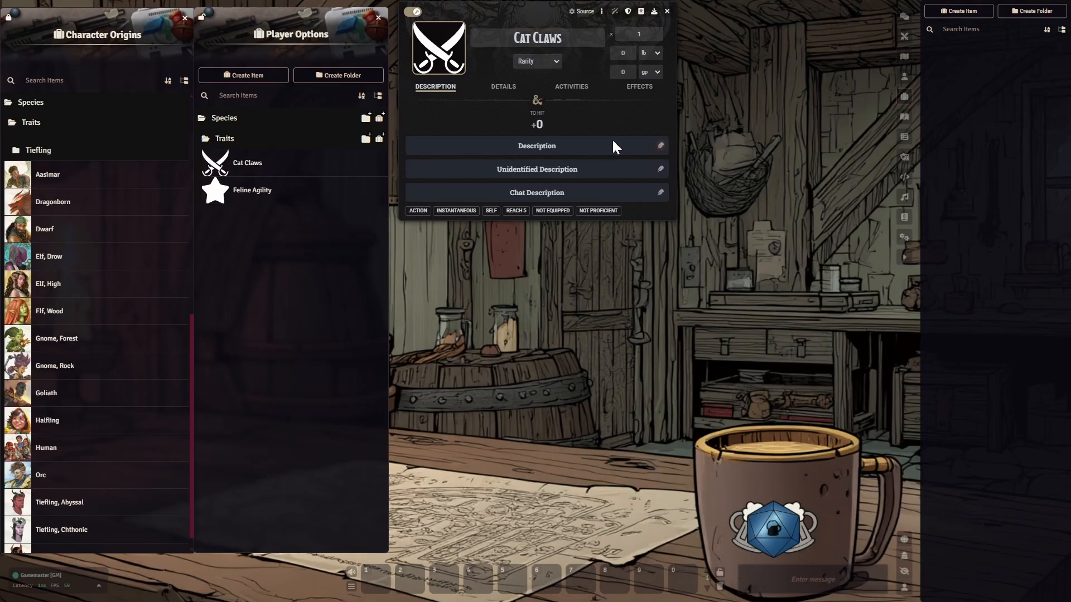
pyautogui.click(660, 146)
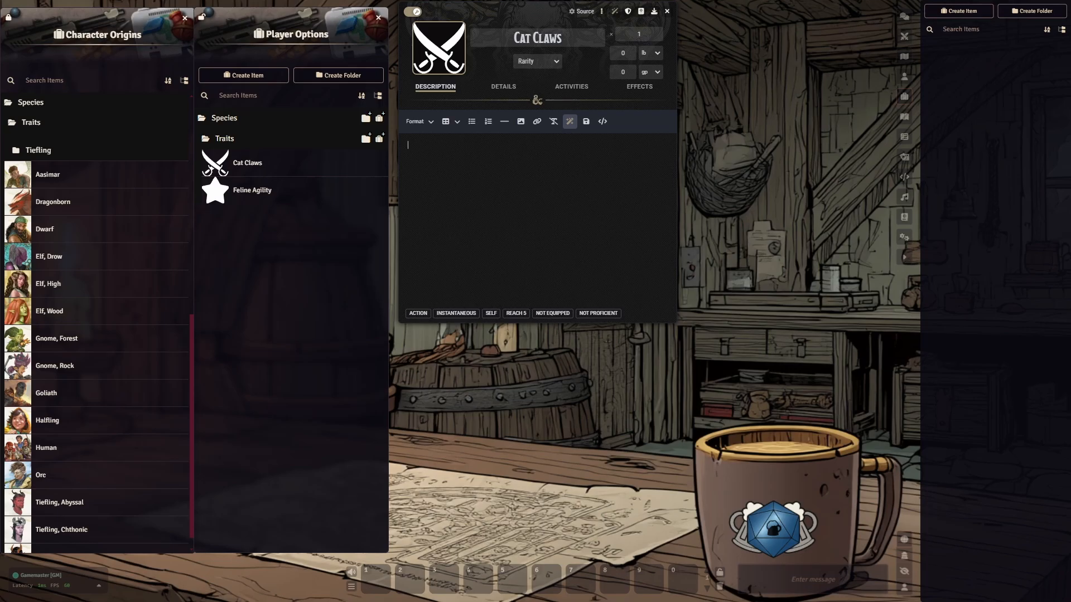
pyautogui.write('You can use your claws to make unarmed strikes. When you hit with them, the strike deals 1d6 + your Strength modifier slashing damage, instead of the bludgeoning damage normal for an unarmed strike.')
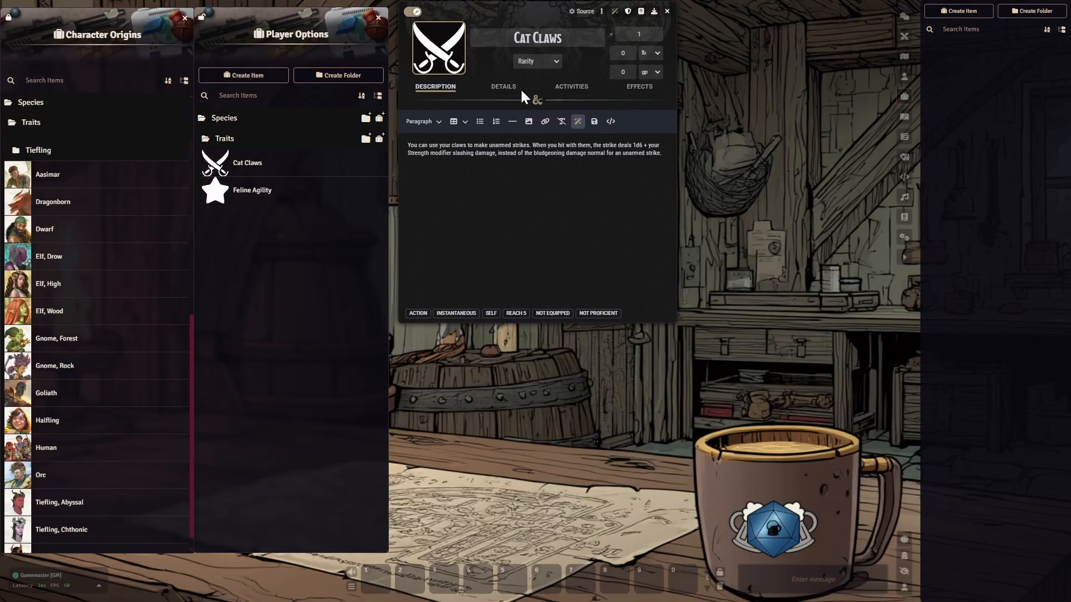
# Search the Compendium Browser's items for "unarmed" and import the PHB 2024 Unarmed Strike weapon into the world.
pyautogui.click(904, 216)
pyautogui.click(985, 29)
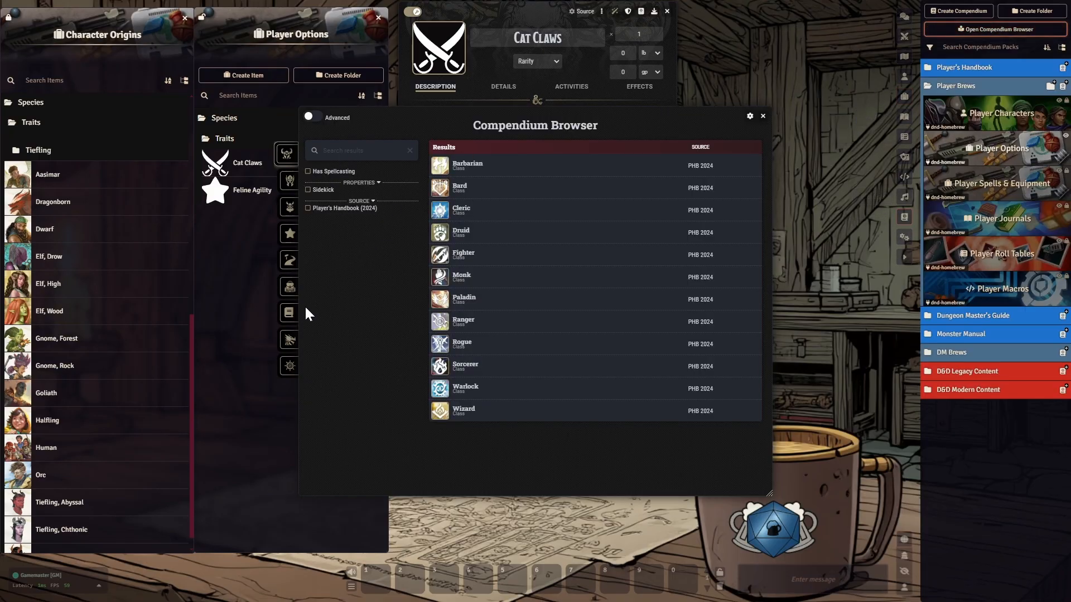
pyautogui.click(289, 287)
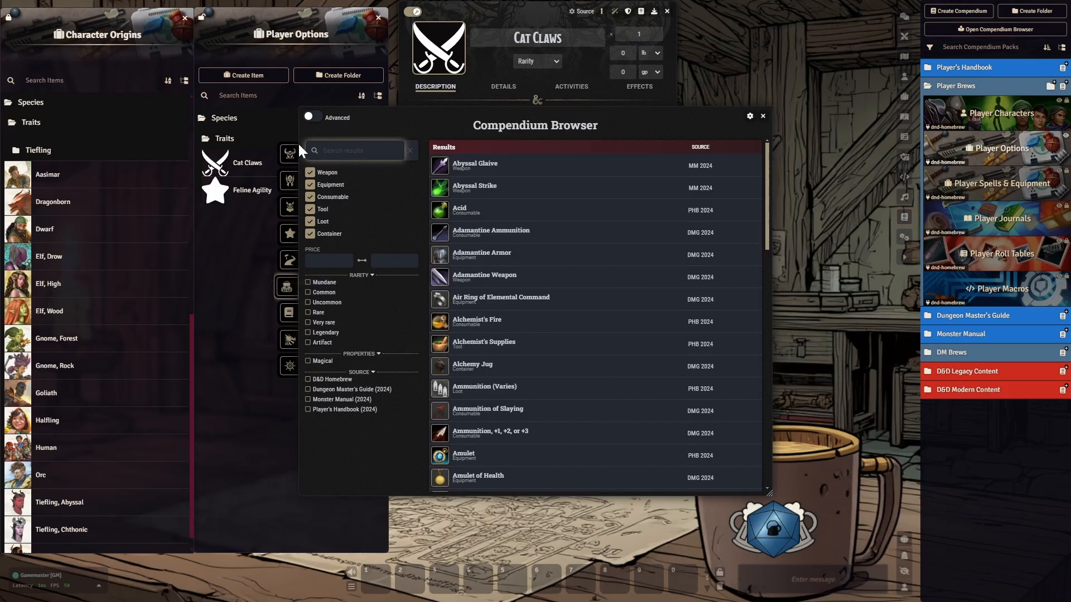
pyautogui.write('unarm')
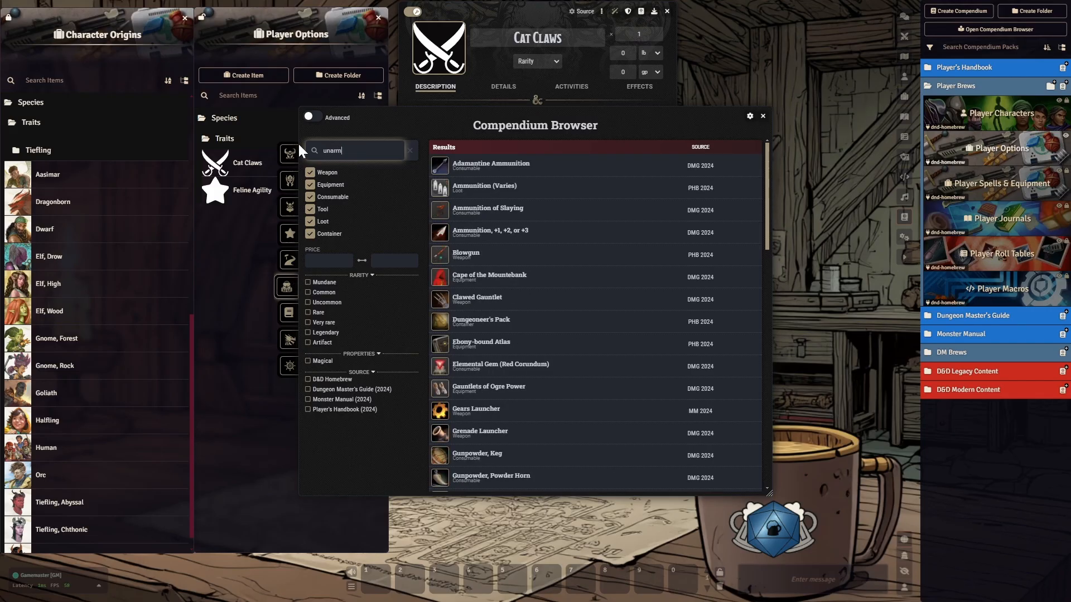
pyautogui.write('ed')
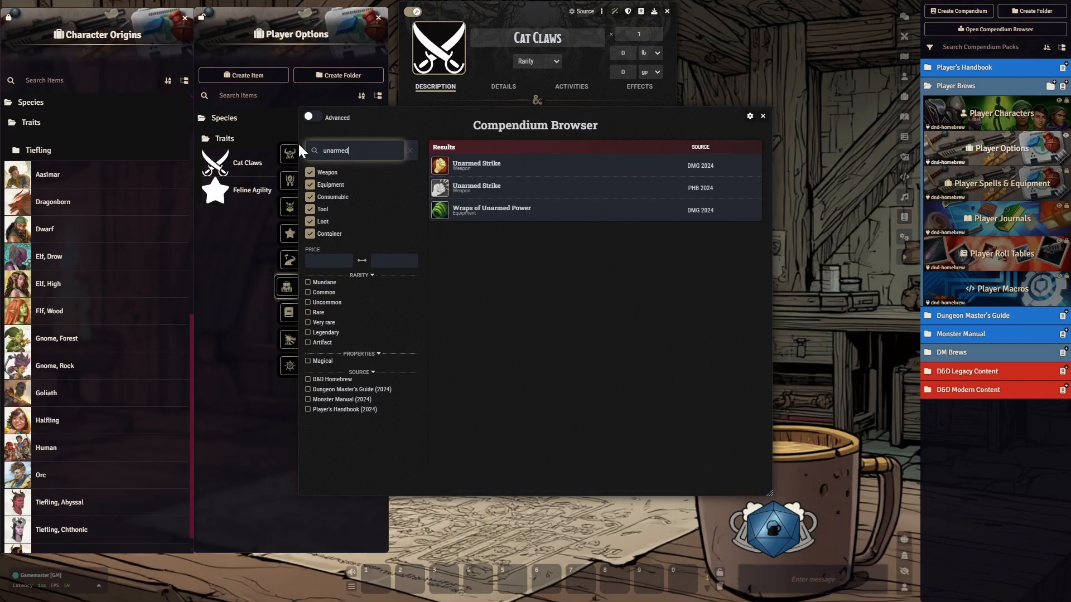
pyautogui.click(483, 193)
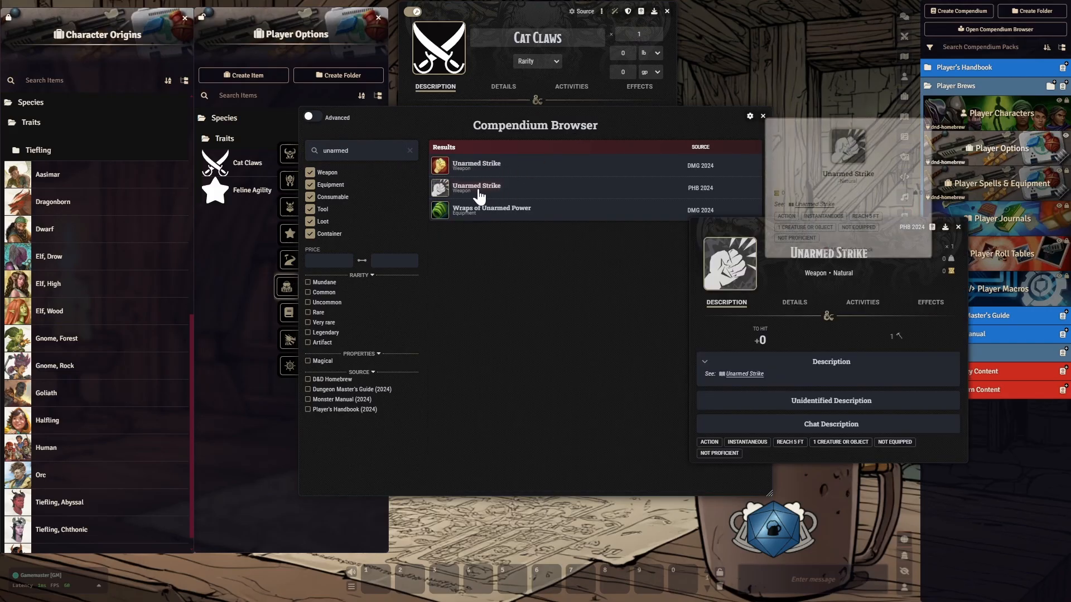
pyautogui.click(763, 116)
pyautogui.moveTo(807, 226); pyautogui.dragTo(736, 202)
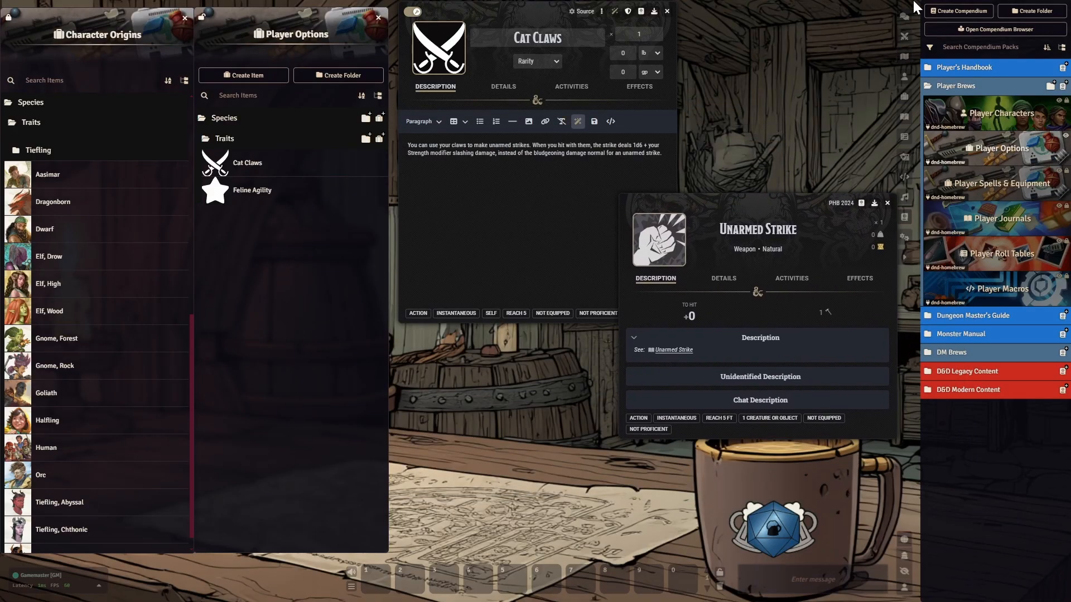
pyautogui.click(874, 203)
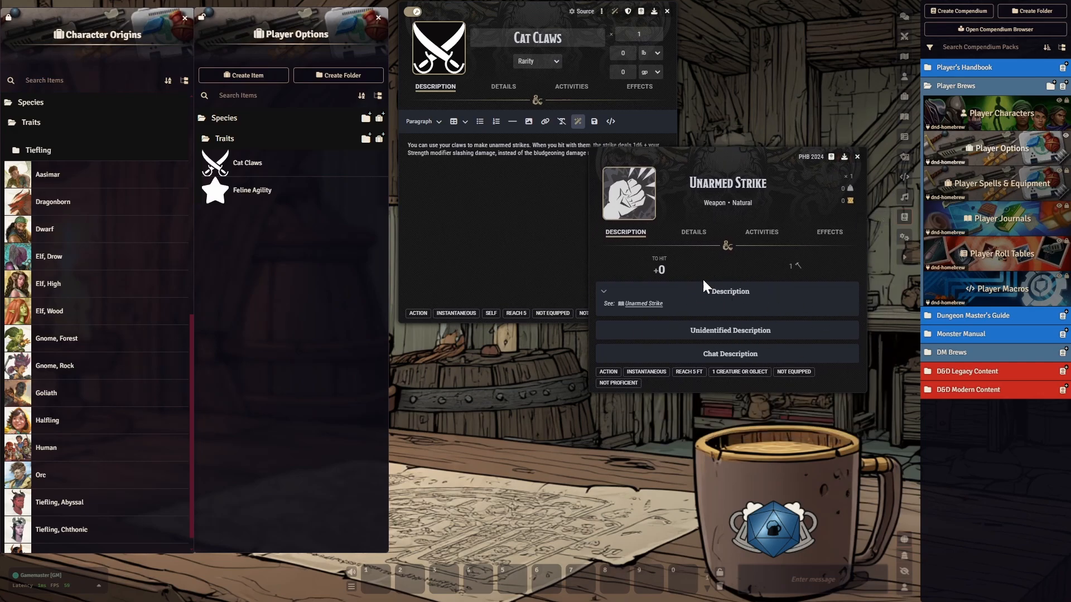
pyautogui.click(842, 157)
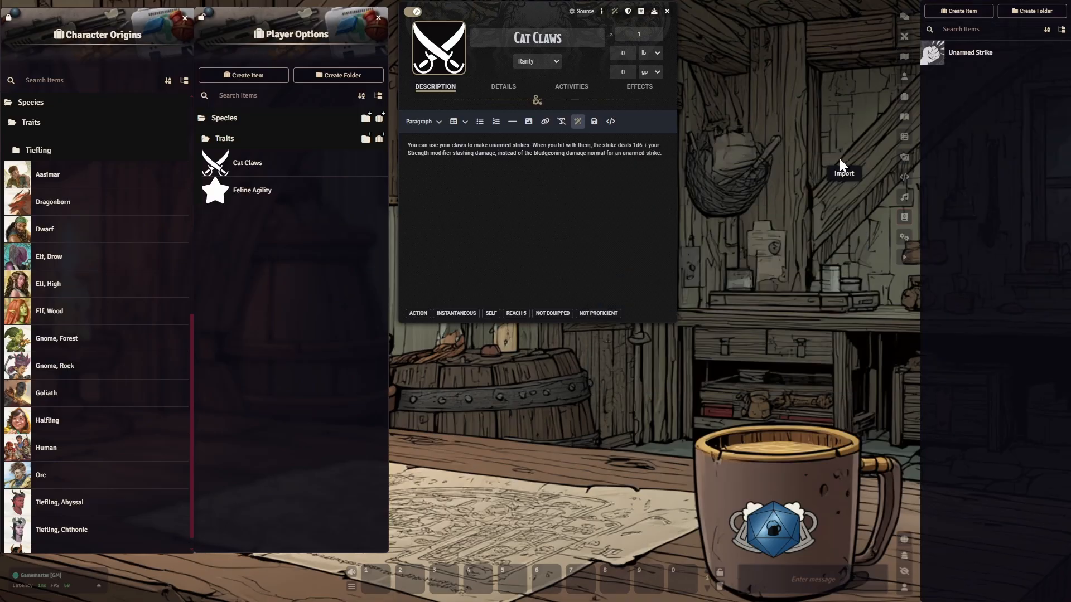
# Open the imported Unarmed Strike and copy its line "See: &Reference[unarmedstrike]" to the end of Cat Claws' description.
pyautogui.click(961, 61)
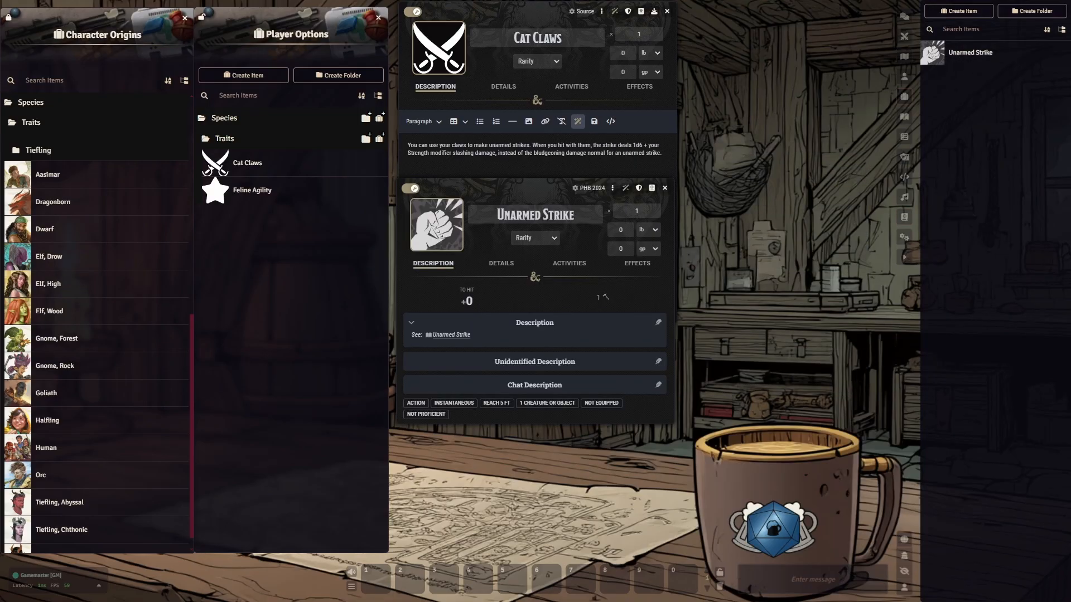
pyautogui.moveTo(514, 185); pyautogui.dragTo(806, 124)
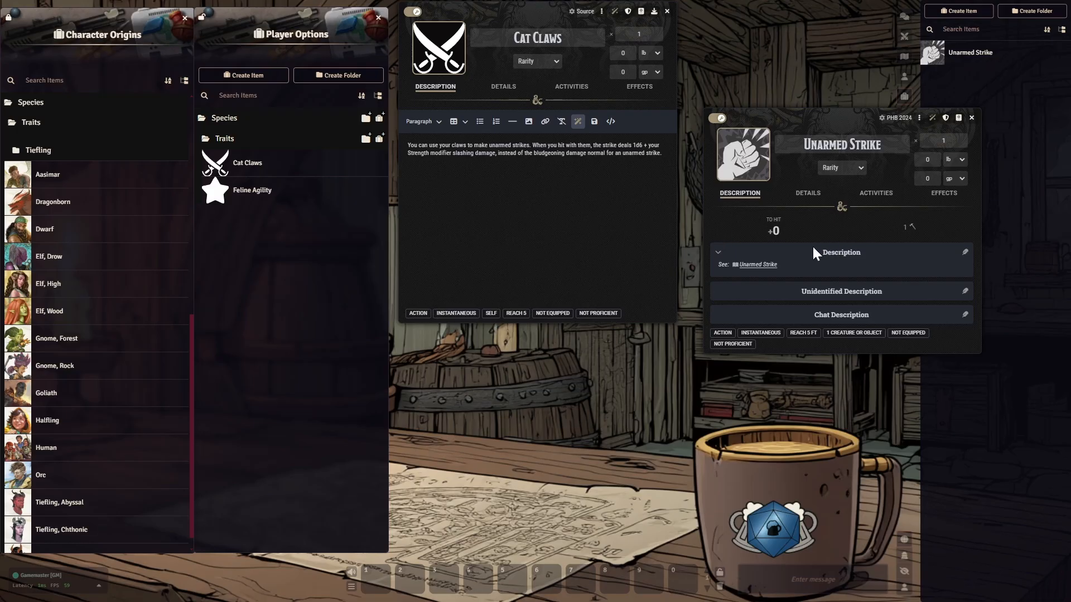
pyautogui.click(965, 252)
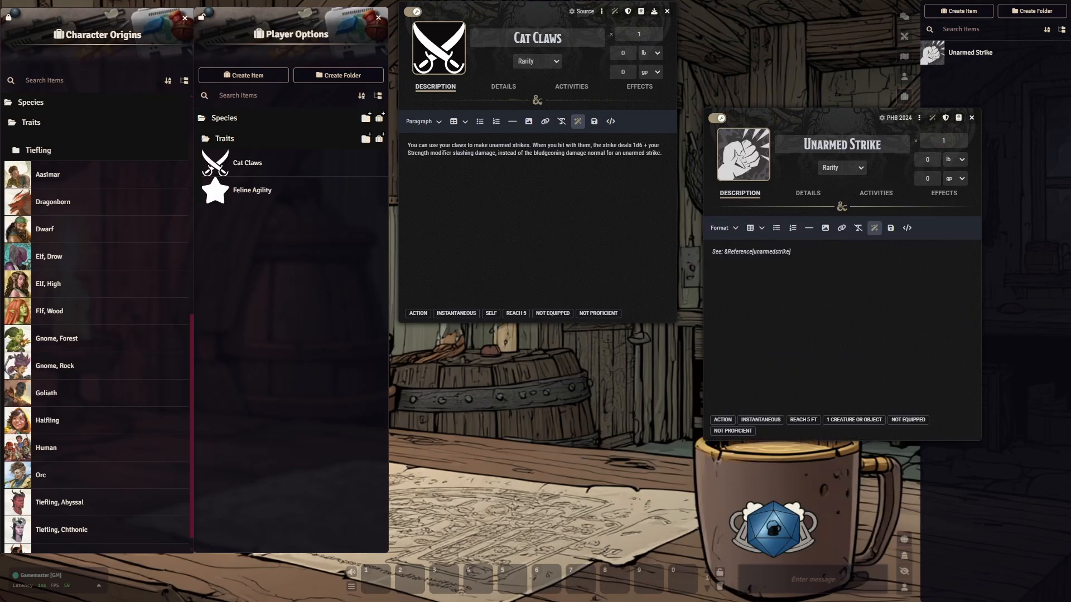
pyautogui.moveTo(792, 252); pyautogui.dragTo(707, 259)
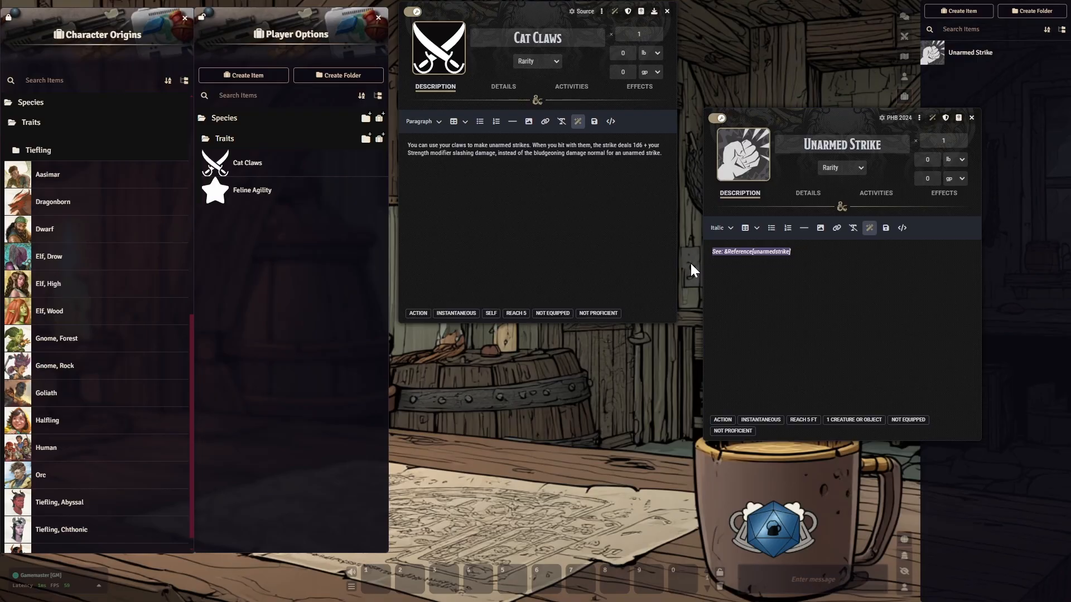
pyautogui.click(665, 154)
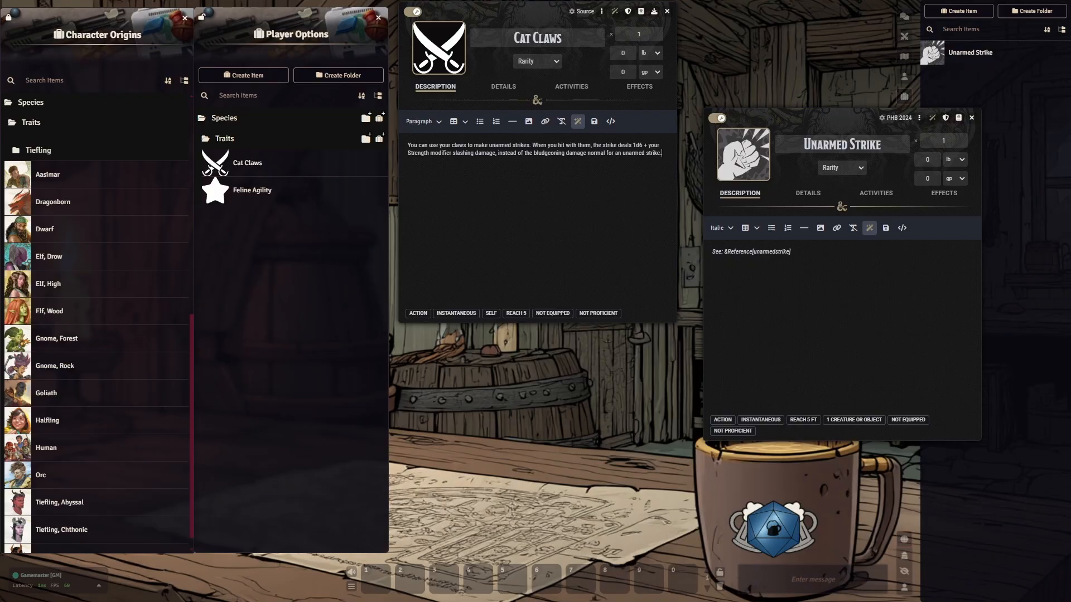
pyautogui.write('See: &Reference[unarmedstrike]')
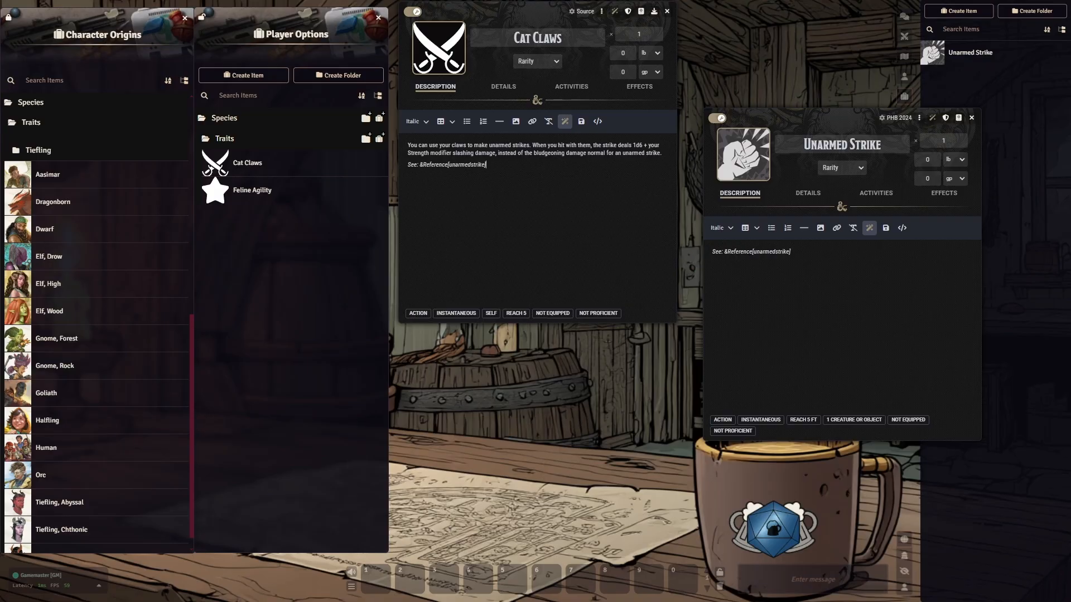
# Leave edit mode on Unarmed Strike, view the rule reference linked in its description, and close the journal.
pyautogui.click(718, 118)
pyautogui.click(757, 265)
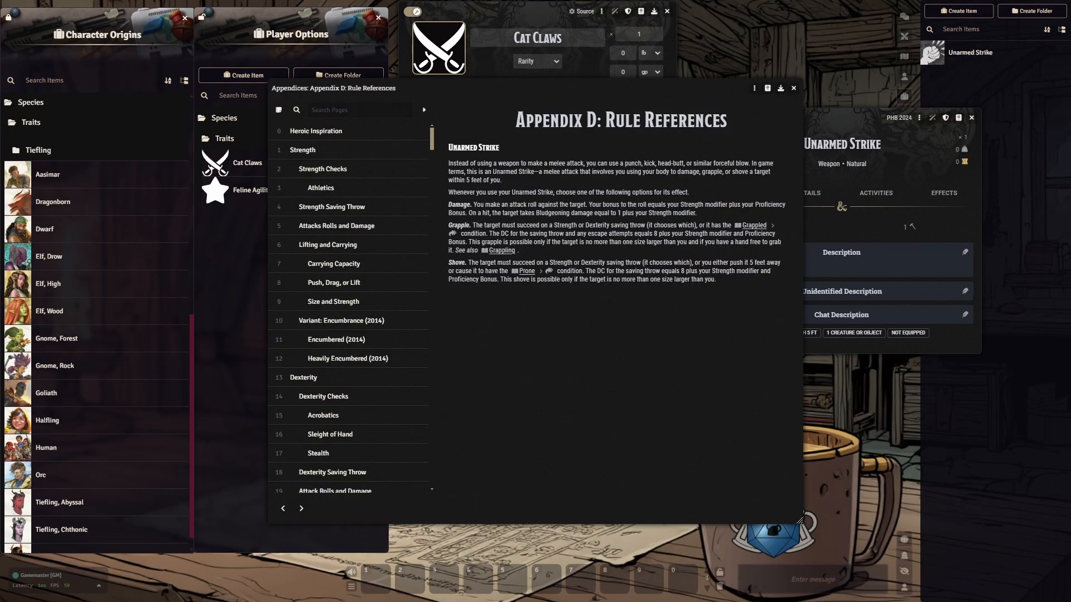
pyautogui.click(794, 88)
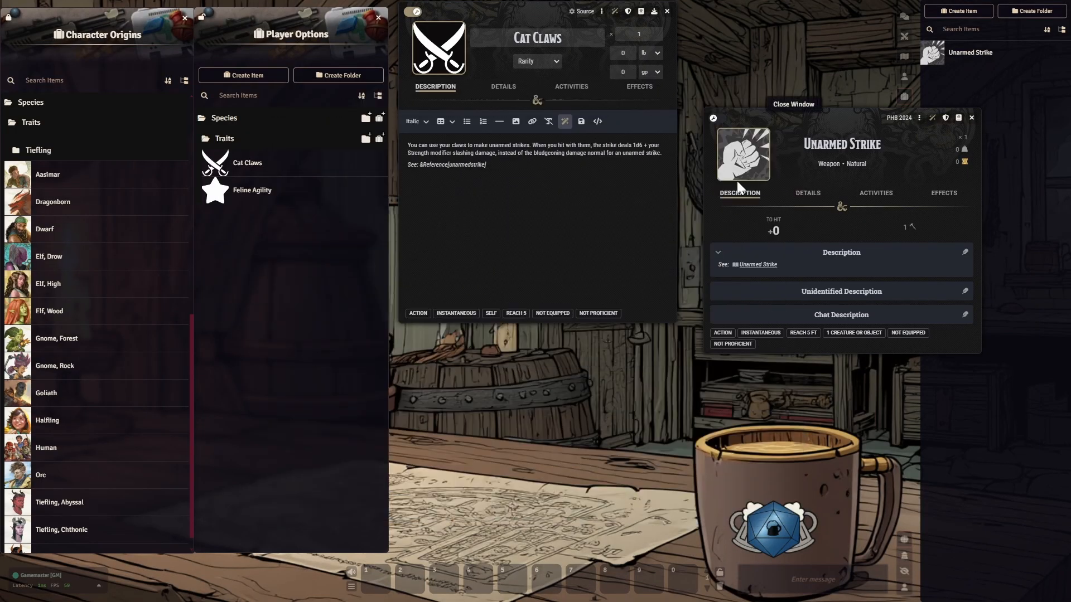
# Show both weapons' details and set Cat Claws' weapon type to Natural and proficiency level to Proficient.
pyautogui.click(808, 194)
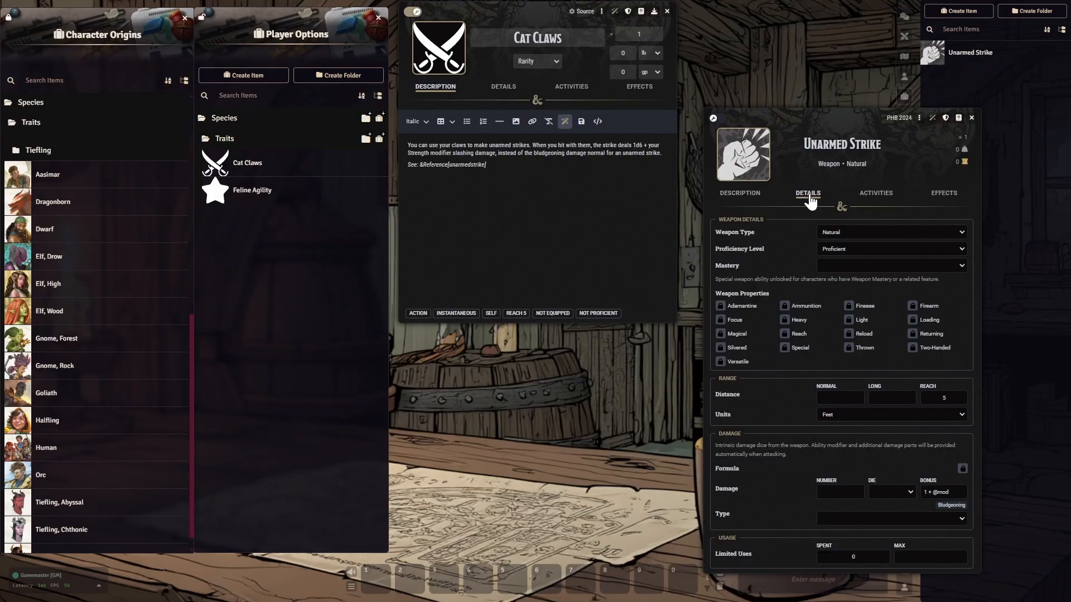
pyautogui.click(503, 87)
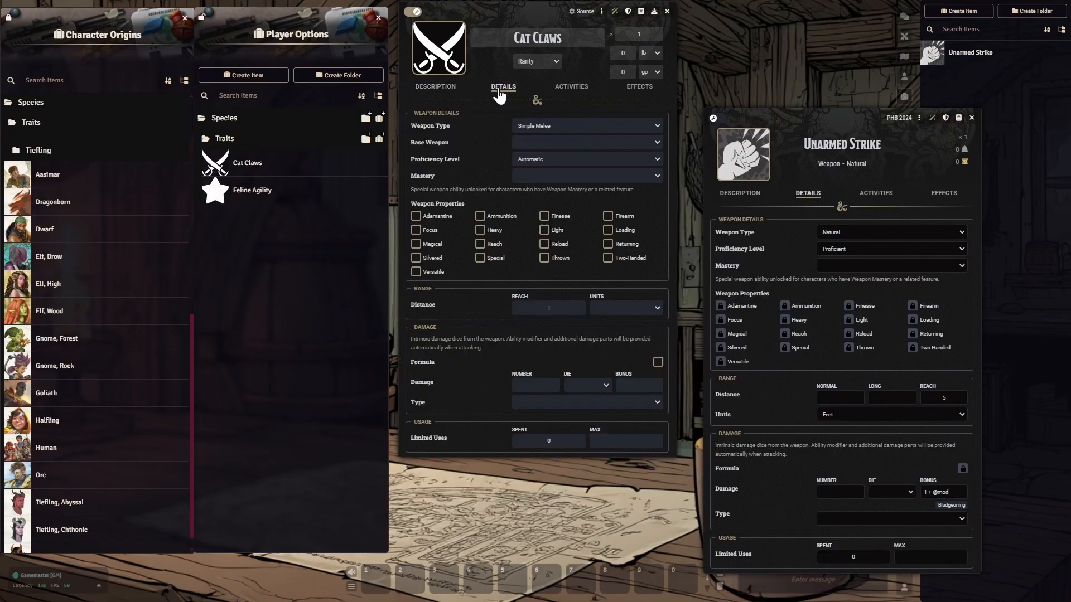
pyautogui.click(543, 127)
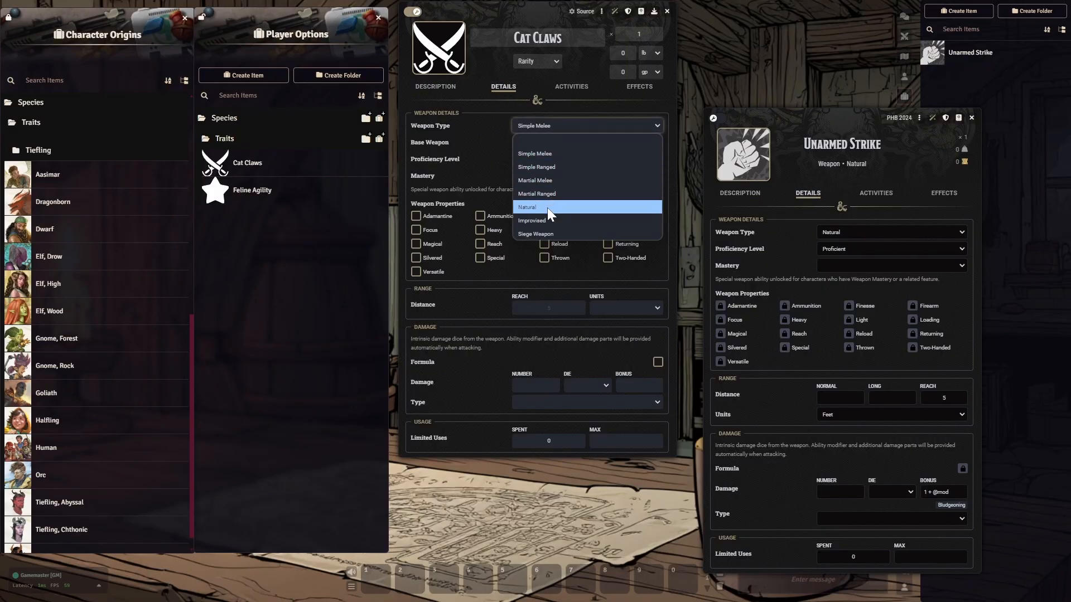
pyautogui.click(547, 207)
pyautogui.click(566, 142)
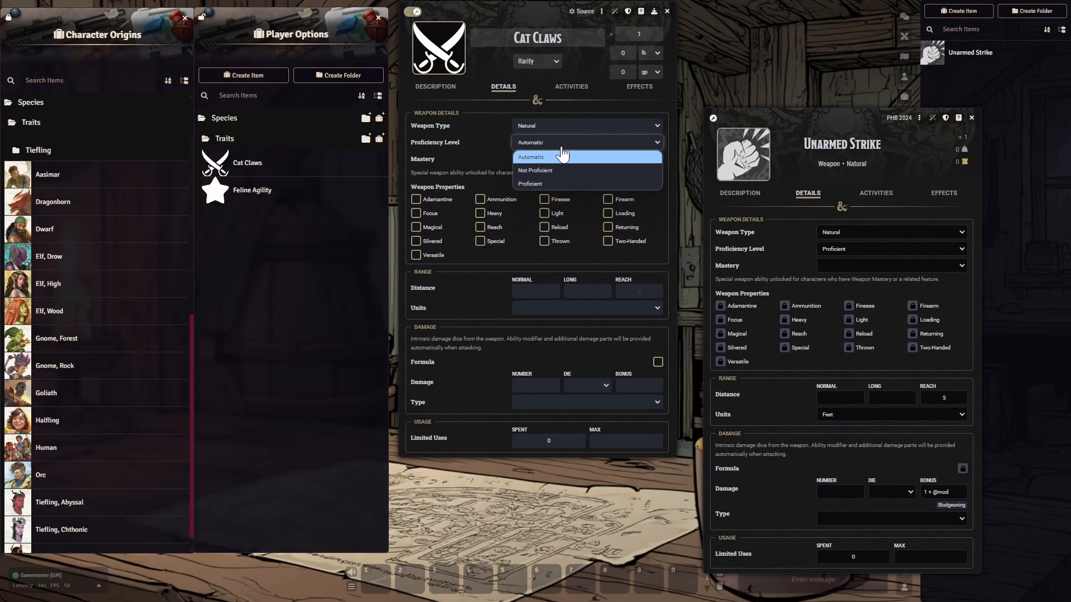
pyautogui.click(549, 184)
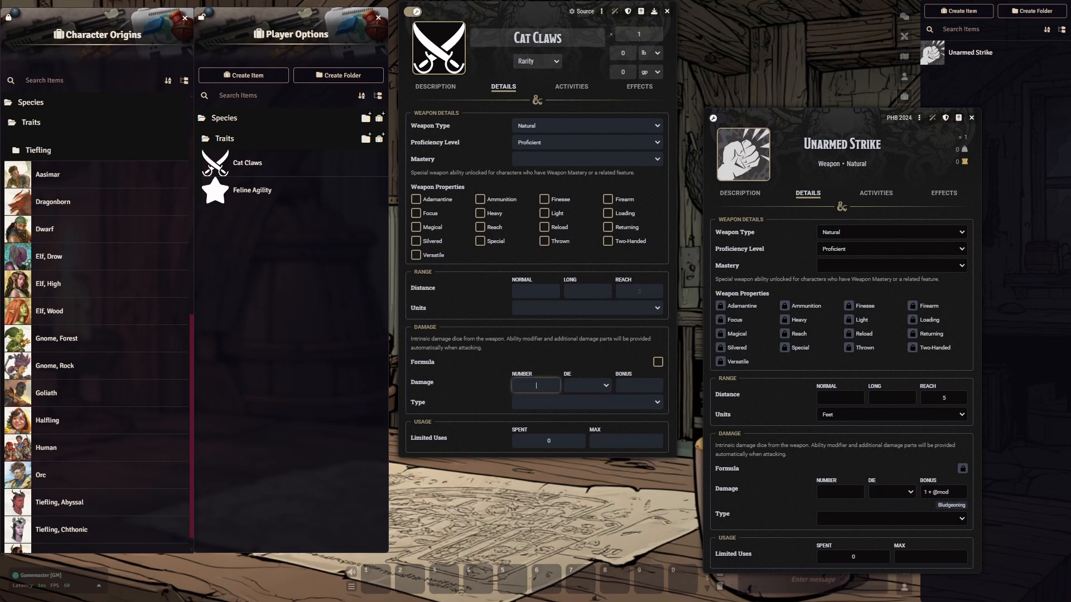
pyautogui.click(536, 385)
pyautogui.write('1')
pyautogui.click(587, 385)
pyautogui.click(587, 385)
pyautogui.click(581, 428)
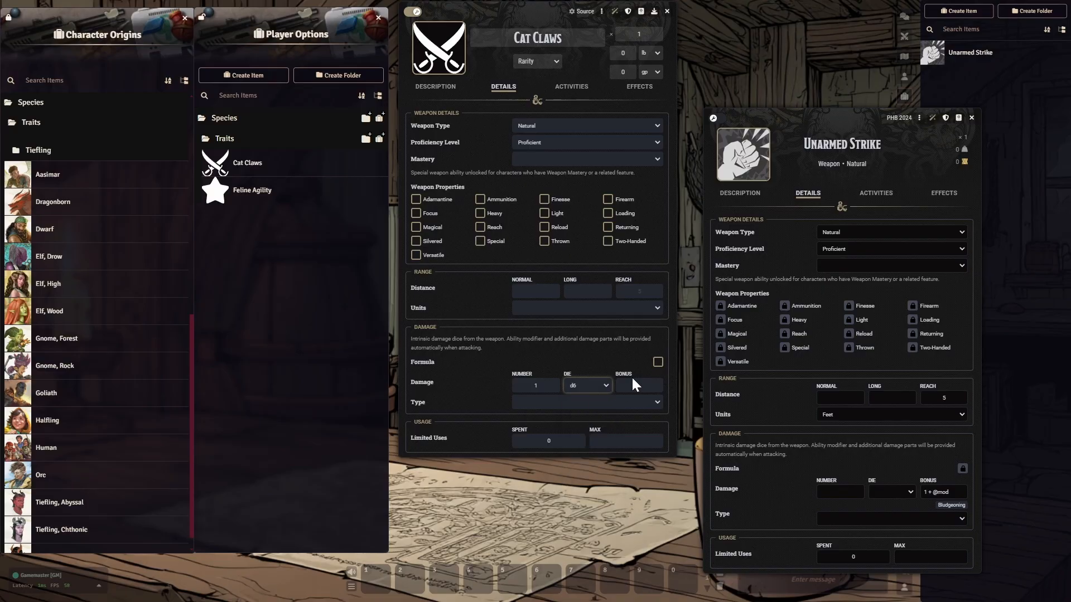
pyautogui.click(639, 385)
pyautogui.write('@mod')
pyautogui.click(474, 380)
pyautogui.click(647, 402)
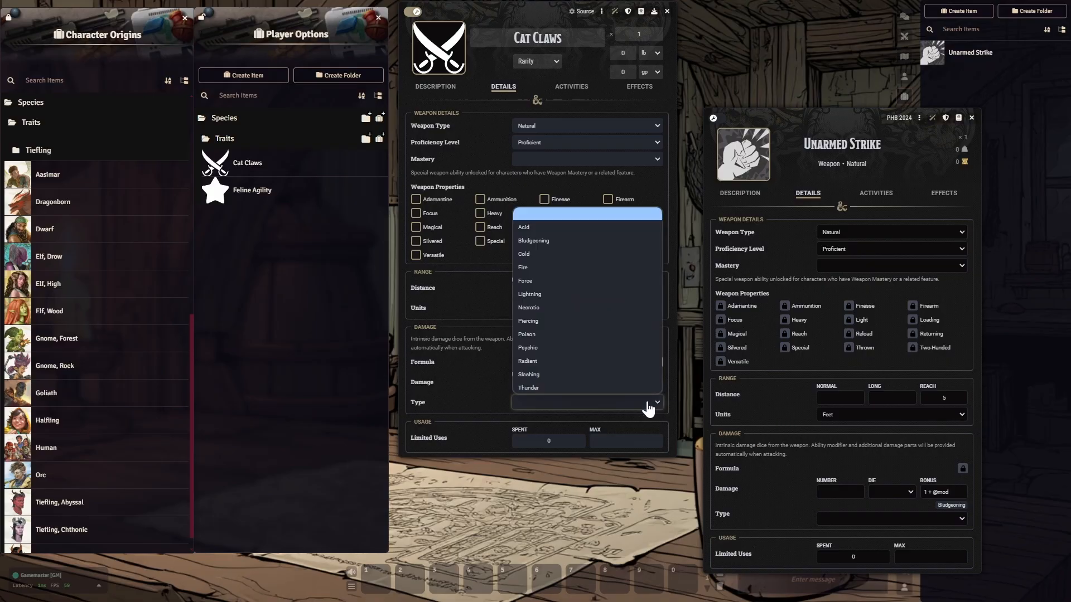
pyautogui.click(543, 373)
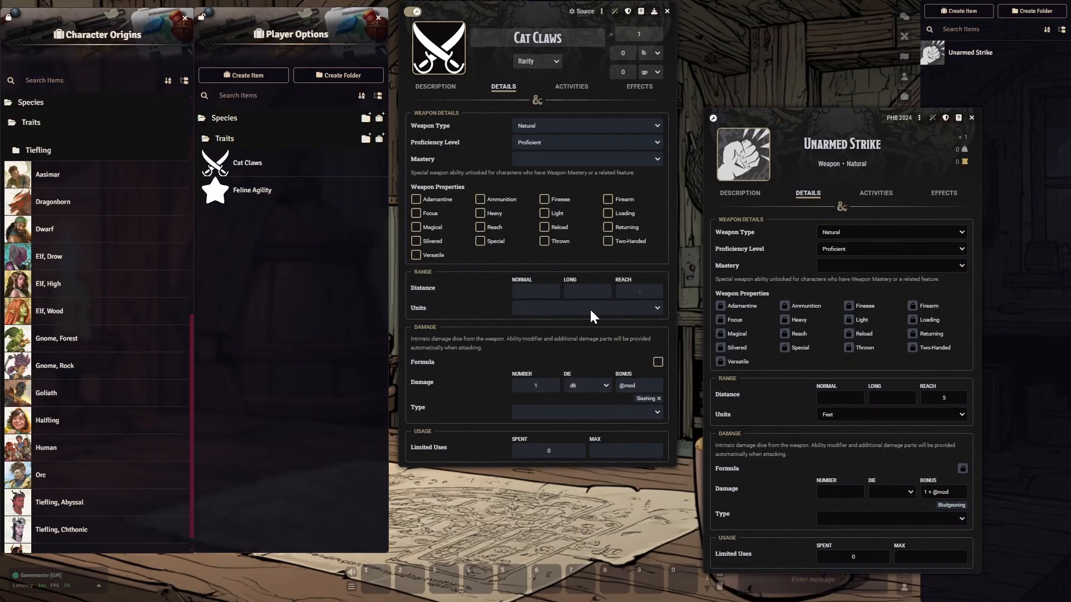
# Open the Attack activities of Cat Claws and Unarmed Strike side by side to compare their identity settings.
pyautogui.click(566, 89)
pyautogui.click(875, 192)
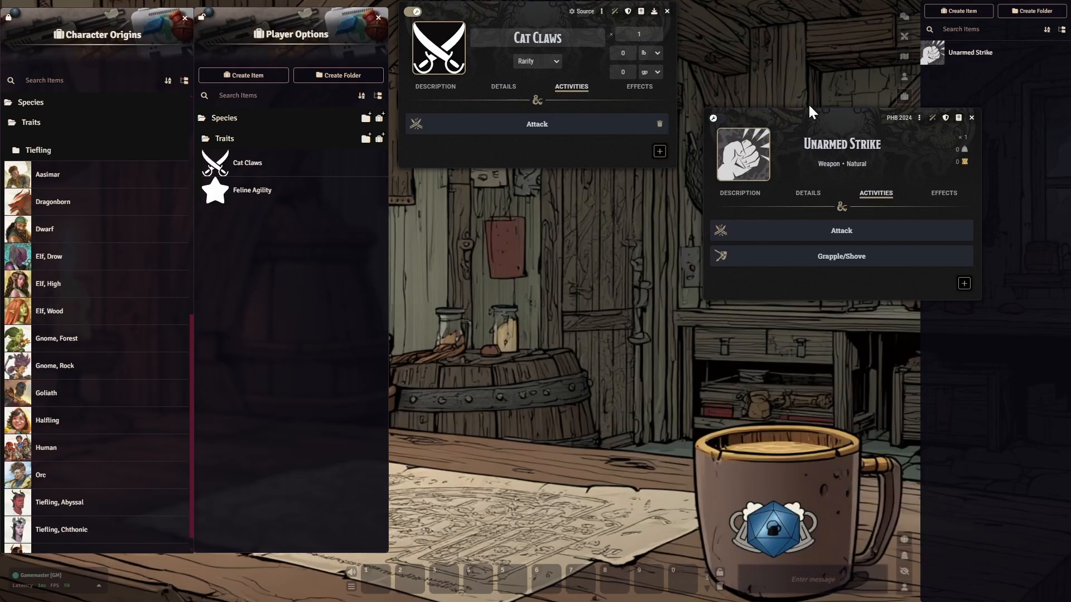
pyautogui.moveTo(803, 119); pyautogui.dragTo(797, 23)
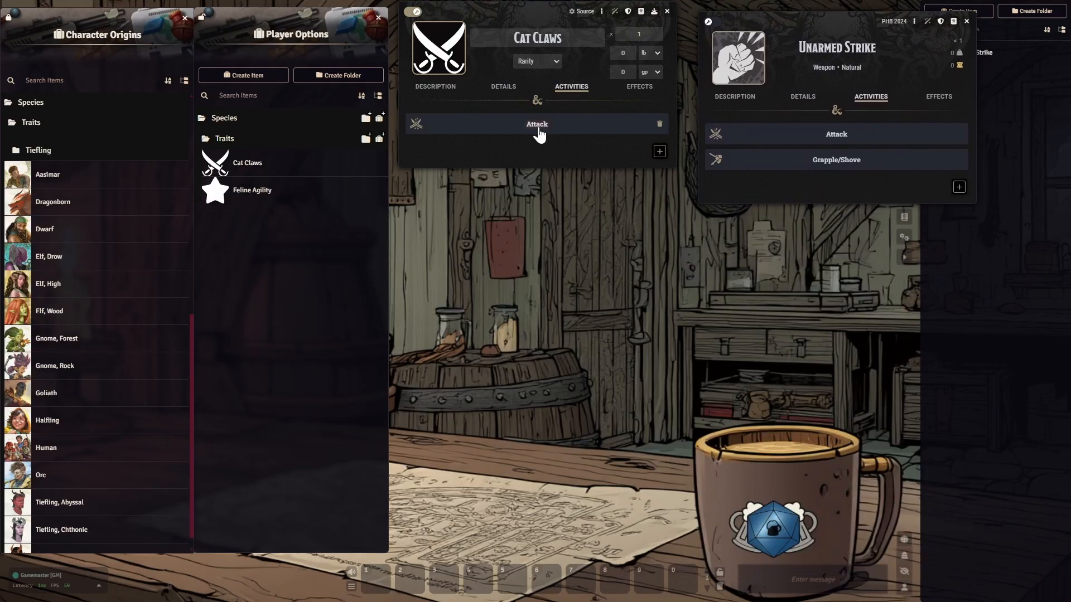
pyautogui.click(538, 127)
pyautogui.click(835, 135)
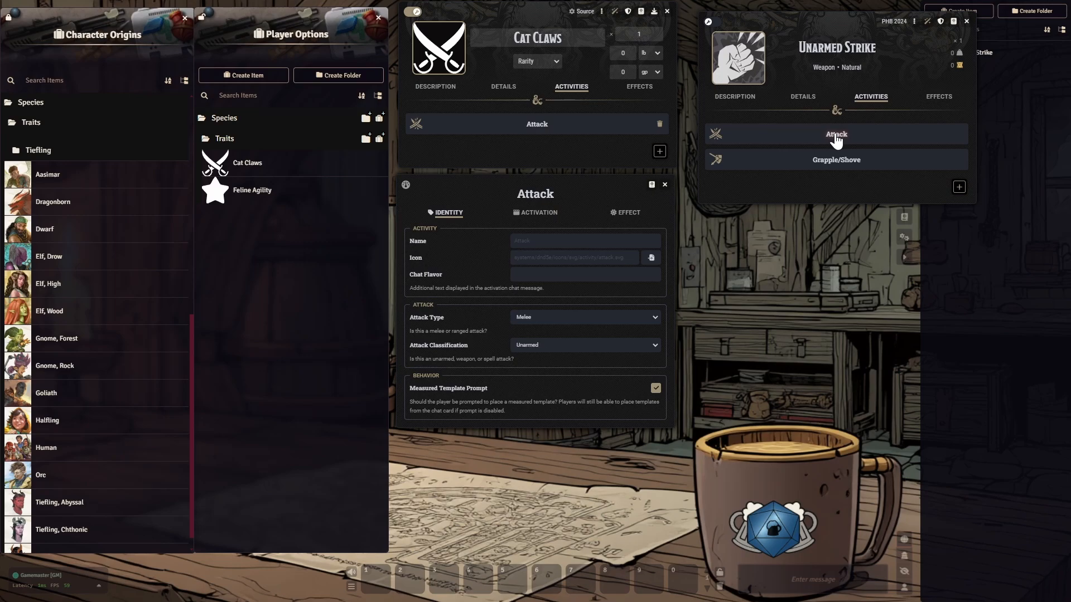
pyautogui.moveTo(566, 195); pyautogui.dragTo(876, 228)
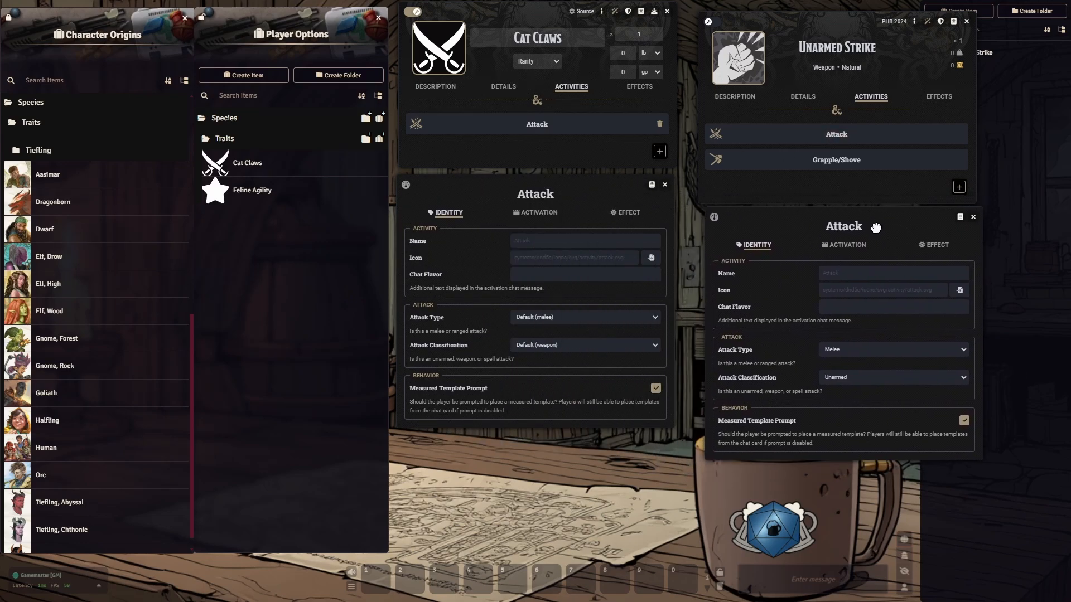
# Set the Cat Claws attack's type to Melee and its attack classification to Unarmed.
pyautogui.click(569, 318)
pyautogui.click(554, 344)
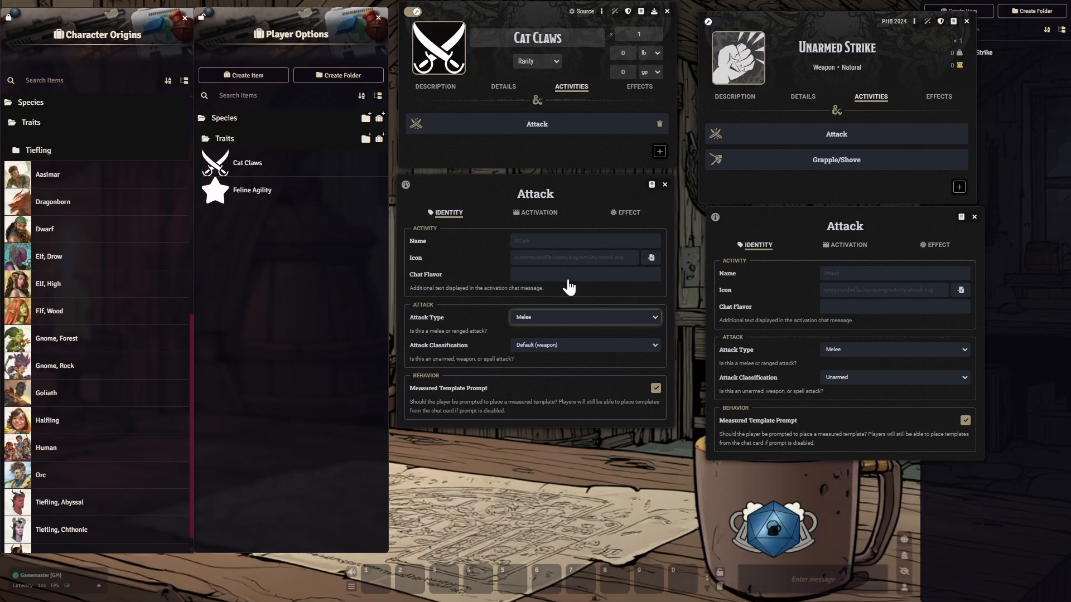
pyautogui.click(573, 350)
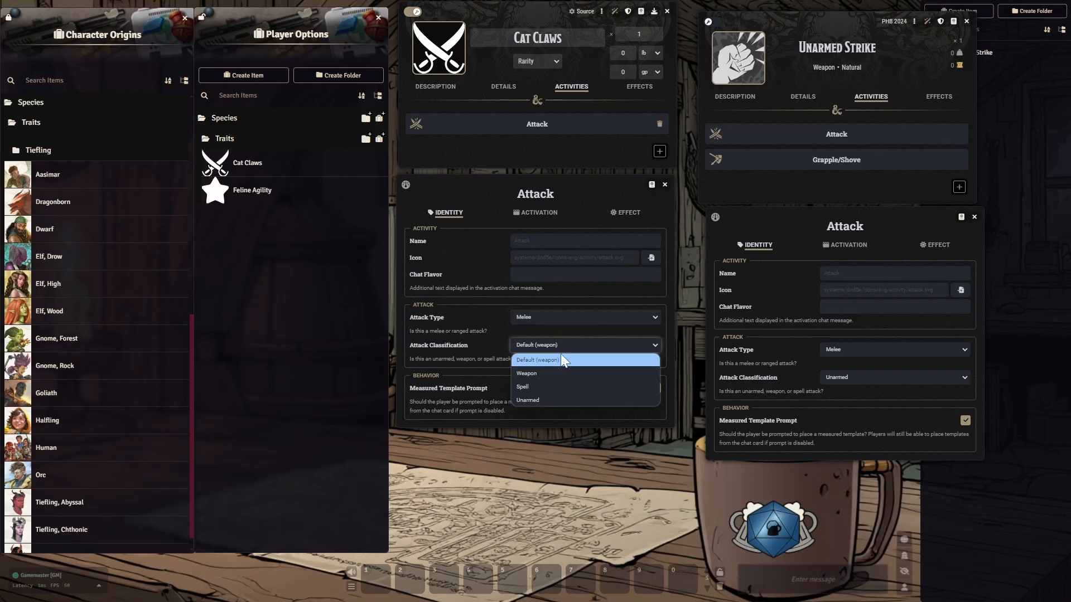
pyautogui.click(549, 400)
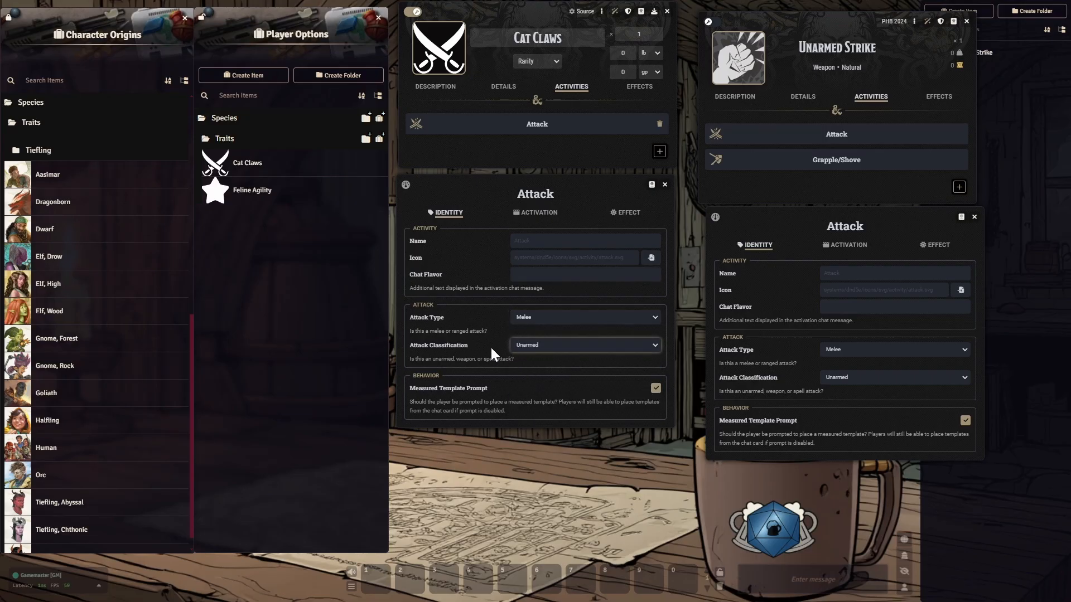
# Compare the activation time, consumption and targeting settings of the Cat Claws and Unarmed Strike attacks.
pyautogui.click(845, 247)
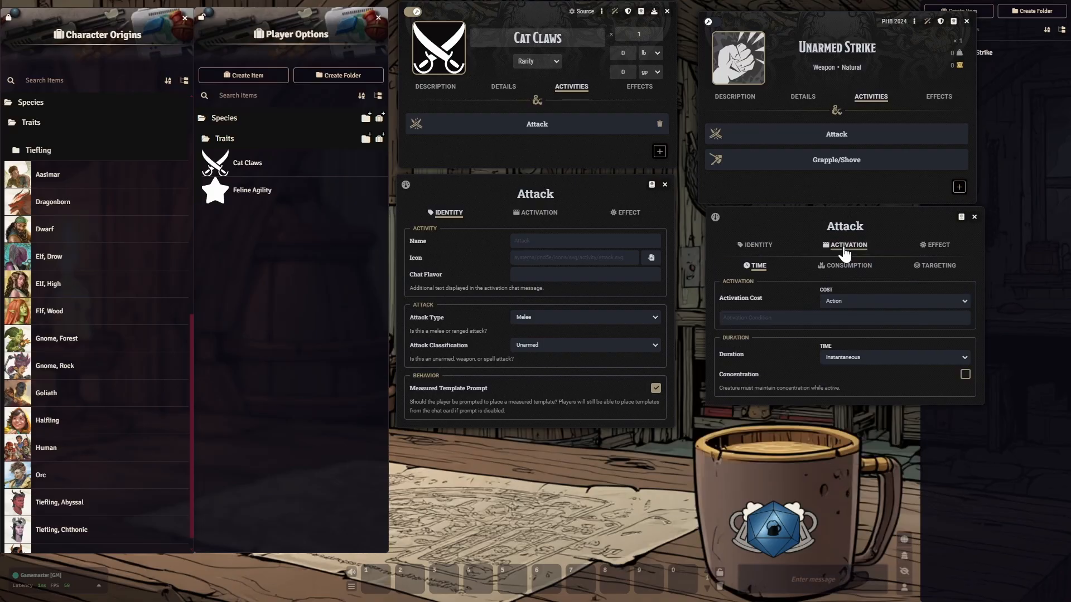
pyautogui.click(543, 213)
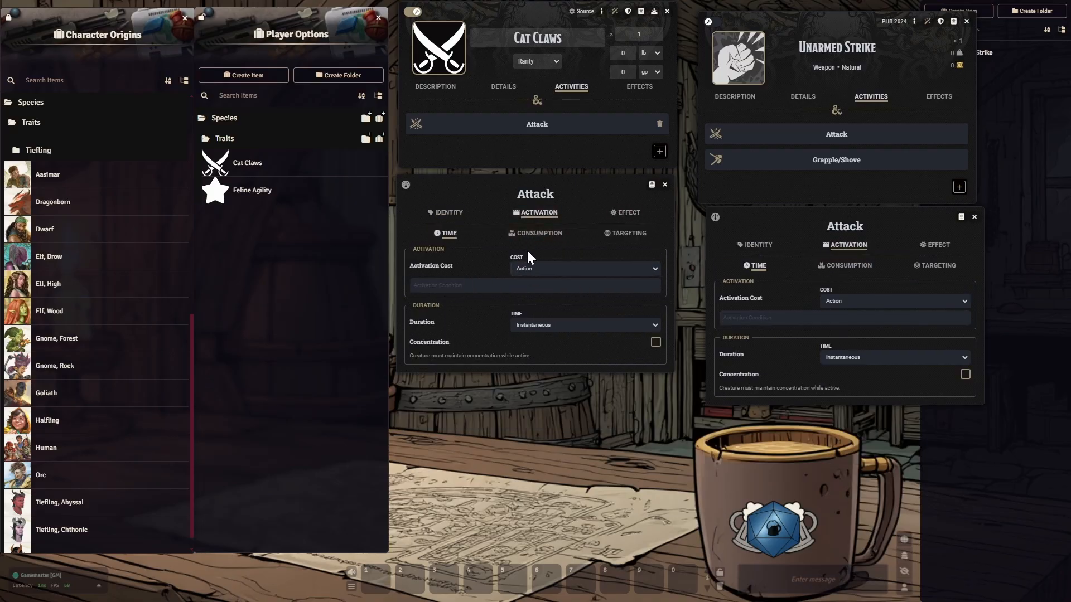
pyautogui.click(529, 235)
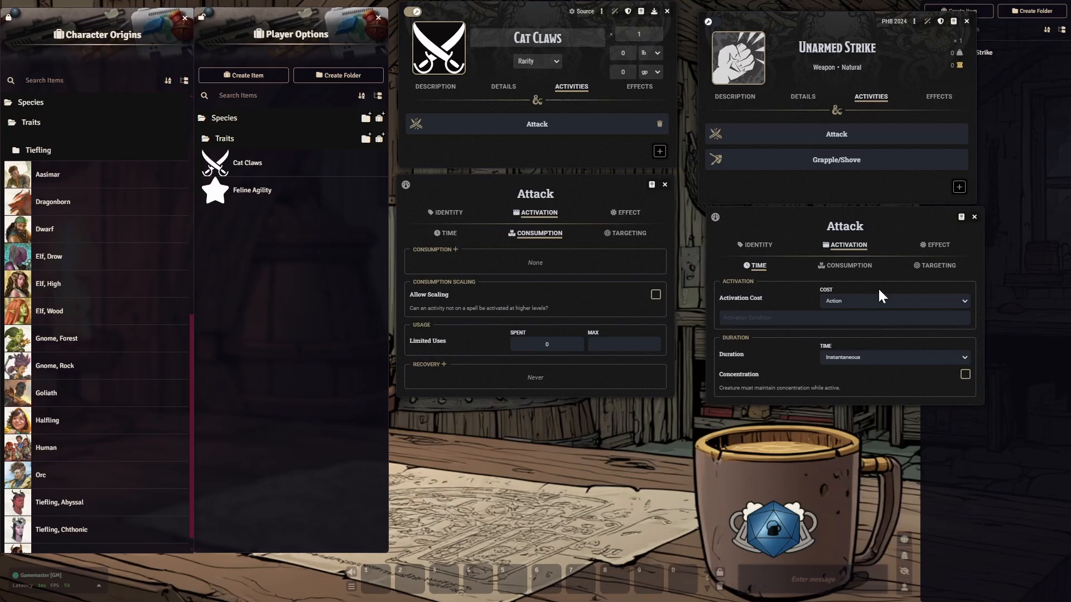
pyautogui.click(854, 267)
pyautogui.click(940, 265)
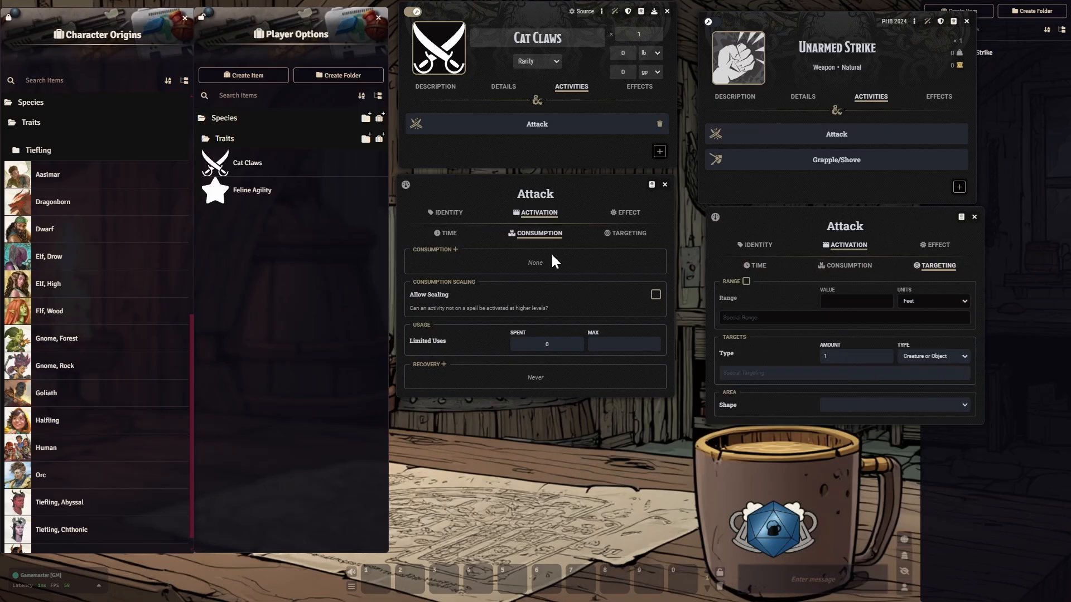
pyautogui.click(630, 234)
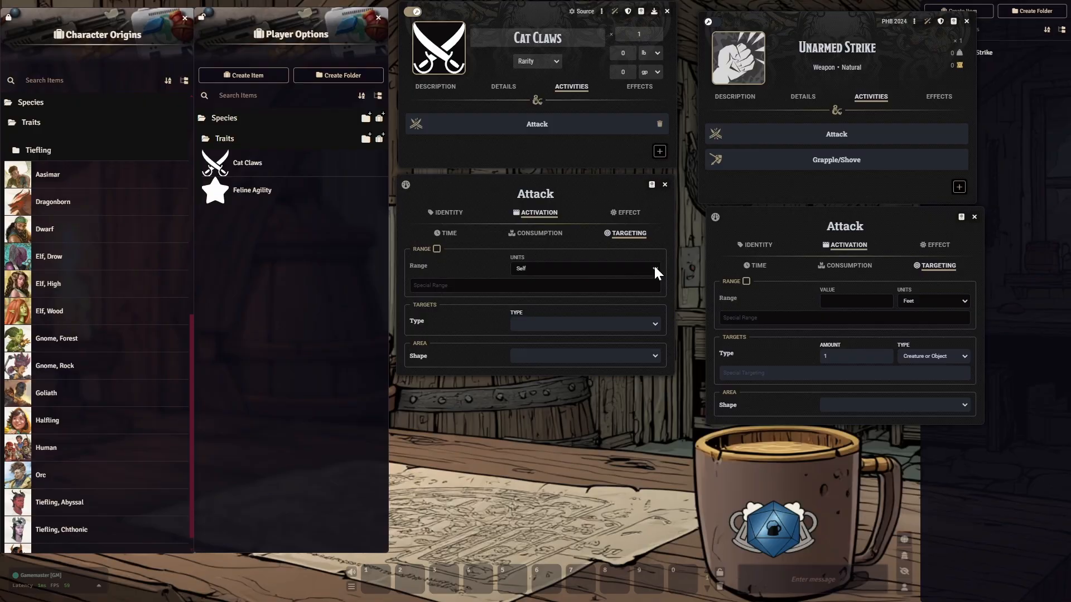
# Set Cat Claws' range units to Feet and its reach to 5, matching Unarmed Strike's details.
pyautogui.click(503, 87)
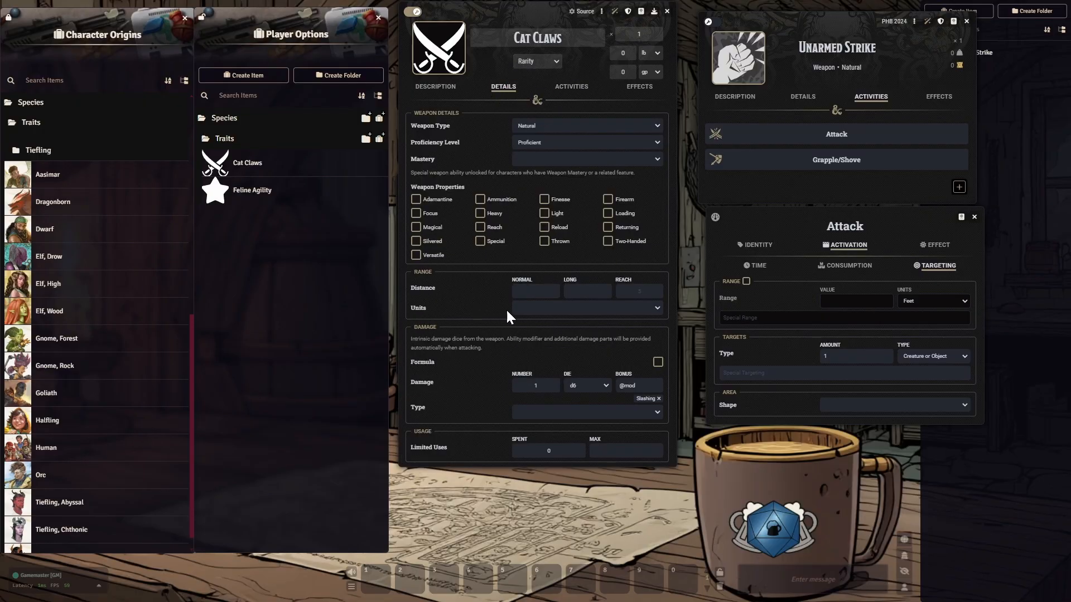
pyautogui.click(801, 102)
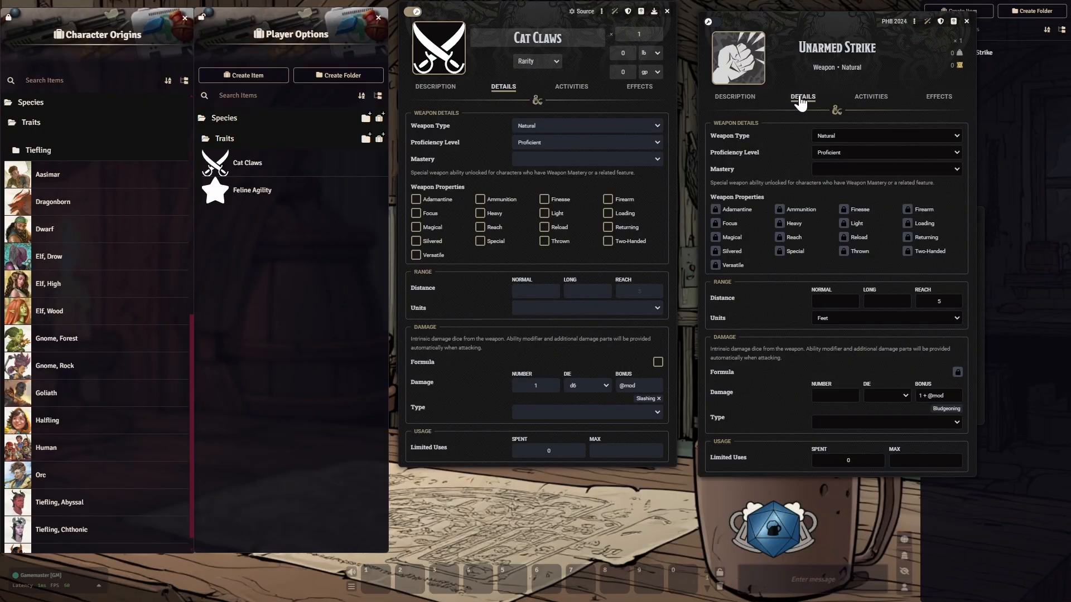
pyautogui.click(639, 311)
pyautogui.click(620, 334)
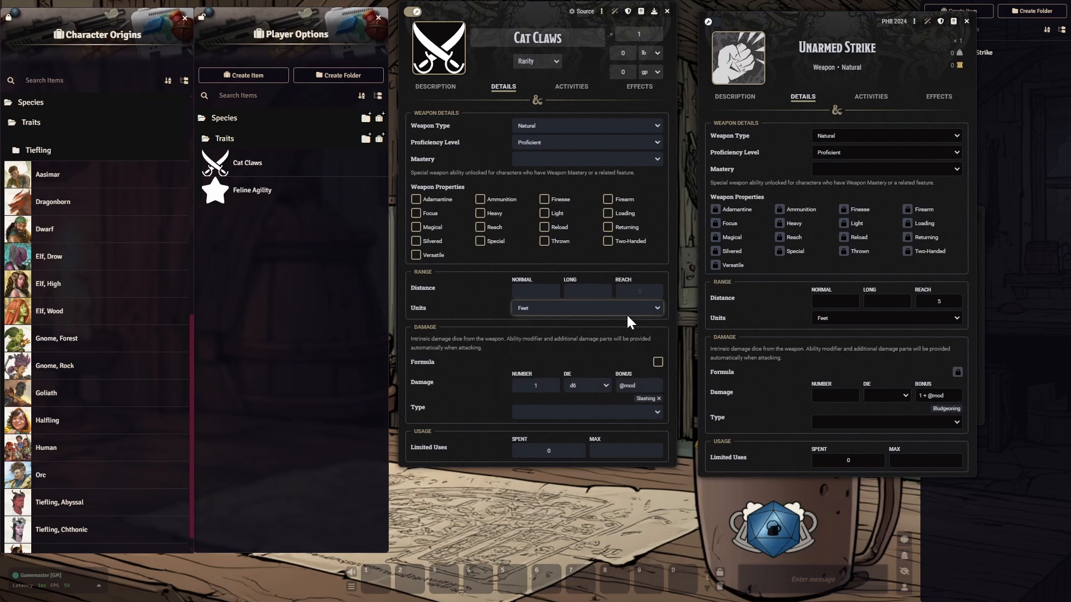
pyautogui.click(640, 291)
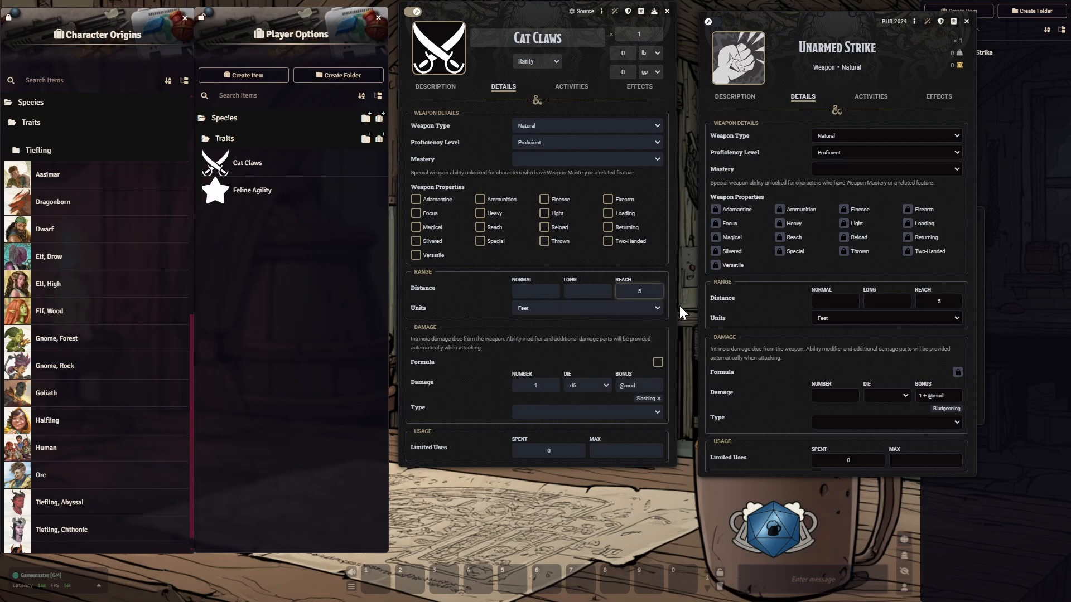
pyautogui.write('5')
pyautogui.press('Return')
# Set the Cat Claws attack's targets to 1 Creature or Object, following the Unarmed Strike attack's targeting.
pyautogui.click(572, 86)
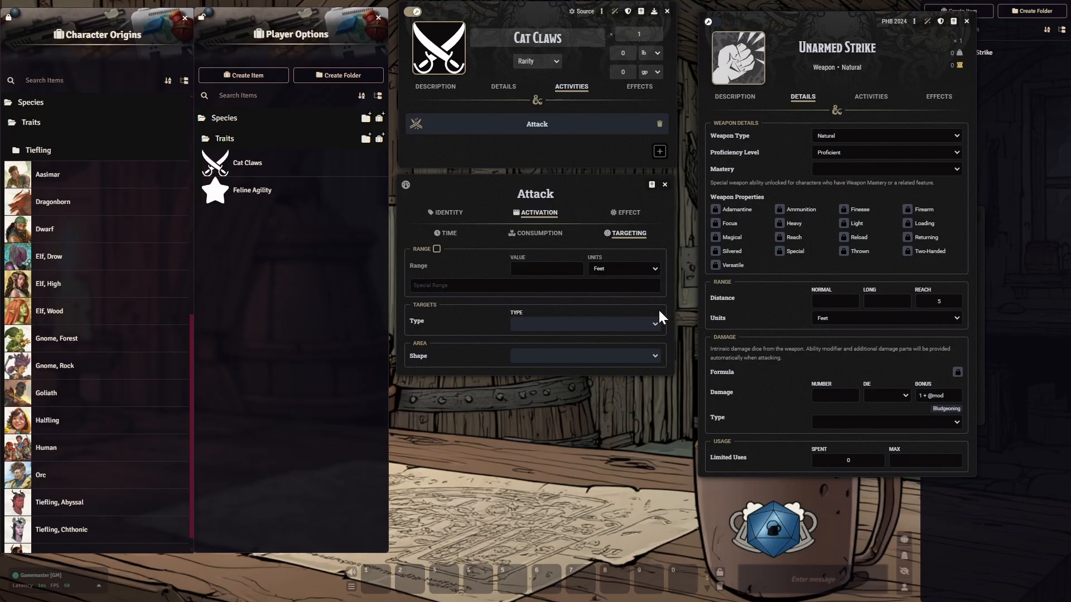
pyautogui.click(869, 97)
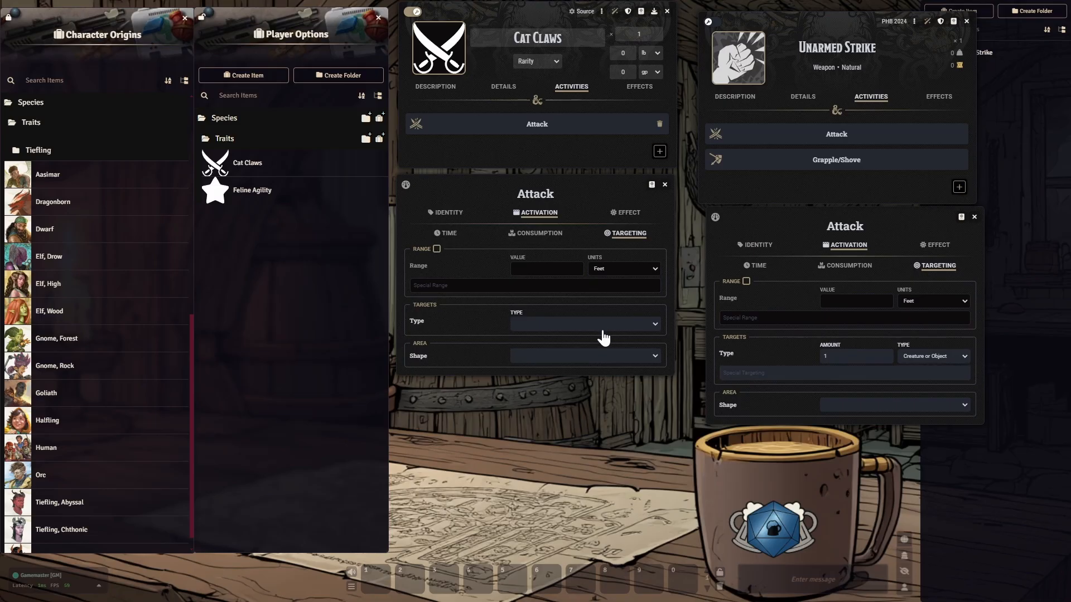
pyautogui.click(646, 325)
pyautogui.click(553, 392)
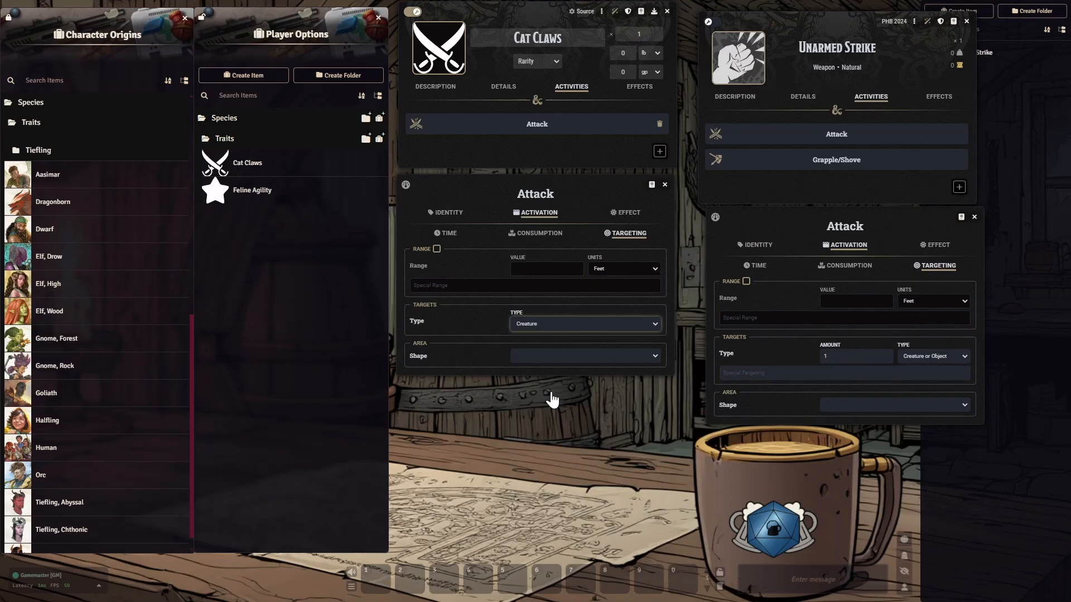
pyautogui.click(537, 324)
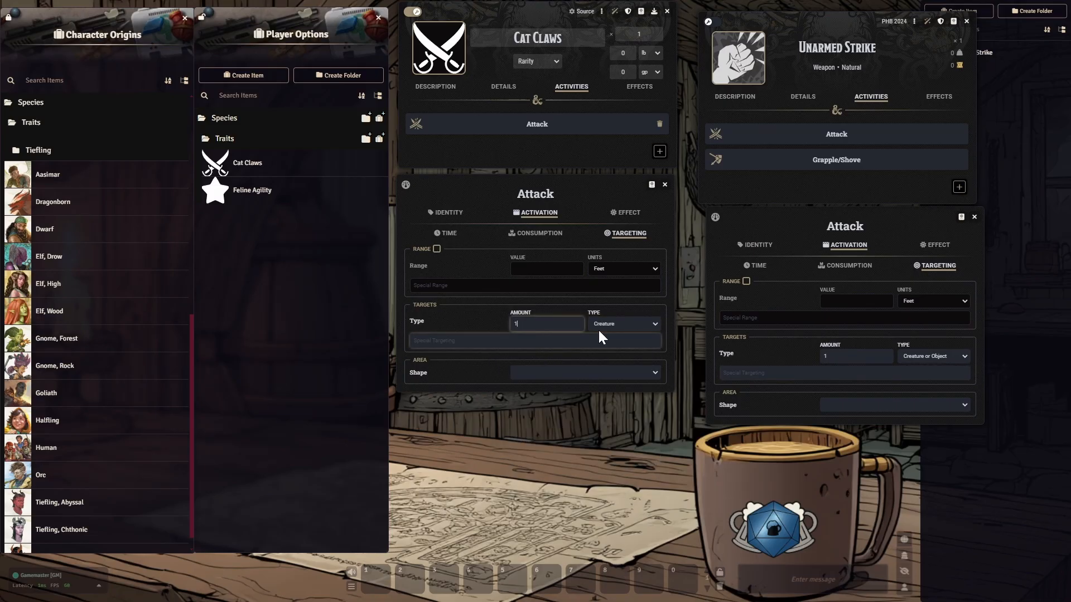
pyautogui.write('1')
pyautogui.press('Tab')
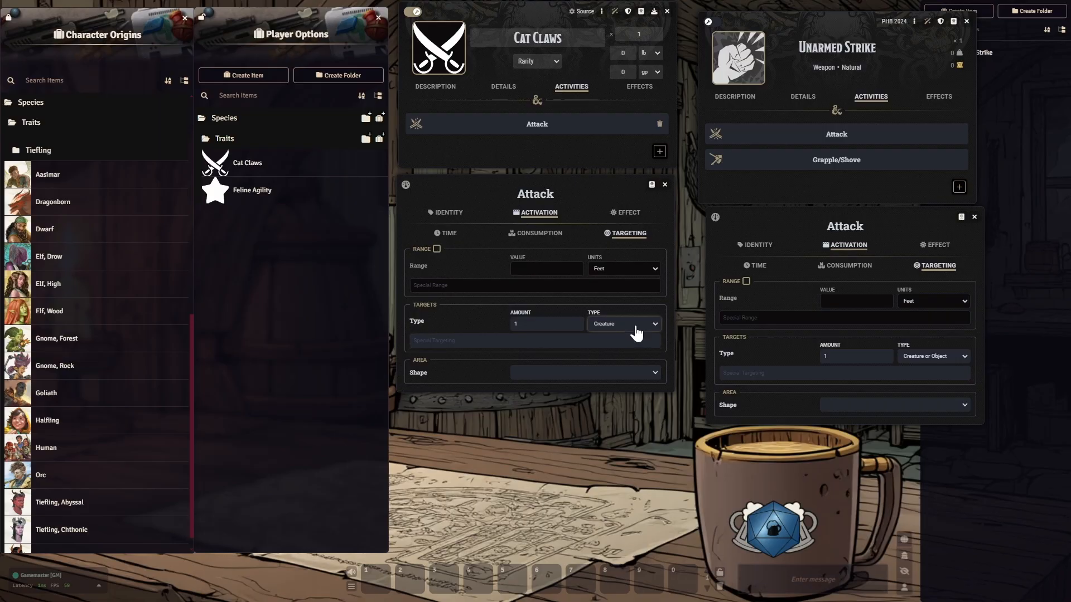
pyautogui.click(633, 329)
pyautogui.click(644, 426)
# Set the Cat Claws attack's ability to Strength, as in Unarmed Strike, and close both Attack activities.
pyautogui.click(624, 212)
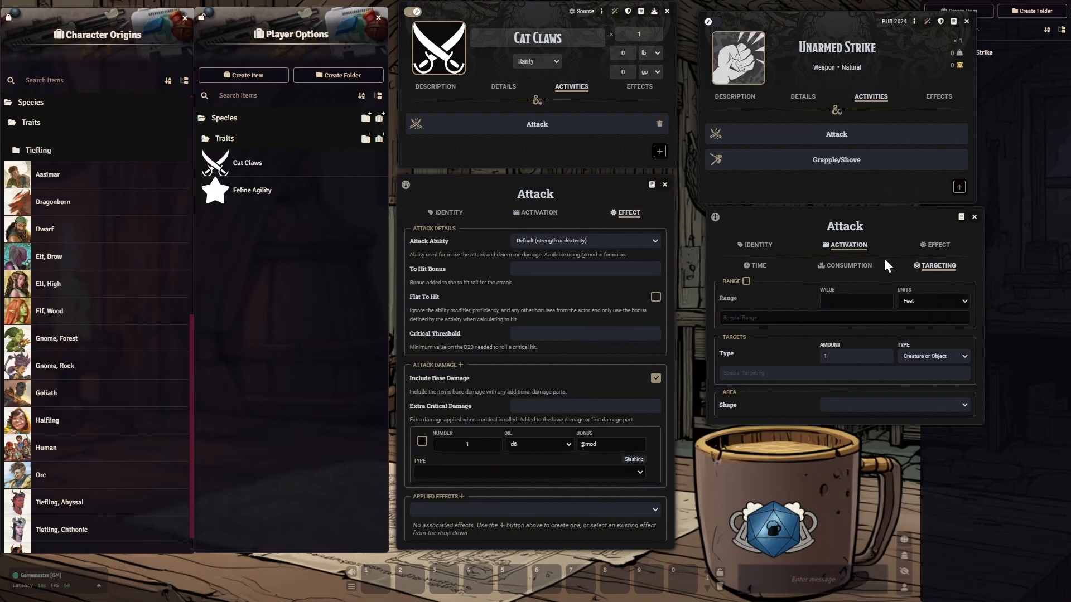
pyautogui.click(939, 245)
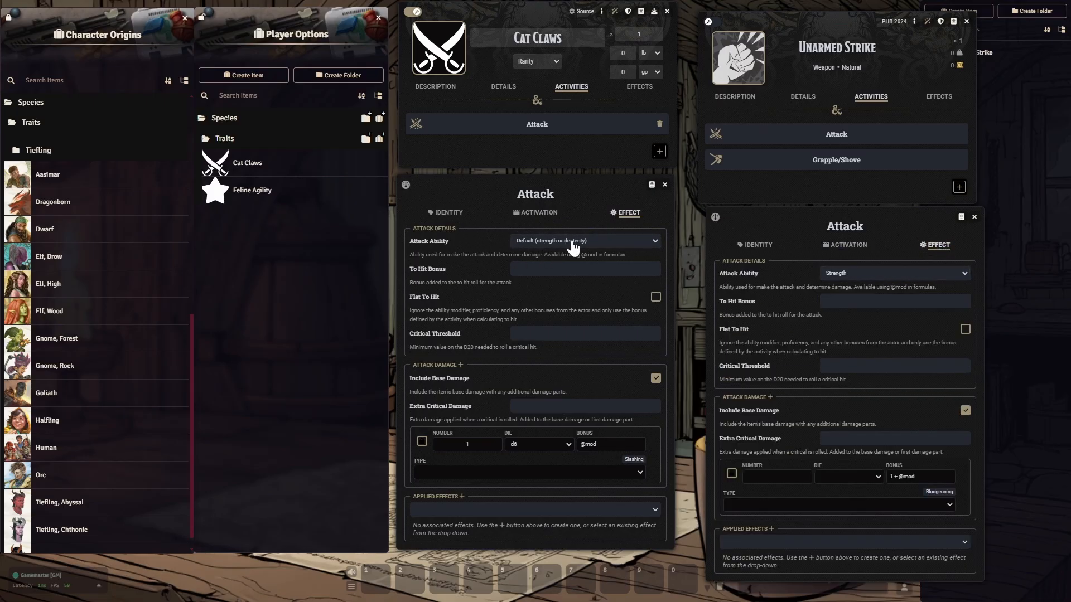
pyautogui.click(613, 243)
pyautogui.click(571, 307)
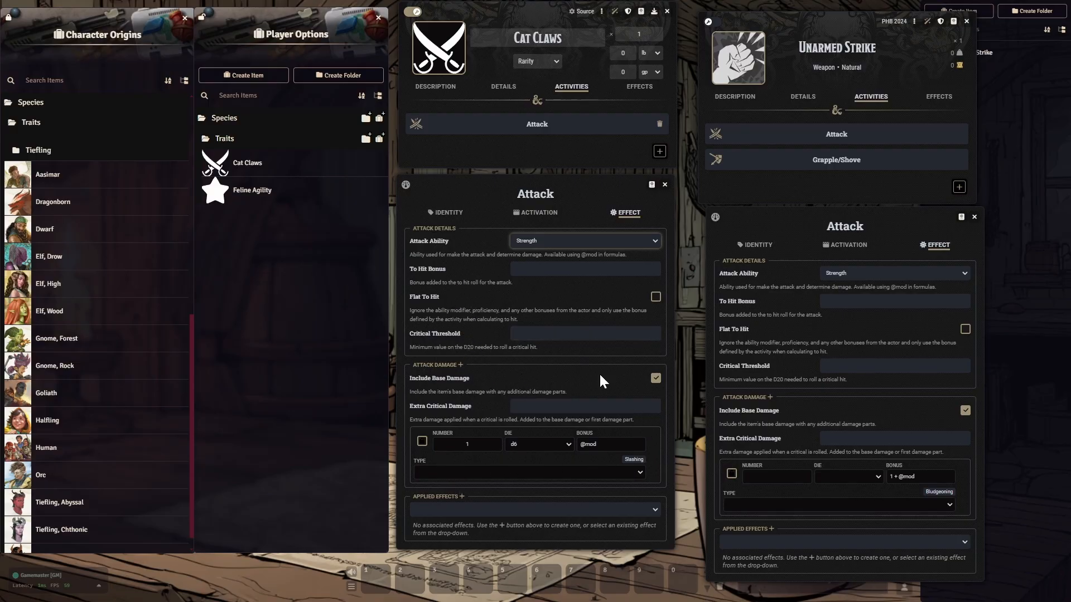
pyautogui.click(668, 185)
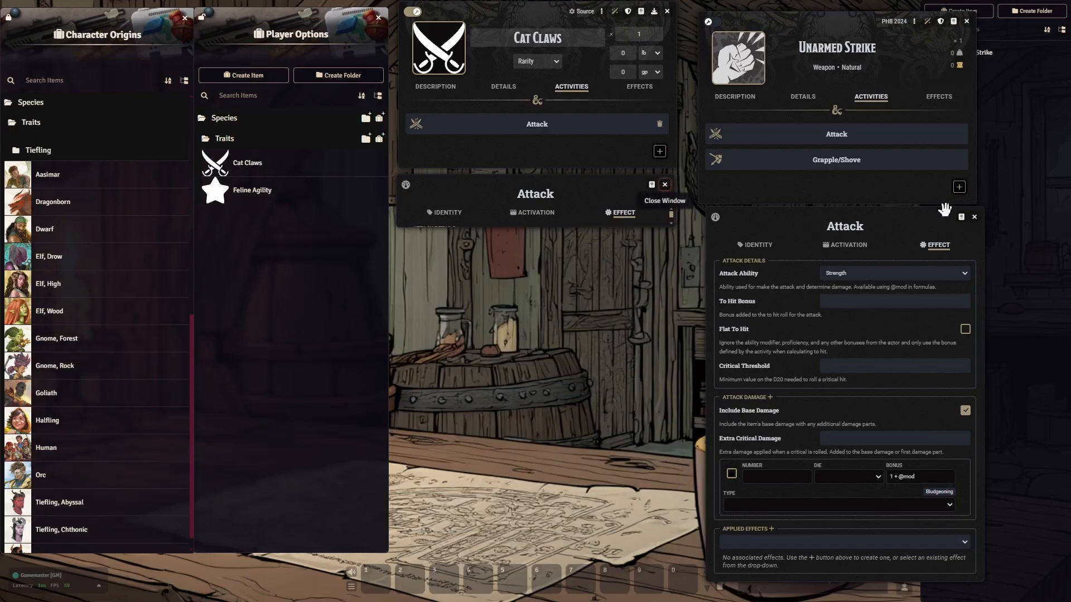
pyautogui.click(974, 219)
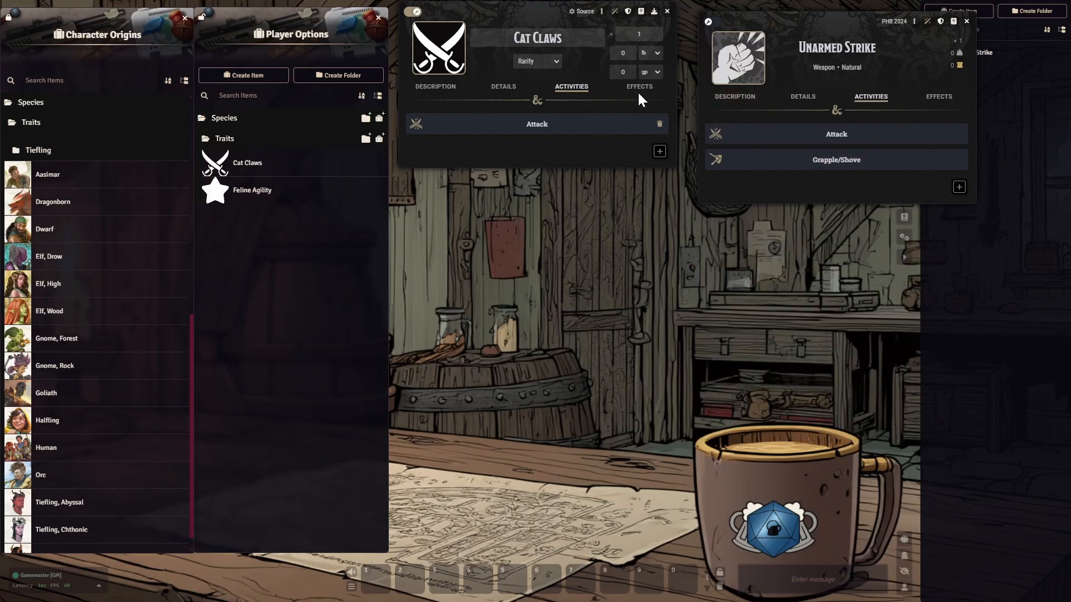
# Copy the Grapple/Shove activity from Unarmed Strike into Cat Claws, leave edit mode and close the Cat Claws sheet.
pyautogui.click(497, 87)
pyautogui.click(436, 86)
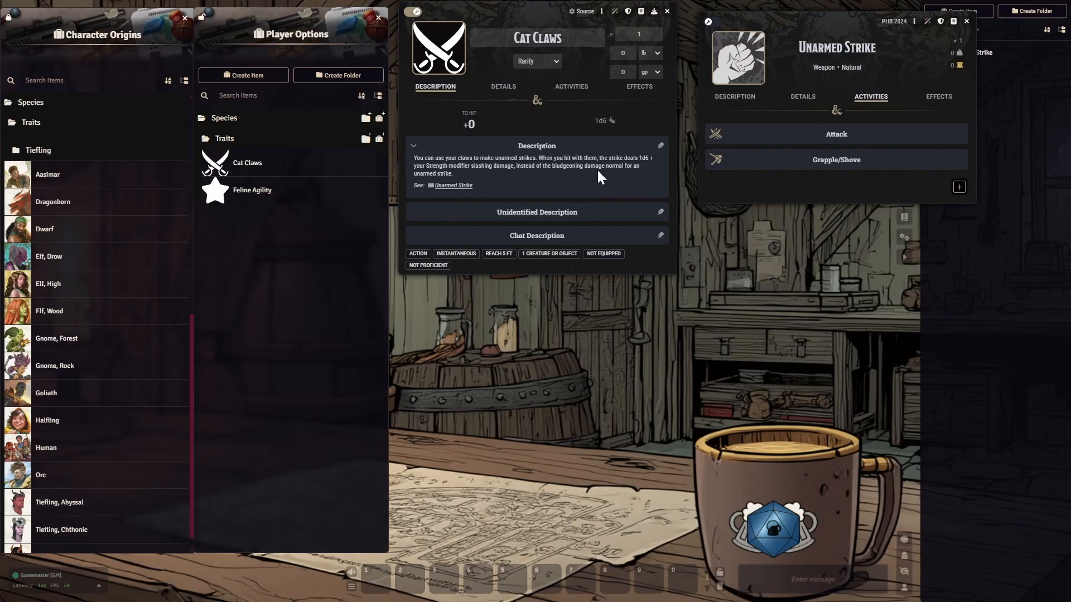
pyautogui.click(573, 90)
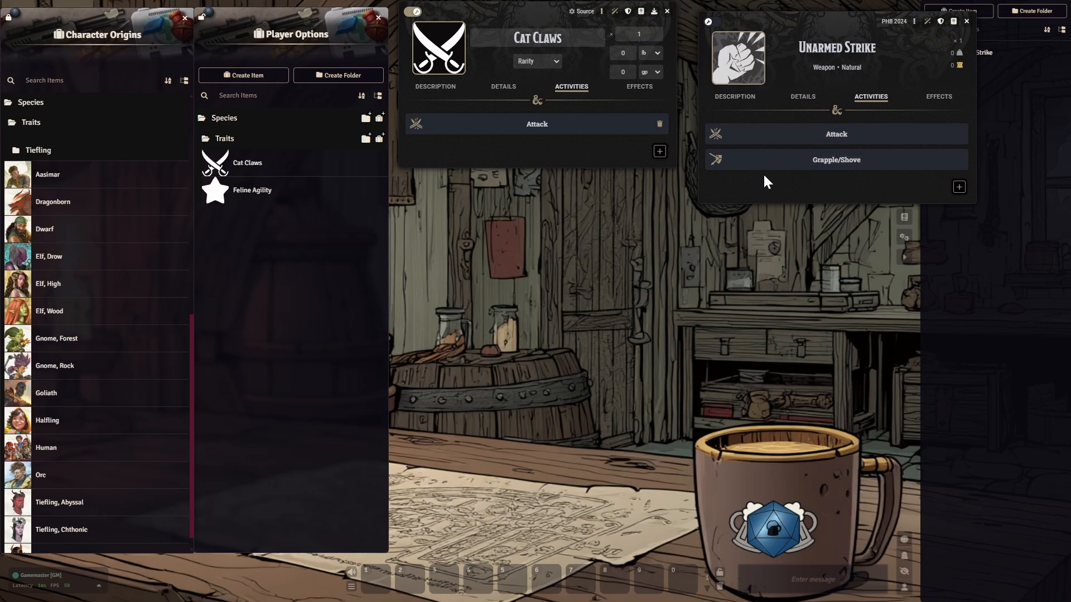
pyautogui.moveTo(833, 165); pyautogui.dragTo(536, 159)
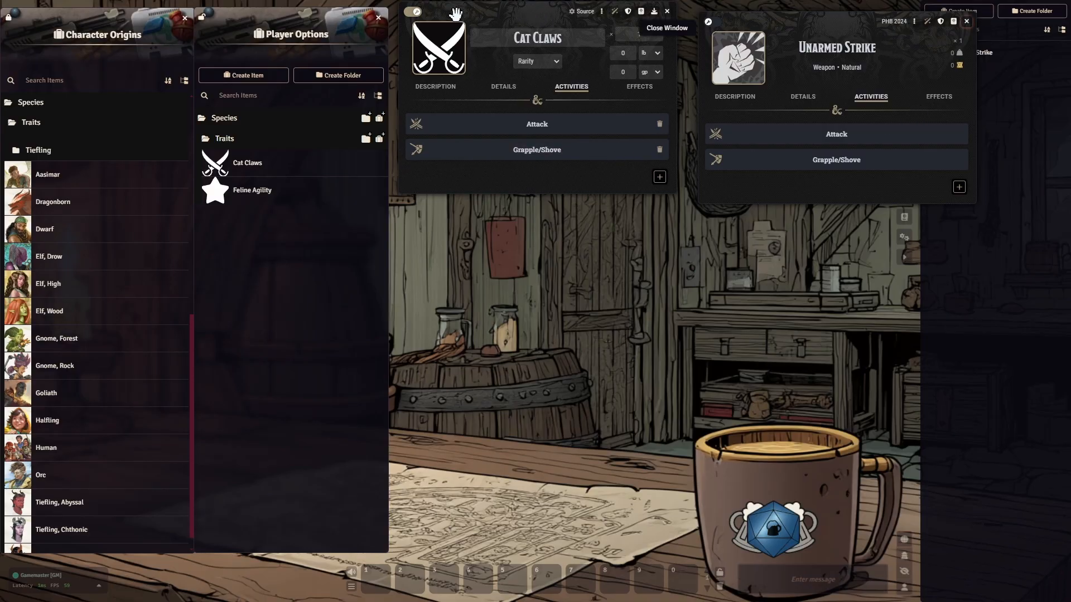
pyautogui.click(415, 11)
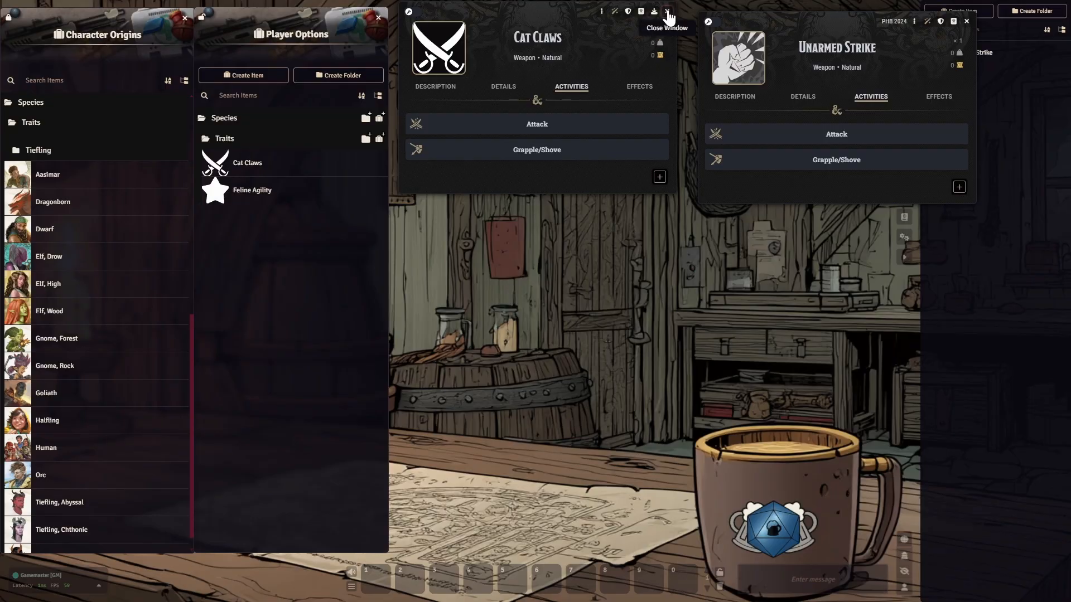
pyautogui.click(667, 11)
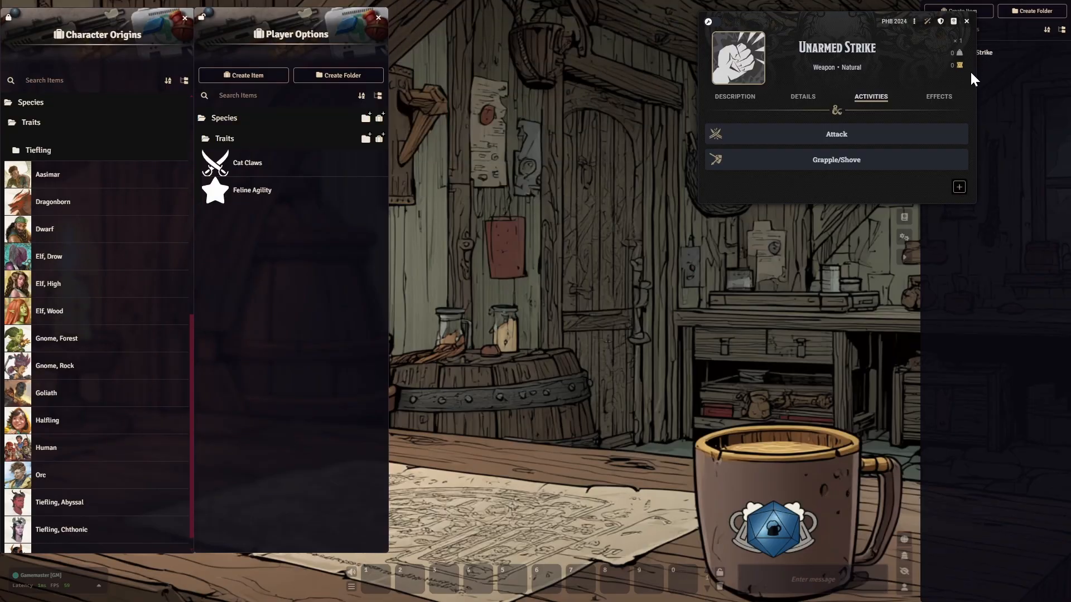
# Copy the Grappled and Prone effects from Unarmed Strike into Cat Claws and close the Unarmed Strike sheet.
pyautogui.click(940, 97)
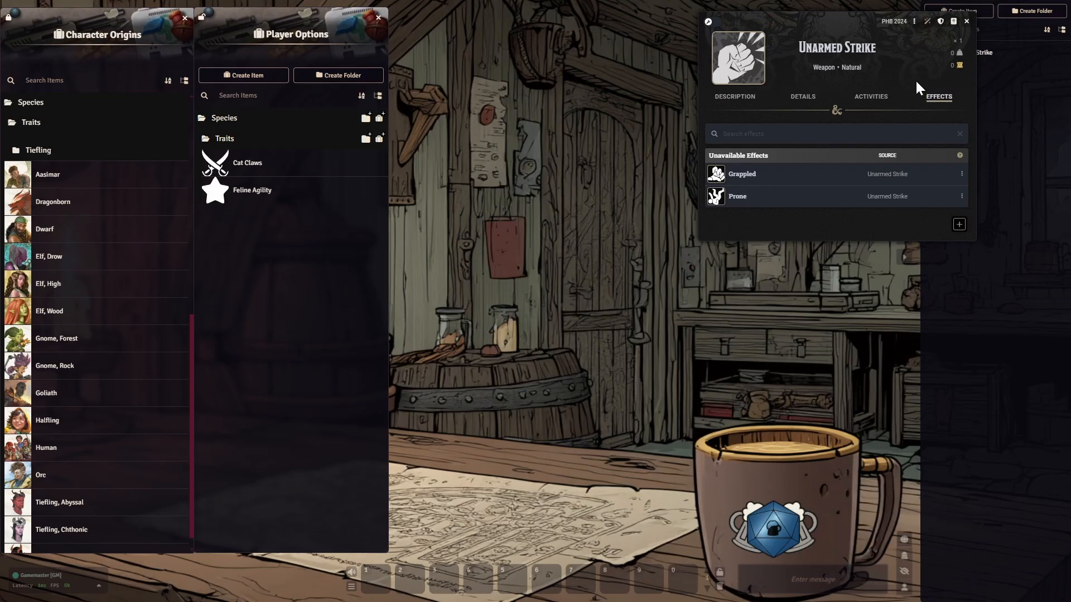
pyautogui.click(254, 164)
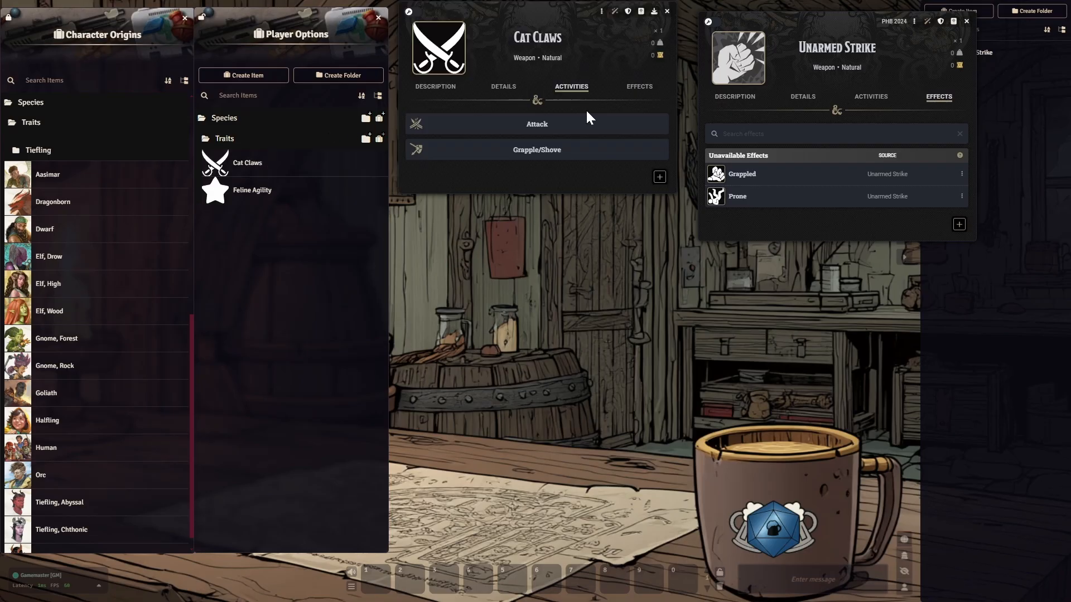
pyautogui.click(639, 88)
pyautogui.moveTo(760, 173); pyautogui.dragTo(538, 148)
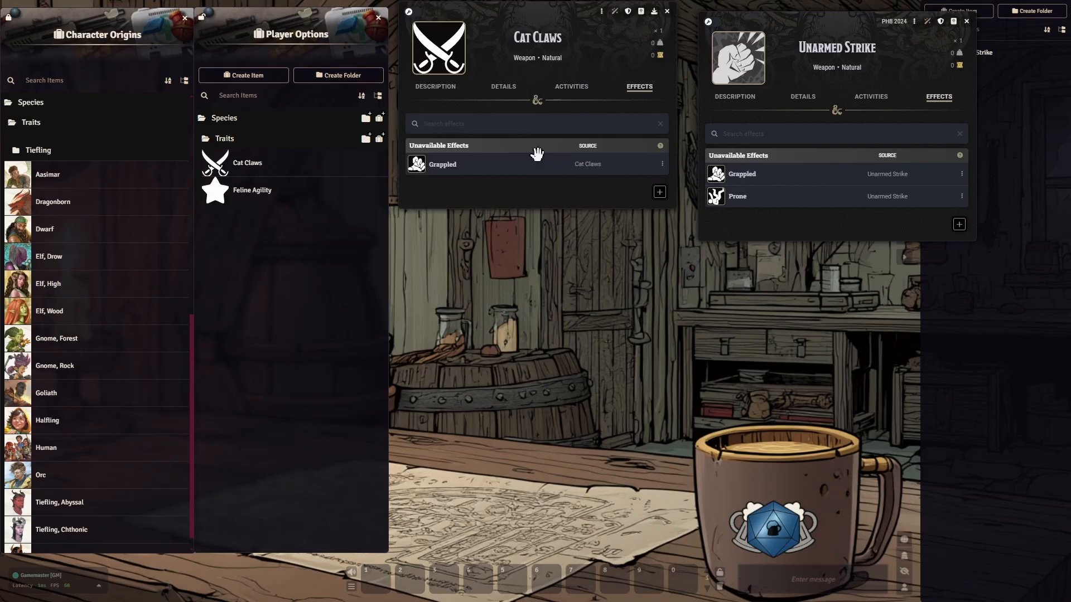
pyautogui.moveTo(788, 198); pyautogui.dragTo(544, 187)
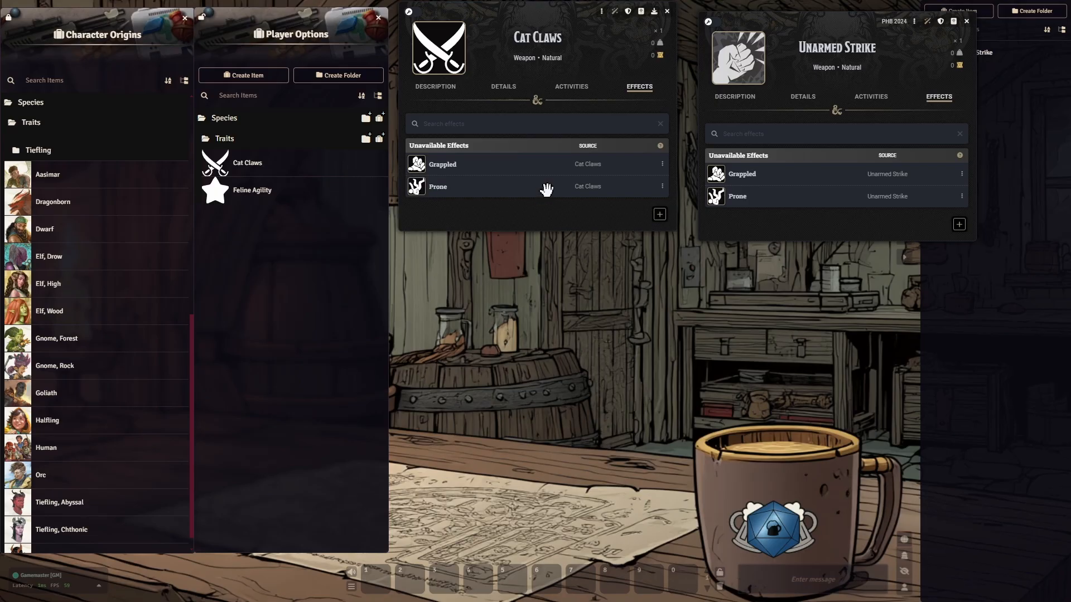
pyautogui.click(967, 21)
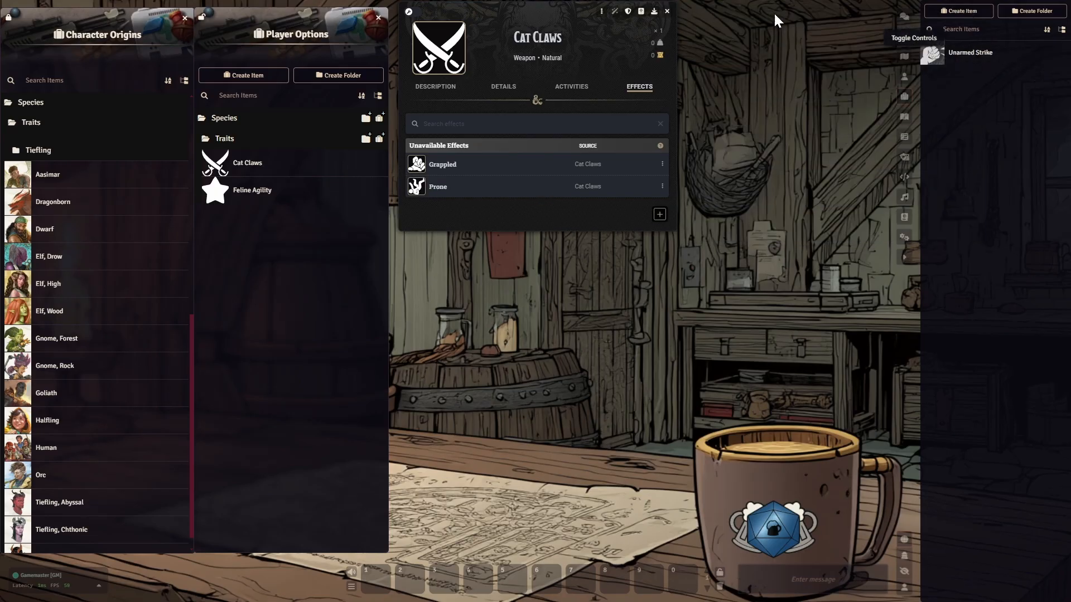
# Open the Effect settings of the Grapple/Shove activity in both Cat Claws and Unarmed Strike and compare them.
pyautogui.click(560, 91)
pyautogui.click(519, 150)
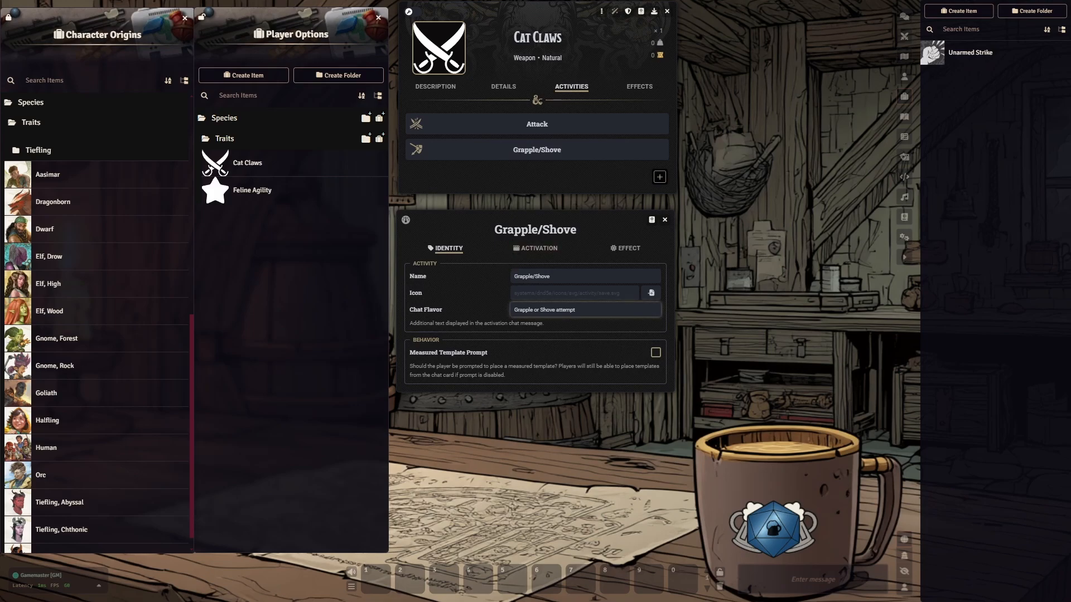
pyautogui.click(540, 251)
pyautogui.click(626, 249)
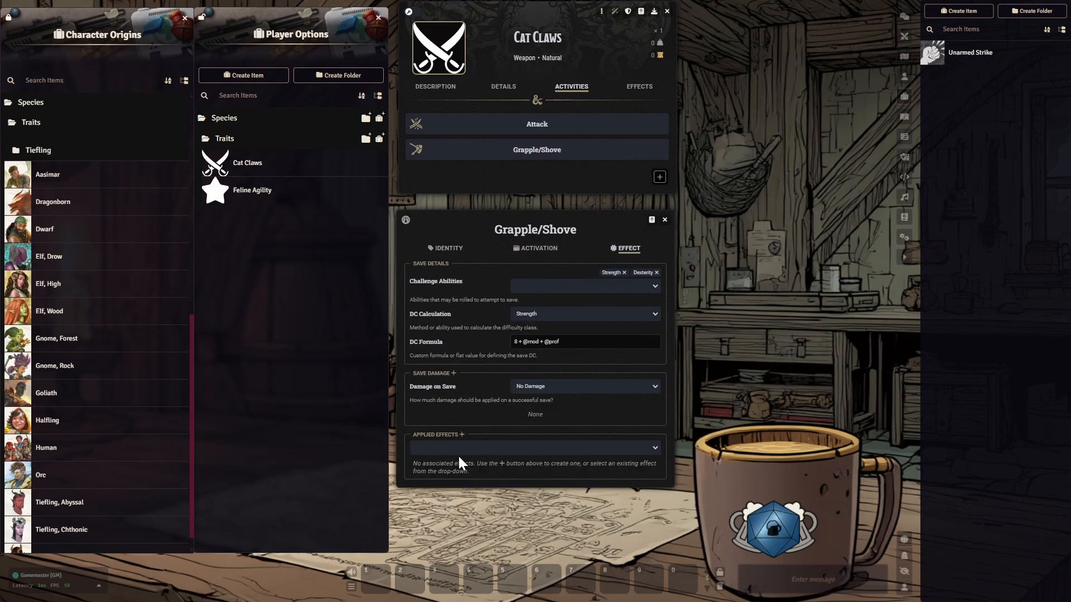
pyautogui.click(970, 58)
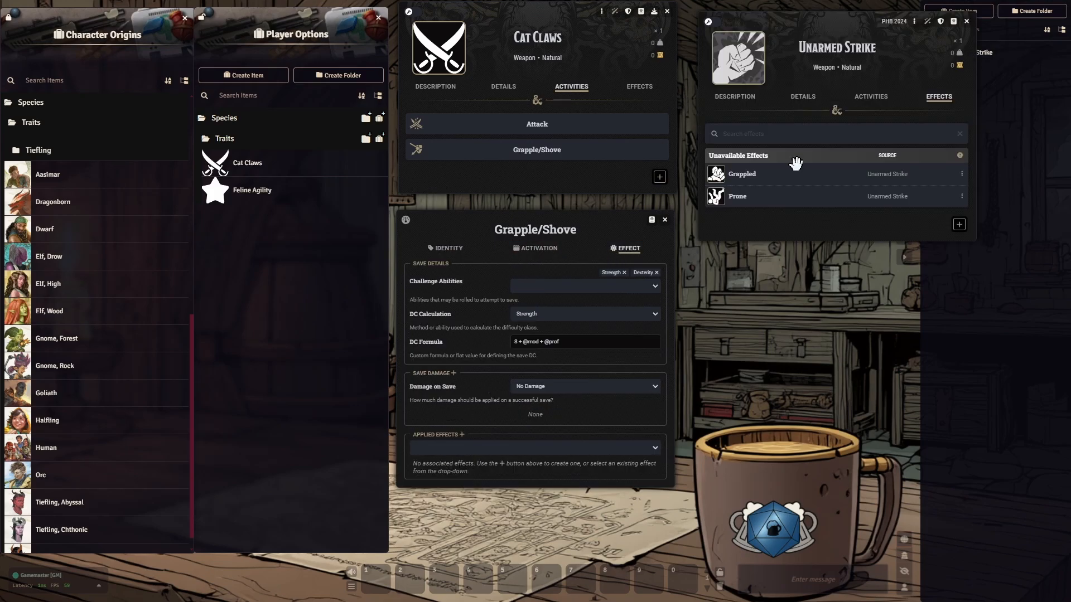
pyautogui.click(825, 162)
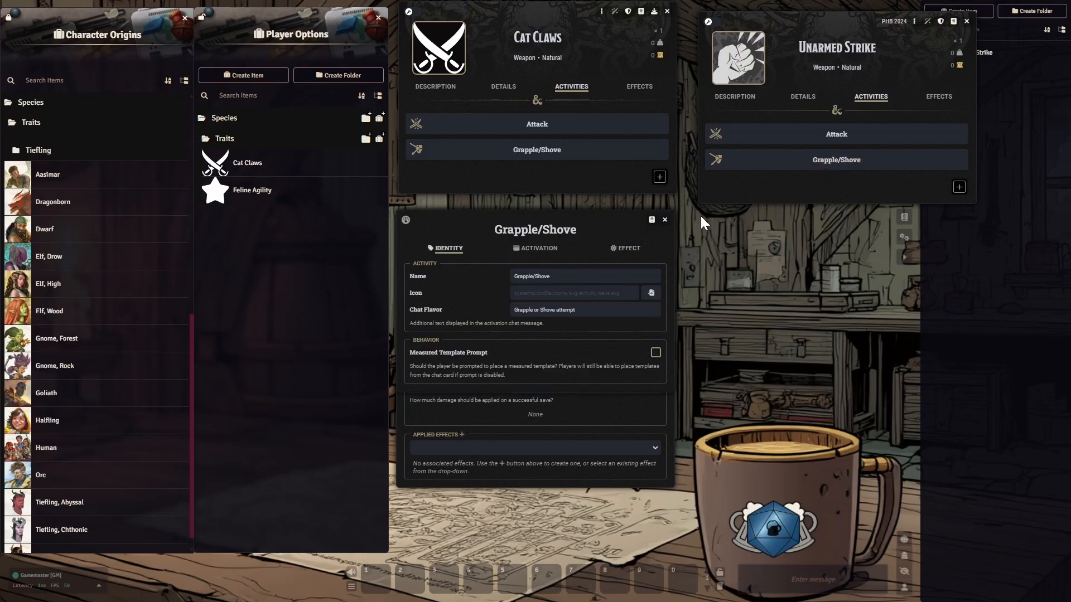
pyautogui.moveTo(543, 225); pyautogui.dragTo(865, 214)
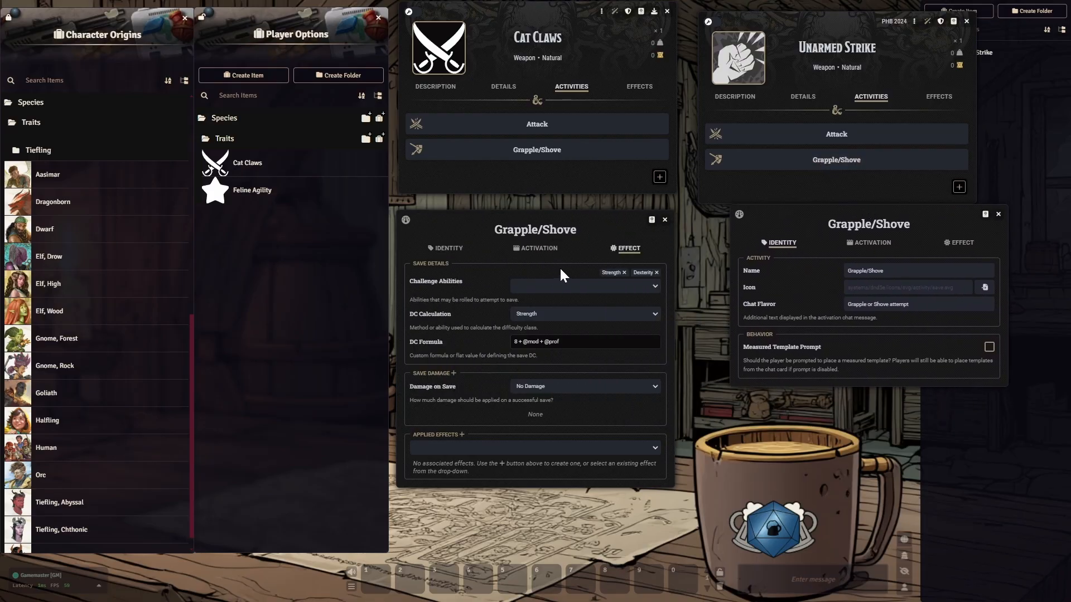
pyautogui.click(957, 244)
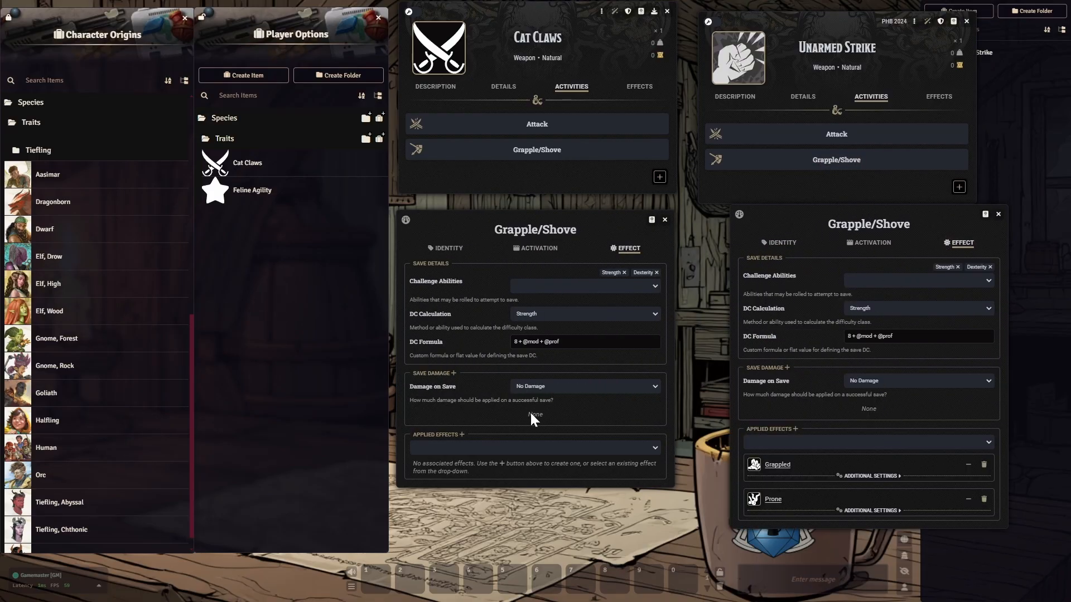
# Add Grappled and Prone as applied effects of Cat Claws' Grapple/Shove activity, and close the activity windows and both item sheets.
pyautogui.click(652, 450)
pyautogui.click(495, 476)
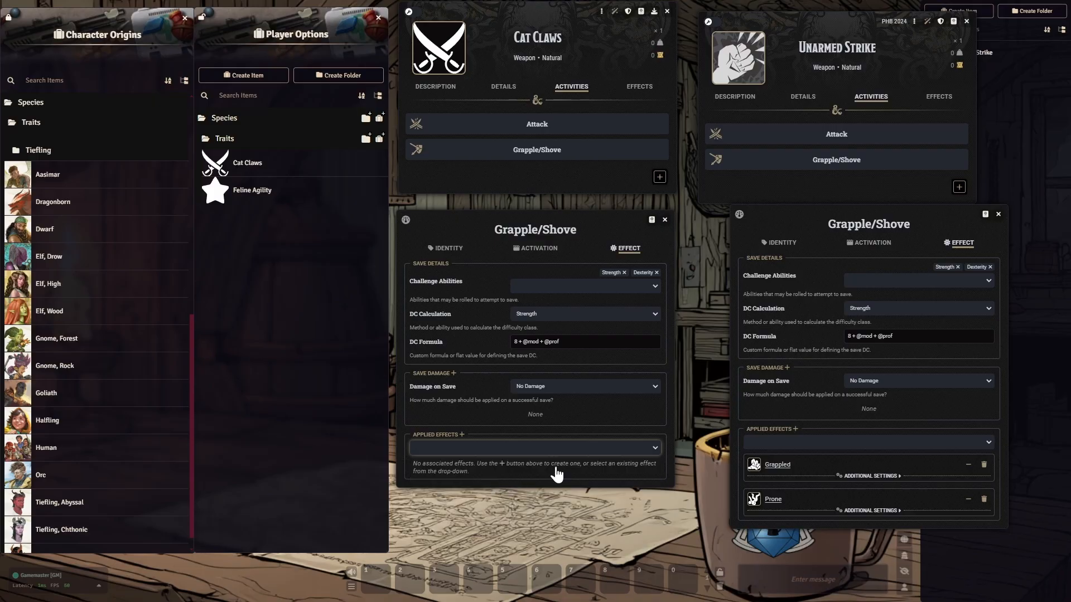
pyautogui.click(561, 448)
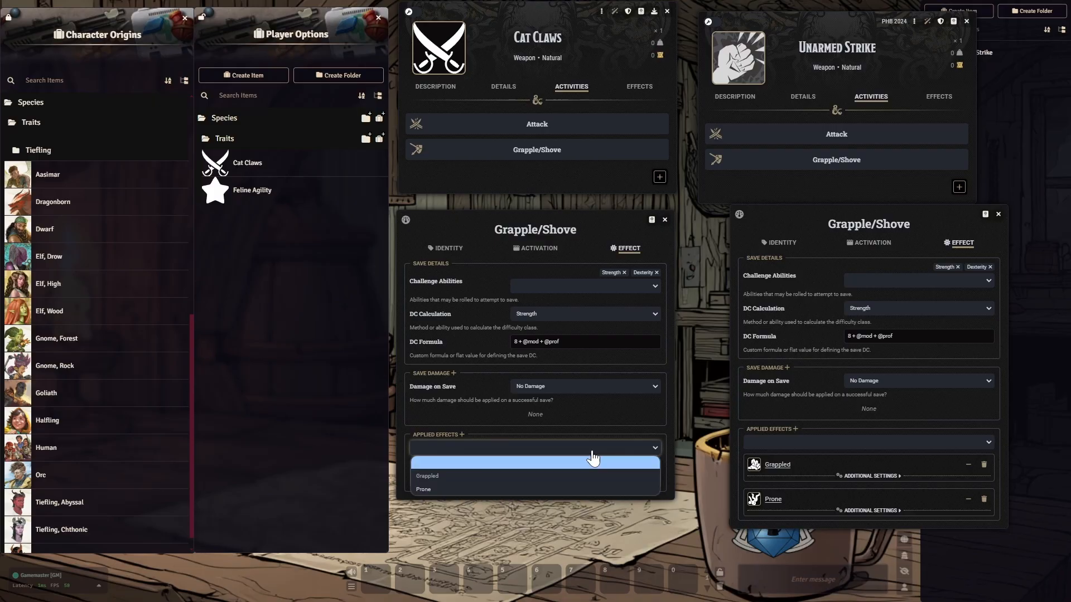
pyautogui.click(563, 483)
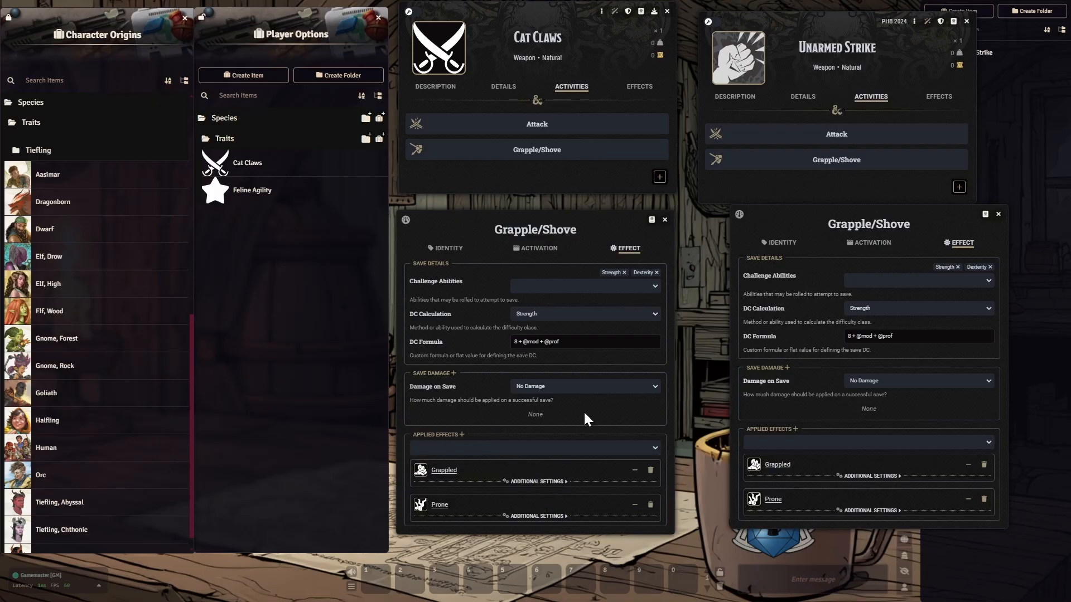
pyautogui.click(999, 214)
pyautogui.click(665, 219)
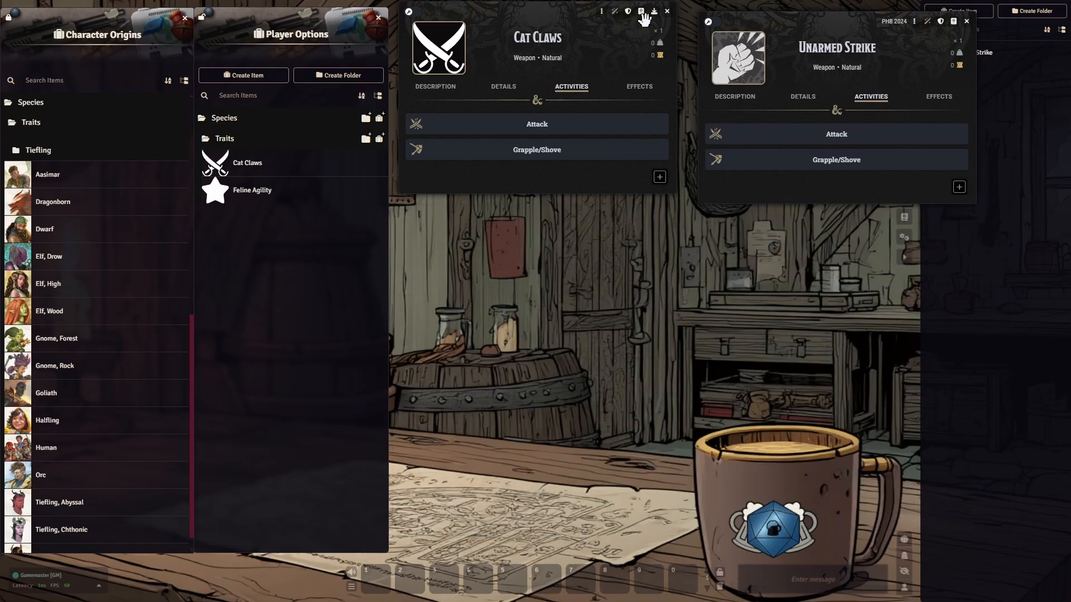
pyautogui.click(966, 22)
pyautogui.click(667, 11)
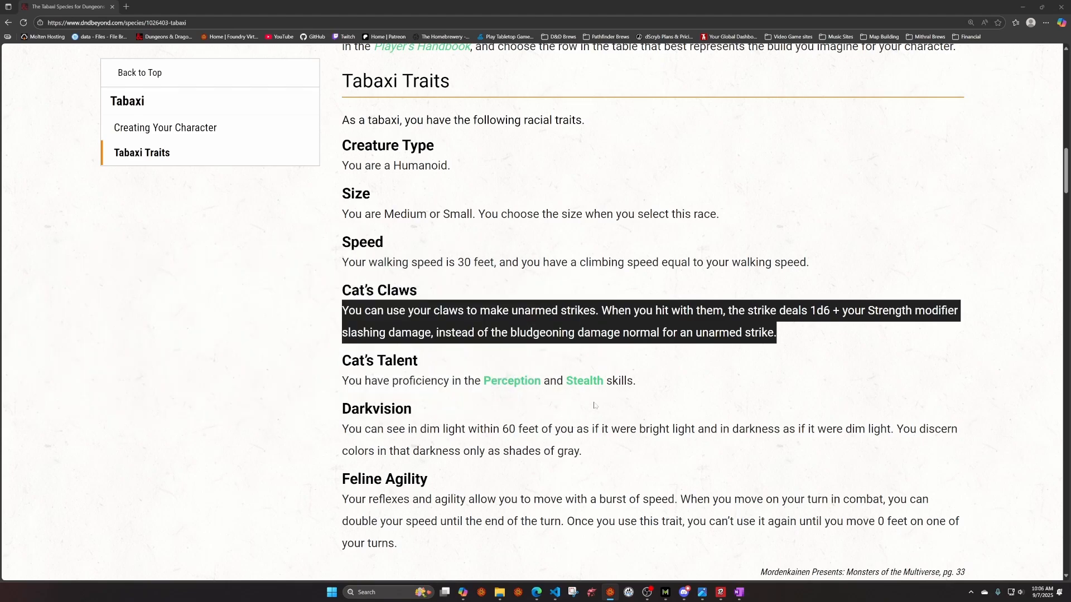
# Check the Tabaxi traits on D&D Beyond, return to Foundry and examine the Elf, Drow species' advancements, expanding the Elf traits folder.
pyautogui.scroll(-2, 652, 312)
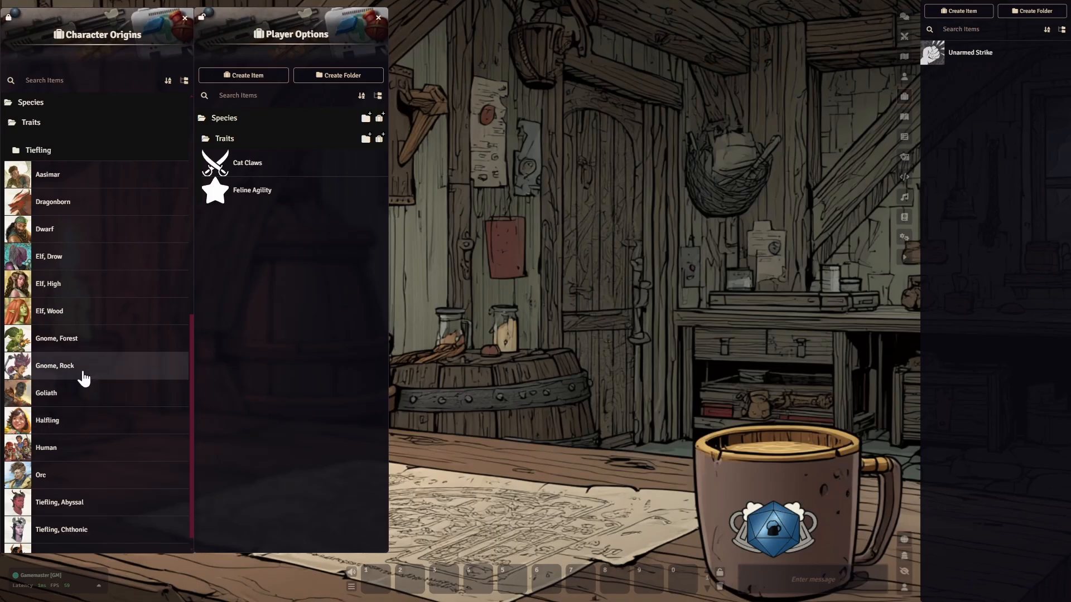
pyautogui.scroll(1, 80, 374)
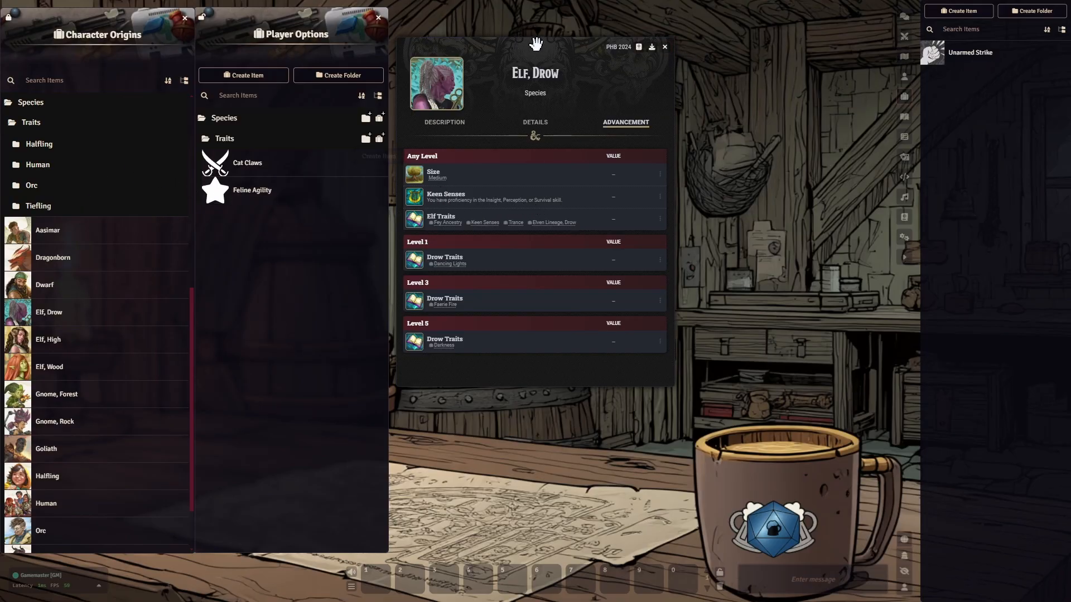
pyautogui.moveTo(535, 43); pyautogui.dragTo(536, 7)
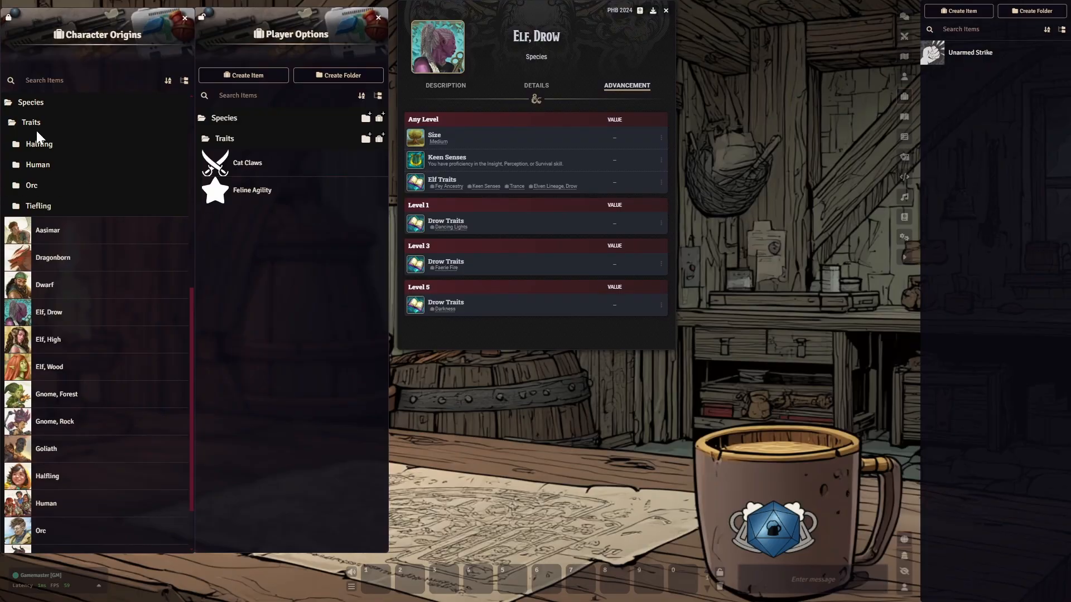
pyautogui.scroll(5, 48, 177)
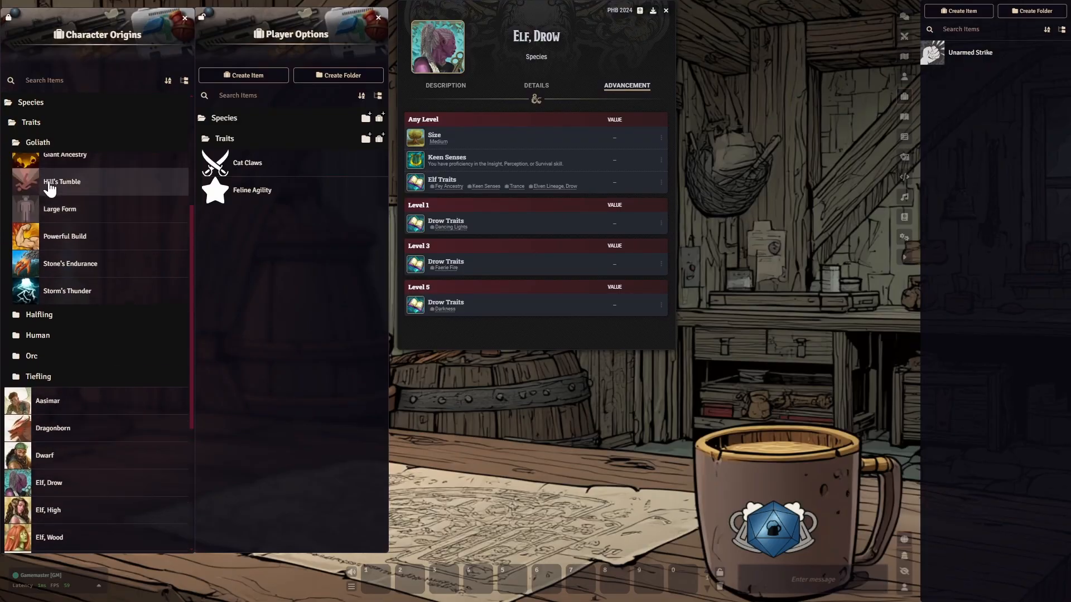
pyautogui.click(41, 155)
pyautogui.scroll(2, 47, 171)
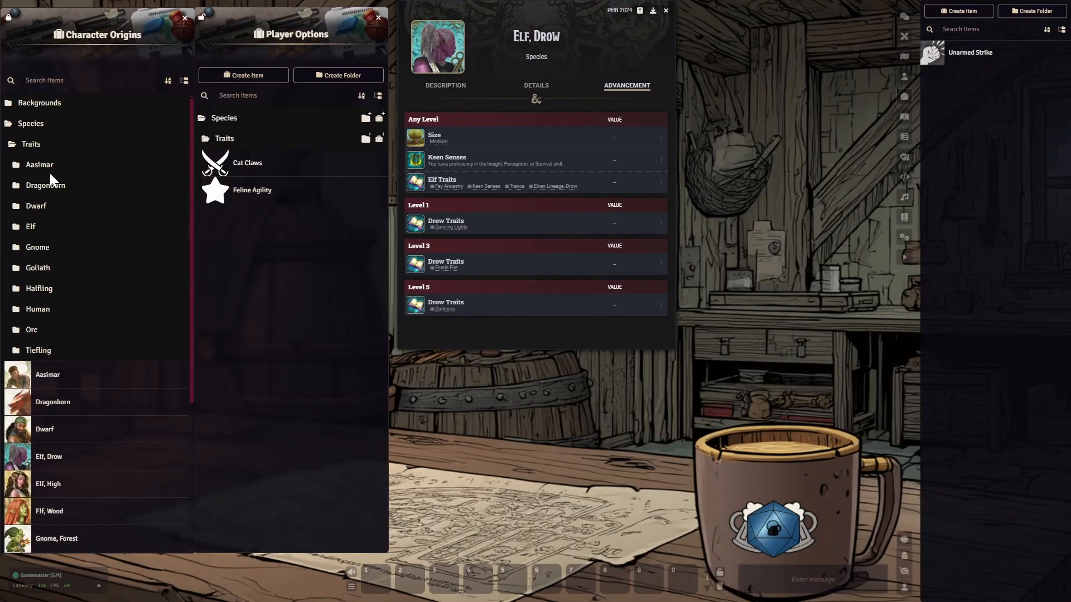
pyautogui.click(31, 227)
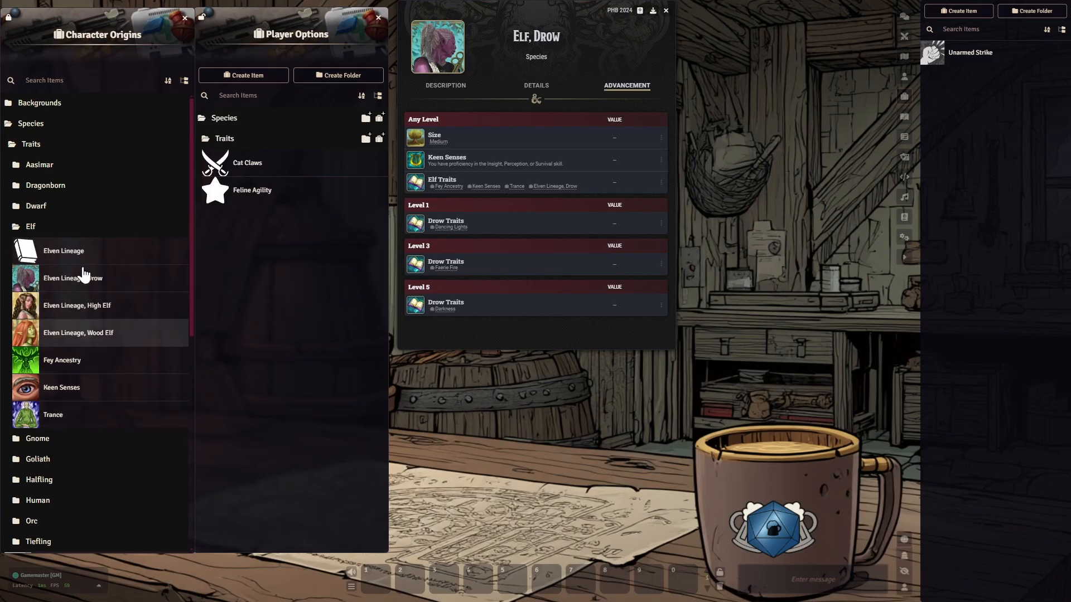
# Examine the Keen Senses and Elven Lineage, Drow traits as references for skill and lineage features, and close all the elf sheets.
pyautogui.click(56, 389)
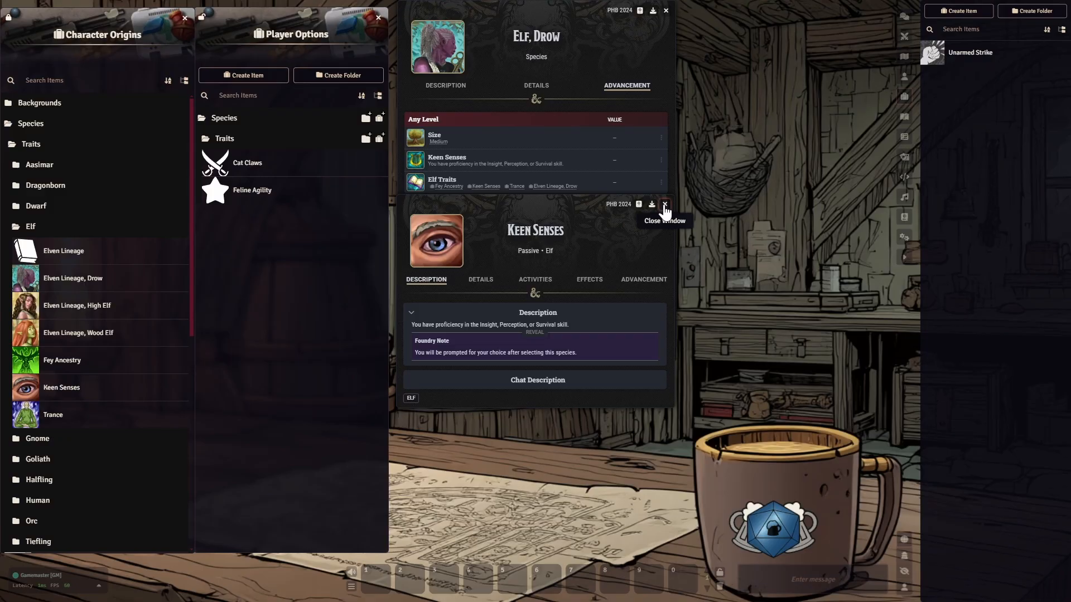
pyautogui.moveTo(518, 192)
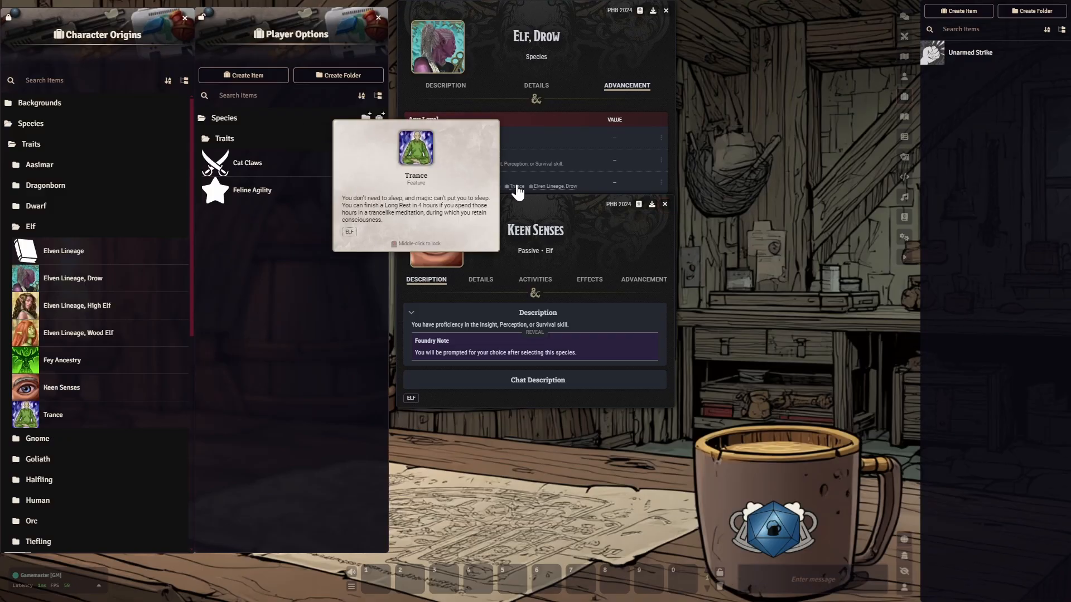
pyautogui.moveTo(552, 194)
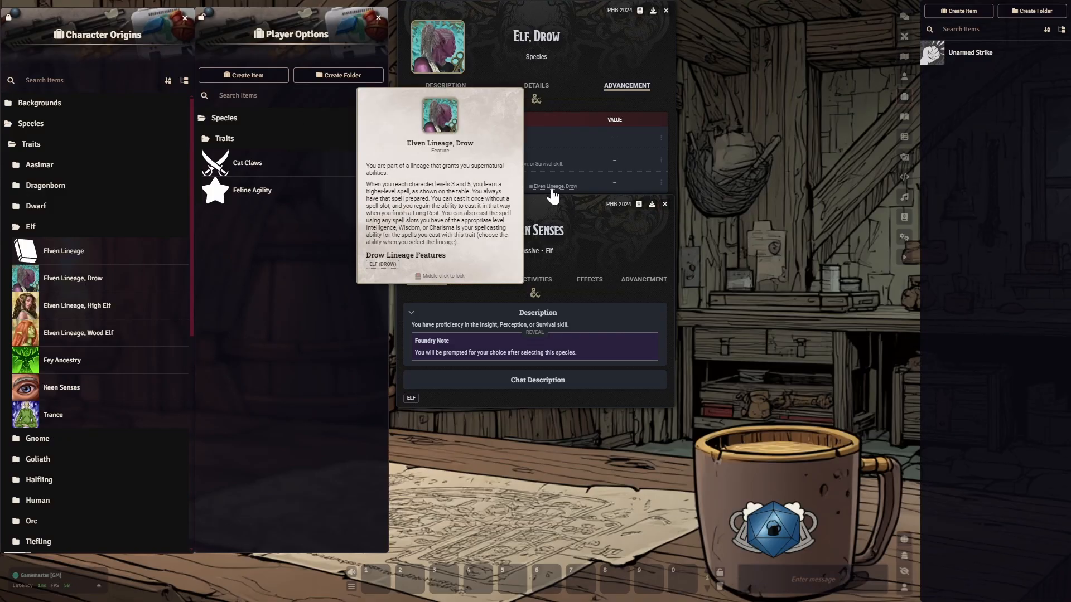
pyautogui.click(665, 205)
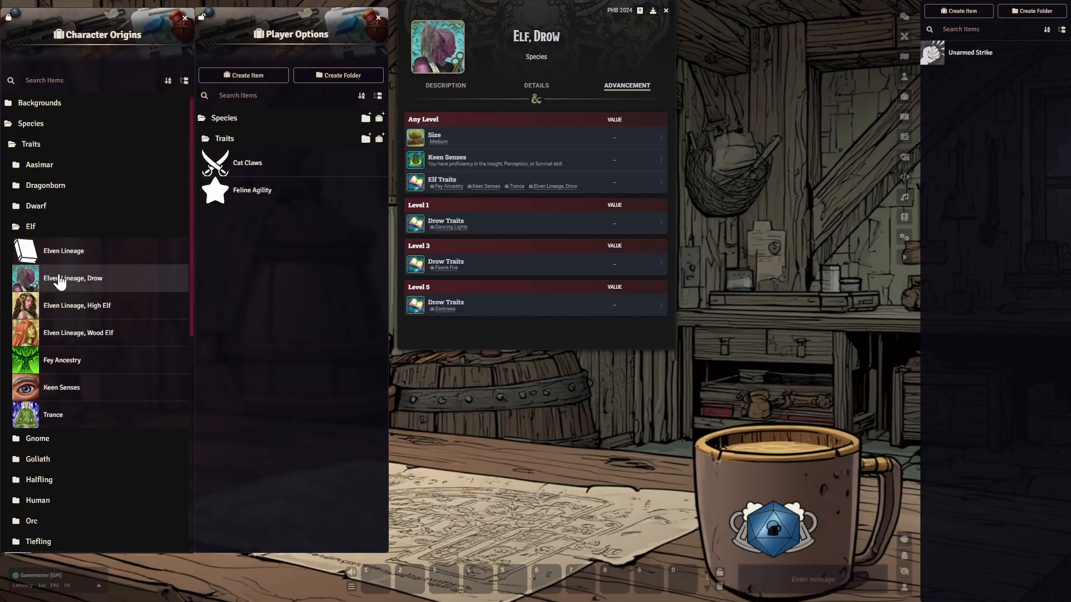
pyautogui.click(58, 281)
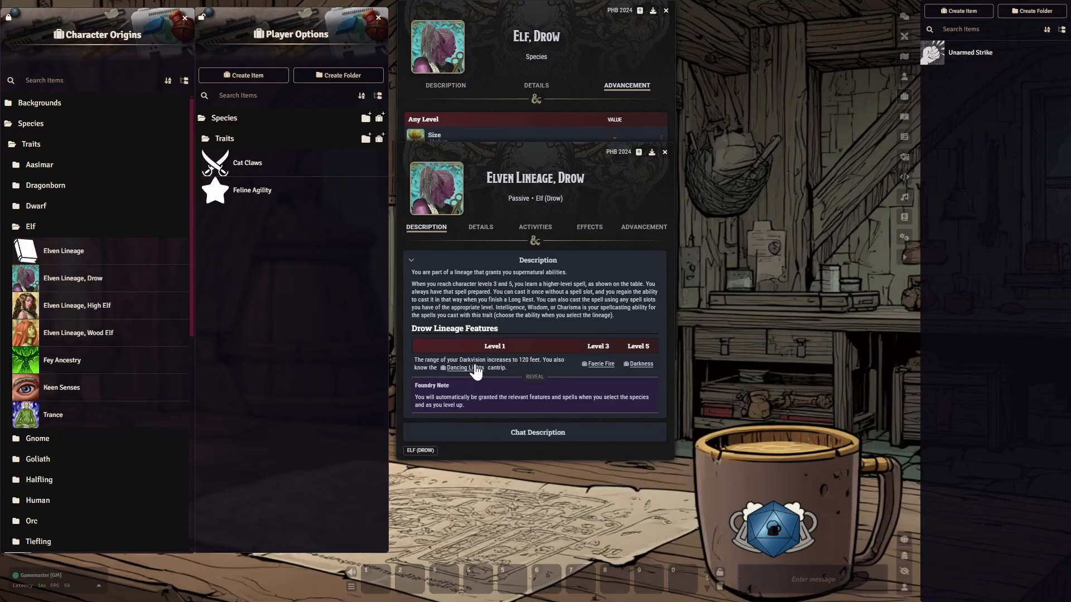
pyautogui.click(664, 153)
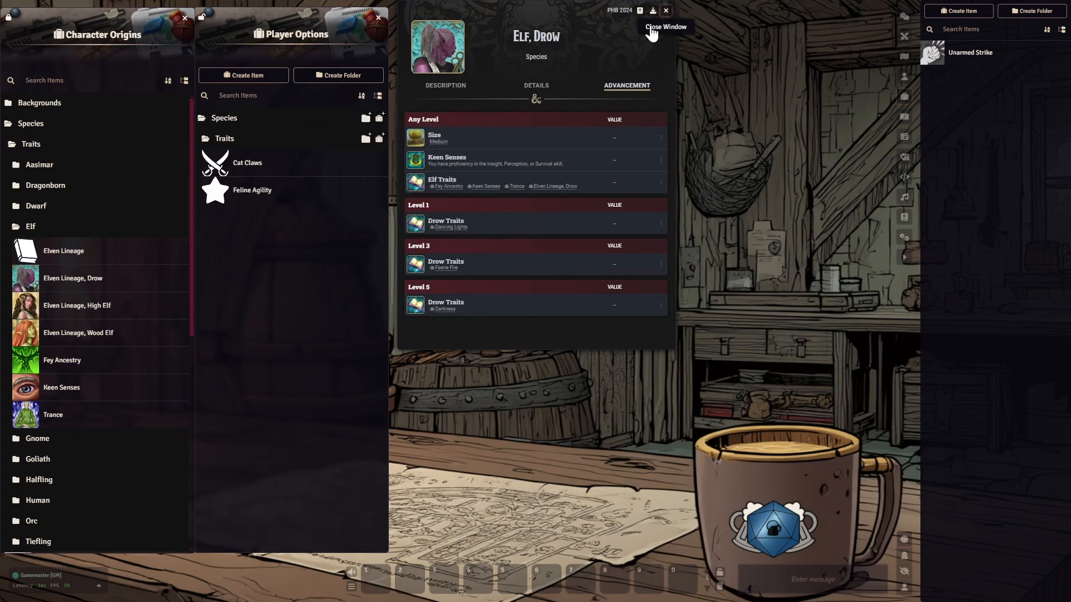
pyautogui.click(666, 11)
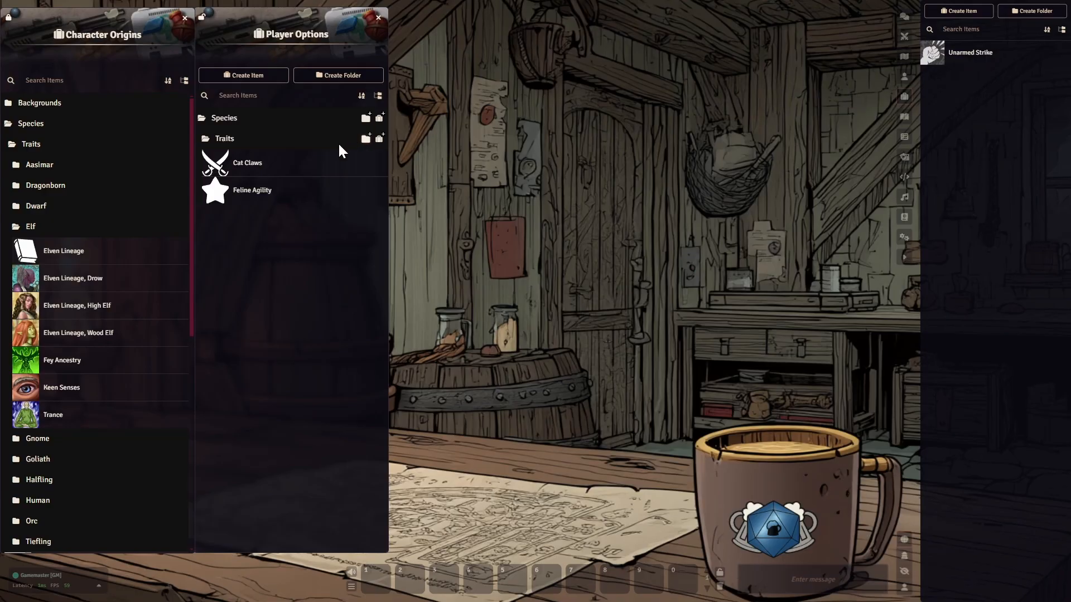
# Create a Feature item in the Traits folder of Player Options and name it Cat's Talent.
pyautogui.click(379, 138)
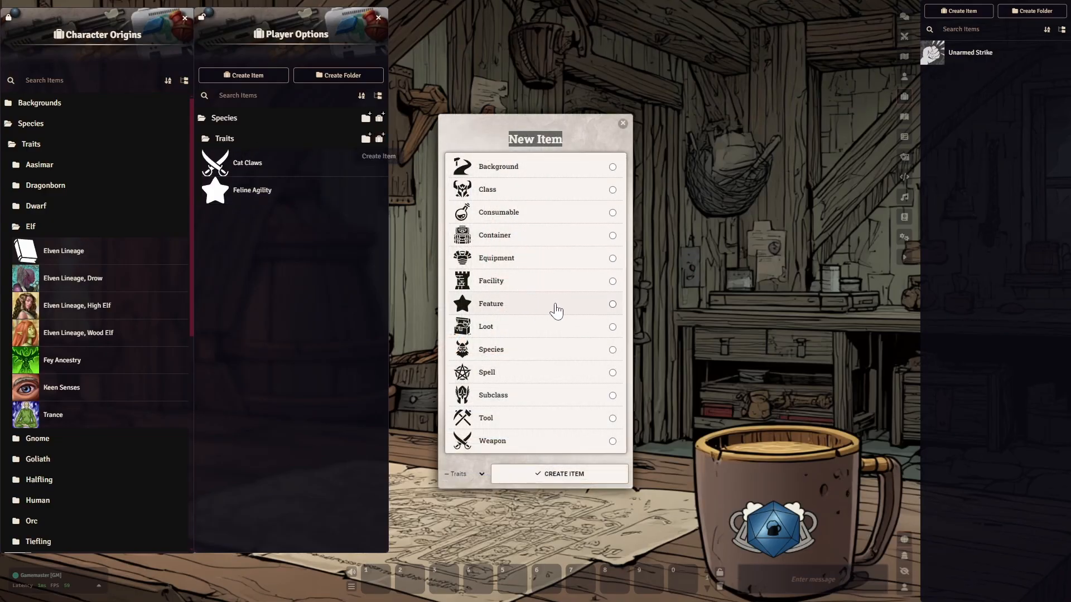
pyautogui.click(556, 305)
pyautogui.click(583, 475)
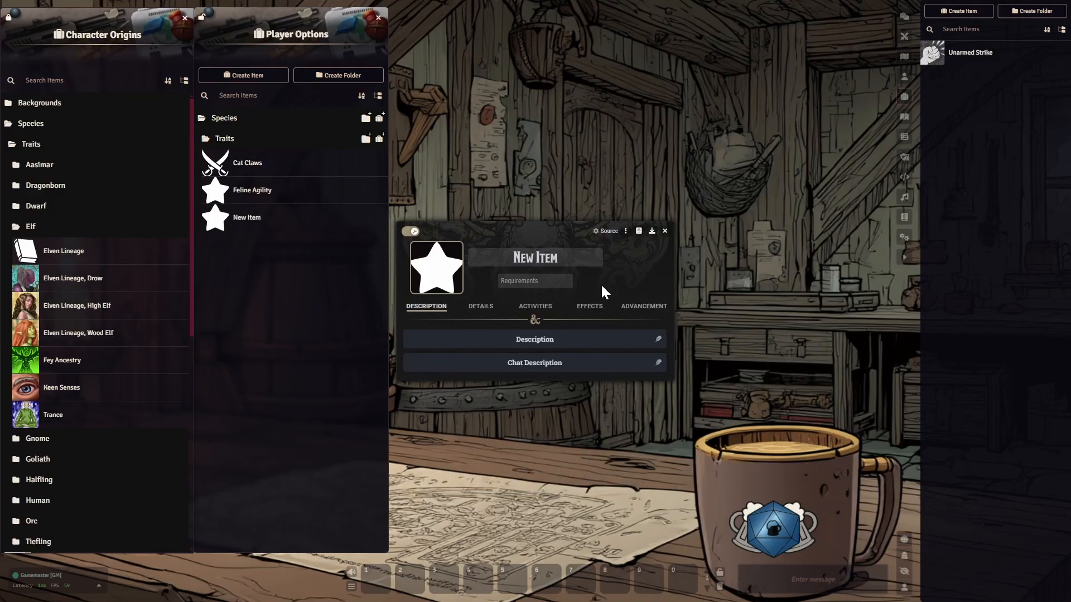
pyautogui.hotkey('shift', 'Left')
pyautogui.hotkey('shift', 'Right')
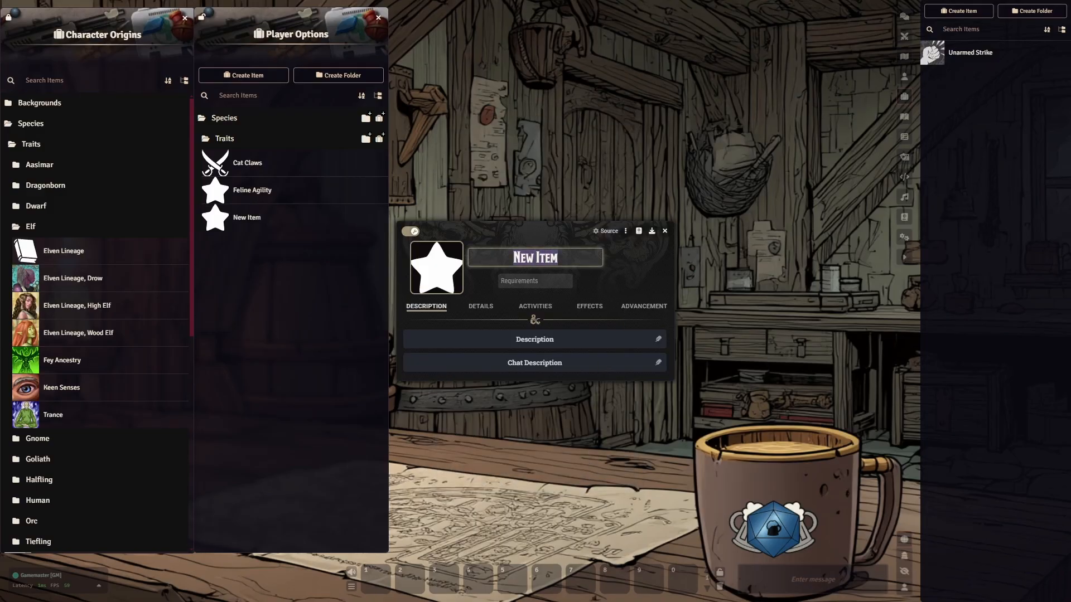
pyautogui.write('Ca')
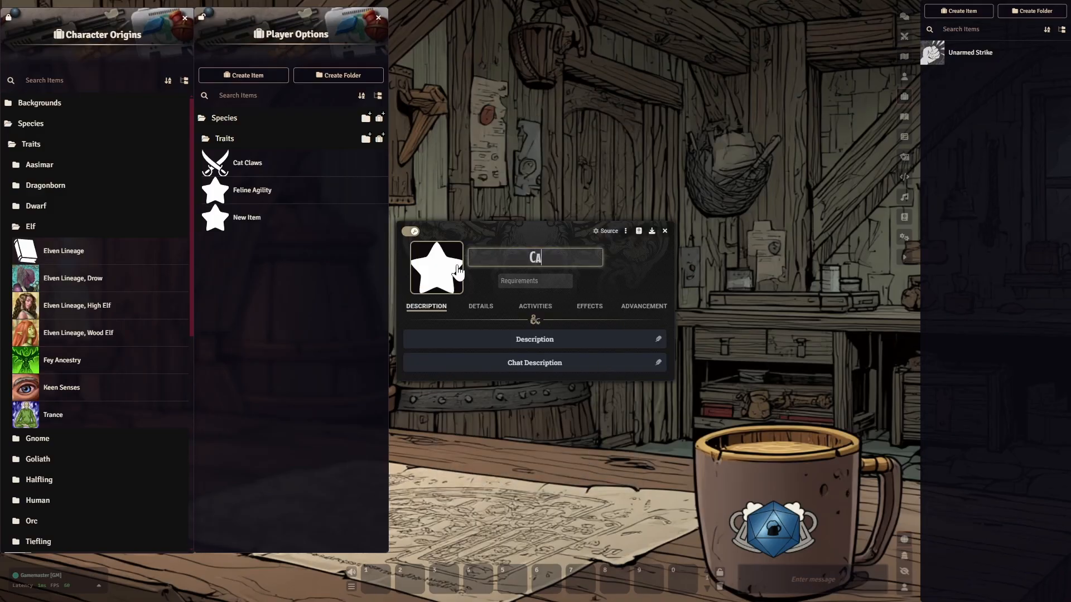
pyautogui.write("t's Talent")
pyautogui.click(641, 276)
pyautogui.moveTo(554, 230); pyautogui.dragTo(584, 68)
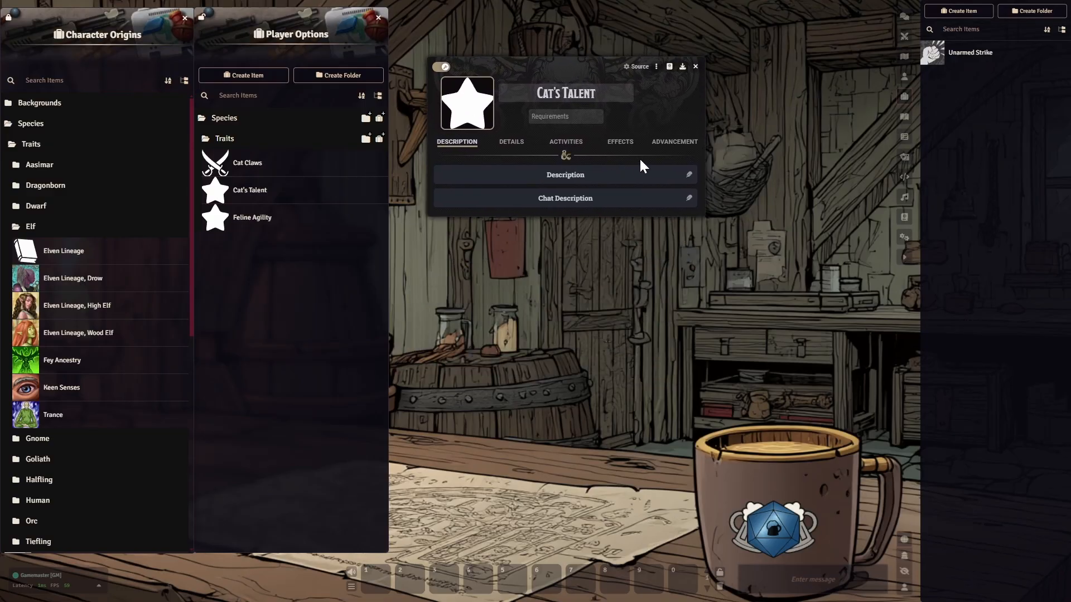
# Write and save the Cat's Talent description: "You have proficiency in the Perception and Stealth skills.".
pyautogui.click(689, 175)
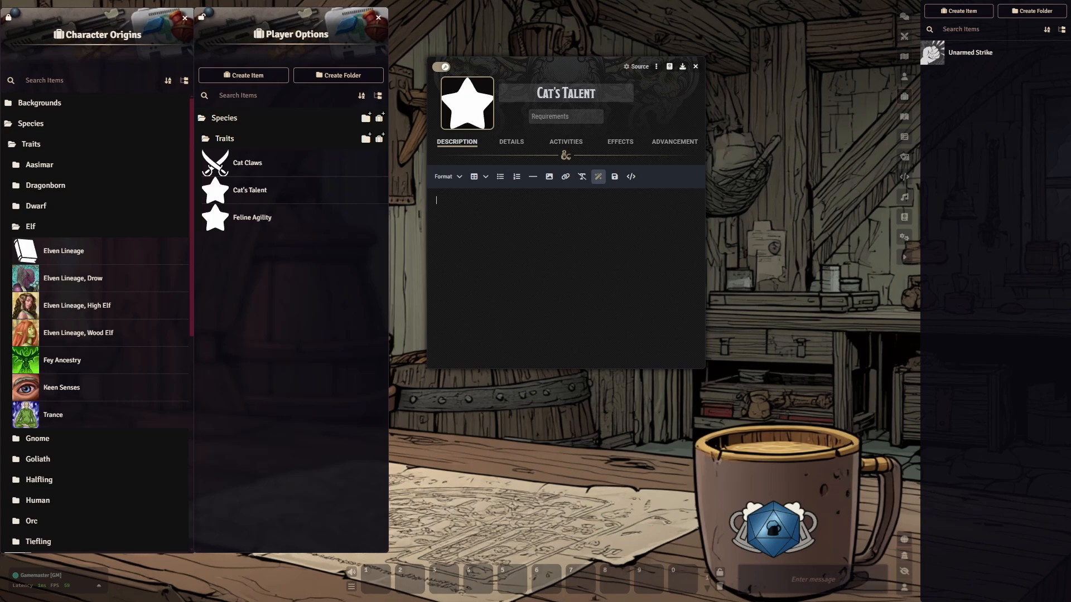
pyautogui.write('You have proficiency in the Perception and Stealth skills.')
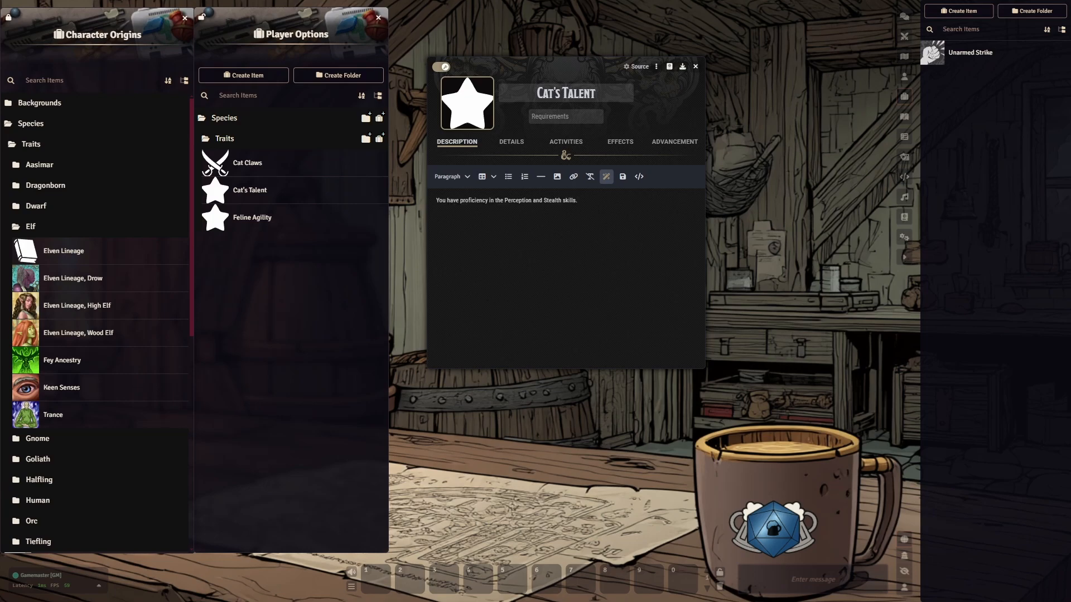
pyautogui.click(623, 178)
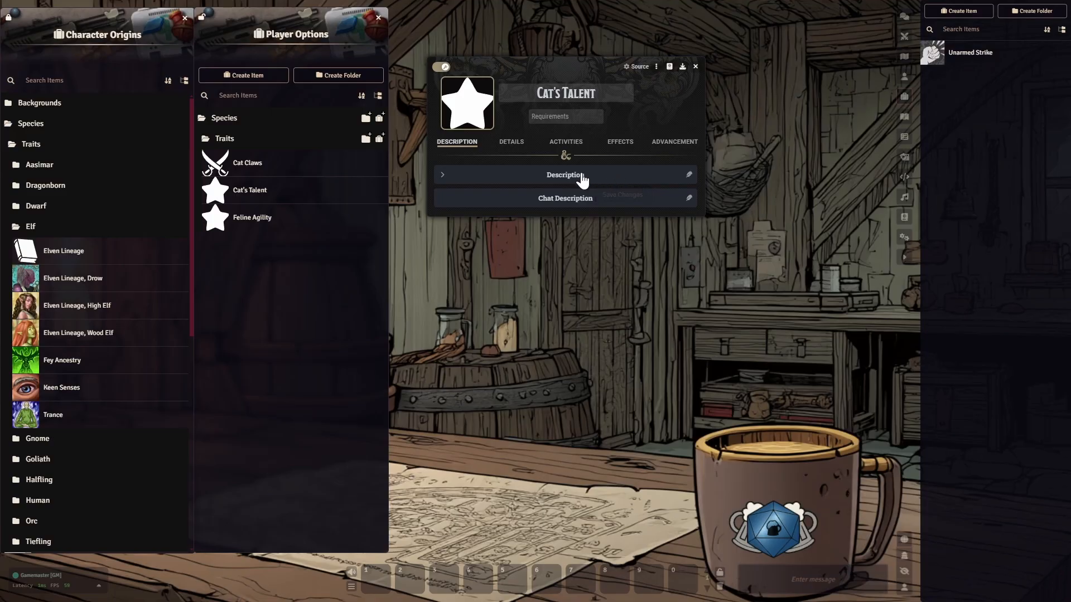
# Set the Cat's Talent feature type to Species Feature and look over its activities and effects.
pyautogui.click(510, 146)
pyautogui.click(561, 179)
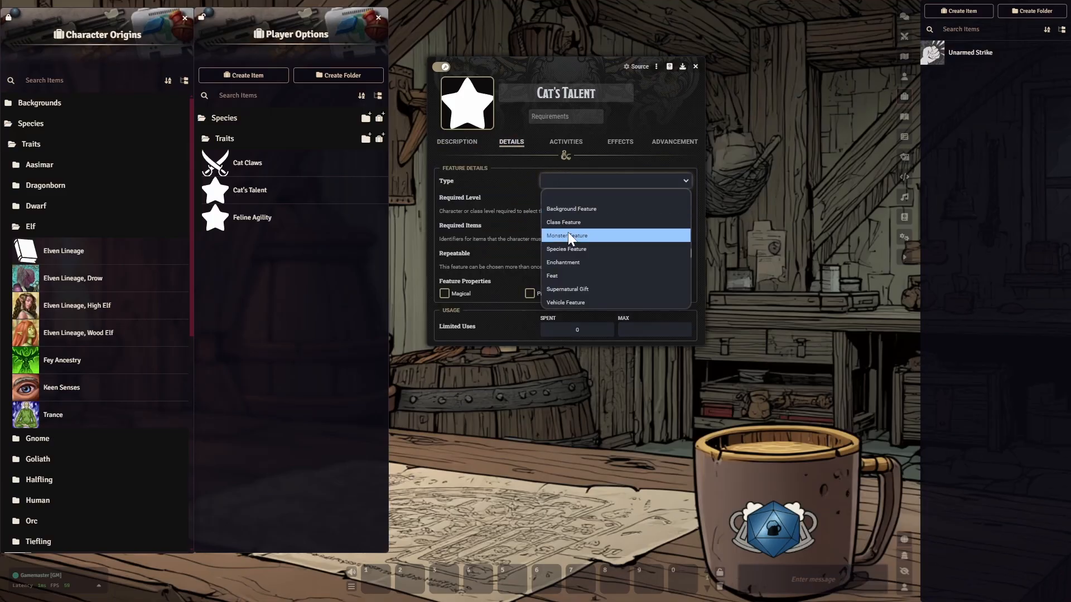
pyautogui.click(572, 249)
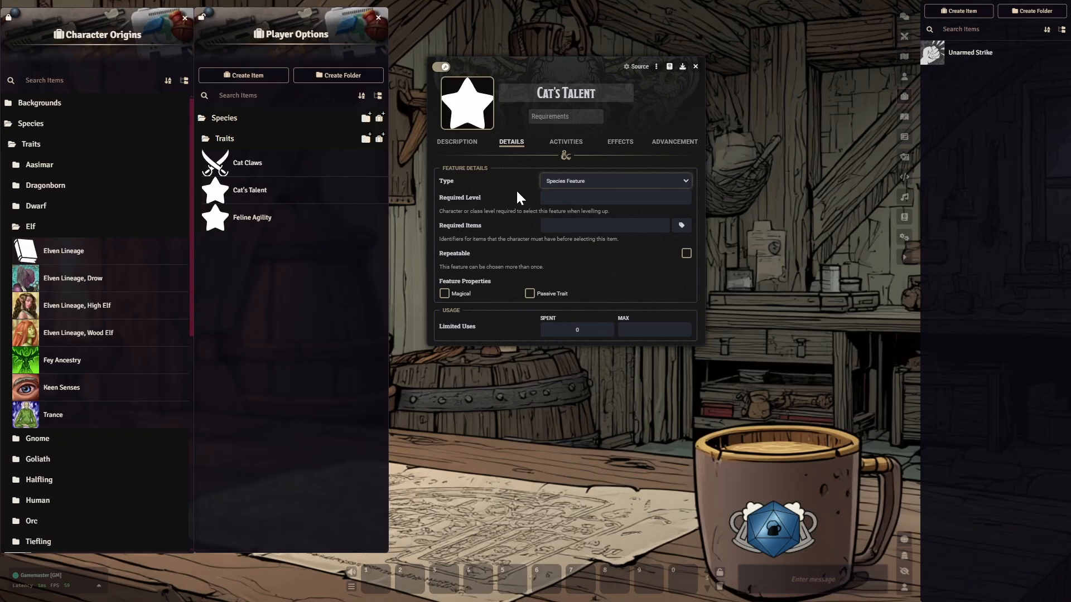
pyautogui.click(566, 144)
pyautogui.click(618, 143)
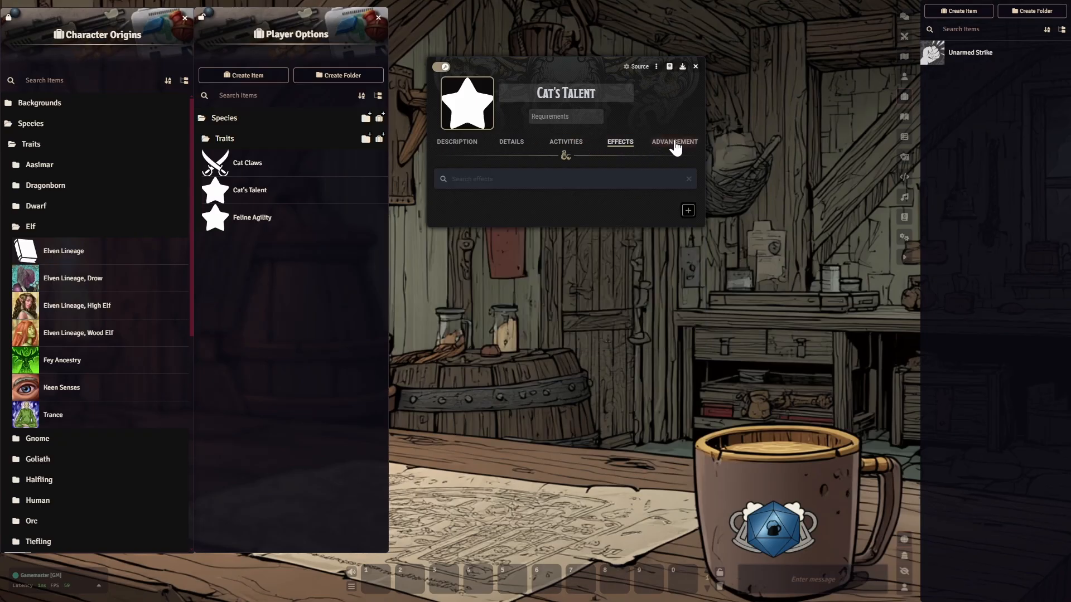
# Check the Cat's Talent advancement and its description in view mode, and close the sheet.
pyautogui.click(675, 143)
pyautogui.click(460, 144)
pyautogui.click(444, 67)
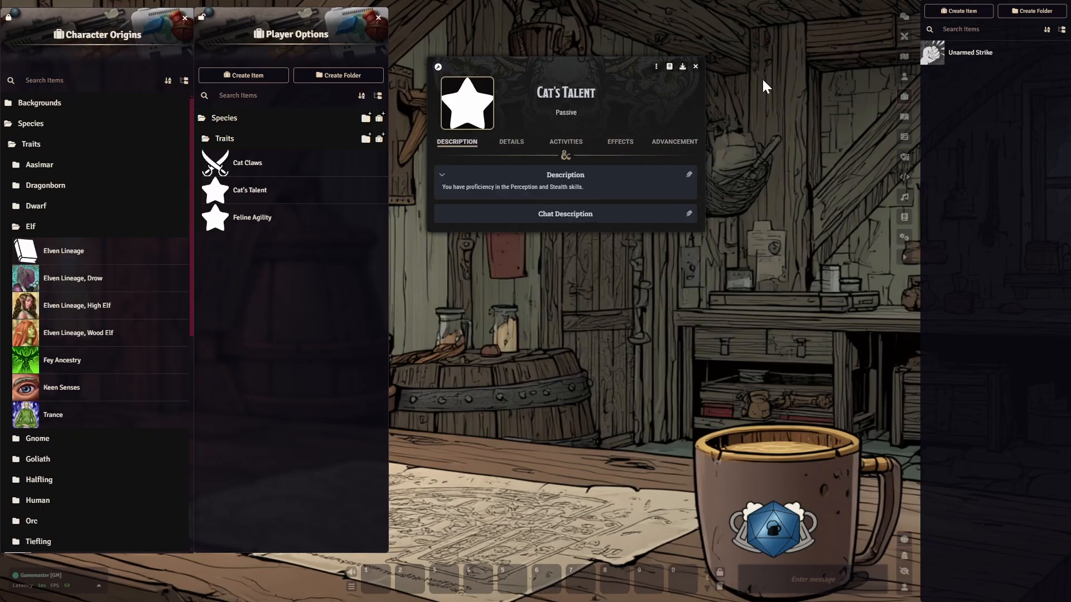
pyautogui.click(696, 67)
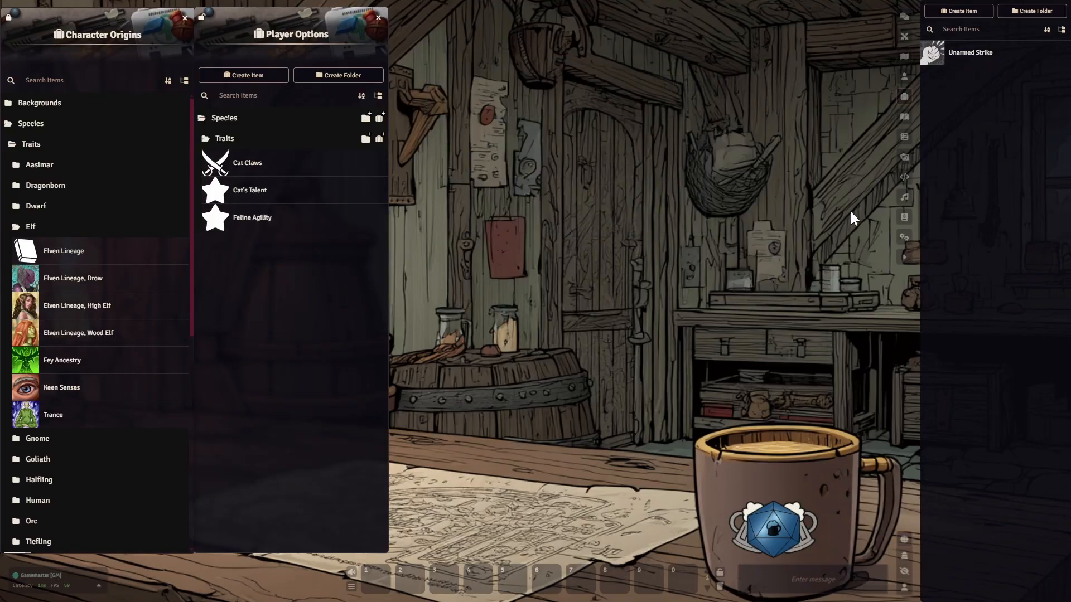
# Switch to the D&D Beyond Tabaxi page and review the full list of Tabaxi traits, from creature type to Feline Agility.
pyautogui.hotkey('alt', 'Tab')
pyautogui.scroll(2, 639, 279)
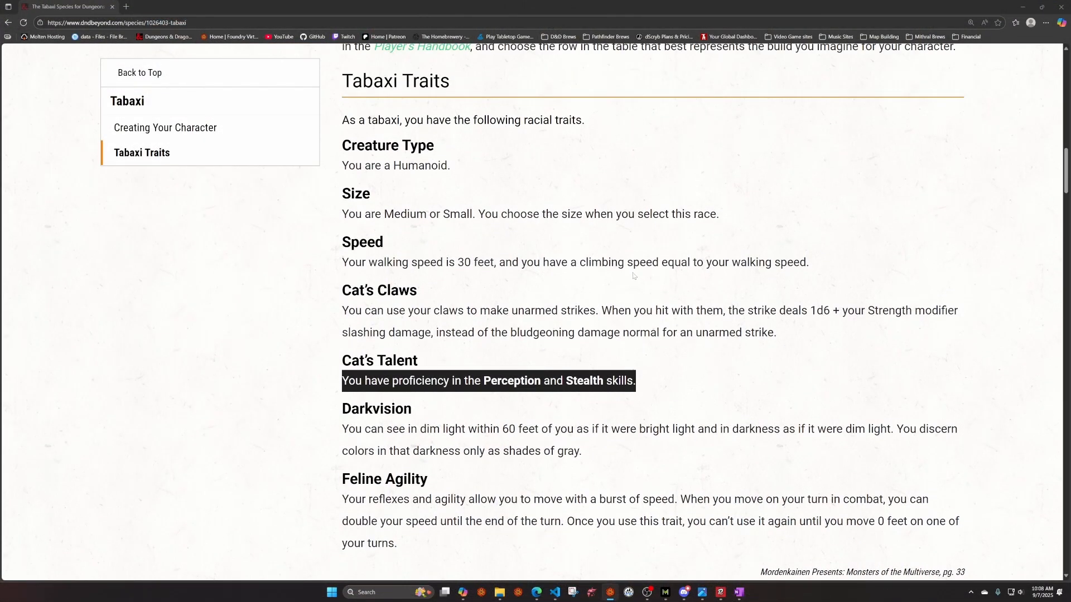
pyautogui.scroll(-2, 465, 280)
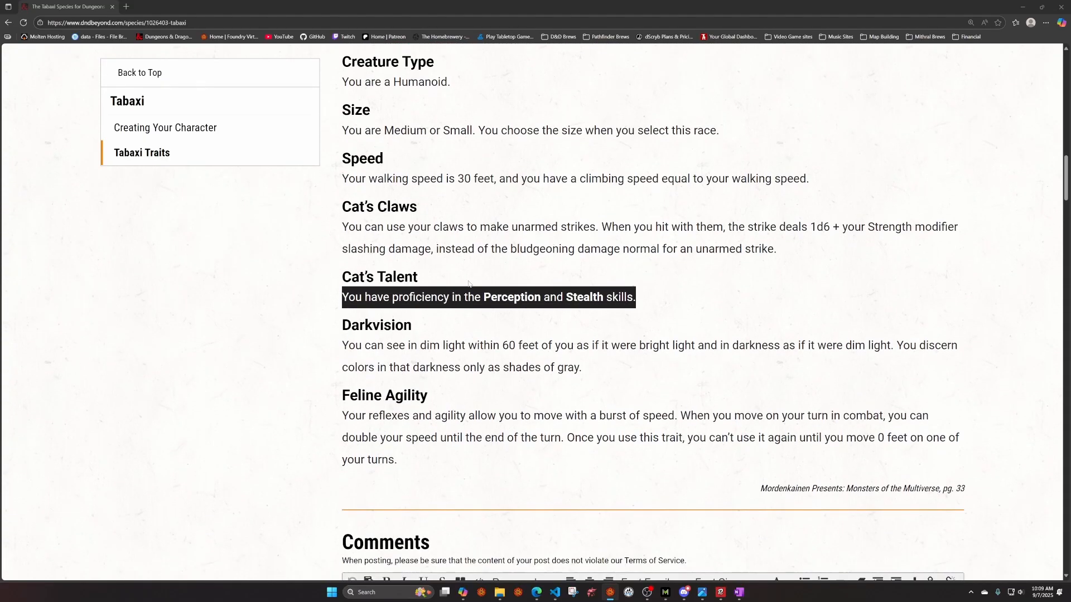
pyautogui.scroll(2, 483, 308)
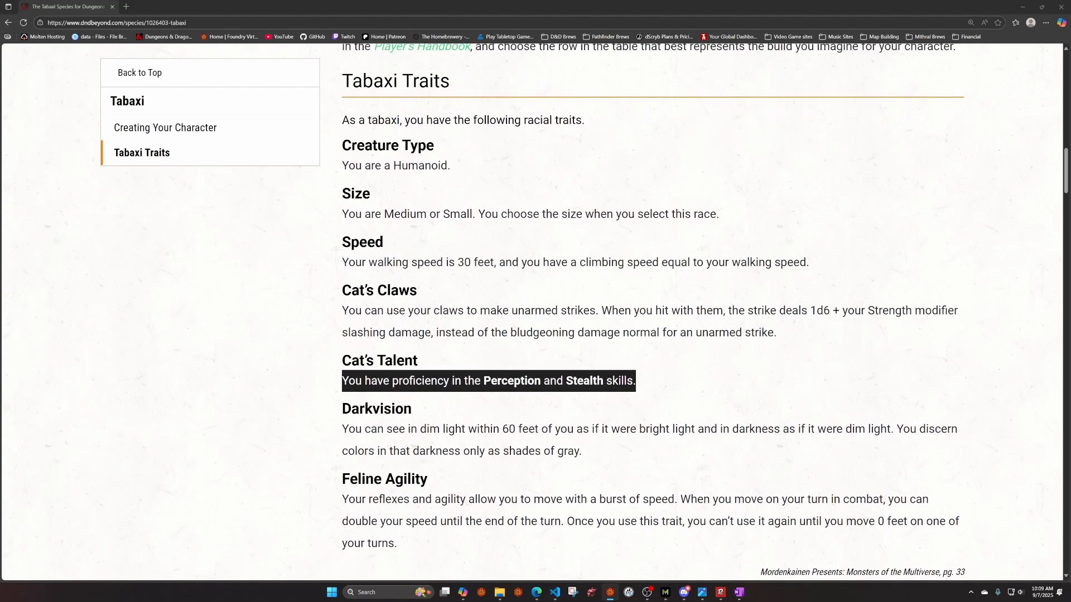
pyautogui.scroll(-2, 494, 464)
pyautogui.scroll(2, 502, 475)
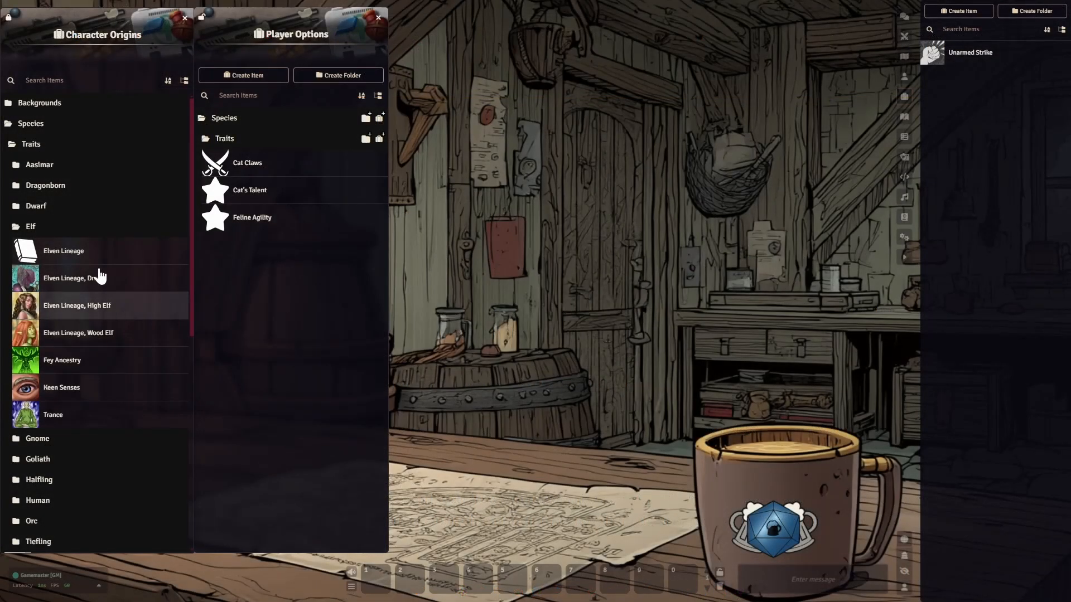
# Create a Species item in the Species folder of Player Options and name it Tabaxi.
pyautogui.click(33, 227)
pyautogui.scroll(-3, 63, 236)
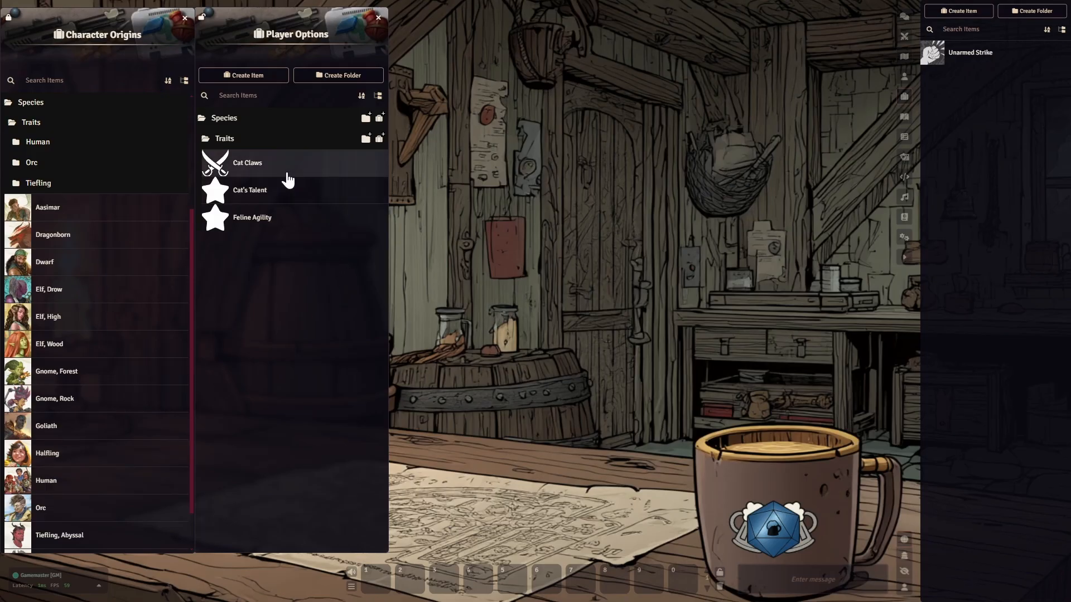
pyautogui.click(221, 140)
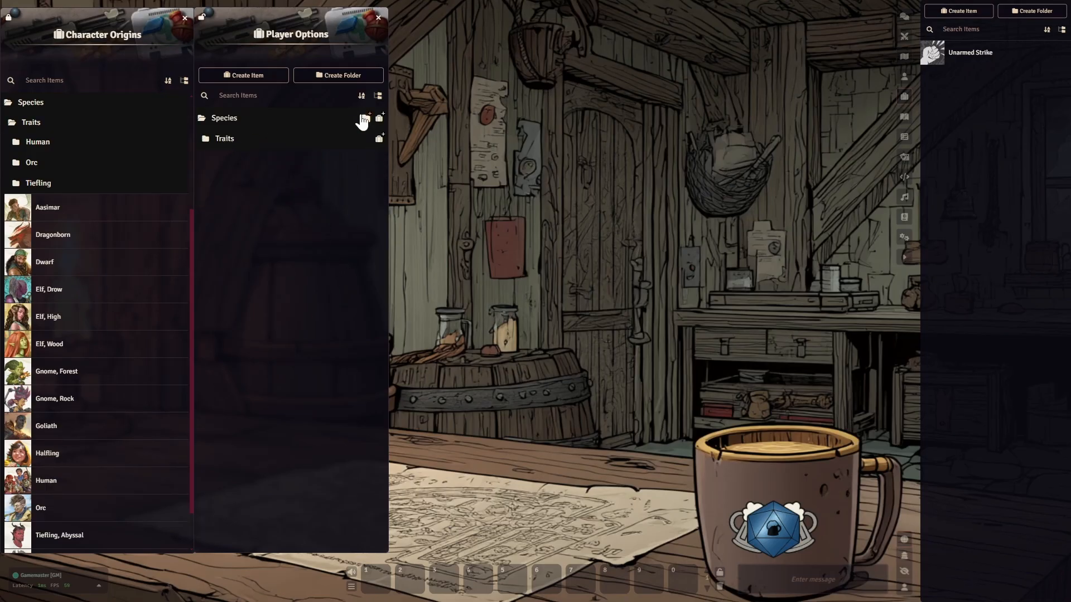
pyautogui.click(380, 120)
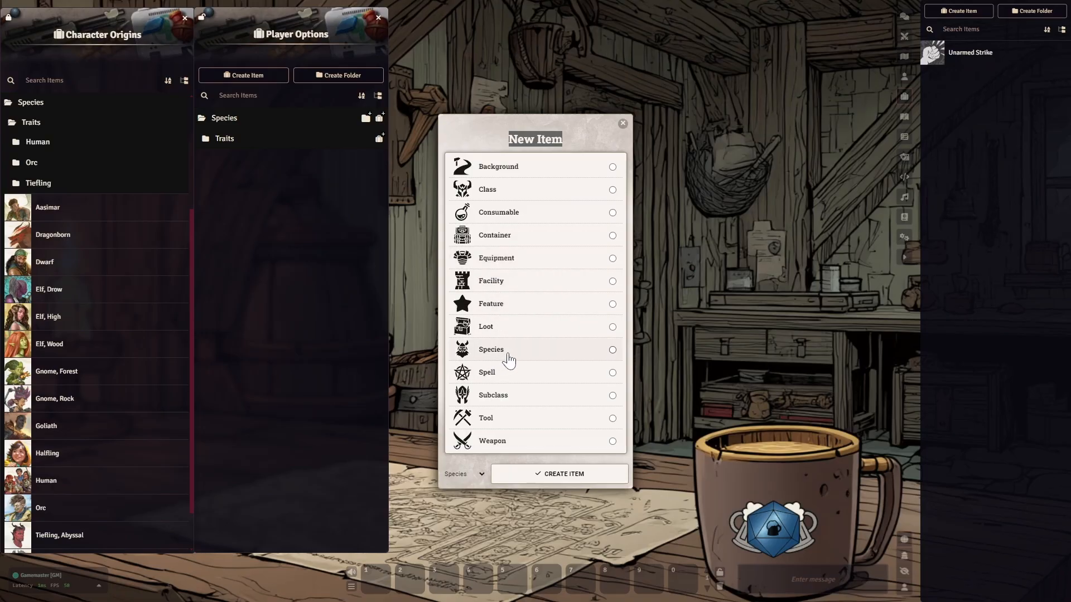
pyautogui.click(612, 350)
pyautogui.click(597, 474)
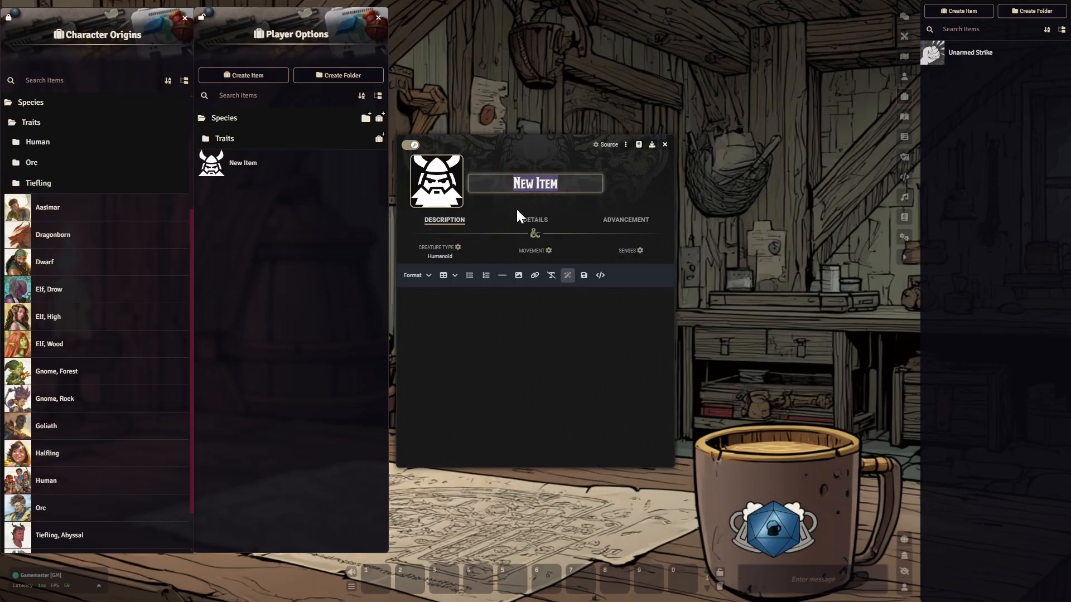
pyautogui.write('Taba')
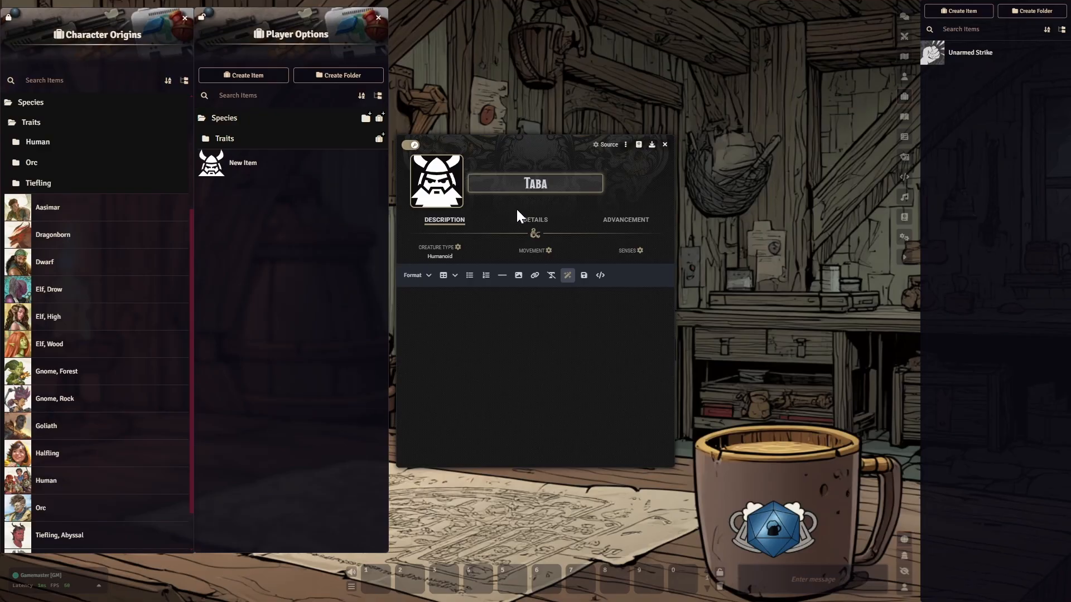
pyautogui.write('xi')
pyautogui.press('Return')
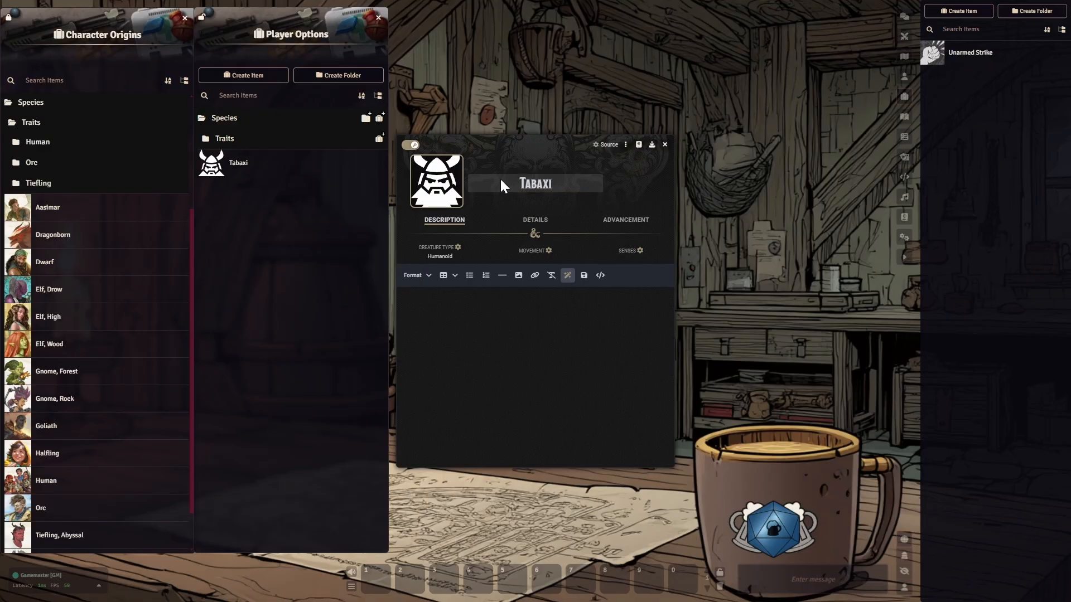
# Open the Orc species from Character Origins as a reference and arrange its sheet beside the Tabaxi sheet.
pyautogui.moveTo(513, 143); pyautogui.dragTo(567, 81)
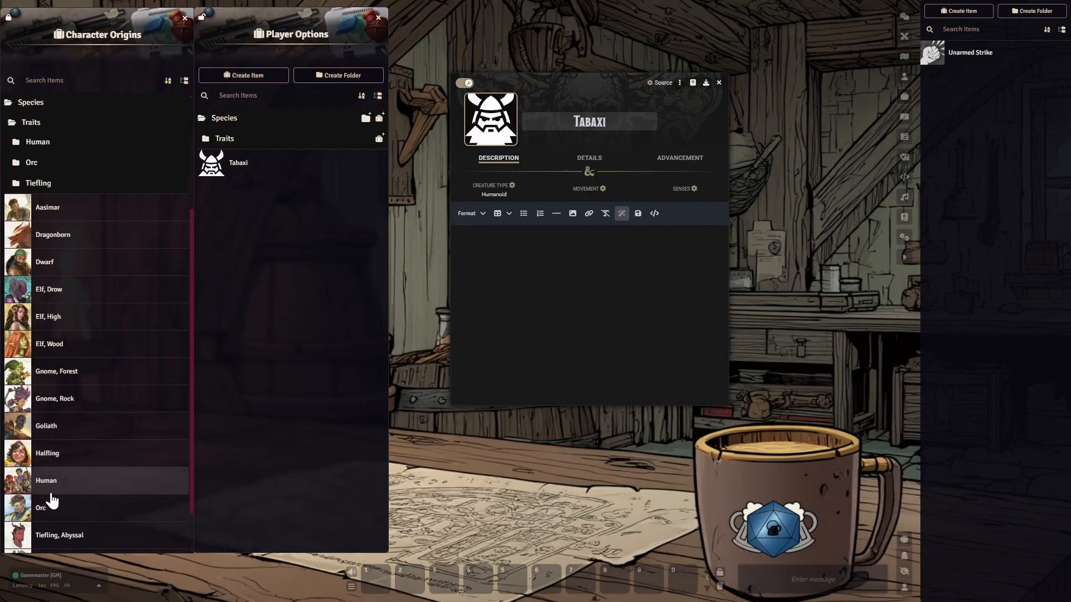
pyautogui.scroll(-1, 47, 456)
pyautogui.click(42, 458)
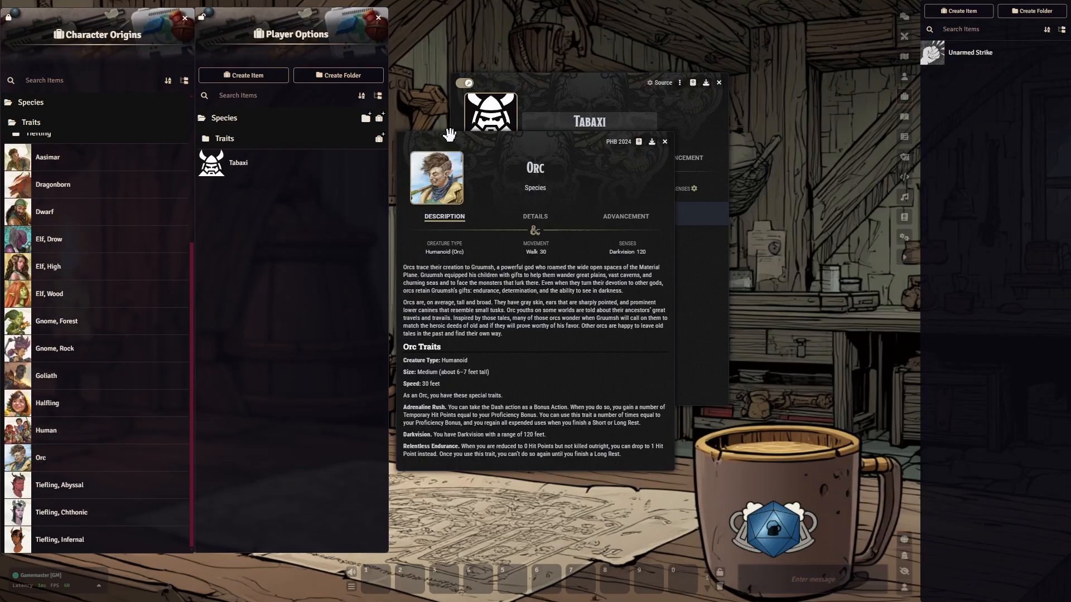
pyautogui.moveTo(506, 150); pyautogui.dragTo(858, 41)
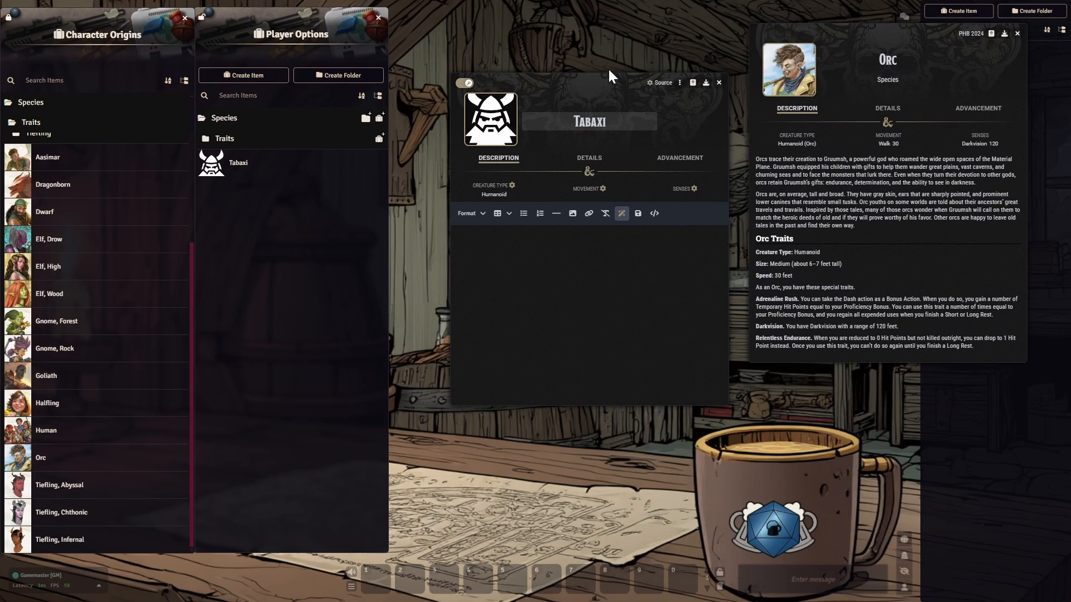
pyautogui.moveTo(581, 91); pyautogui.dragTo(562, 42)
pyautogui.moveTo(829, 32); pyautogui.dragTo(806, 34)
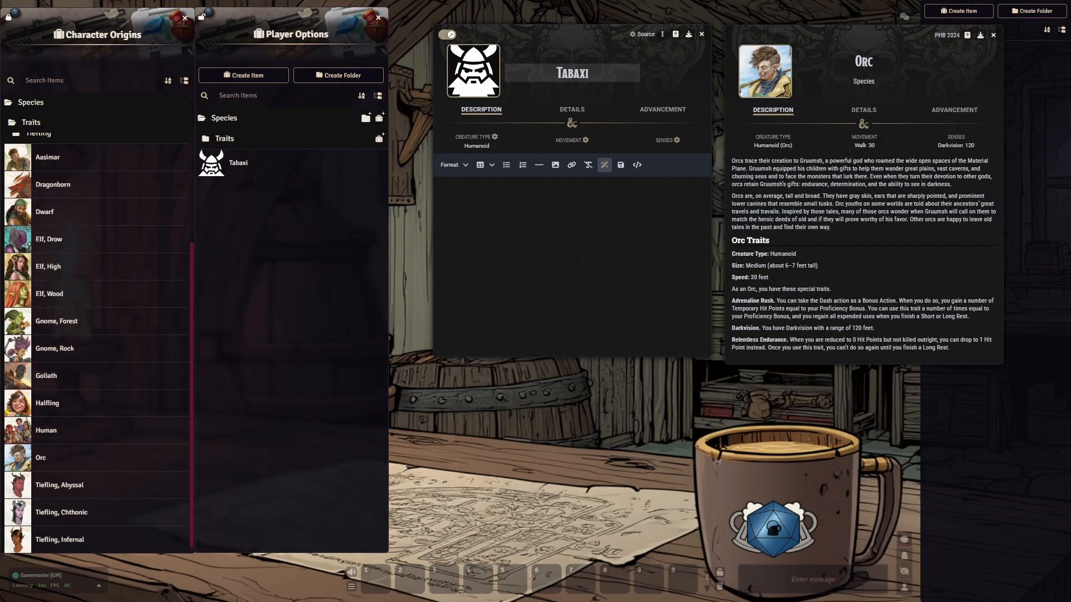
# Fill the Tabaxi description with the two lore paragraphs starting "Created by the Cat Lord" and add a "Tabaxi Traits" line beneath them.
pyautogui.write("Created by the Cat Lord—a divine being of the Upper Planes—to blend the qualities of humanoids and cats, tabaxi are a varied people in both attitude and appearance. In some lands, tabaxi live like the cats they resemble, naturally curious and at home in playful environments. In other places, tabaxi live as other folk do, not exhibiting the feline behavior the Cat Lord intended. Tabaxi's appearance is as varied as their attitudes. Some tabaxi have features or patterning in their fur like tigers, jaguars, or other big cats, while others have appearances more like a house cat. Still others have unique patterns or might style their fur to their preferences—or might even be hairless!")
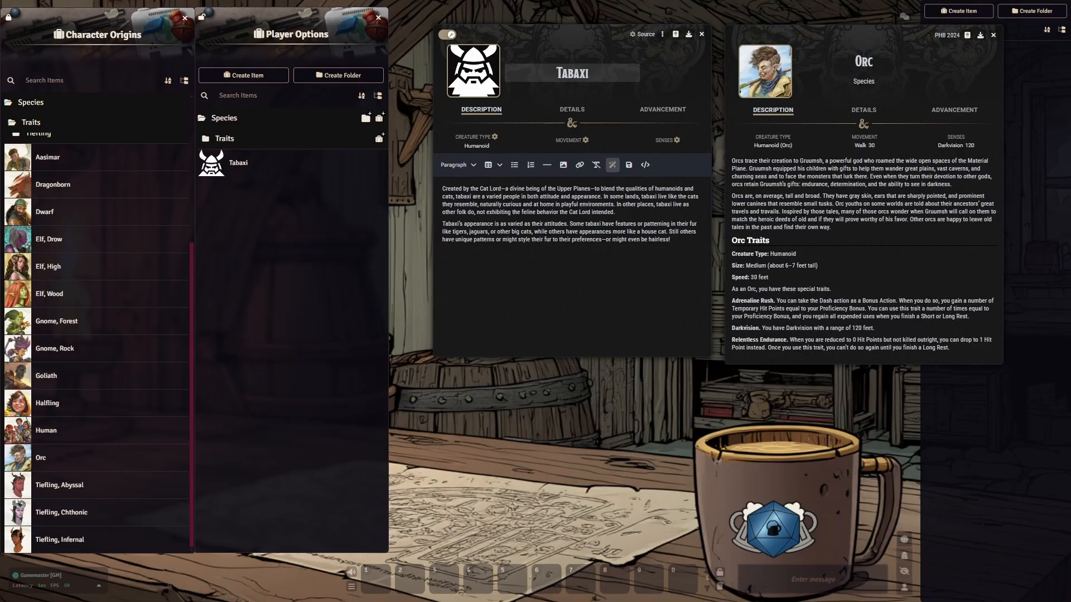
pyautogui.write('Tab')
pyautogui.write('z')
pyautogui.write('xi')
pyautogui.write(' Traits')
# Add an <hr> line below Tabaxi Traits in the description's HTML source, save it, and compare the result in view mode with the Orc sheet.
pyautogui.click(646, 166)
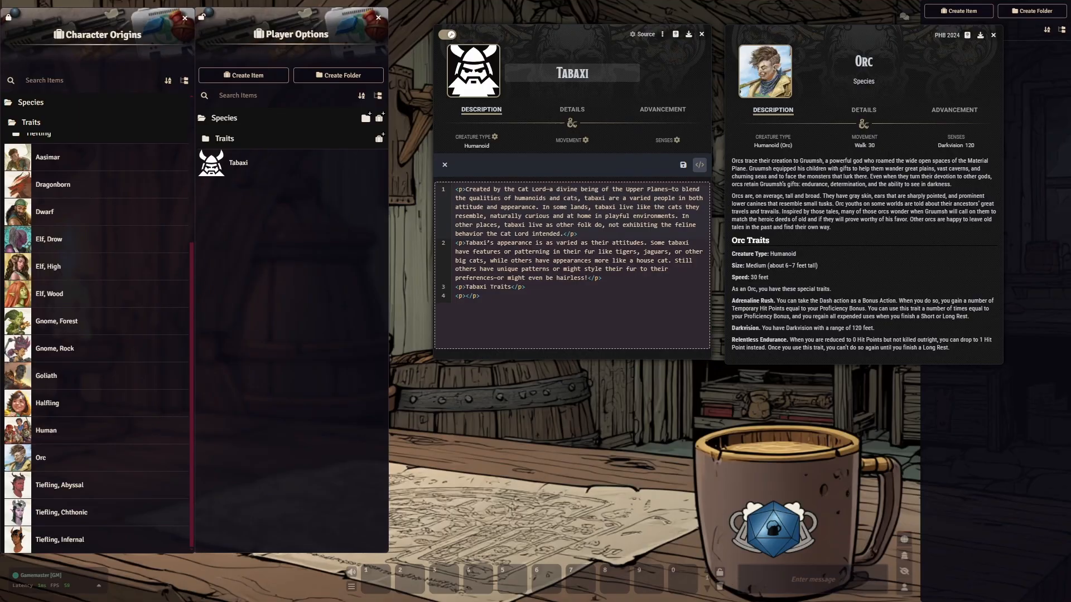
pyautogui.click(536, 287)
pyautogui.press('Return')
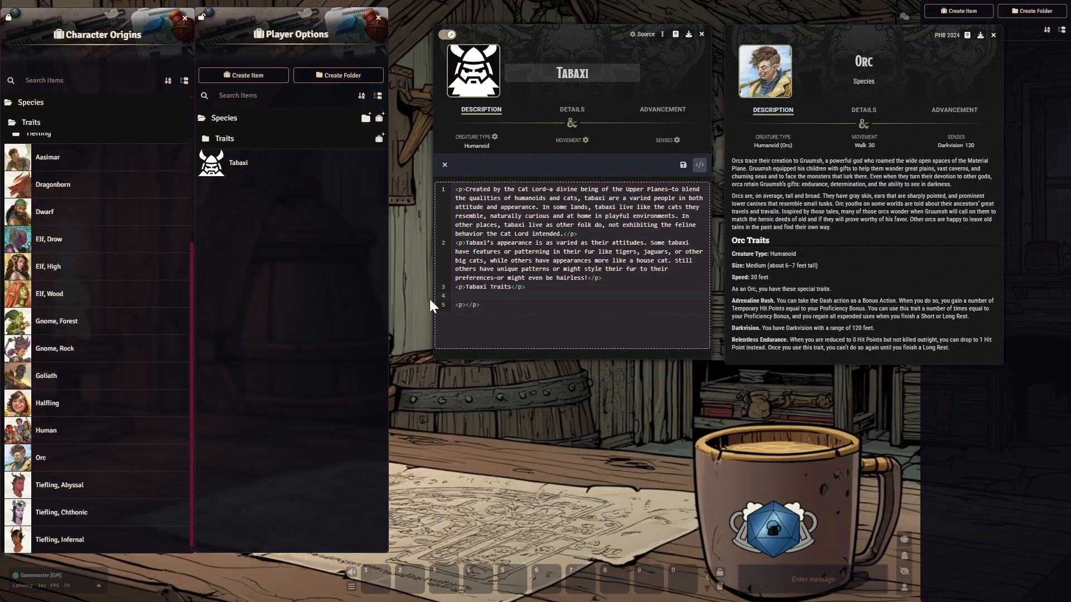
pyautogui.write('<hr>')
pyautogui.click(683, 165)
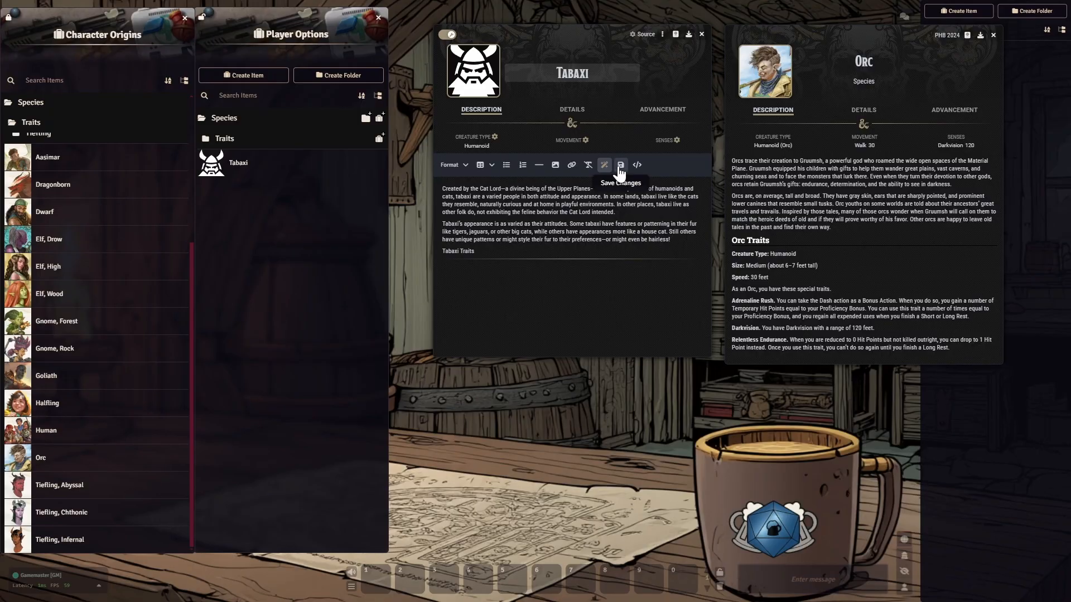
pyautogui.moveTo(445, 39); pyautogui.dragTo(442, 42)
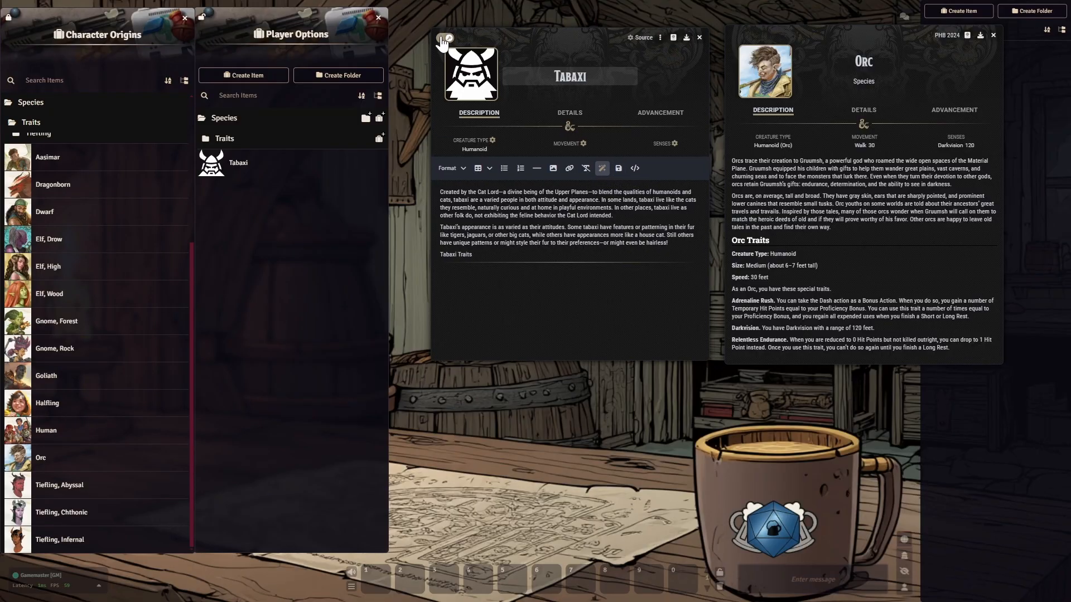
pyautogui.click(444, 38)
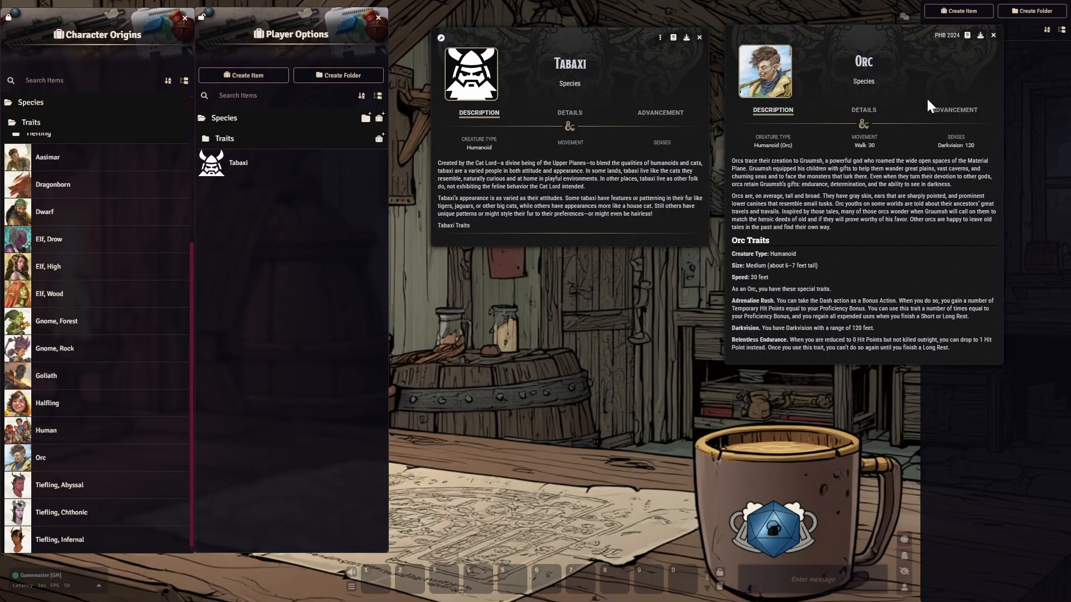
pyautogui.click(445, 38)
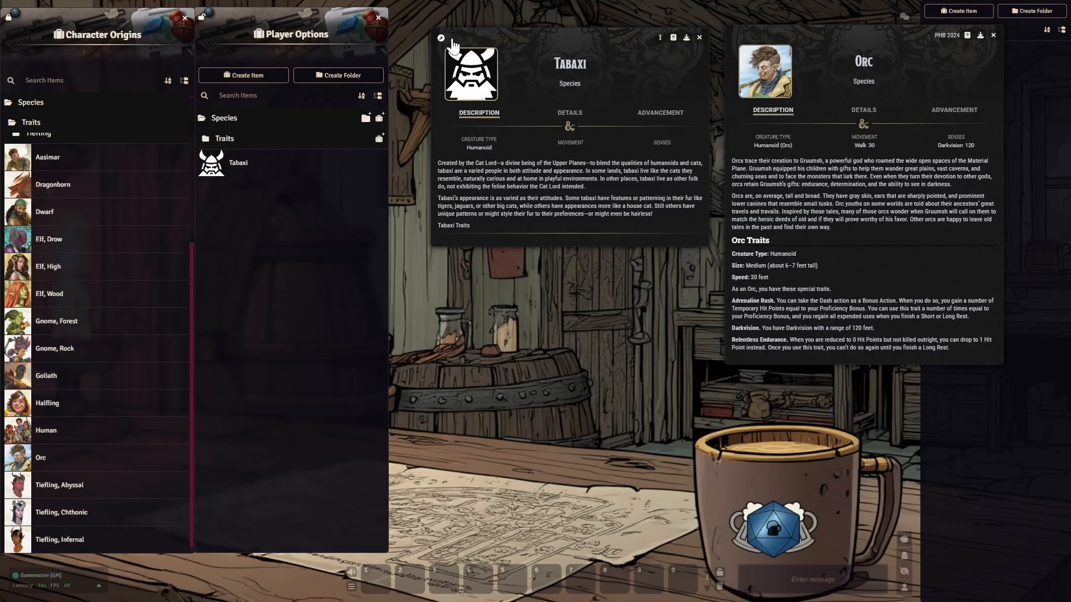
# Import the Orc species into the world's items and show its description's HTML source beside the Tabaxi sheet.
pyautogui.click(981, 36)
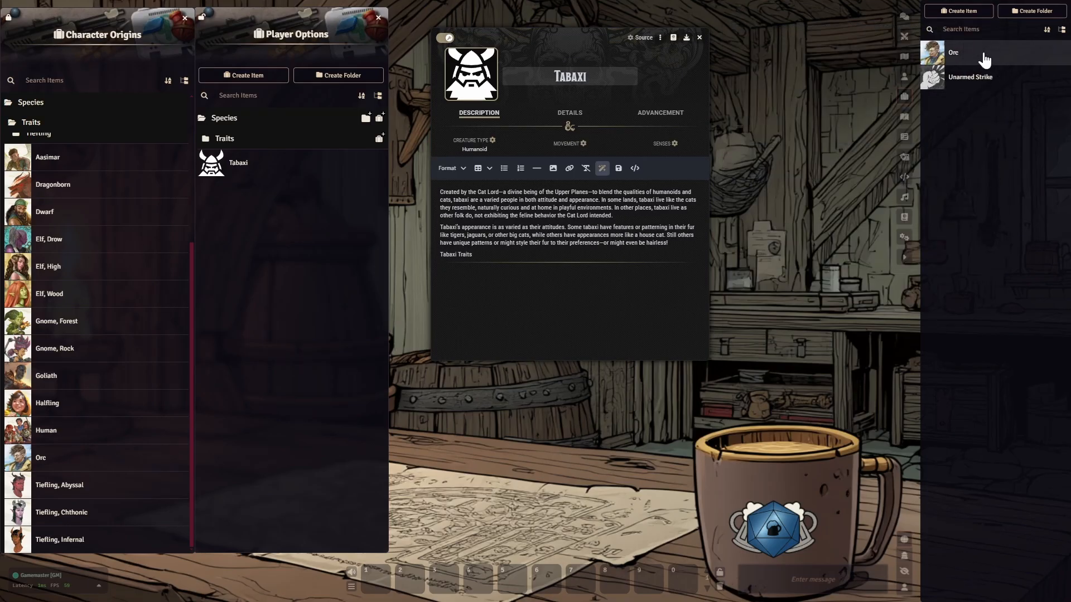
pyautogui.click(967, 56)
pyautogui.moveTo(508, 121); pyautogui.dragTo(872, 9)
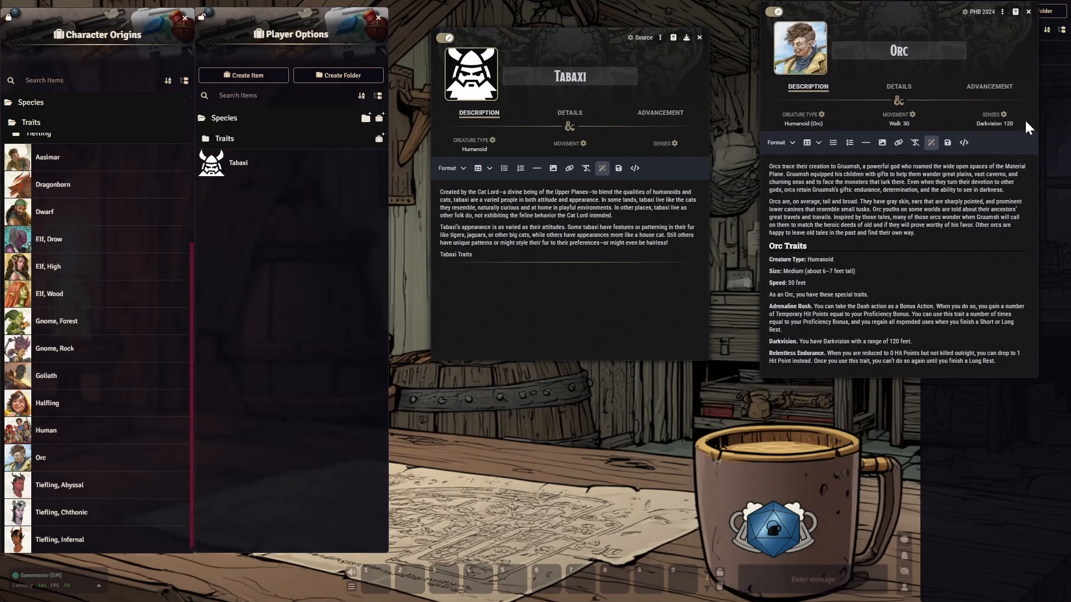
pyautogui.click(962, 143)
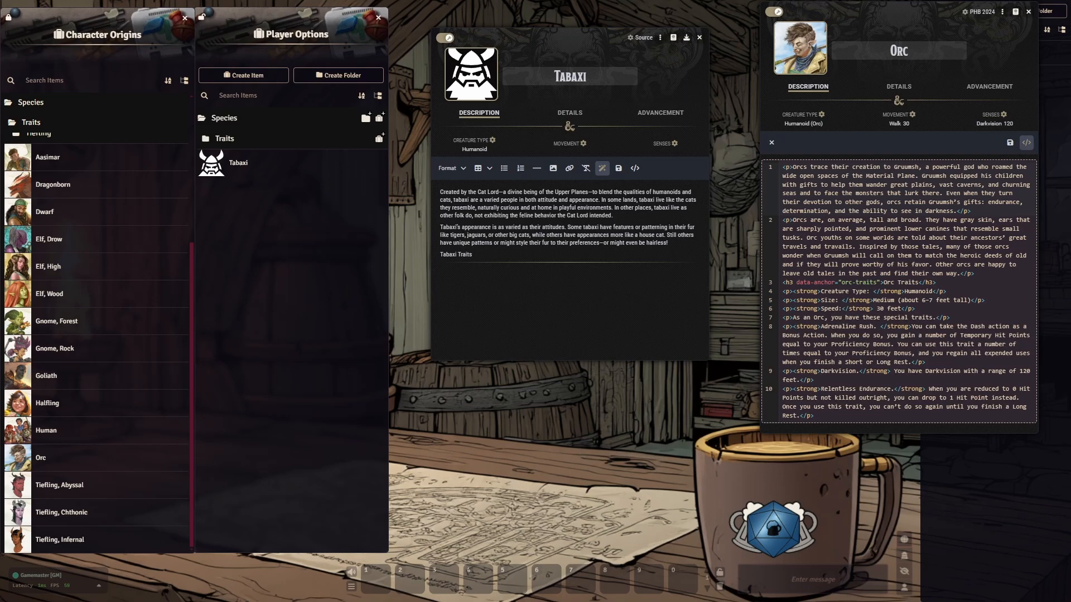
pyautogui.click(635, 169)
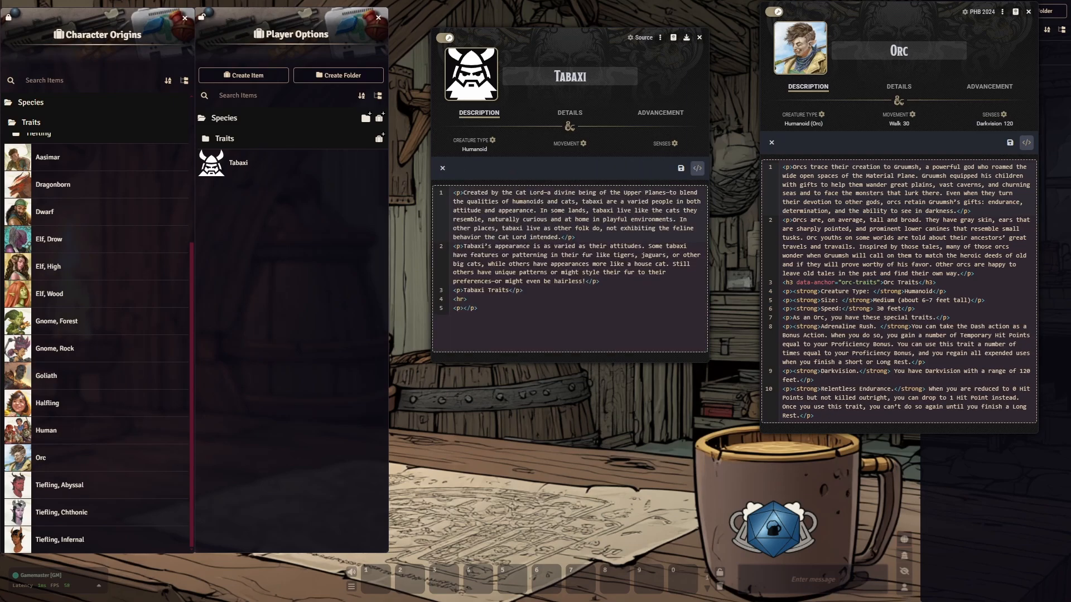
pyautogui.click(460, 290)
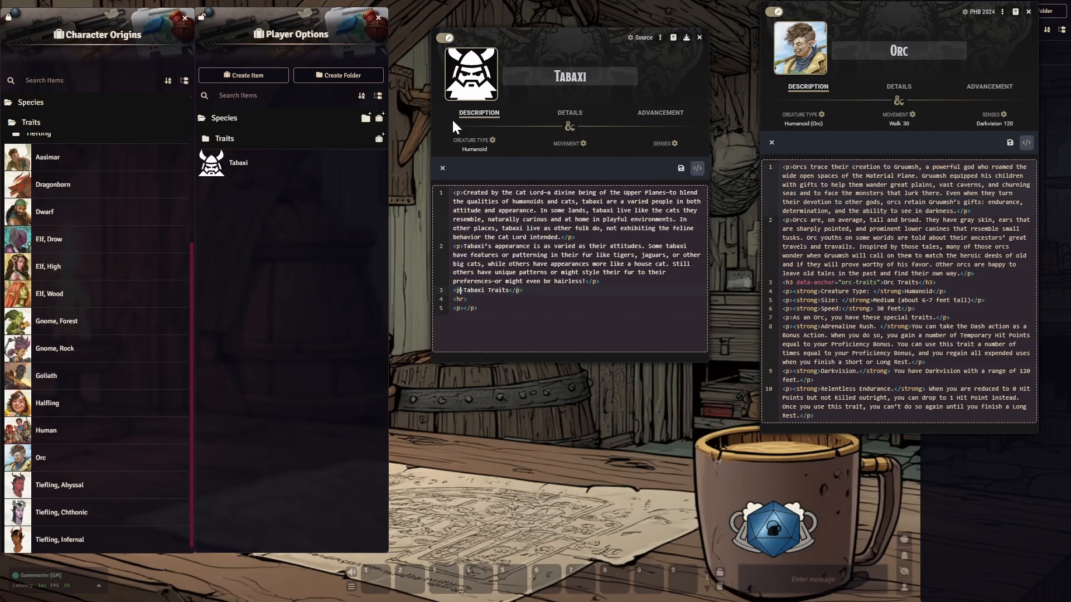
pyautogui.click(443, 168)
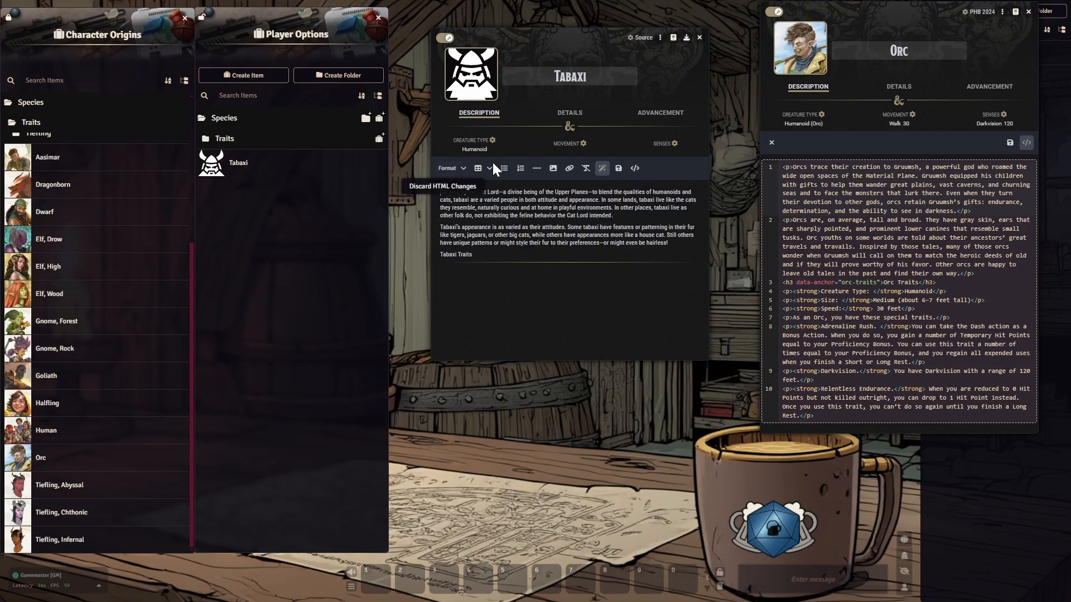
# Format the "Tabaxi Traits" line in the Tabaxi description as Heading 3.
pyautogui.click(463, 169)
pyautogui.click(440, 271)
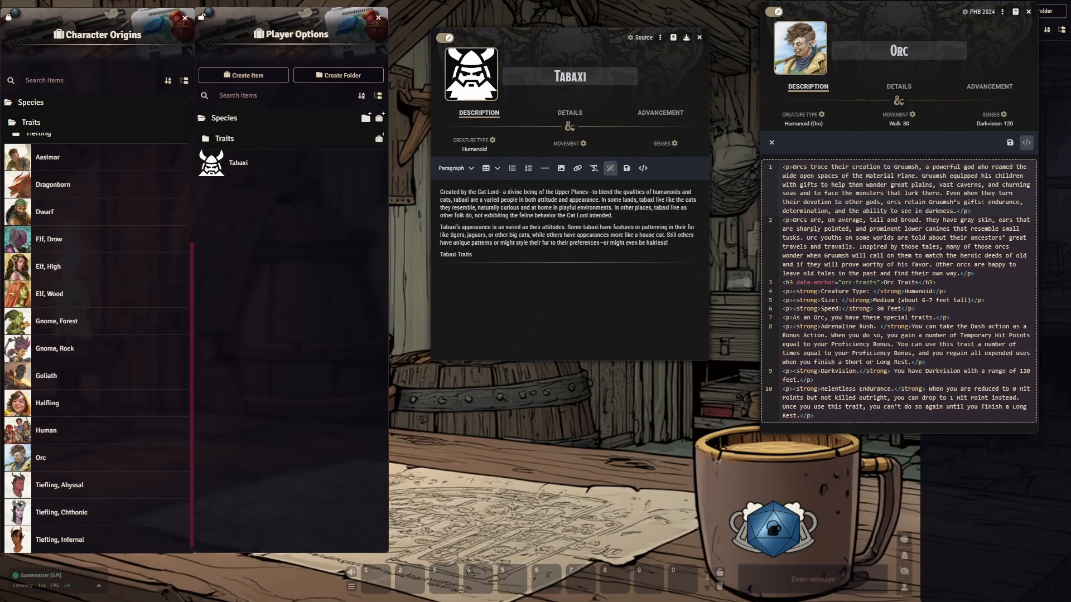
pyautogui.click(456, 167)
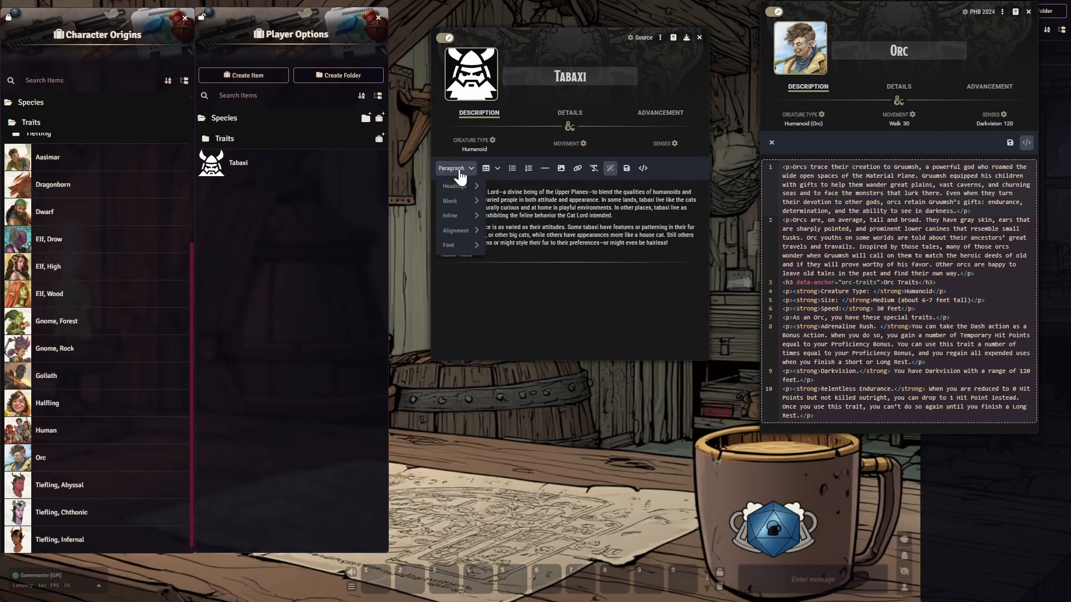
pyautogui.moveTo(465, 187)
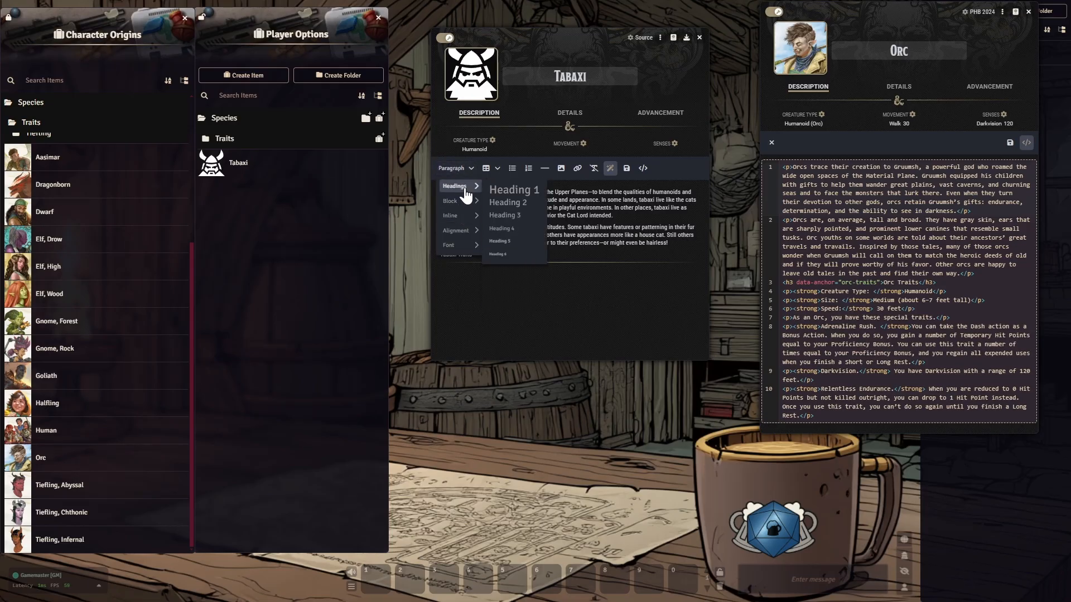
pyautogui.click(509, 215)
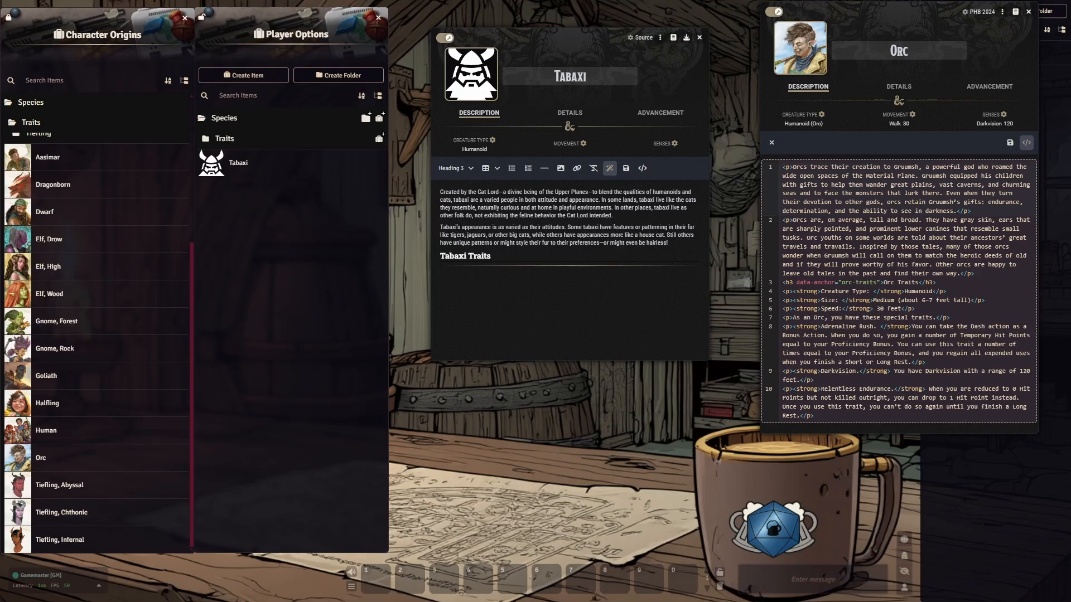
# Remove the <hr> line from the Tabaxi description's HTML source and return both species descriptions to formatted editing.
pyautogui.click(642, 168)
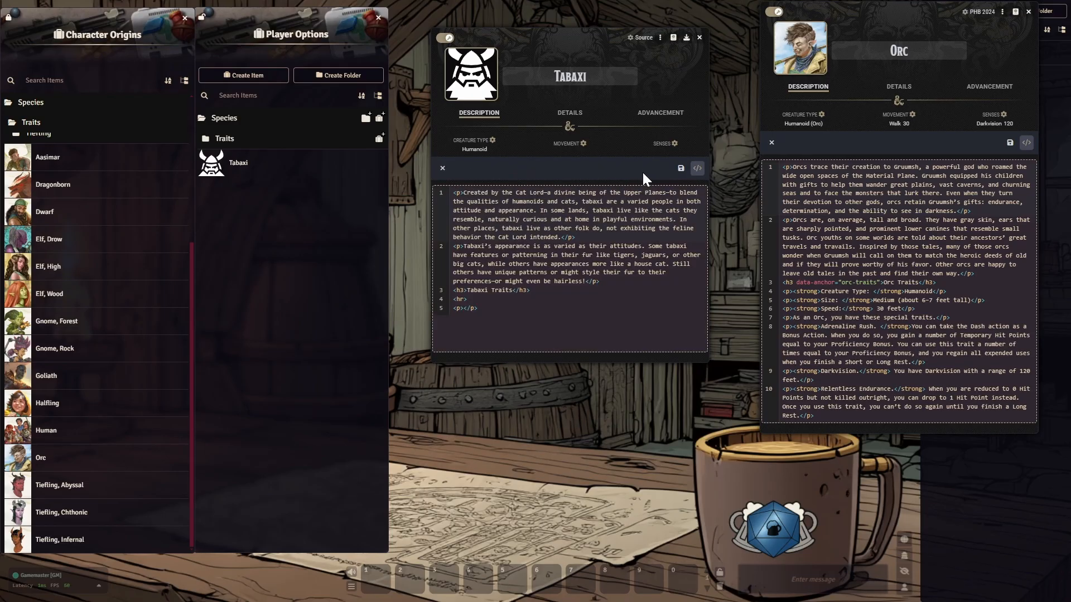
pyautogui.moveTo(468, 300); pyautogui.dragTo(453, 299)
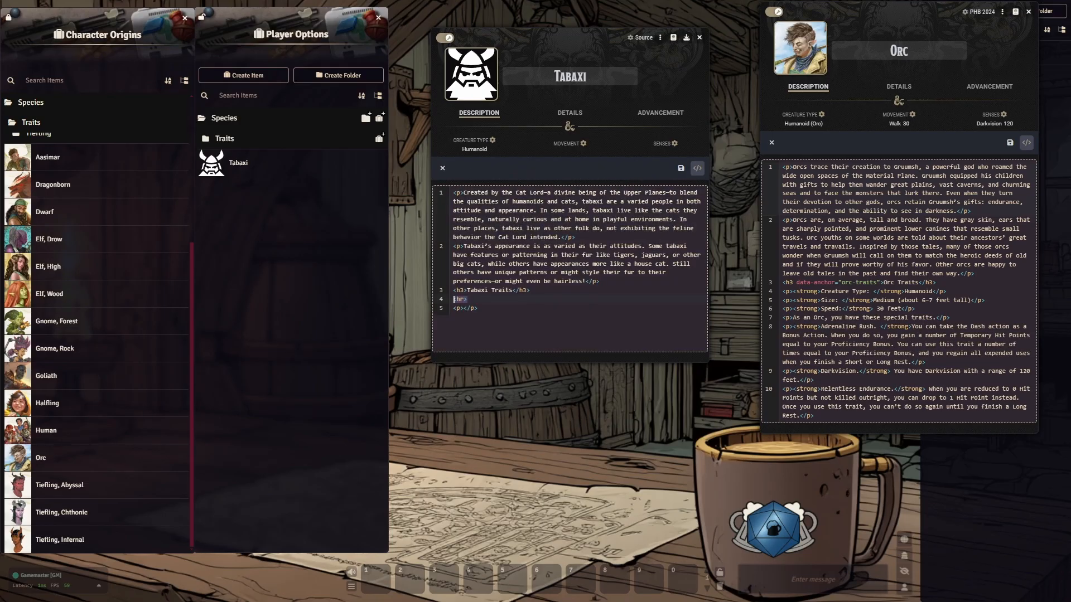
pyautogui.press('BackSpace')
pyautogui.press('BackSpace')
pyautogui.click(679, 168)
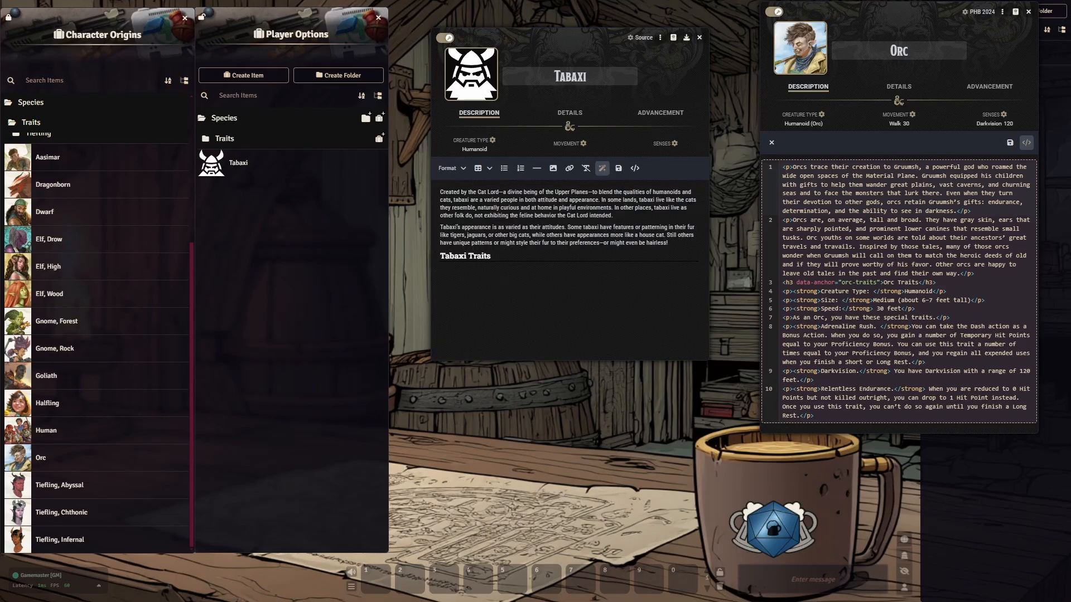
pyautogui.click(1010, 143)
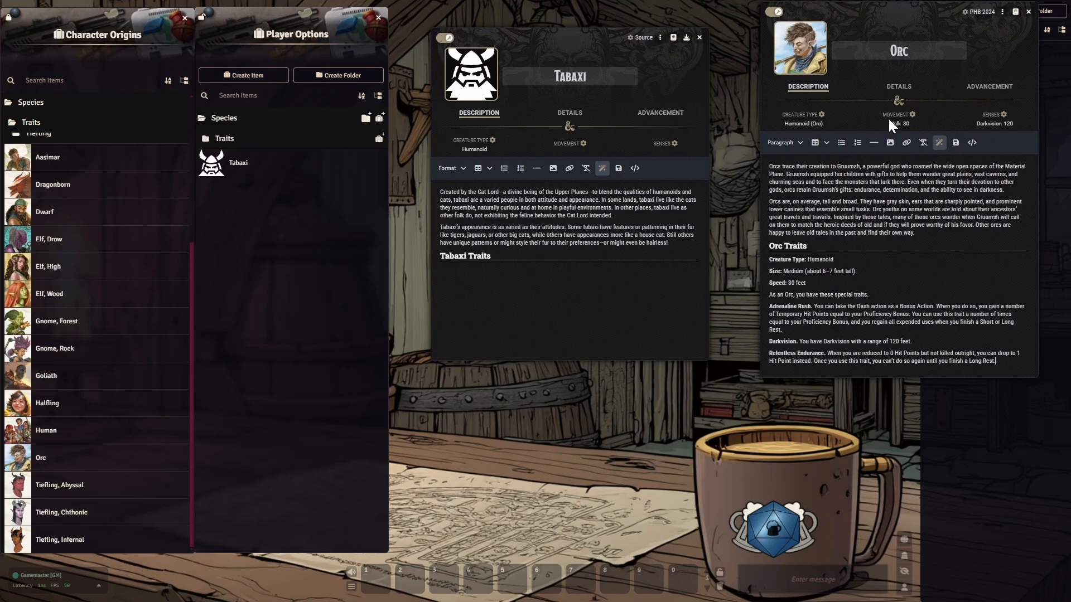
# Set the Tabaxi creature type's subtype to "(Tabaxi" and close the creature type settings.
pyautogui.click(493, 141)
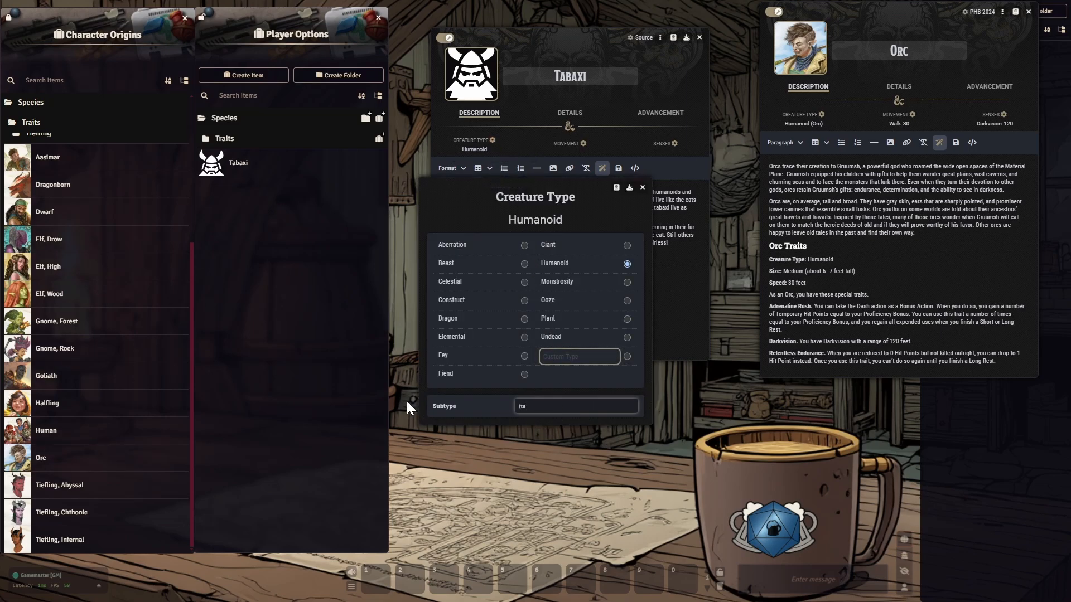
pyautogui.write('(taba')
pyautogui.write('xi')
pyautogui.click(597, 218)
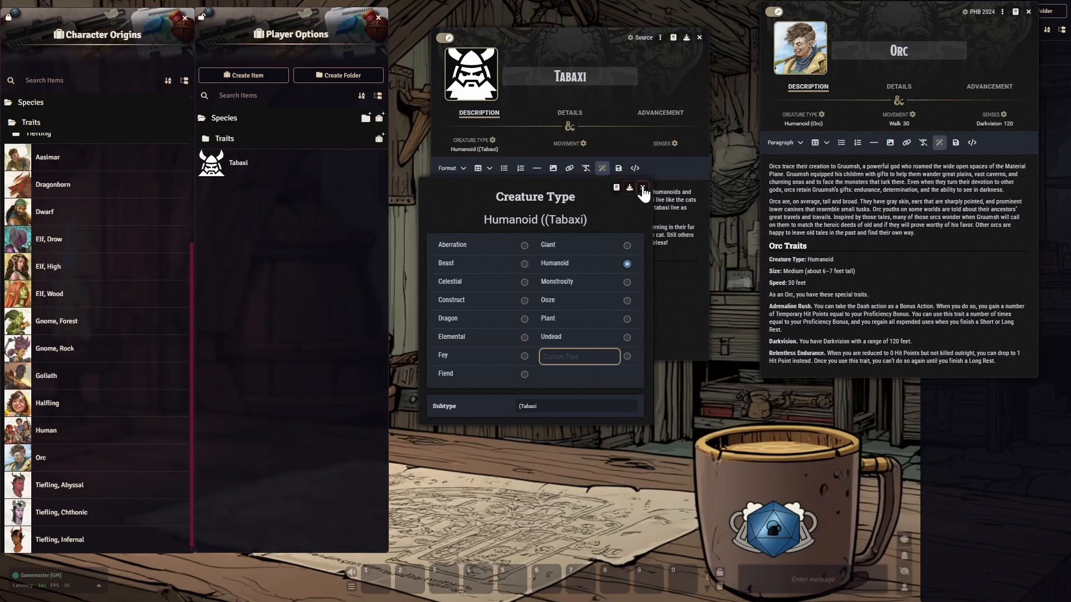
pyautogui.click(630, 188)
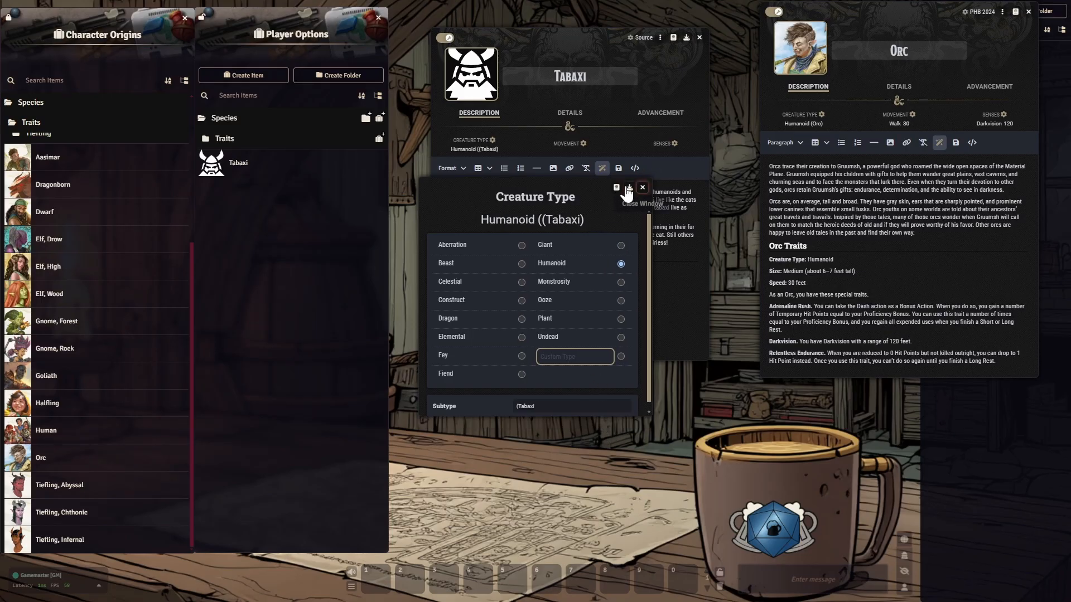
# Set the Tabaxi's climb and walk movement speeds to 30 feet each.
pyautogui.click(583, 144)
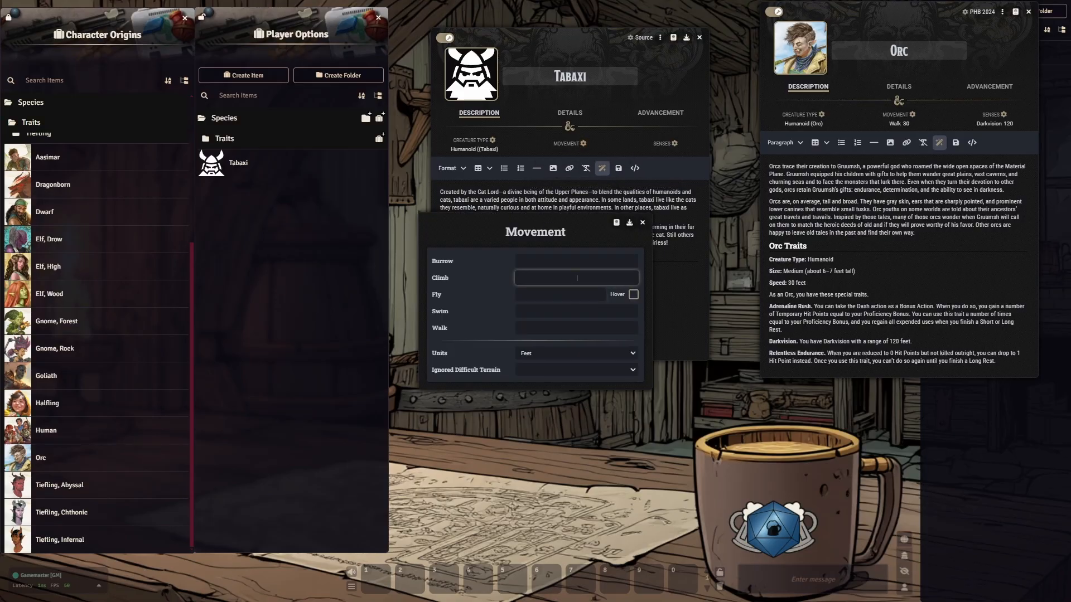
pyautogui.write('30')
pyautogui.click(616, 242)
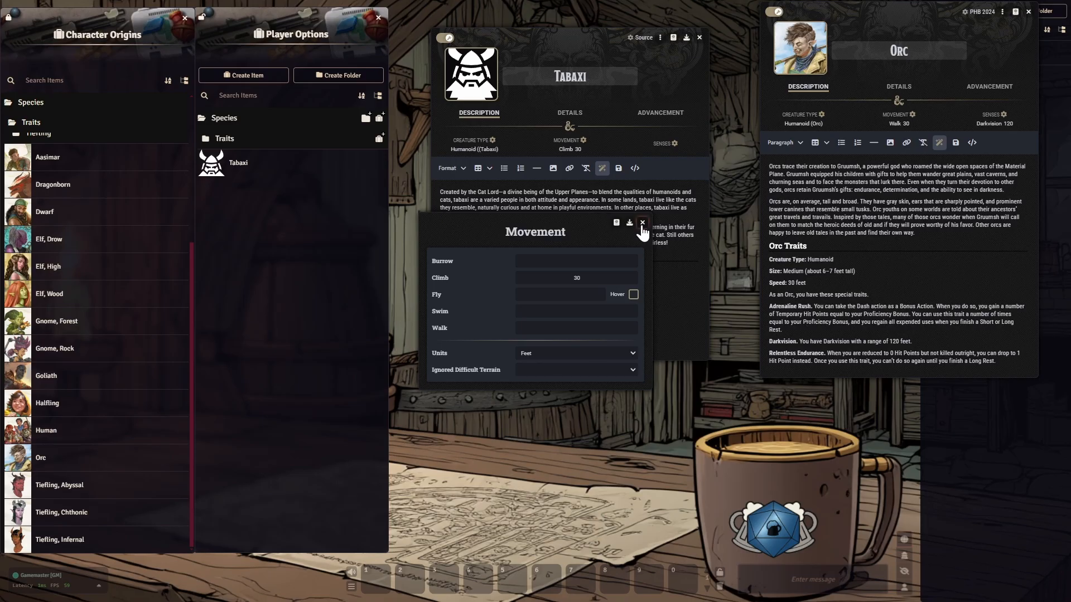
pyautogui.click(642, 224)
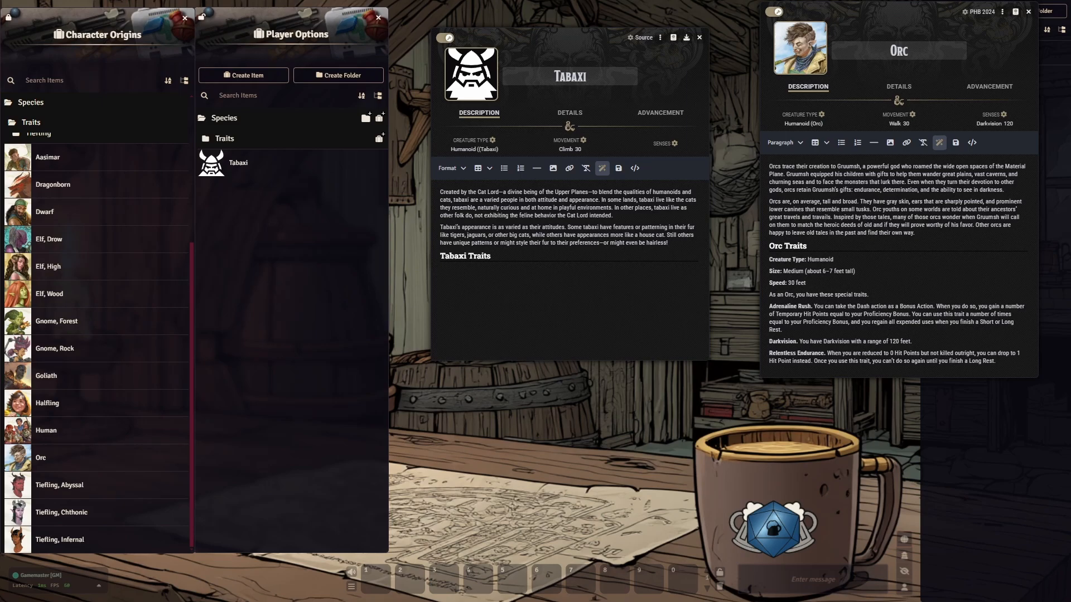
pyautogui.click(583, 140)
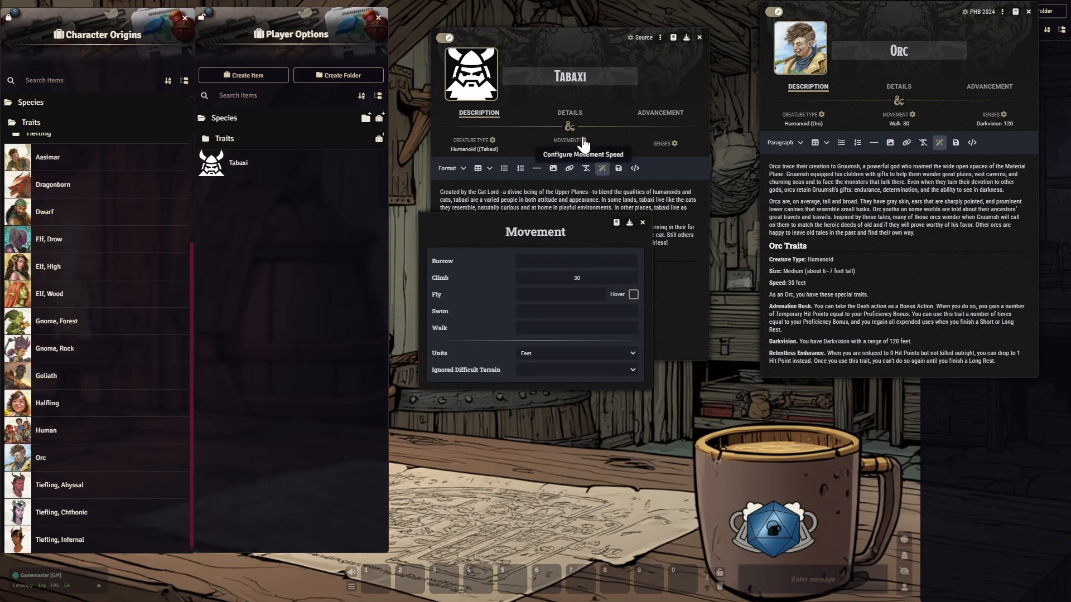
pyautogui.click(577, 328)
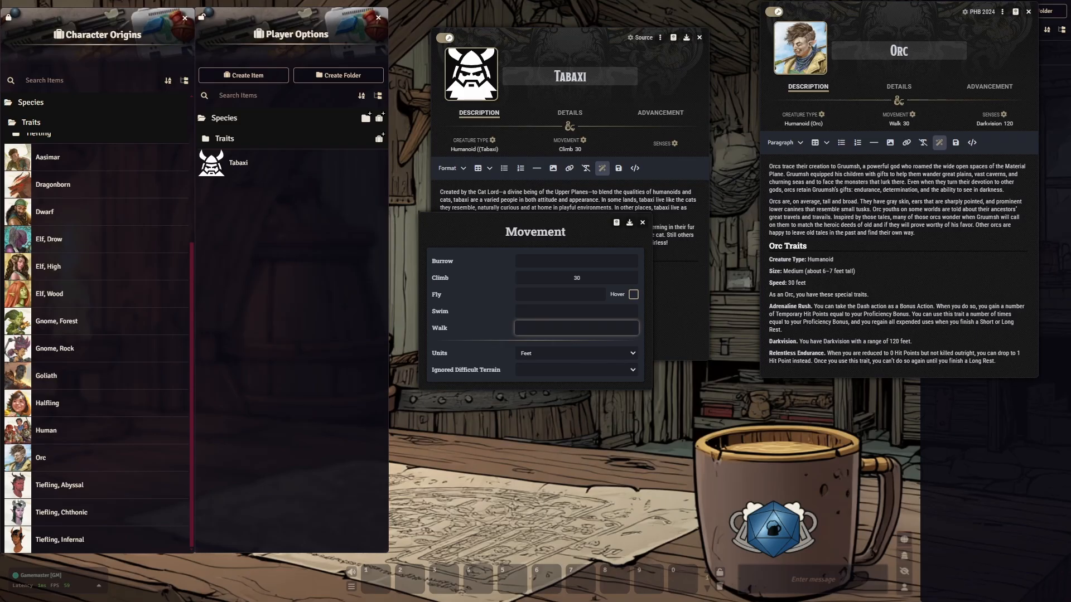
pyautogui.write('30')
pyautogui.moveTo(615, 228); pyautogui.dragTo(620, 222)
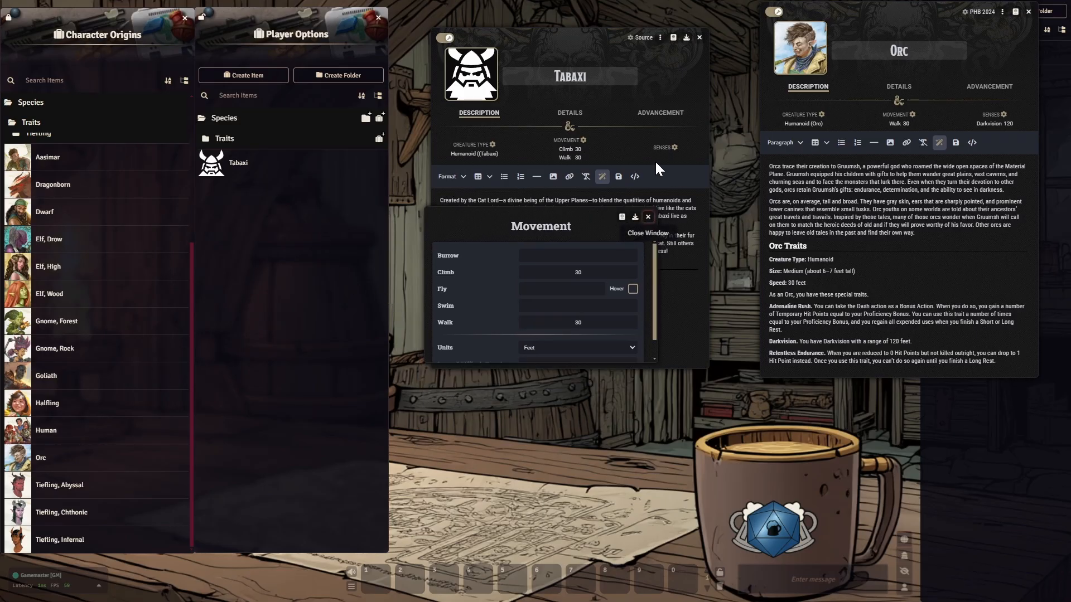
pyautogui.click(649, 216)
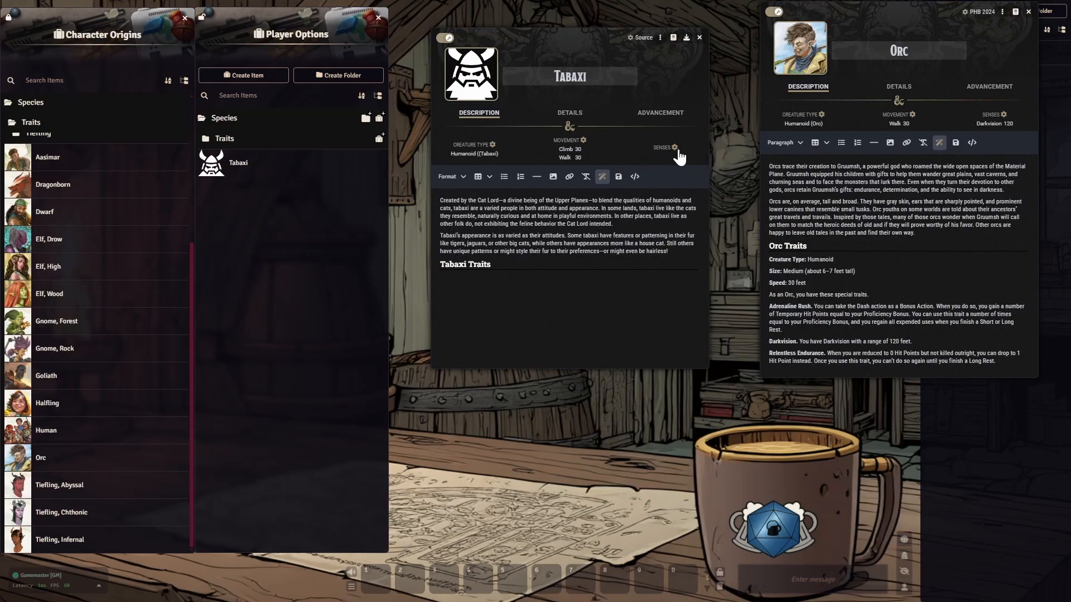
# Give the Tabaxi species darkvision of 60 feet in its senses.
pyautogui.click(674, 148)
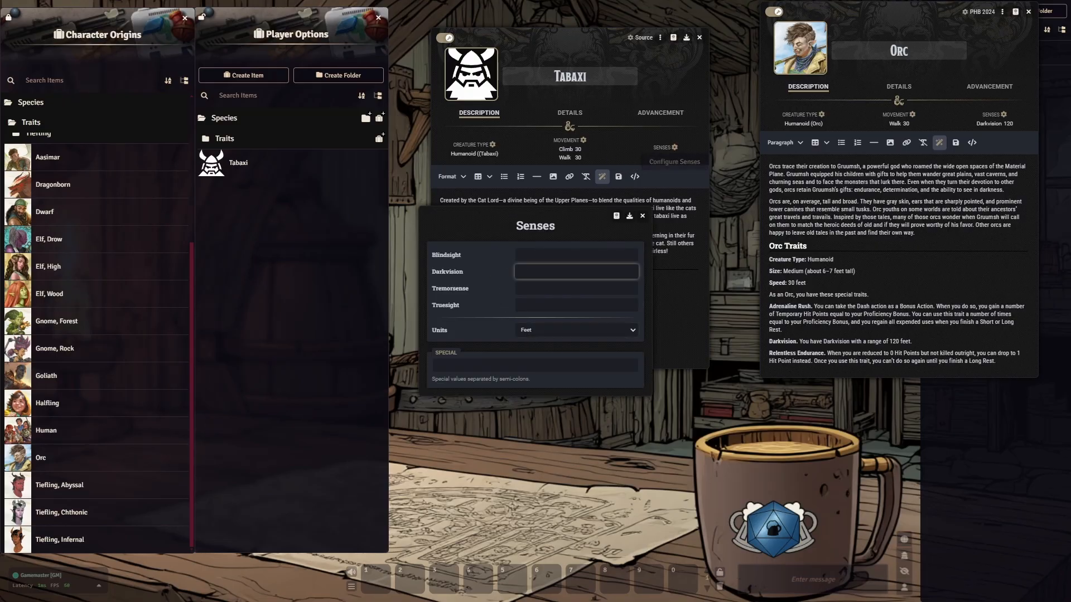
pyautogui.write('60')
pyautogui.click(505, 238)
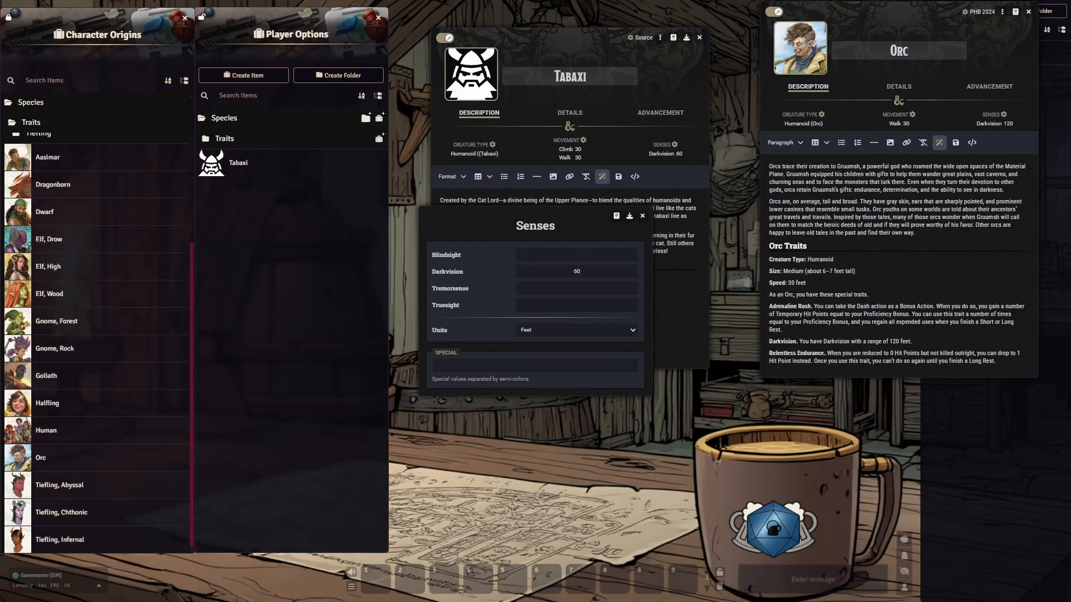
pyautogui.click(643, 216)
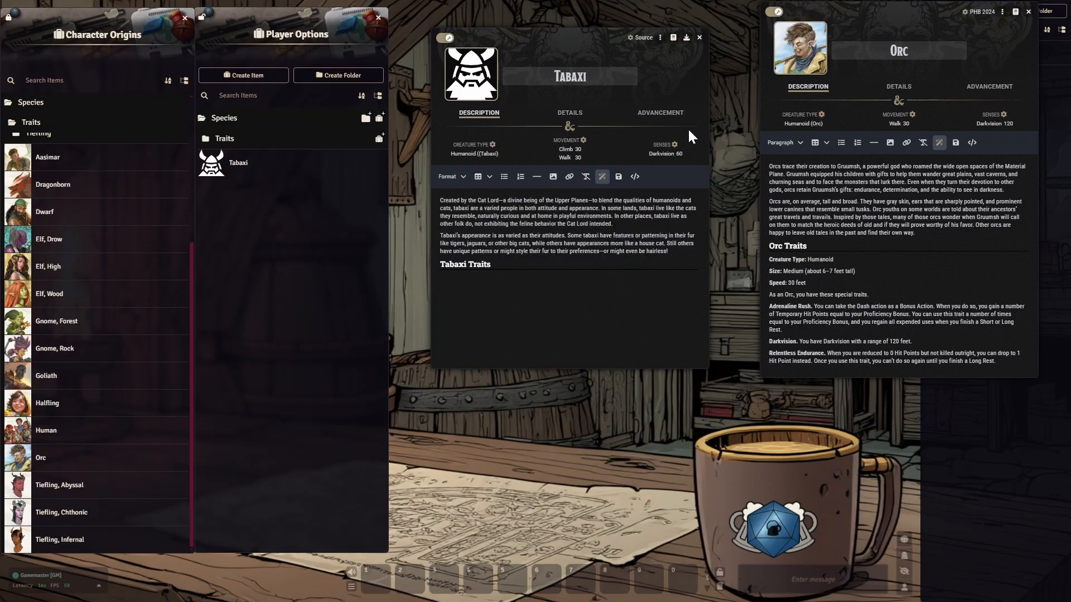
pyautogui.click(774, 11)
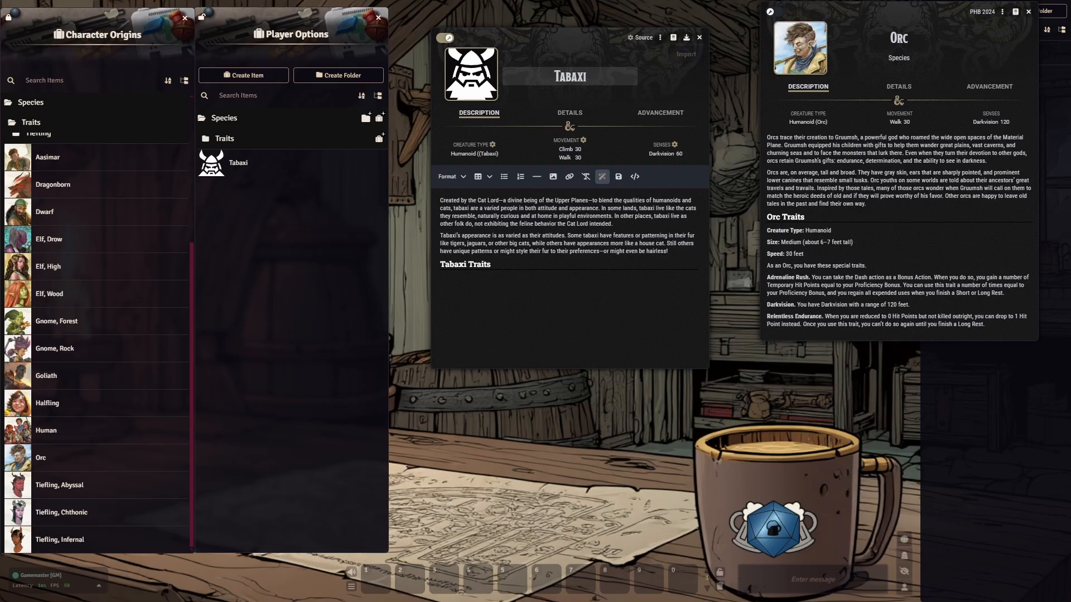
pyautogui.click(770, 12)
pyautogui.click(441, 278)
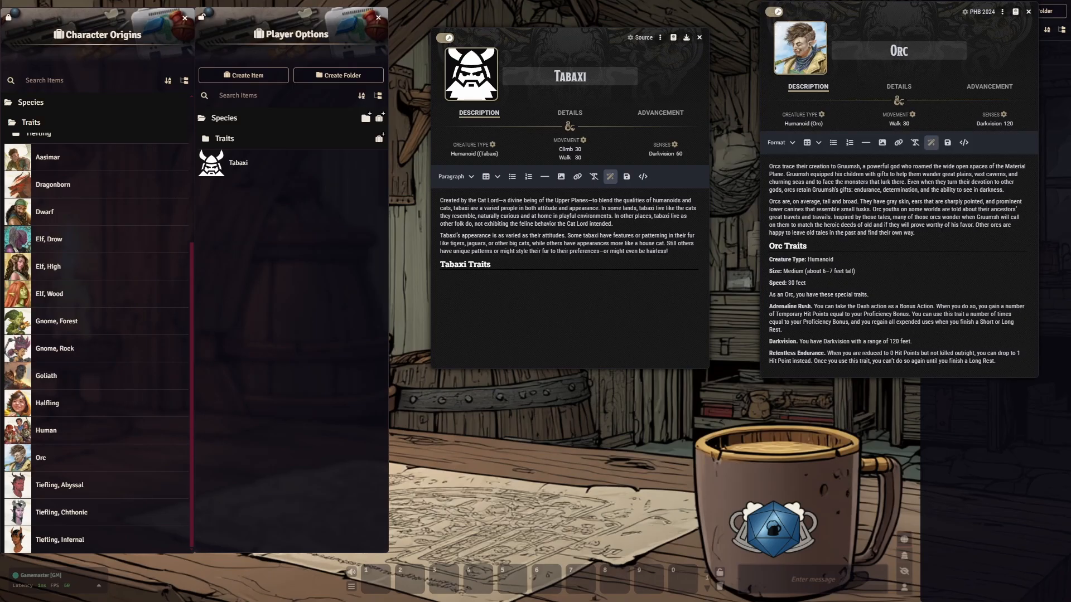
pyautogui.write('Creature')
pyautogui.write(' Type')
pyautogui.write(': Humani')
pyautogui.write('oid')
pyautogui.write('Size')
pyautogui.moveTo(426, 281); pyautogui.dragTo(432, 280)
pyautogui.press('BackSpace')
# Copy the Orc's trait text, from Creature Type through Relentless Endurance, beneath the Tabaxi Traits heading.
pyautogui.moveTo(996, 362); pyautogui.dragTo(770, 260)
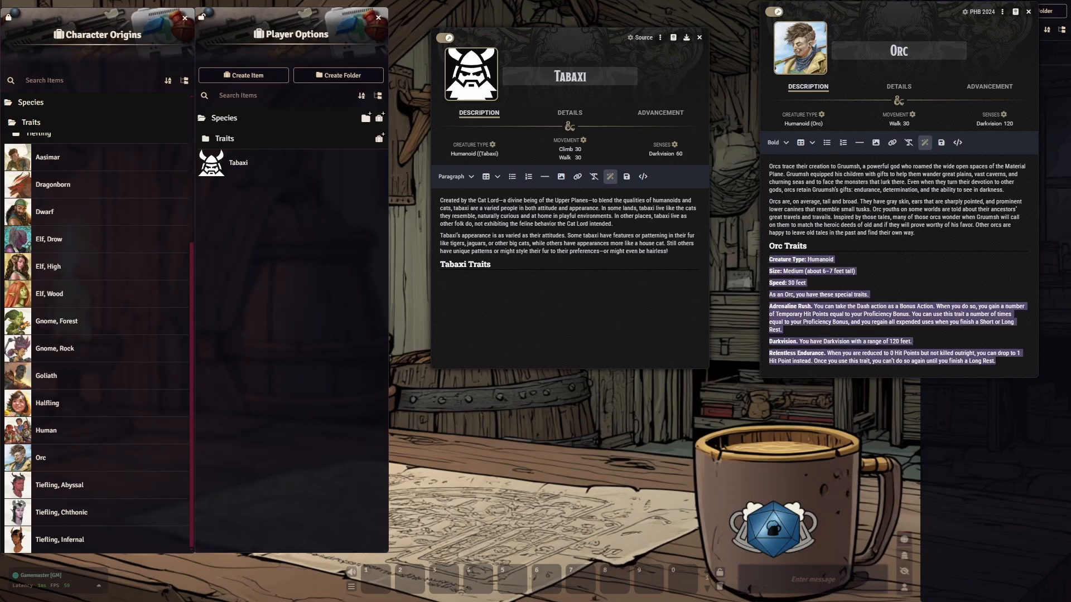
pyautogui.click(444, 278)
pyautogui.write('Creature Type: Humanoid Size: Medium (about 6–7 feet tall) Speed: 30 feet As an Orc, you have these special traits. Adrenaline Rush. You can take the Dash action as a Bonus Action. When you do so, you gain a number of Temporary Hit Points equal to your Proficiency Bonus. You can use this trait a number of times equal to your Proficiency Bonus, and you regain all expended uses when you finish a Short or Long Rest. Darkvision. You have Darkvision with a range of 120 feet. Relentless Endurance. When you are reduced to 0 Hit Points but not killed outright, you can drop to 1 Hit Point instead. Once you use this trait, you can’t do so again until you finish a Long Rest.')
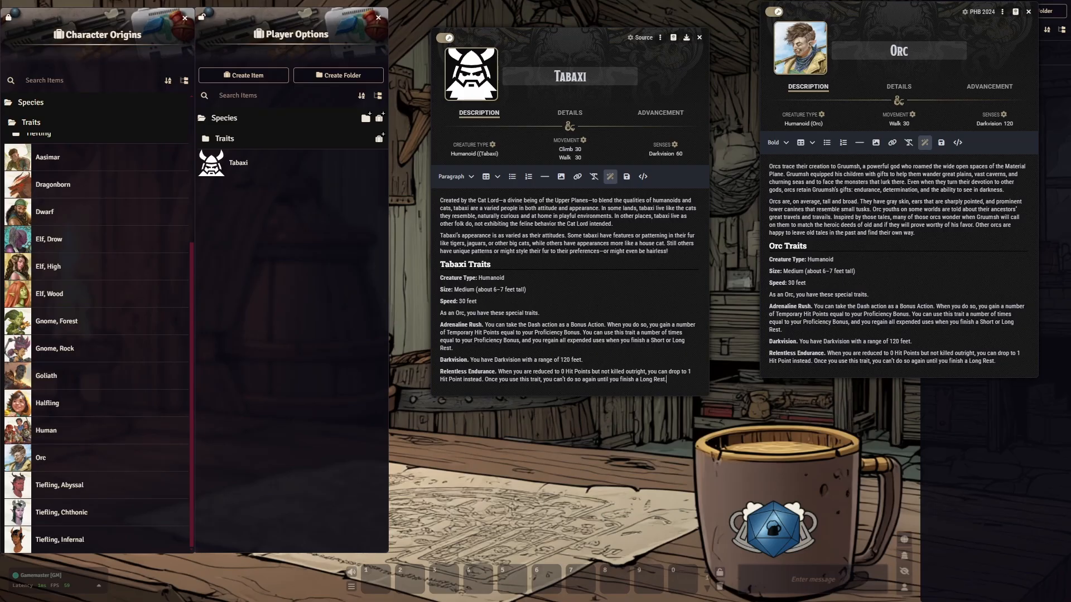
# Insert "Small or" before Medium in the Tabaxi Size line and open the Human species beside it as a wording reference.
pyautogui.click(455, 289)
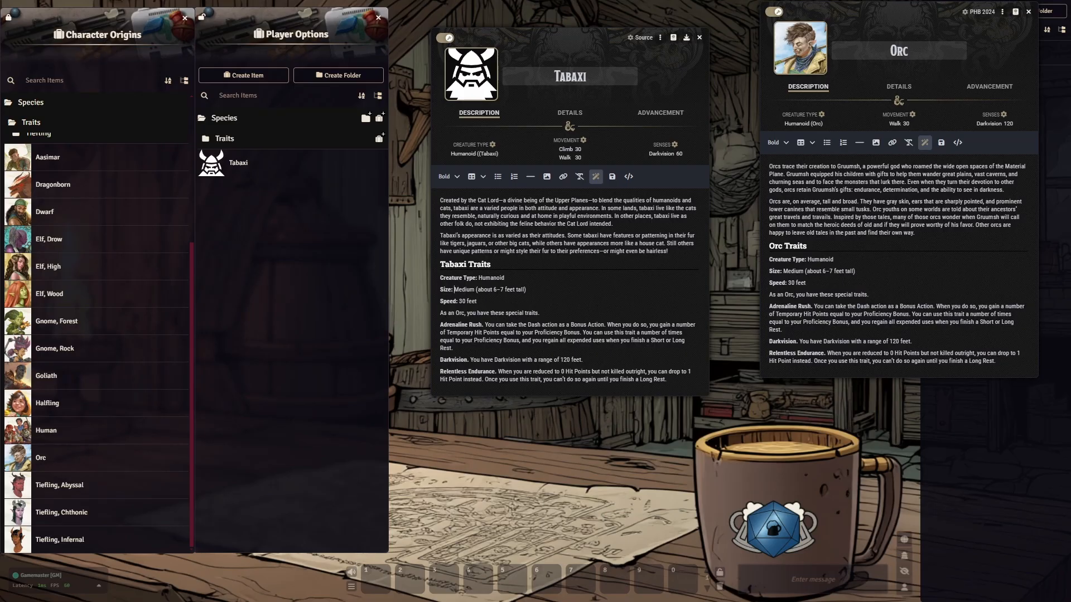
pyautogui.write('Small or')
pyautogui.click(51, 431)
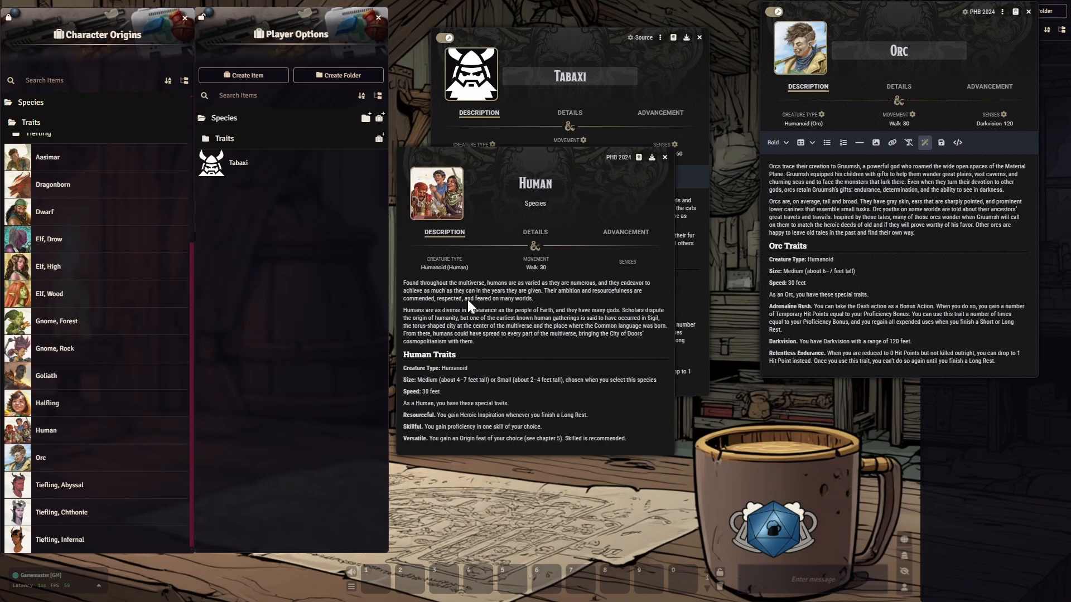
pyautogui.moveTo(511, 146); pyautogui.dragTo(864, 103)
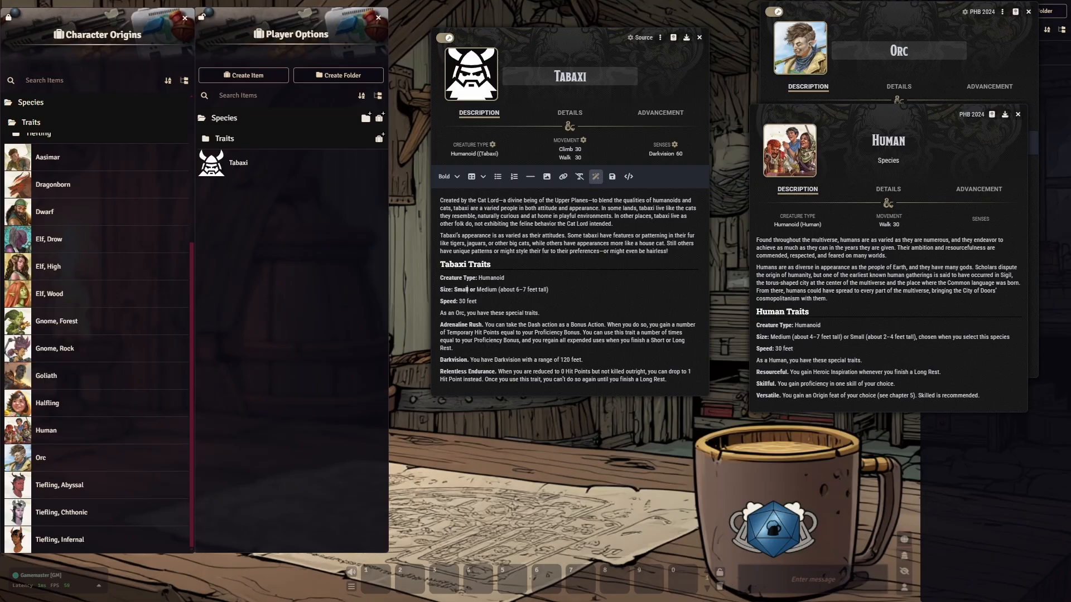
# Rewrite the Tabaxi Size line as "Medium (about 4–7 feet tall) or Small (about 2 - 4 feet tall), chosen when you select this species".
pyautogui.press('Left')
pyautogui.press('Delete')
pyautogui.press('Delete')
pyautogui.press('Delete')
pyautogui.press('Delete')
pyautogui.press('Delete')
pyautogui.press('Delete')
pyautogui.press('Delete')
pyautogui.press('Delete')
pyautogui.press('Delete')
pyautogui.press('Right')
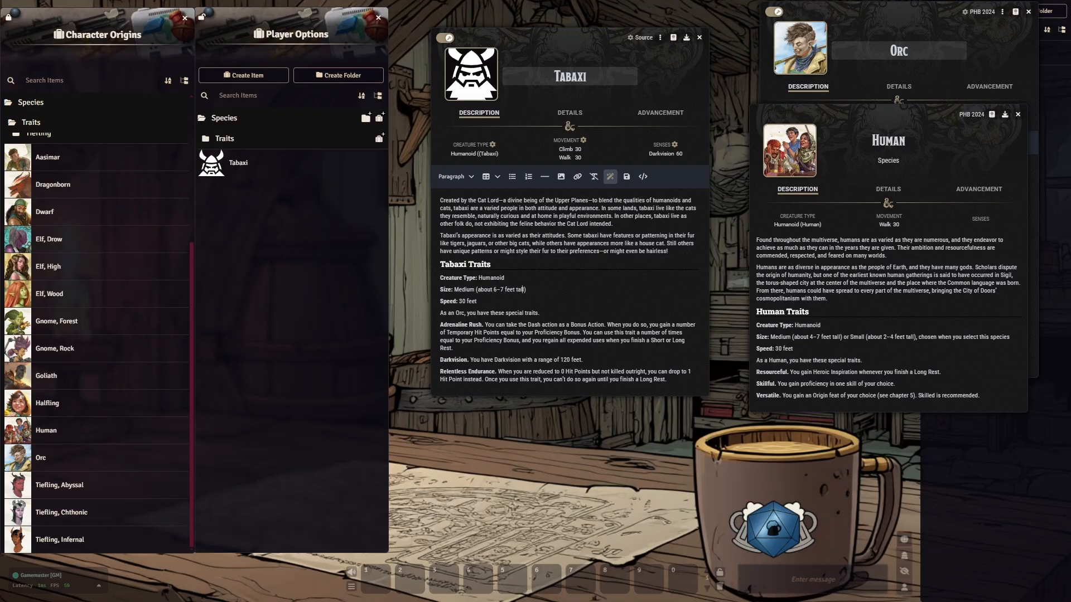
pyautogui.write('or Smal')
pyautogui.press('Delete')
pyautogui.write('4')
pyautogui.press('Right')
pyautogui.press('Right')
pyautogui.press('Right')
pyautogui.press('Right')
pyautogui.write('about 2-4')
pyautogui.write('  - 4')
pyautogui.write(' f')
pyautogui.write('eet tall')
pyautogui.write('), chosen')
pyautogui.write(' when you selec')
pyautogui.write('t this specie')
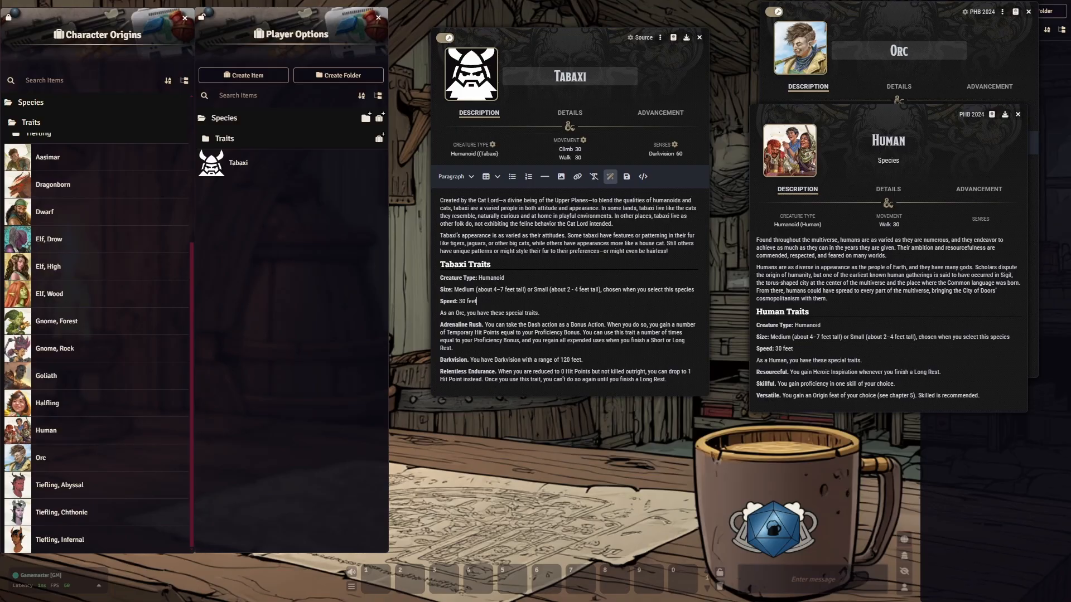
# Extend the Tabaxi Speed line after "30 feet" with a clause granting a climbing speed equal to the walking speed.
pyautogui.write('and')
pyautogui.write(' yo uhave ')
pyautogui.write('20')
pyautogui.press('BackSpace')
pyautogui.write('30')
pyautogui.press('BackSpace')
pyautogui.press('BackSpace')
pyautogui.press('BackSpace')
pyautogui.press('BackSpace')
pyautogui.press('BackSpace')
pyautogui.press('BackSpace')
pyautogui.press('BackSpace')
pyautogui.press('BackSpace')
pyautogui.press('BackSpace')
pyautogui.write('u have a clibmbing sepped')
pyautogui.press('BackSpace')
pyautogui.press('BackSpace')
pyautogui.press('BackSpace')
pyautogui.press('BackSpace')
pyautogui.write('peed')
pyautogui.write(' equal to yoru walking speed')
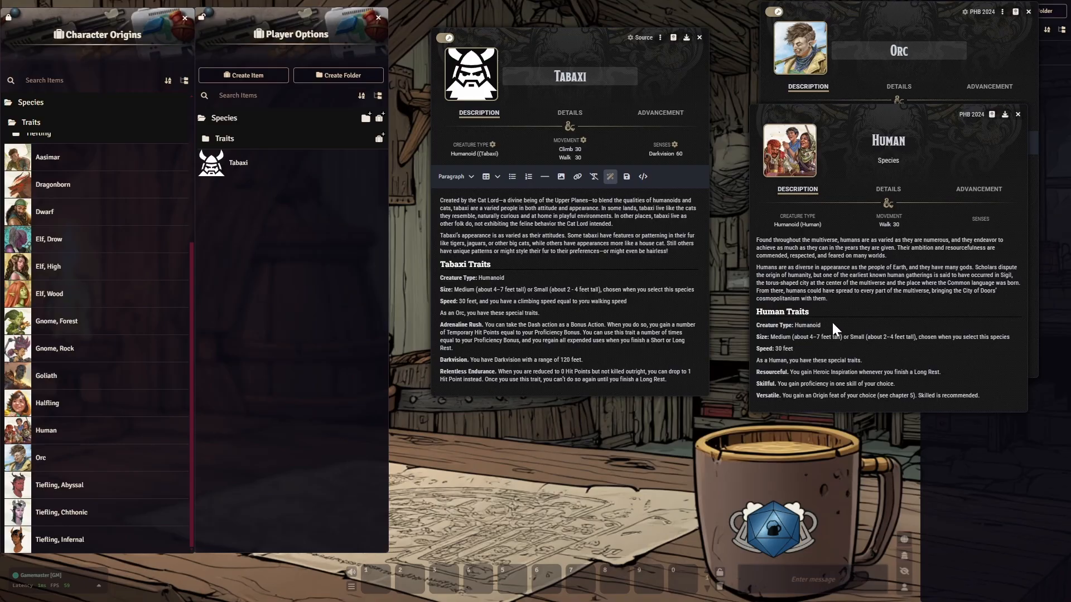
# Replace "Orc" with "Tabaxi" in the special traits sentence and set the Darkvision trait's range to 60 feet.
pyautogui.doubleClick(460, 313)
pyautogui.write('Tabaxi')
pyautogui.moveTo(561, 360); pyautogui.dragTo(571, 361)
pyautogui.write('60')
# Rename the Adrenaline Rush trait in the Tabaxi description to "Cat's Claws".
pyautogui.moveTo(440, 325); pyautogui.dragTo(482, 325)
pyautogui.write('Cats')
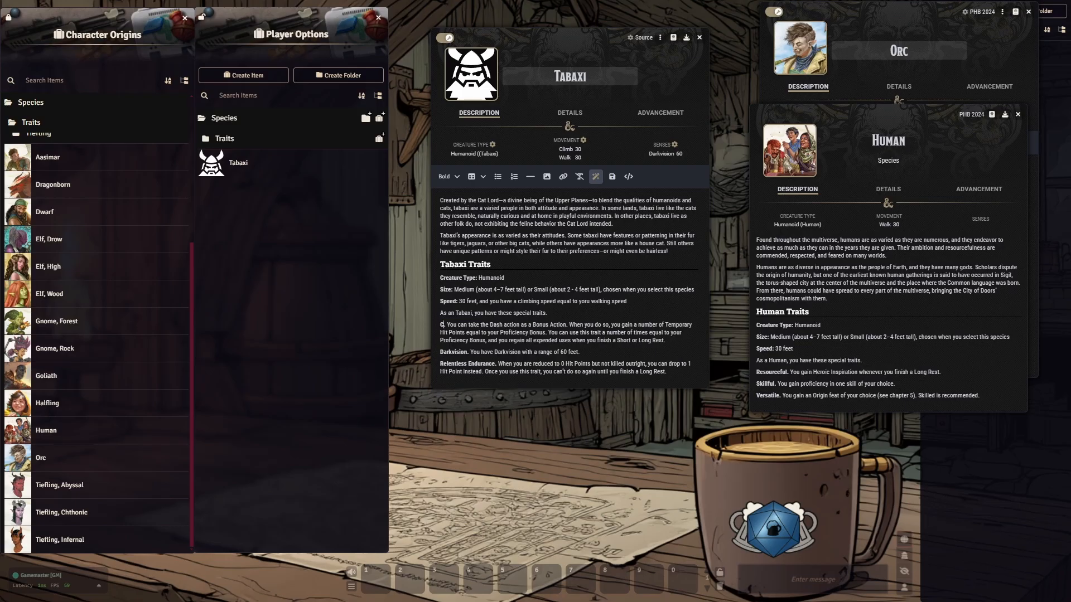
pyautogui.press('BackSpace')
pyautogui.write("'s Claw")
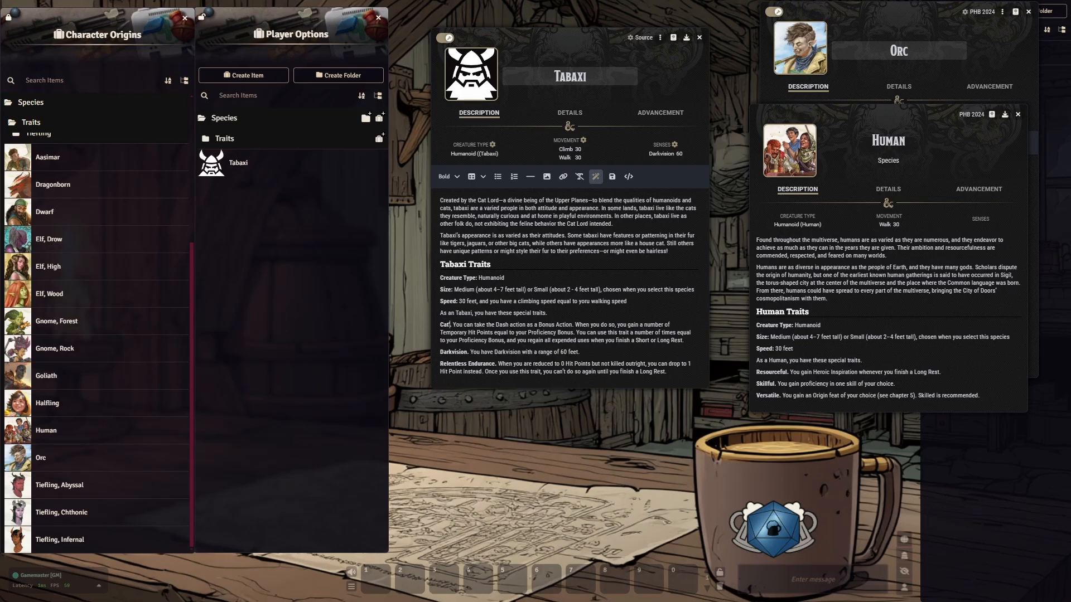
pyautogui.write('s')
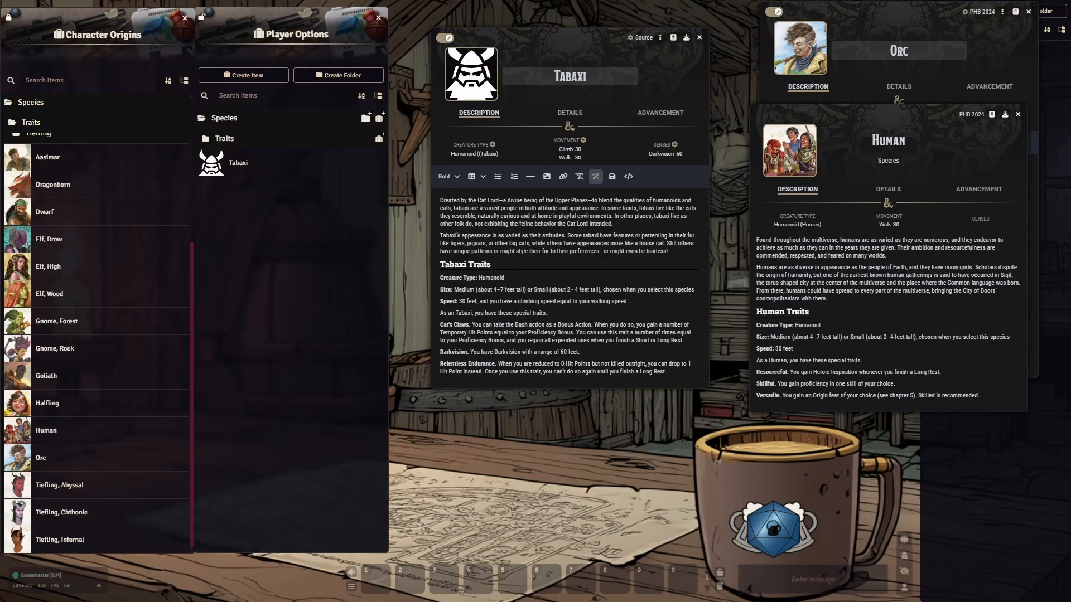
# Replace the Cat's Claws rules text with the unarmed strike wording dealing 1d6 + Strength modifier slashing damage, pasted without its source formatting.
pyautogui.moveTo(685, 341); pyautogui.dragTo(475, 325)
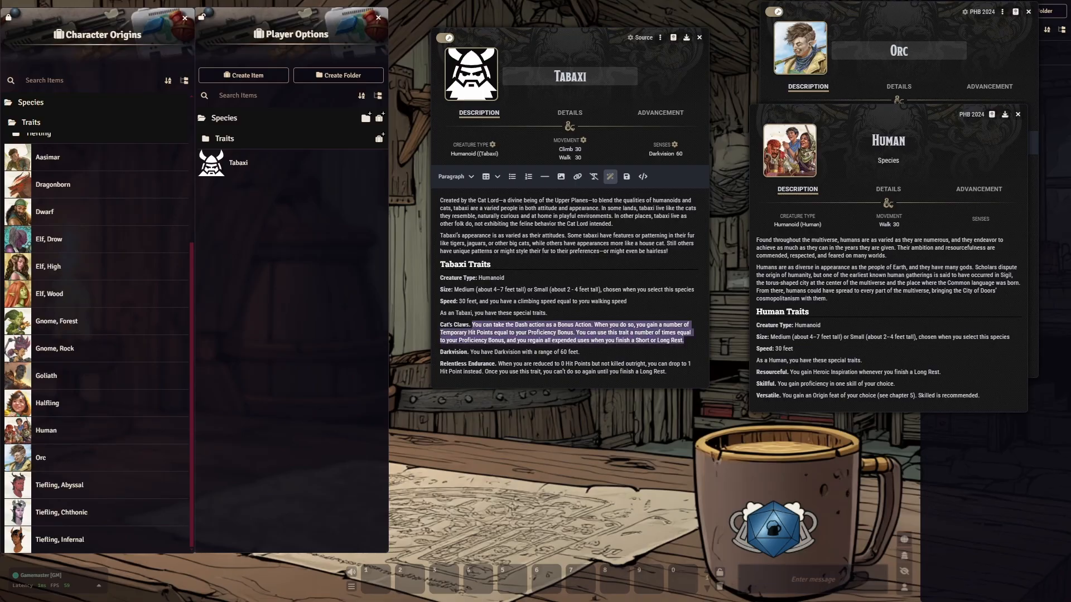
pyautogui.write('You can use your claws to make unarmed strikes. When you hit with them, the strike deals 1d6 + your Strength modifier slashing damage, instead of the bludgeoning damage normal for an unarmed strike.')
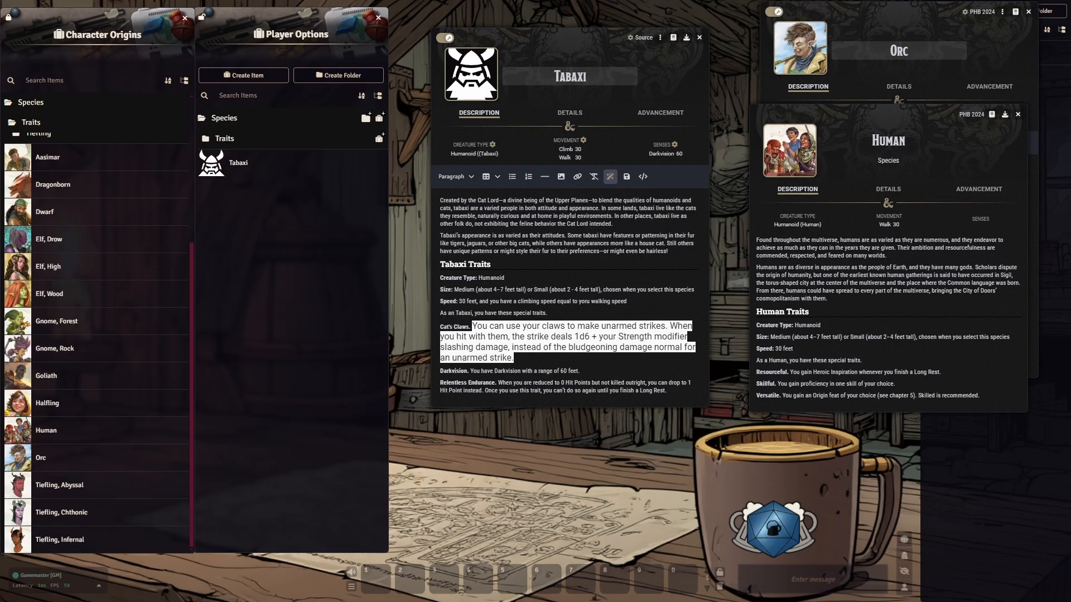
pyautogui.hotkey('ctrl', 'z')
pyautogui.write('You can use your claws to make unarmed strikes. When you hit with them, the strike deals 1d6 + your Strength modifier slashing damage, instead of the bludgeoning damage normal for an unarmed strike.')
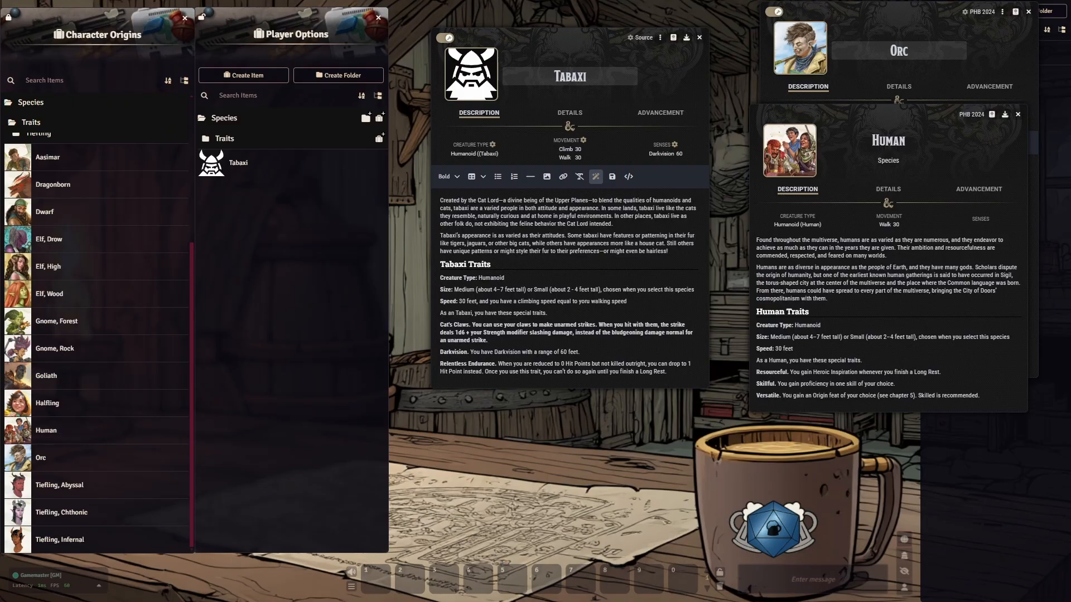
# Rename the Relentless Endurance trait in the Tabaxi description to "Cat's Talent".
pyautogui.moveTo(488, 364); pyautogui.dragTo(440, 364)
pyautogui.press('BackSpace')
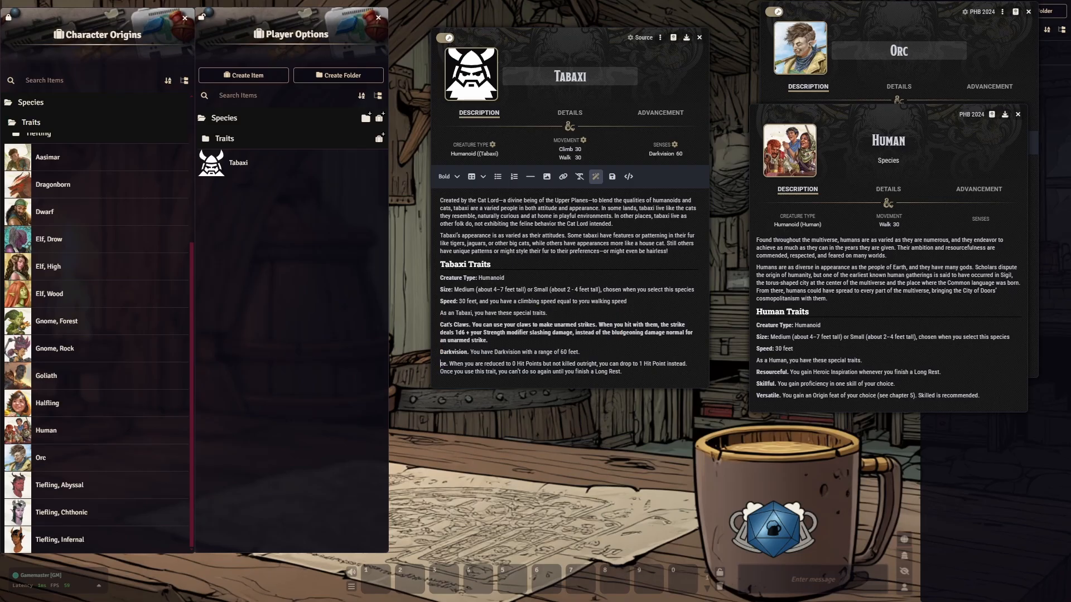
pyautogui.press('Delete')
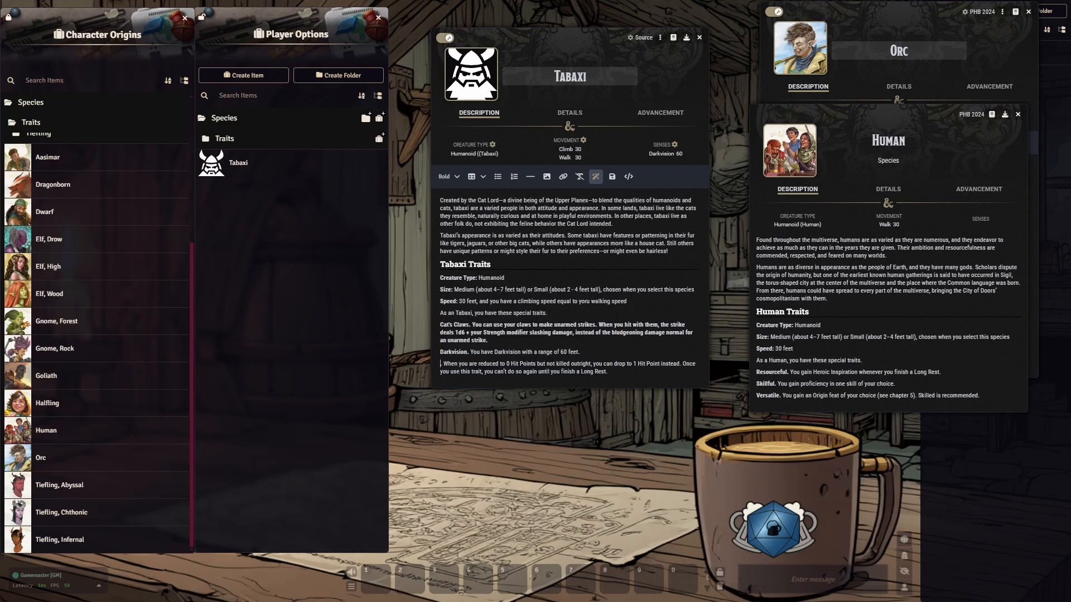
pyautogui.write("Cat's Tale")
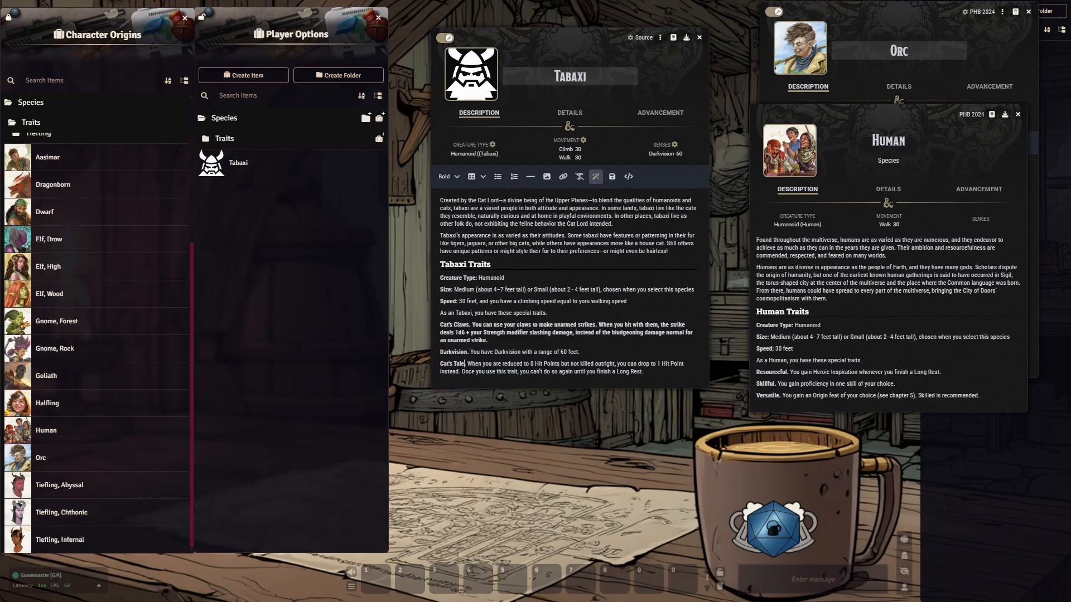
pyautogui.write('nt')
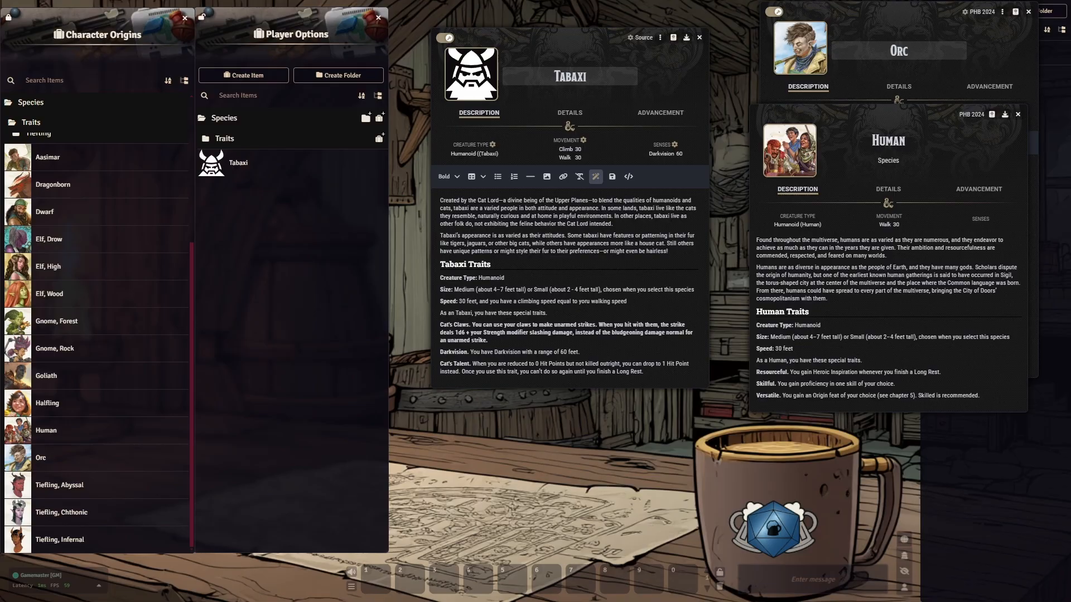
# Replace the Cat's Talent rules text with "You have proficiency in the Perception and Stealth skills.", without source formatting, and start a new paragraph below.
pyautogui.moveTo(581, 353); pyautogui.dragTo(471, 353)
pyautogui.click(518, 372)
pyautogui.moveTo(643, 372); pyautogui.dragTo(472, 365)
pyautogui.write('You have proficiency in the Perception and Stealth skills.')
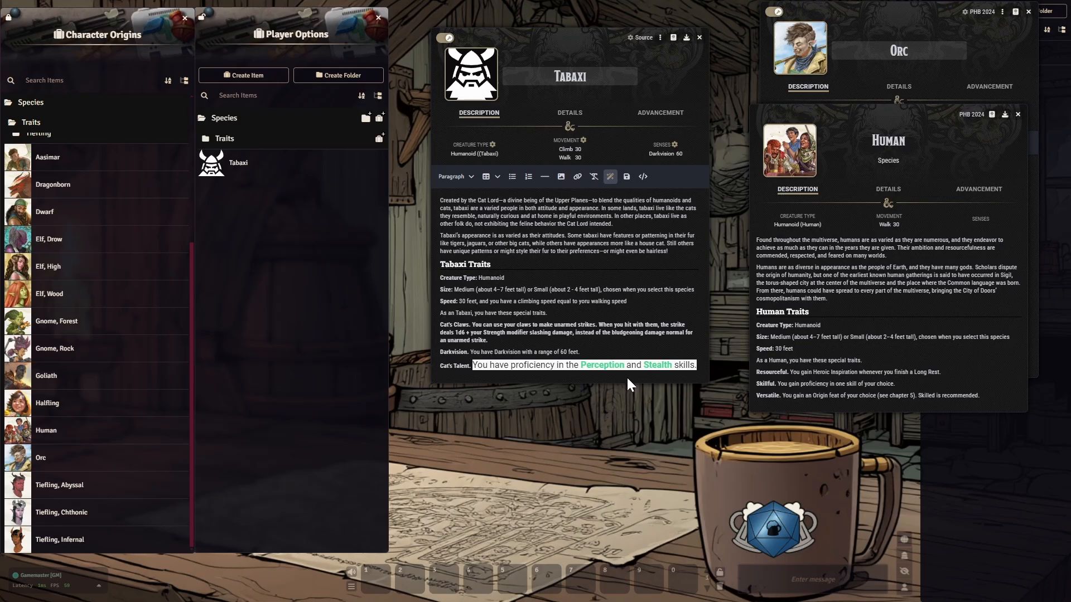
pyautogui.hotkey('ctrl', 'z')
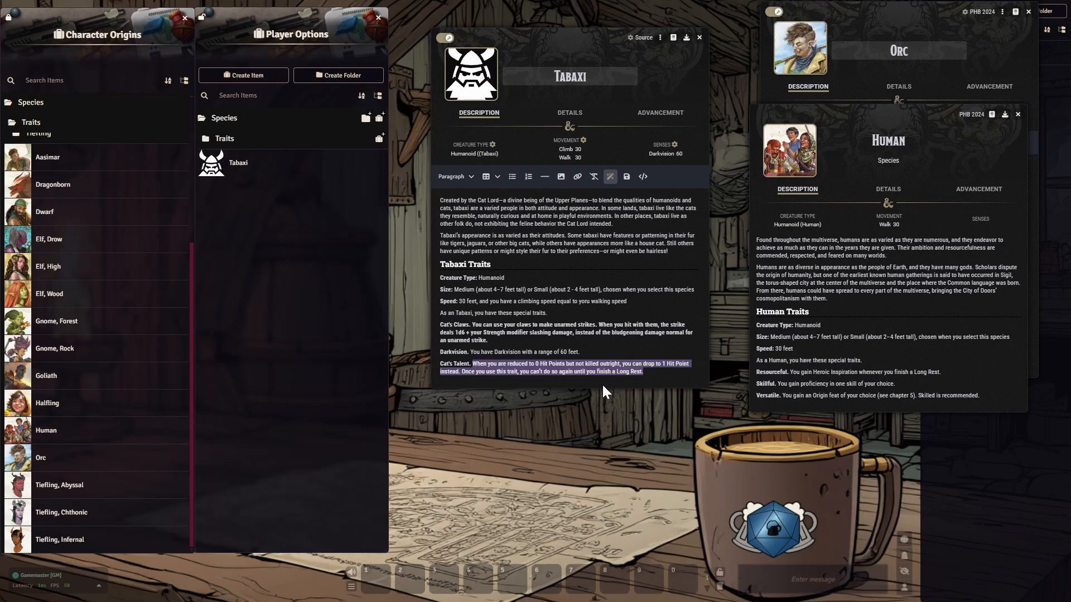
pyautogui.write('You have proficiency in the Perception and Stealth skills.')
pyautogui.press('Return')
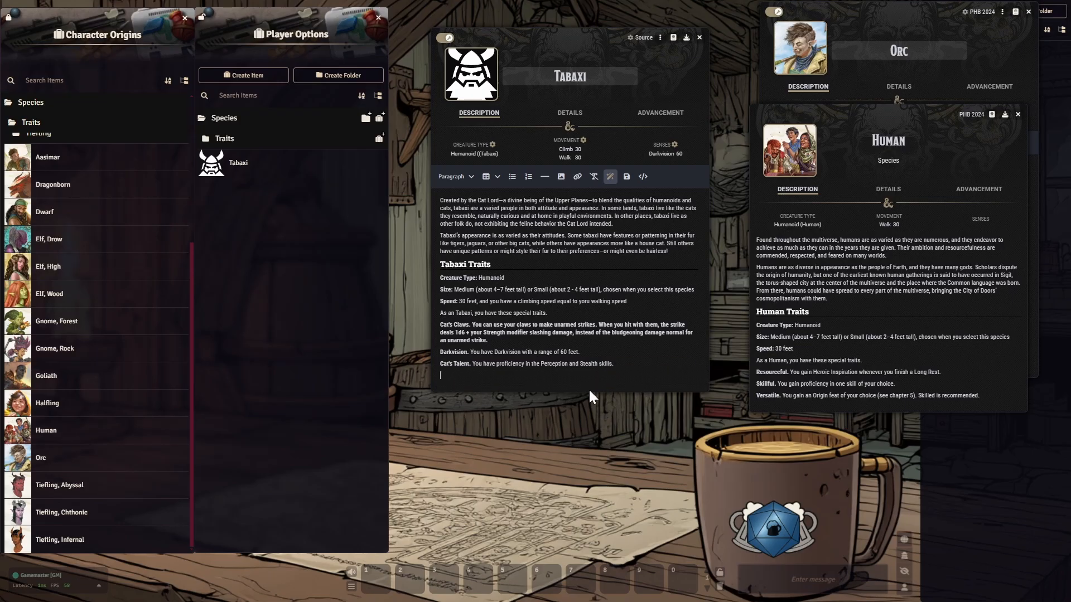
# Add a Feline Agility trait with a bold name and its speed-doubling rules text, and save the Tabaxi description.
pyautogui.write('Feline Agility.')
pyautogui.write("Your reflexes and agility allow you to move with a burst of speed. When you move on your turn in combat, you can double your speed until the end of the turn. Once you use this trait, you can't use it again until you move 0 feet on one of your turns.")
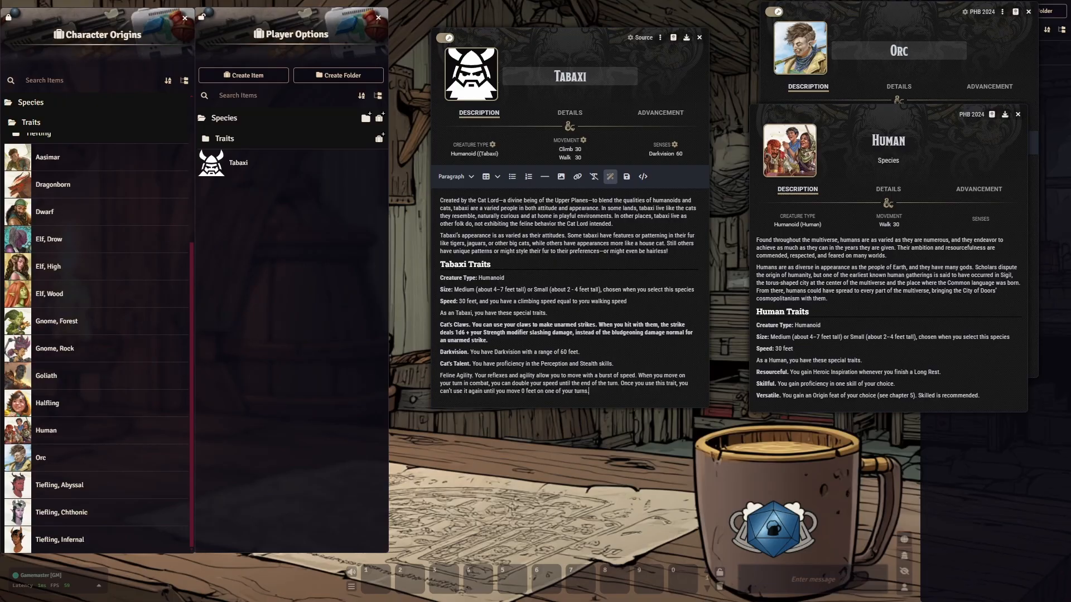
pyautogui.moveTo(472, 376); pyautogui.dragTo(430, 379)
pyautogui.hotkey('ctrl', 'b')
pyautogui.click(576, 364)
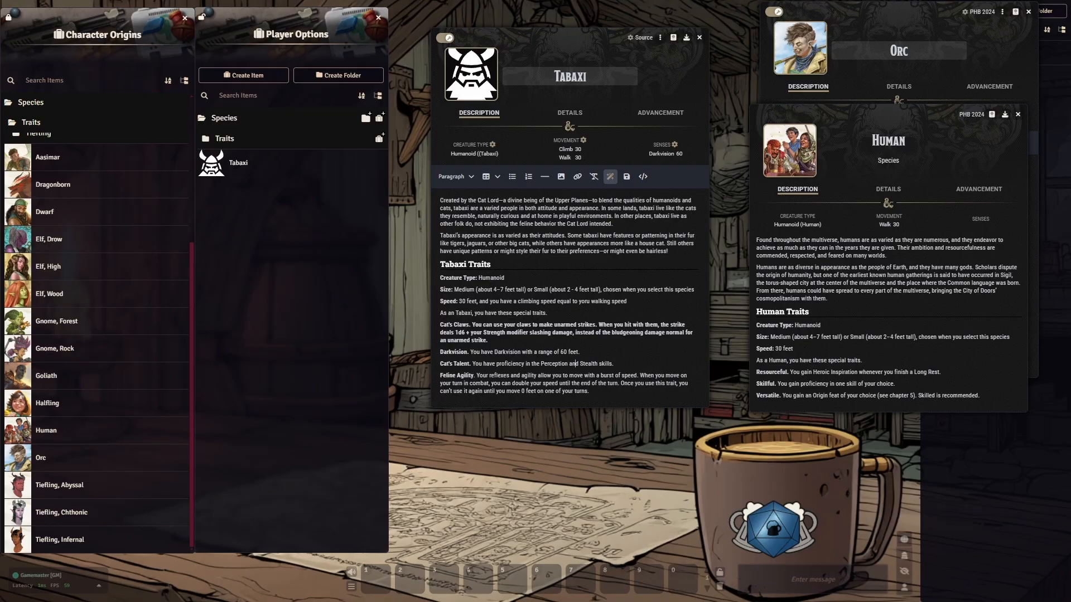
pyautogui.click(625, 177)
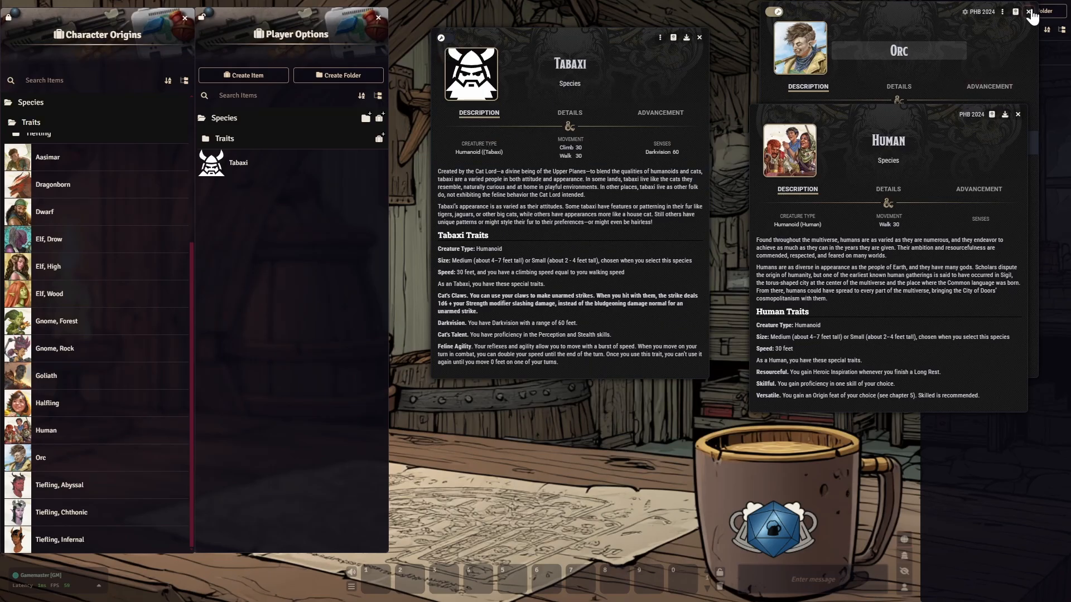
# Close the Human sheet and set the Tabaxi identifier to "tabaxi", following the pattern of the Orc's details.
pyautogui.click(1018, 114)
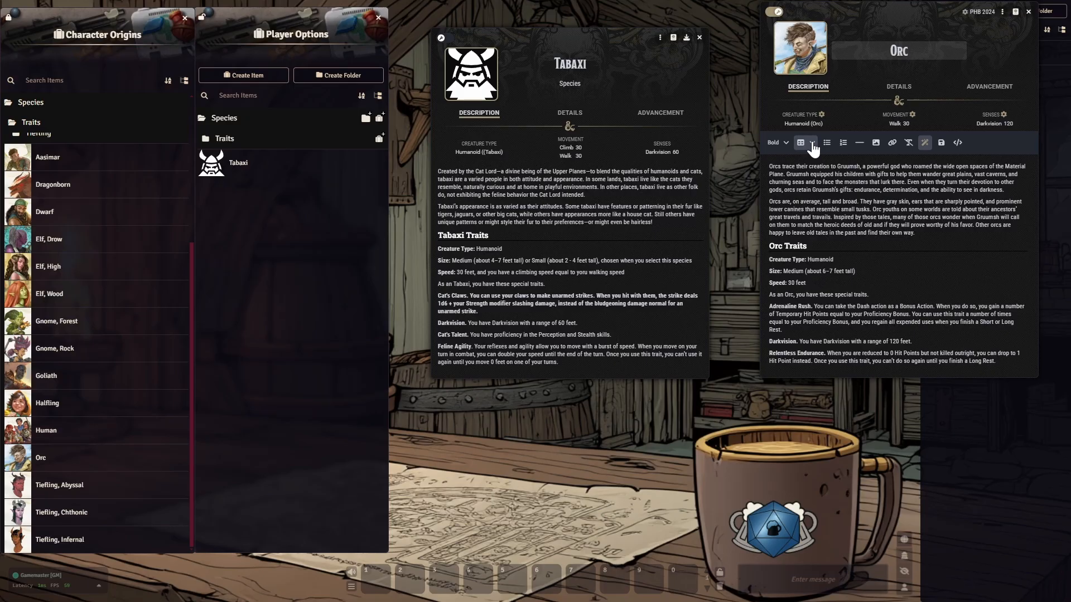
pyautogui.click(571, 111)
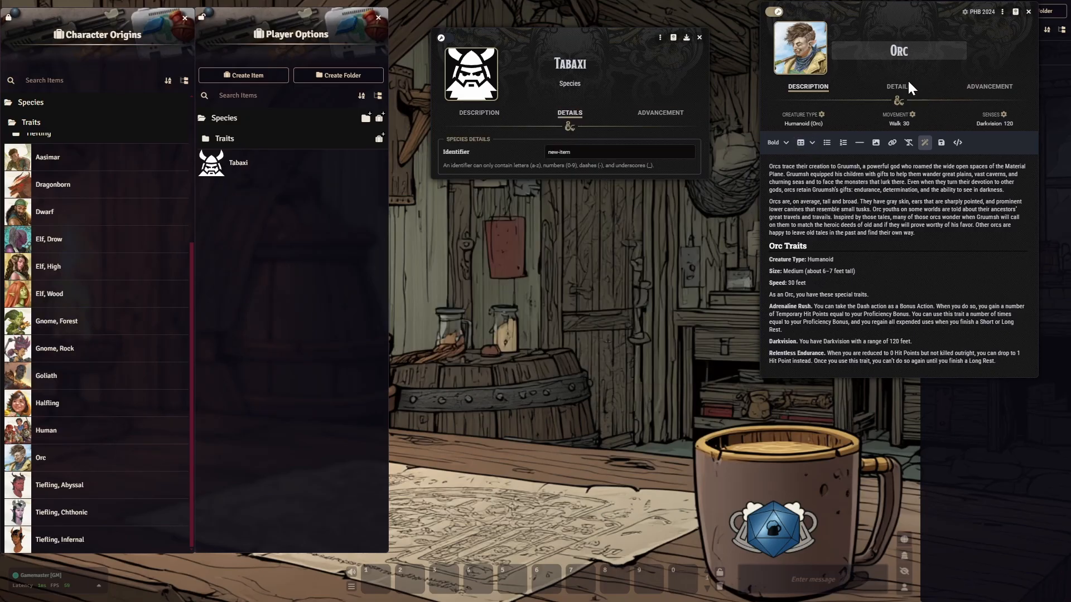
pyautogui.click(905, 87)
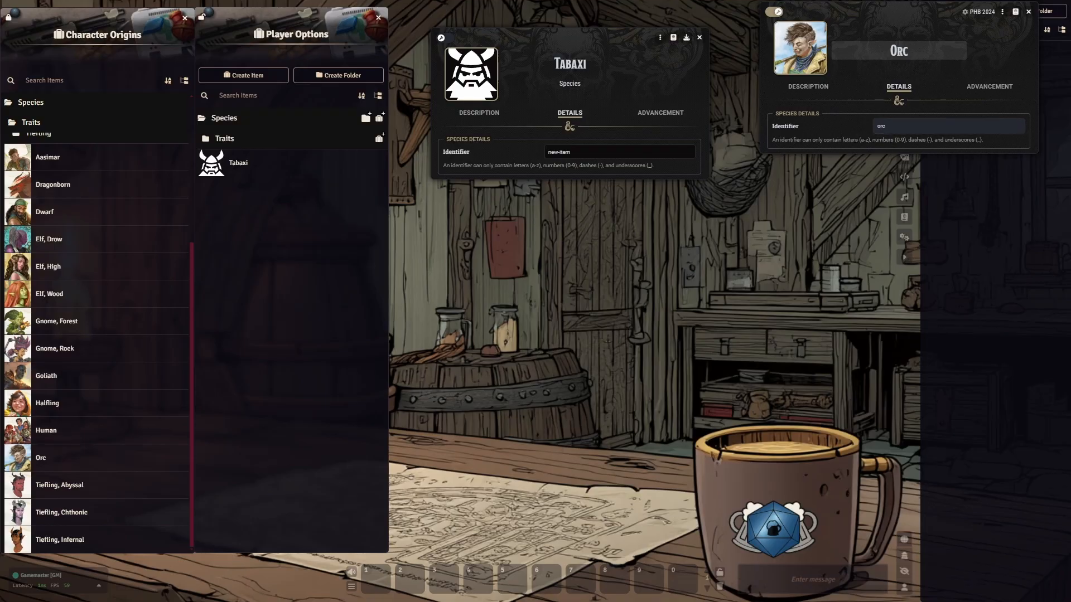
pyautogui.click(580, 153)
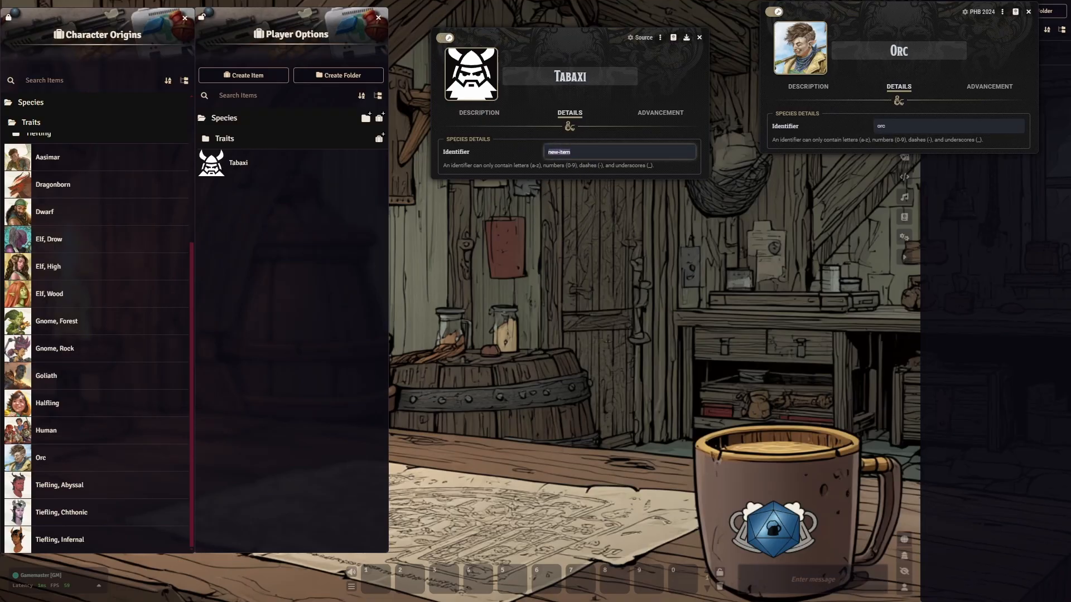
pyautogui.write('tabaxi')
# Show the advancements of both Orc and Tabaxi, and add Small to the sizes in the Tabaxi's Size advancement.
pyautogui.click(661, 114)
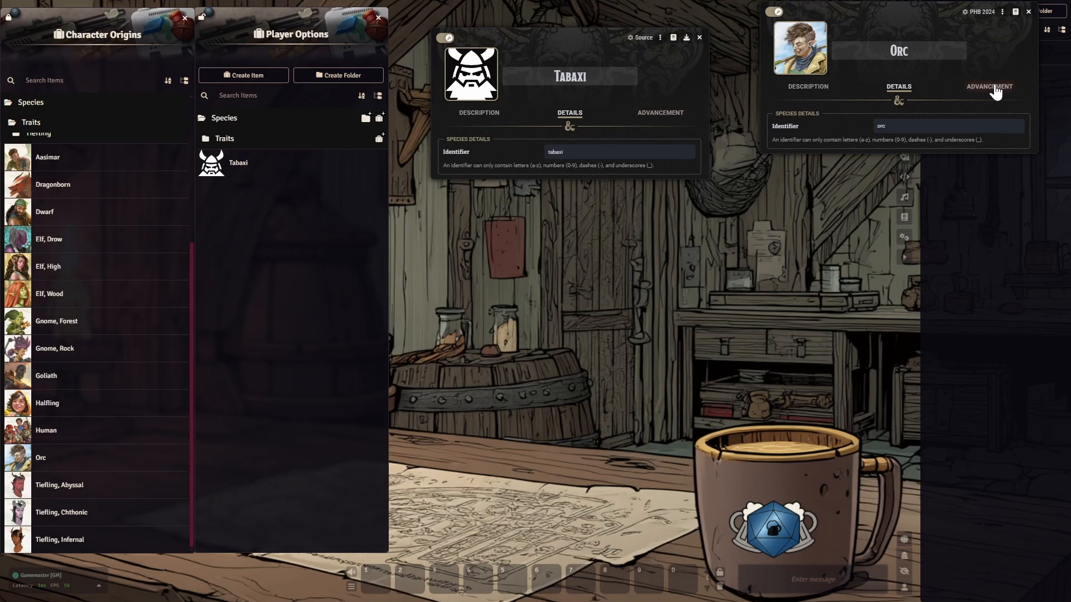
pyautogui.click(993, 87)
pyautogui.click(660, 113)
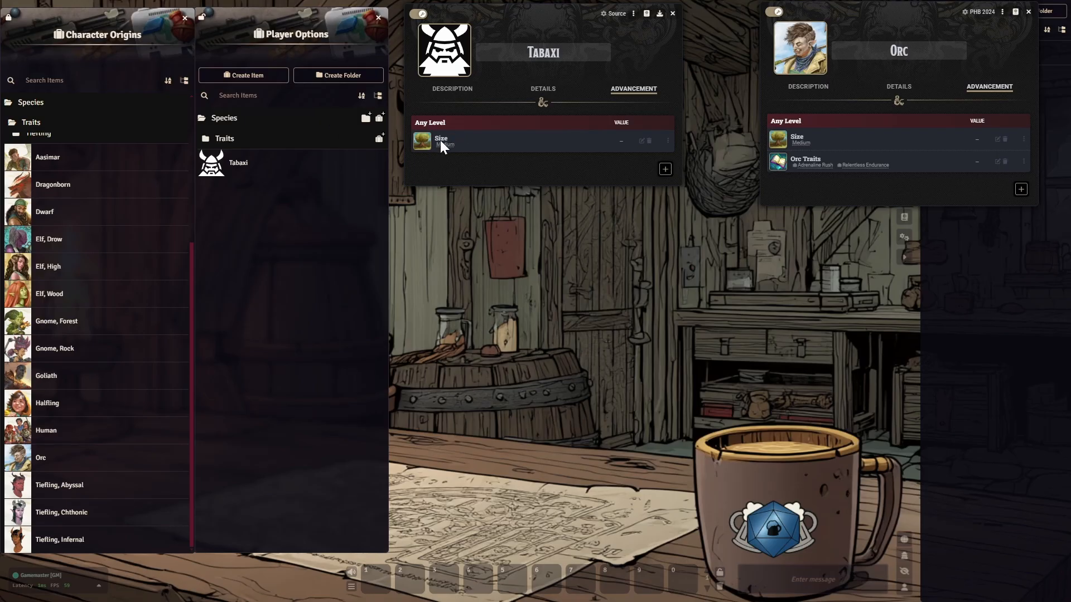
pyautogui.click(641, 141)
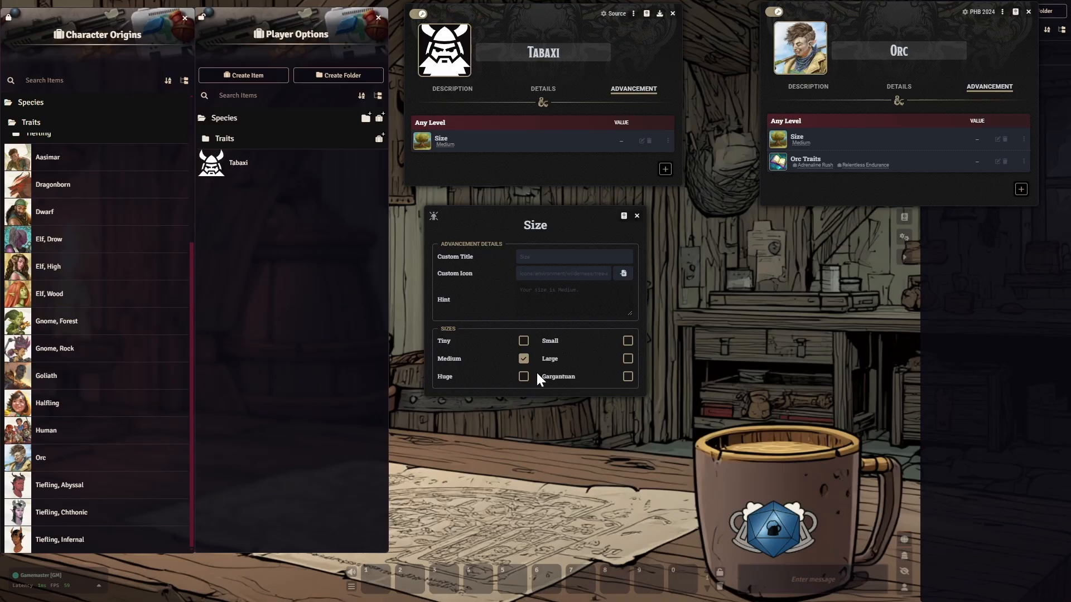
pyautogui.click(628, 341)
pyautogui.click(636, 216)
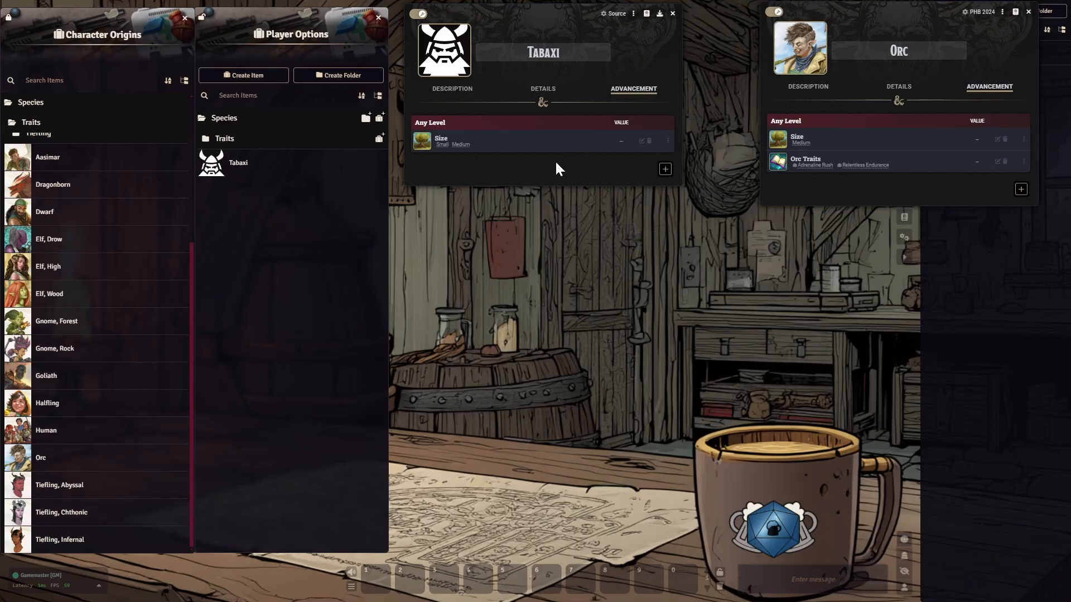
# Create a Grant Items advancement for the Tabaxi with the custom title "Taxit Traits".
pyautogui.click(665, 170)
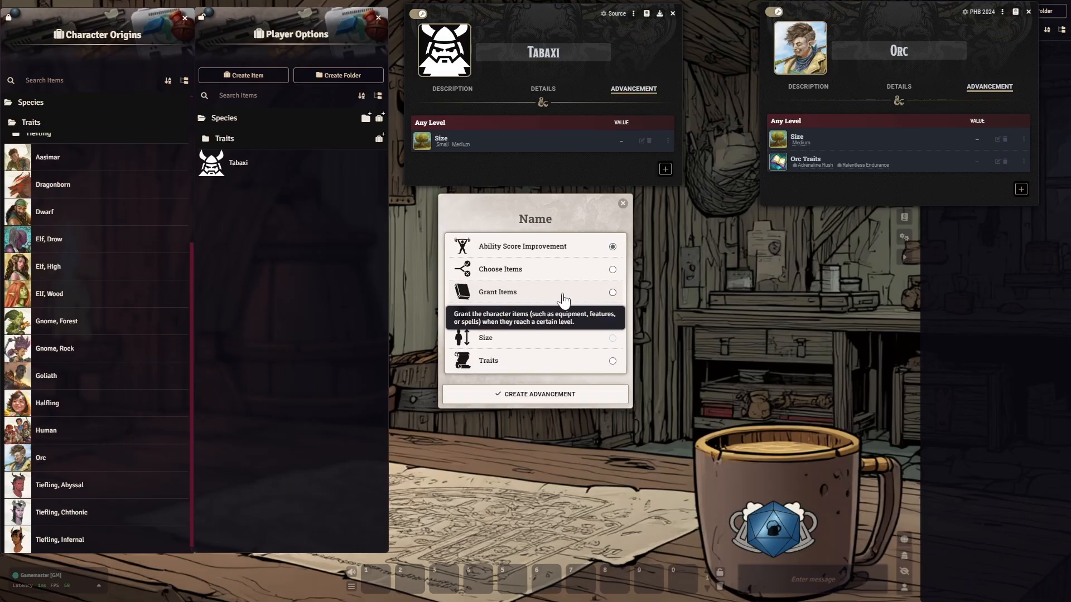
pyautogui.click(612, 293)
pyautogui.click(220, 141)
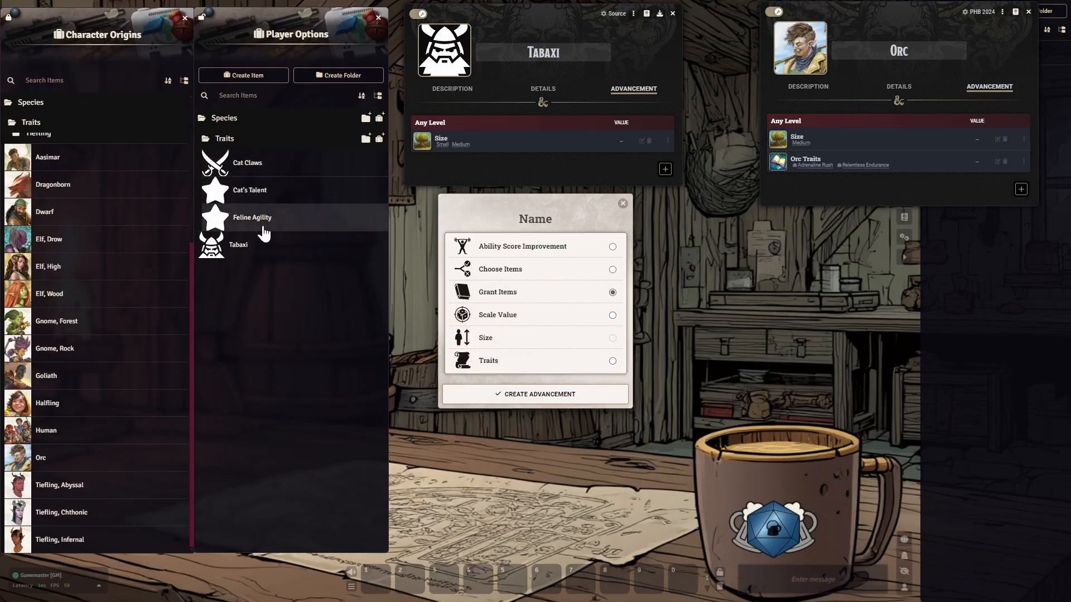
pyautogui.click(538, 394)
pyautogui.click(560, 229)
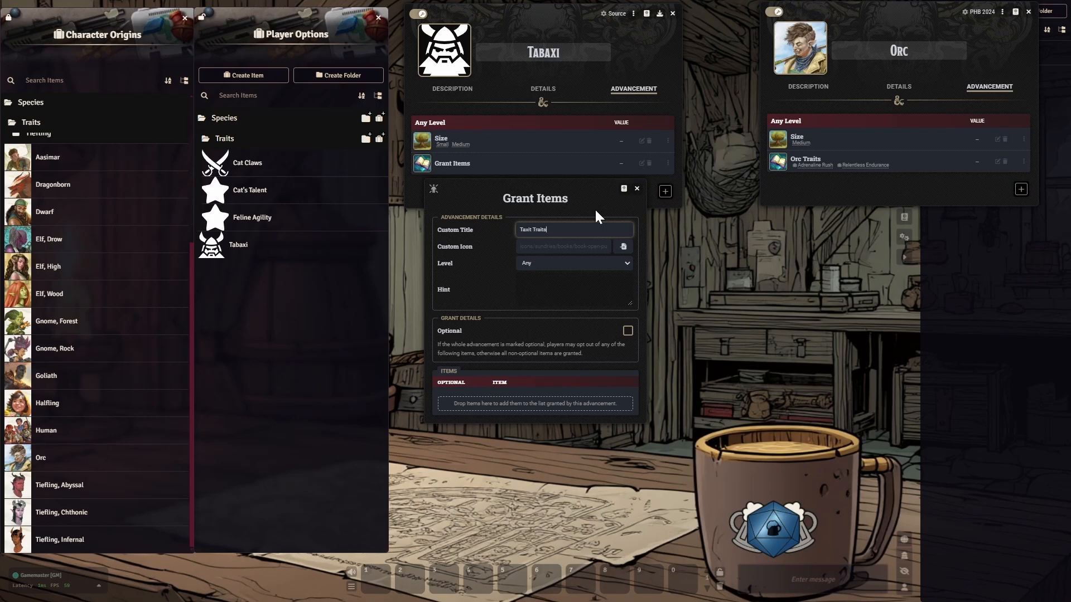
pyautogui.click(491, 280)
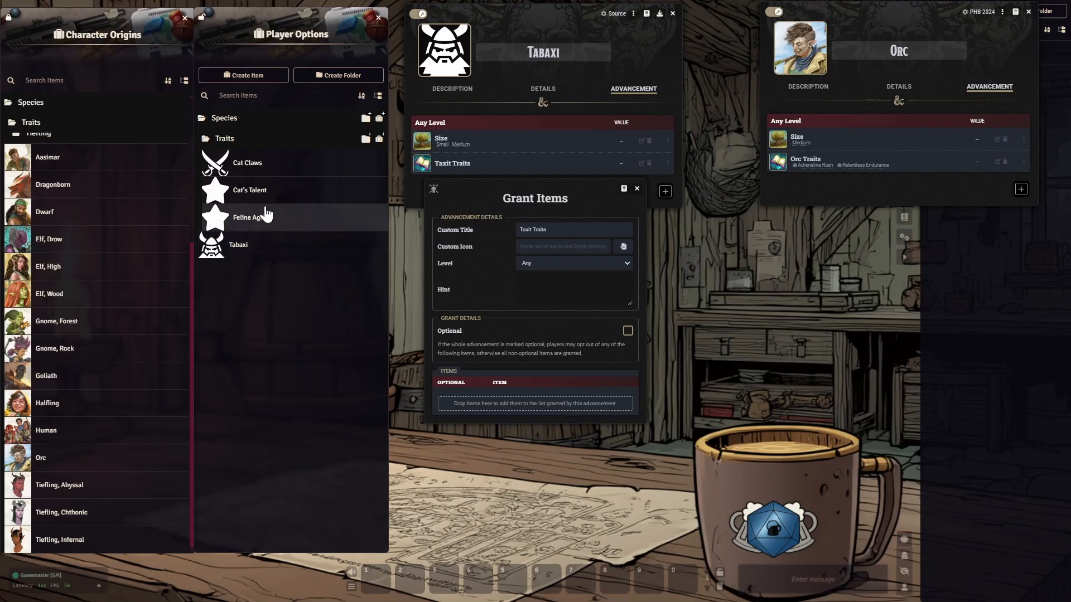
# Add Cat Claws, Cat's Talent and Feline Agility to the items granted by the Taxit Traits advancement.
pyautogui.moveTo(256, 173); pyautogui.dragTo(518, 401)
pyautogui.moveTo(240, 193); pyautogui.dragTo(510, 411)
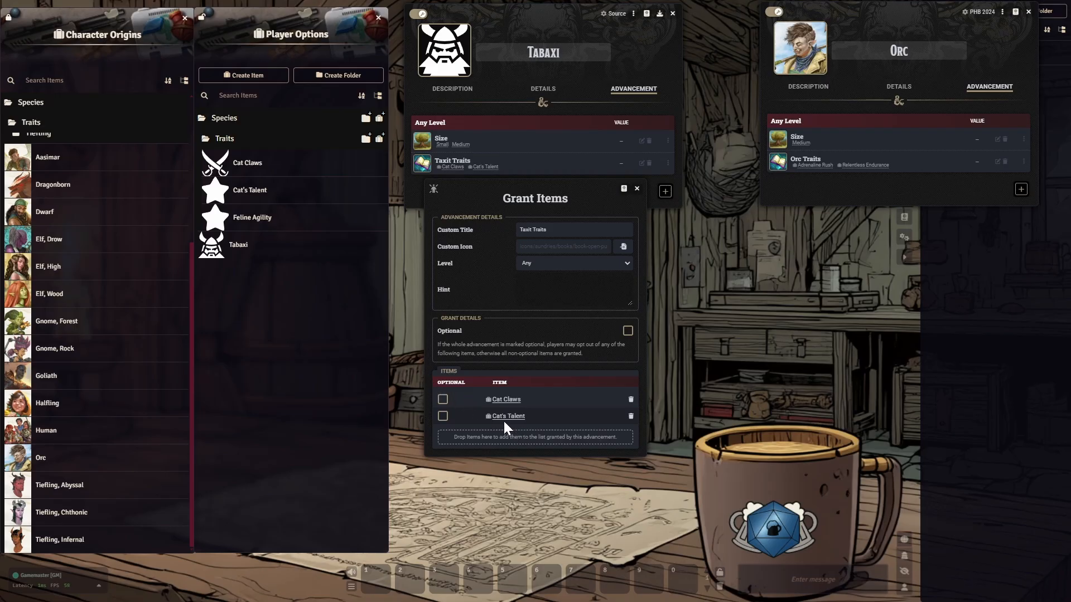
pyautogui.moveTo(256, 226); pyautogui.dragTo(514, 438)
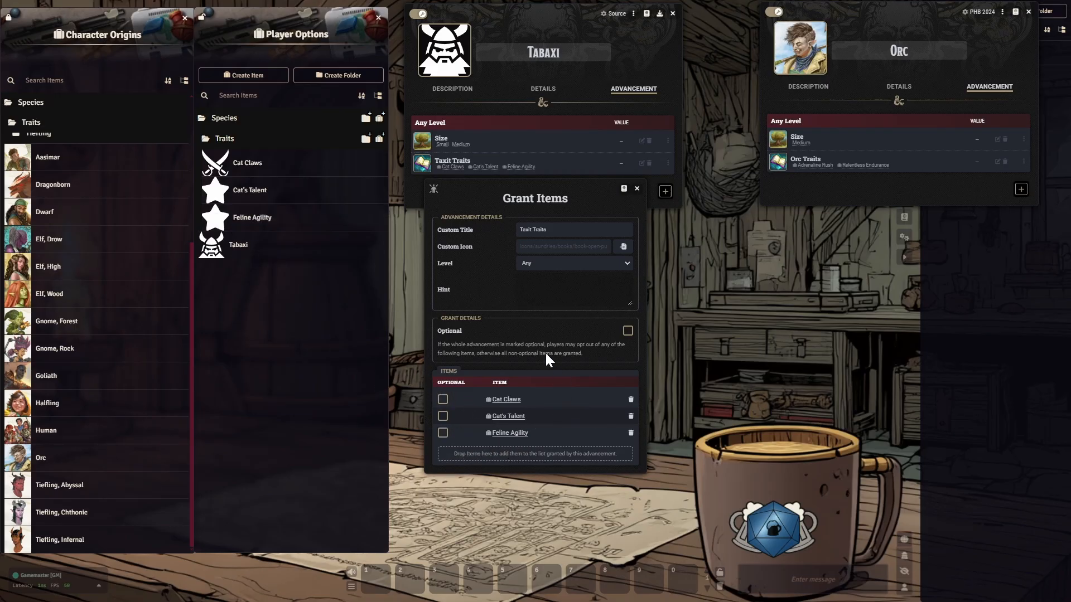
pyautogui.click(637, 188)
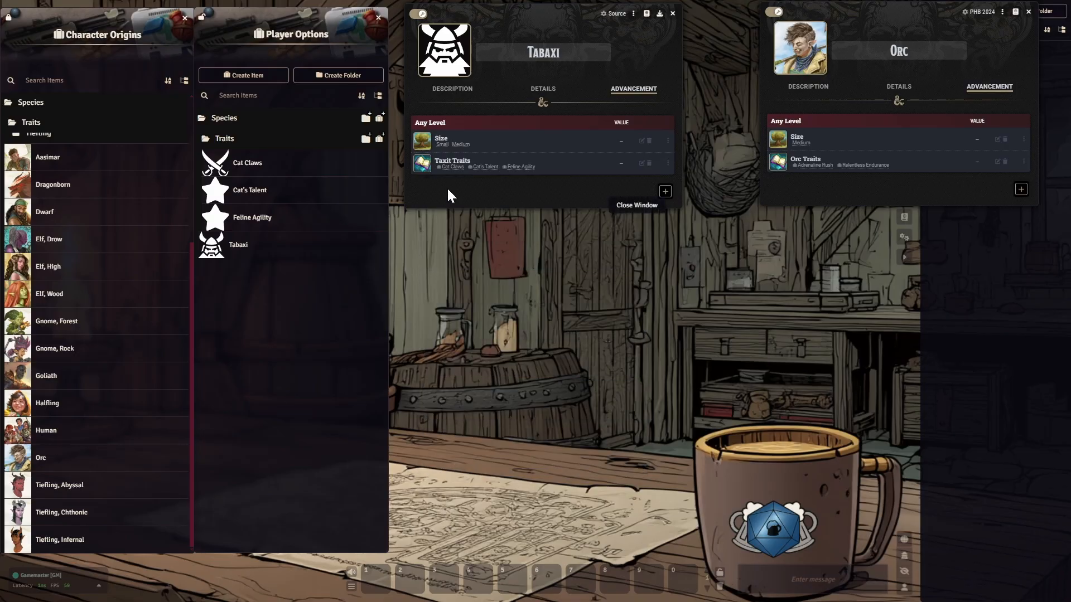
# Create a Traits advancement for the Tabaxi titled "Cat's Talent", with the Cat's Talent item opened alongside for reference.
pyautogui.click(664, 192)
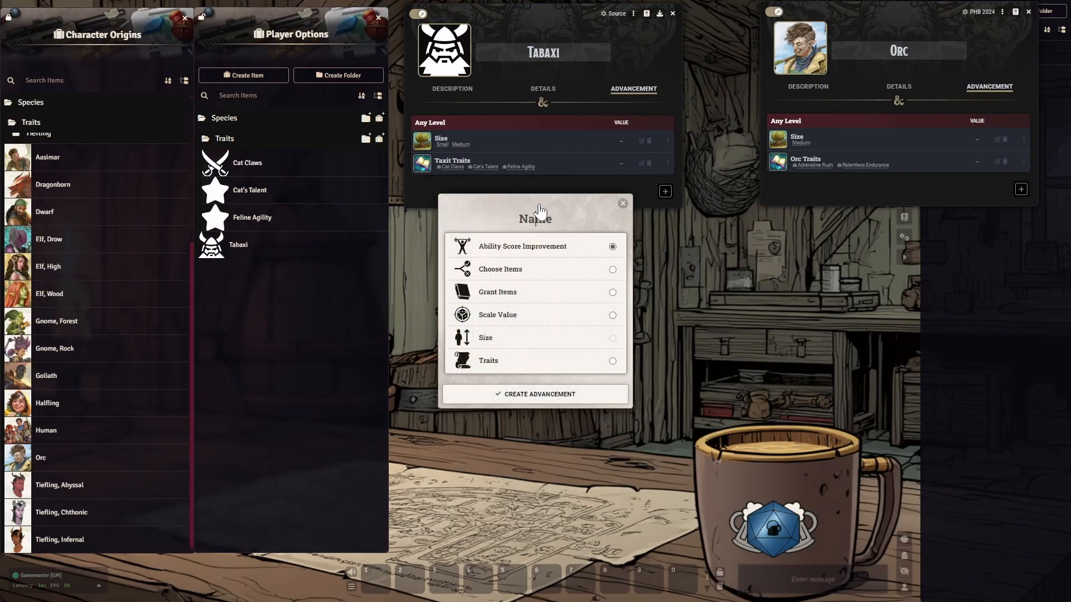
pyautogui.moveTo(542, 216); pyautogui.dragTo(585, 248)
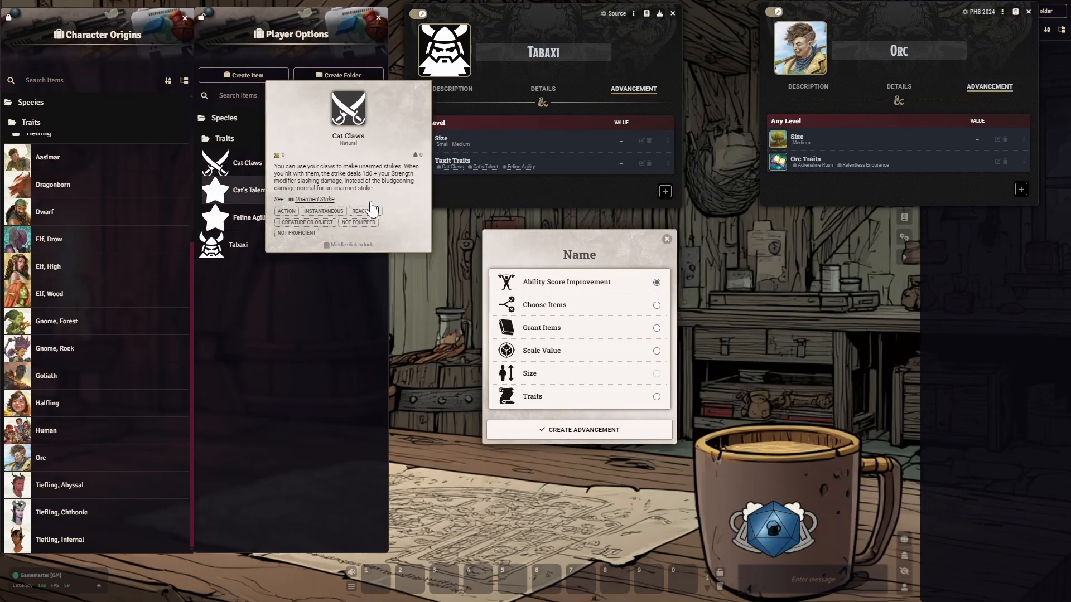
pyautogui.click(486, 167)
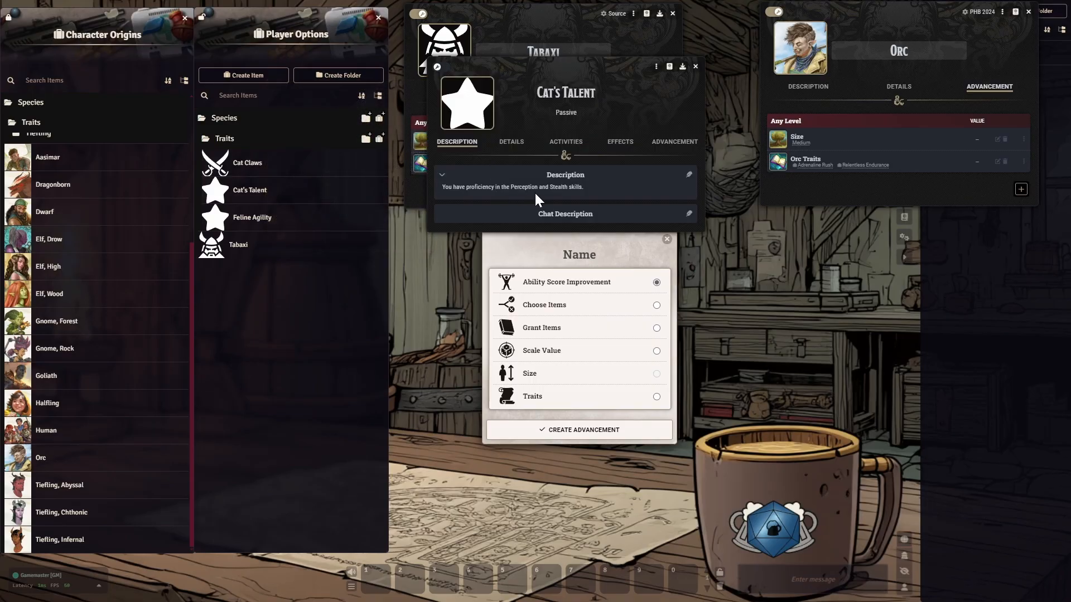
pyautogui.moveTo(591, 64); pyautogui.dragTo(898, 229)
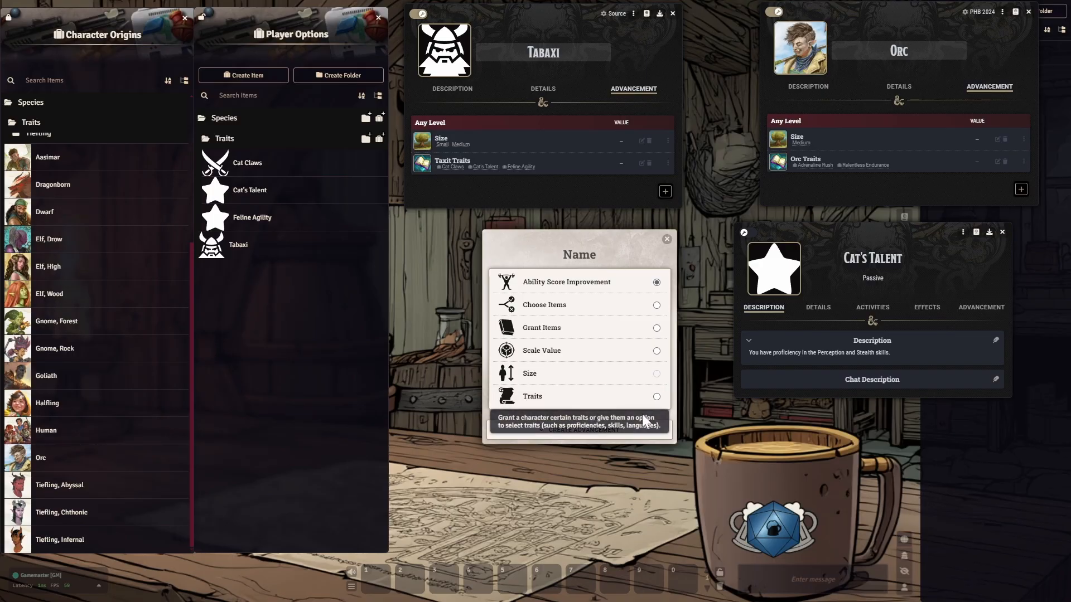
pyautogui.click(657, 397)
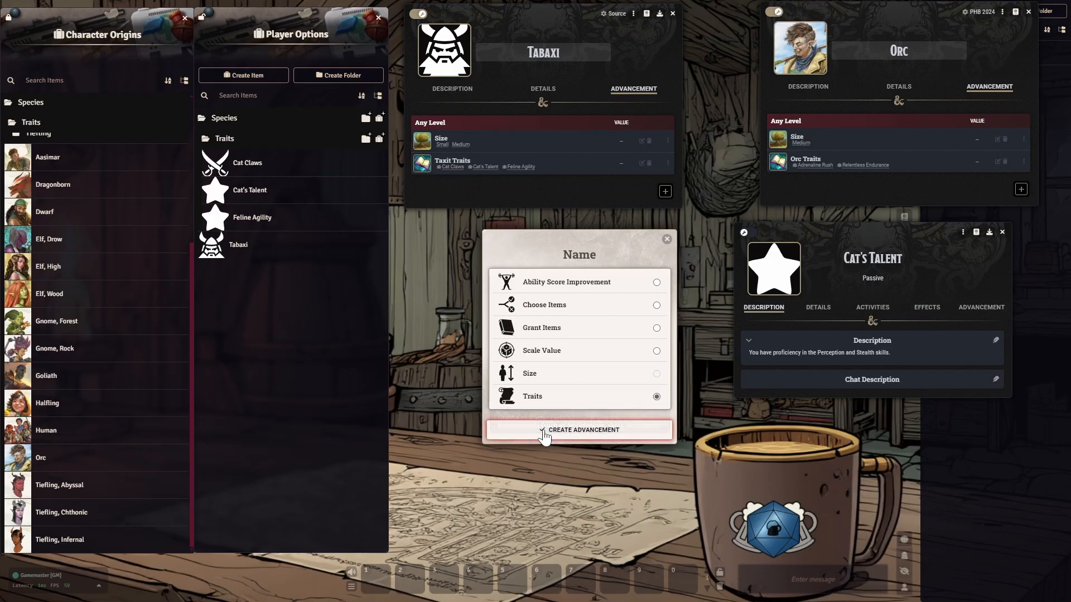
pyautogui.click(545, 434)
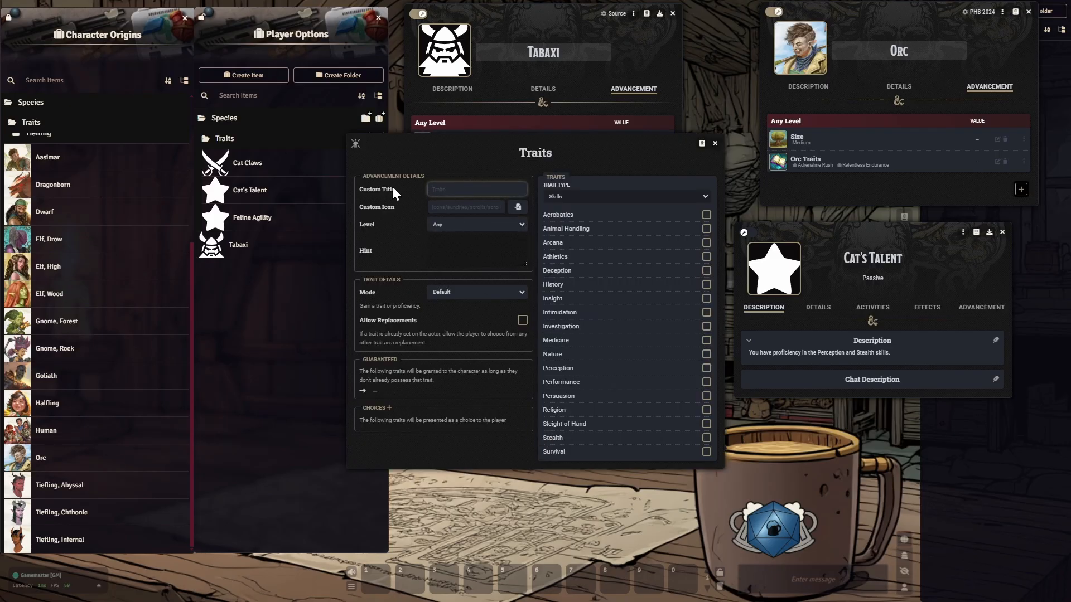
pyautogui.write("Cat's Talent")
pyautogui.click(434, 160)
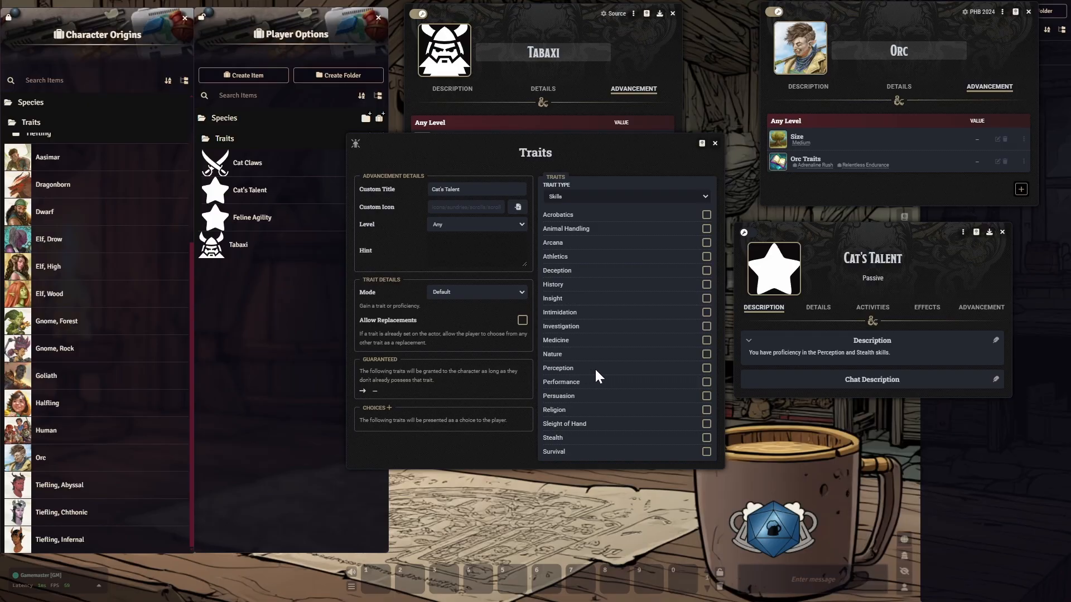
# Grant the Perception and Stealth skills in the Cat's Talent advancement, and close it and the Cat's Talent item sheet.
pyautogui.click(705, 368)
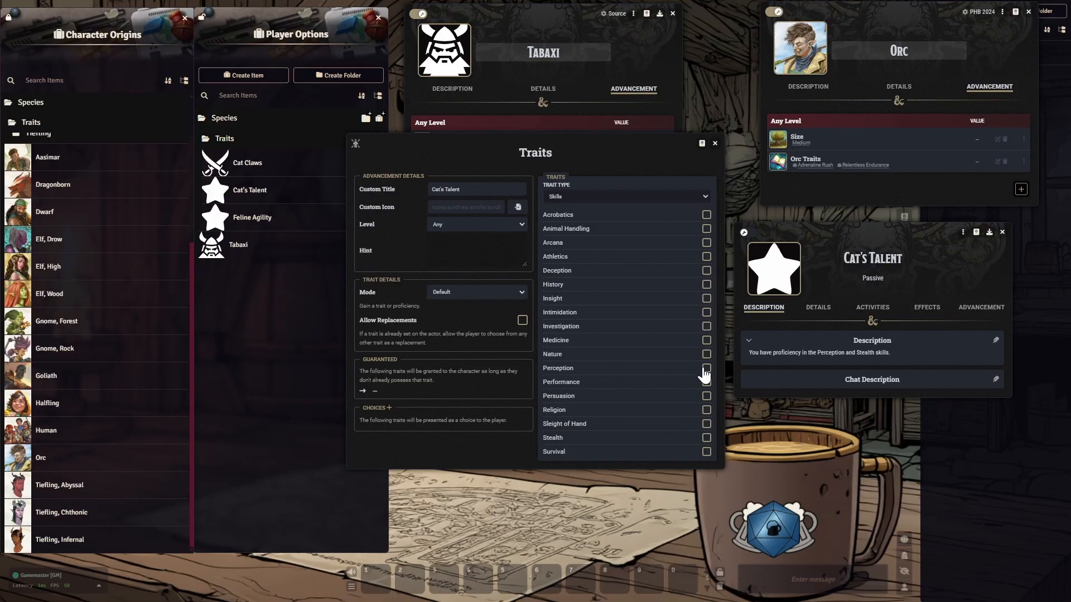
pyautogui.click(706, 439)
pyautogui.click(715, 143)
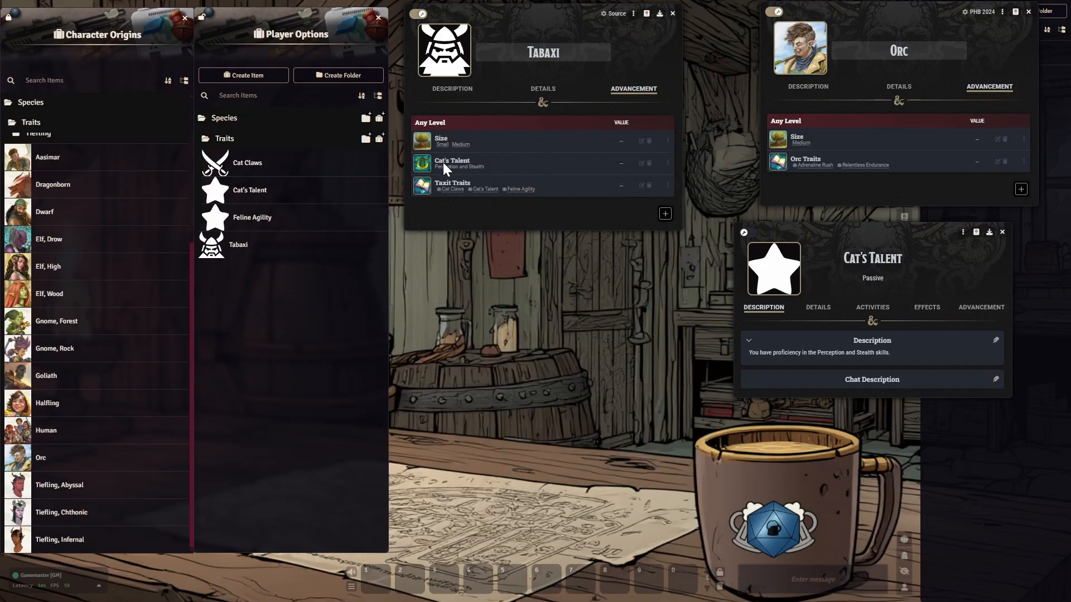
pyautogui.click(1002, 234)
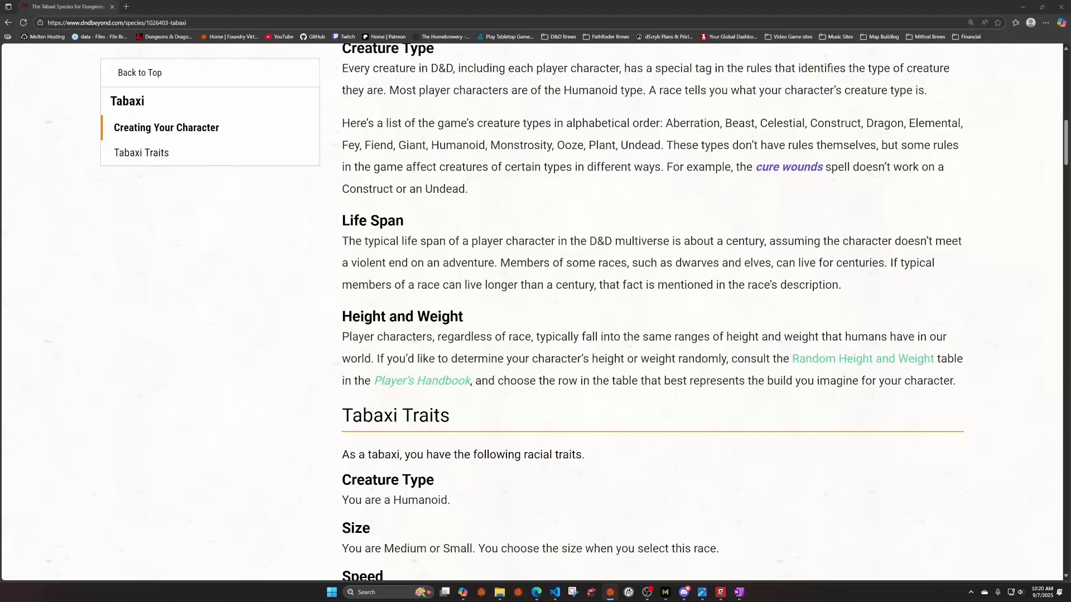
# Review the Tabaxi page on D&D Beyond, from the character creation rules through the listed racial traits.
pyautogui.scroll(5, 652, 313)
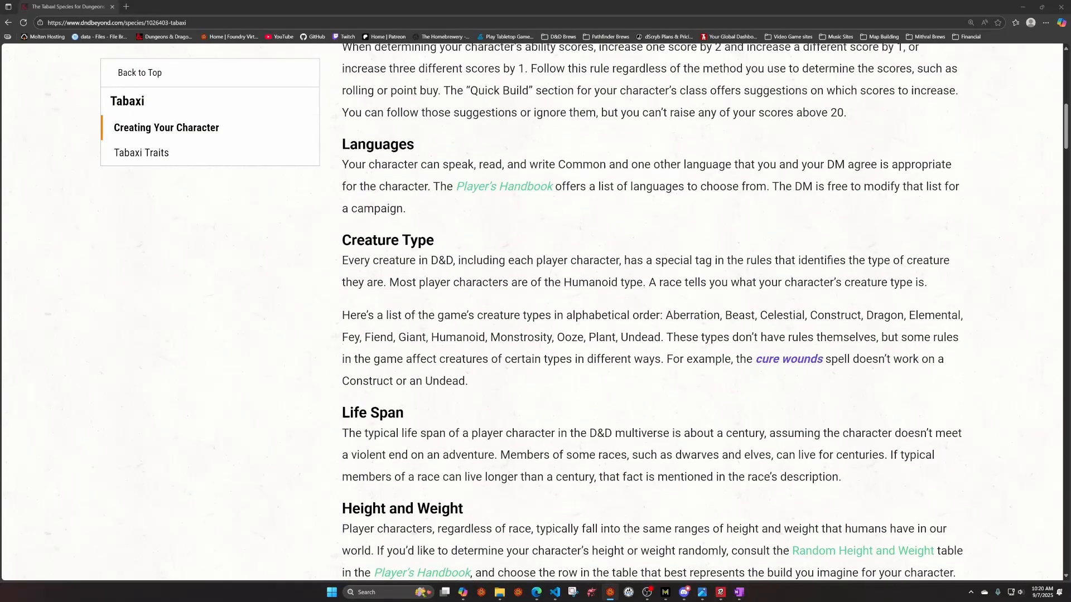
pyautogui.scroll(1, 513, 377)
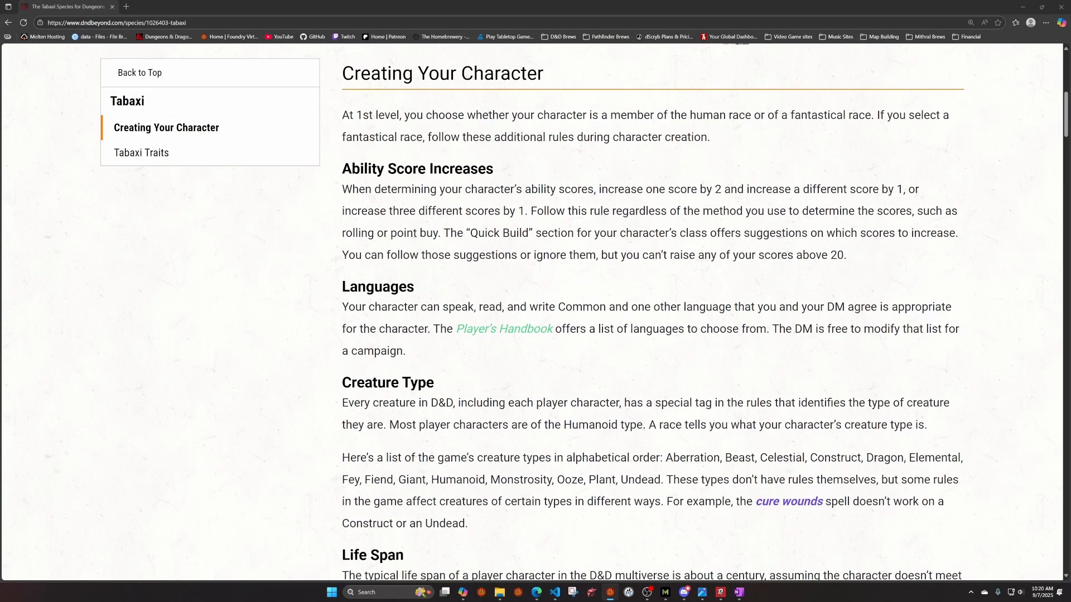
pyautogui.scroll(1, 653, 312)
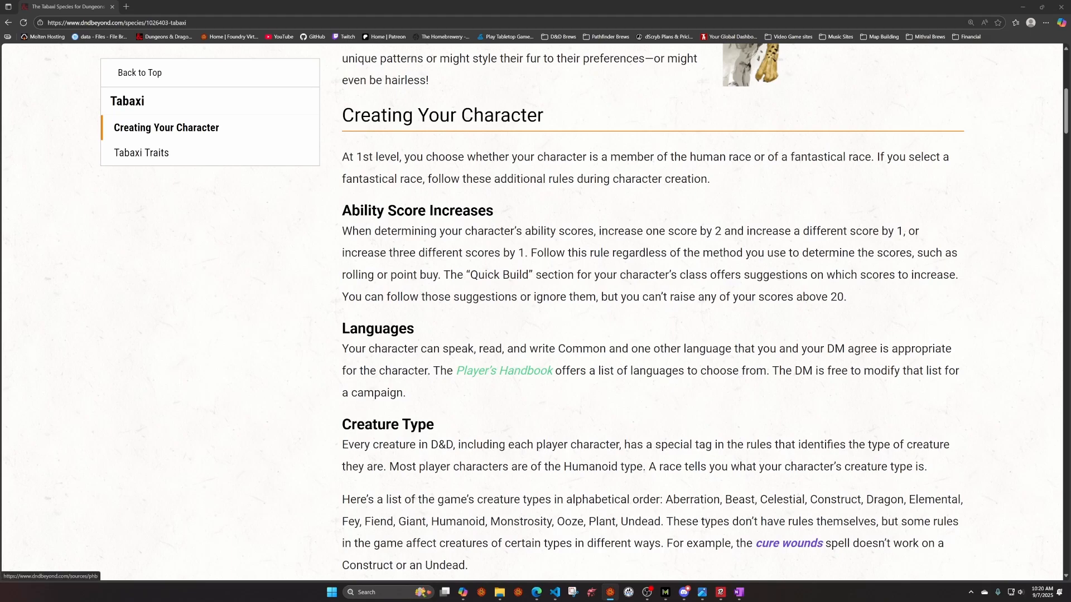
pyautogui.scroll(2, 497, 310)
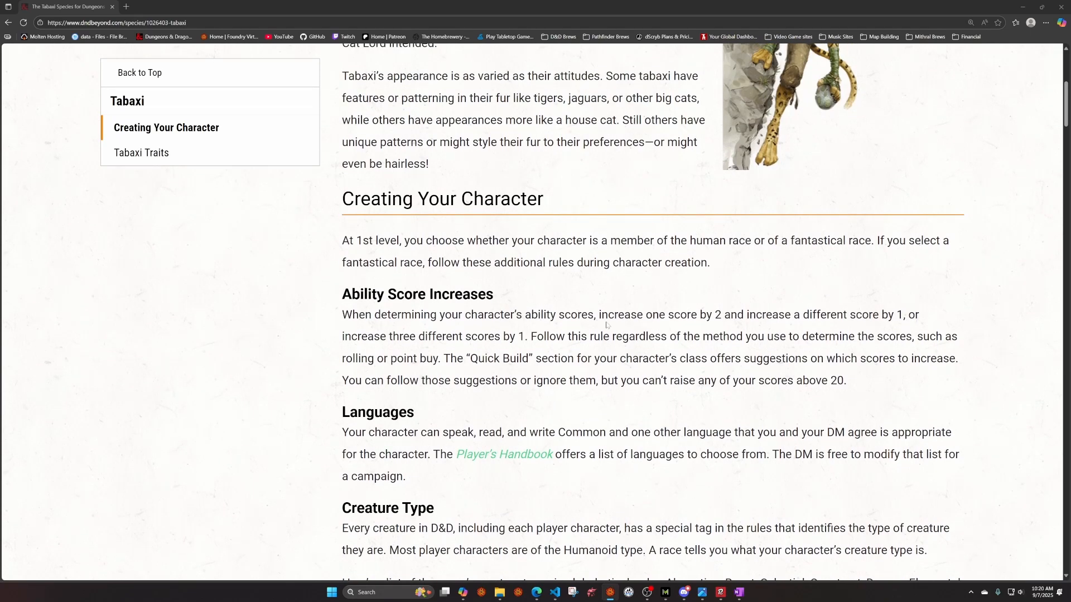
pyautogui.scroll(-2, 653, 313)
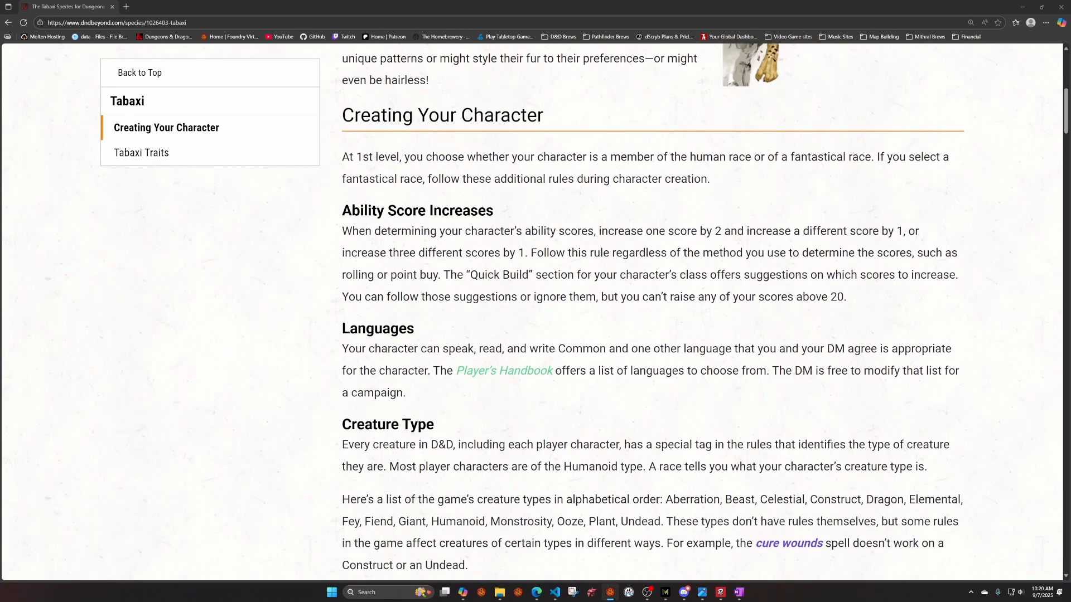
pyautogui.scroll(-14, 435, 312)
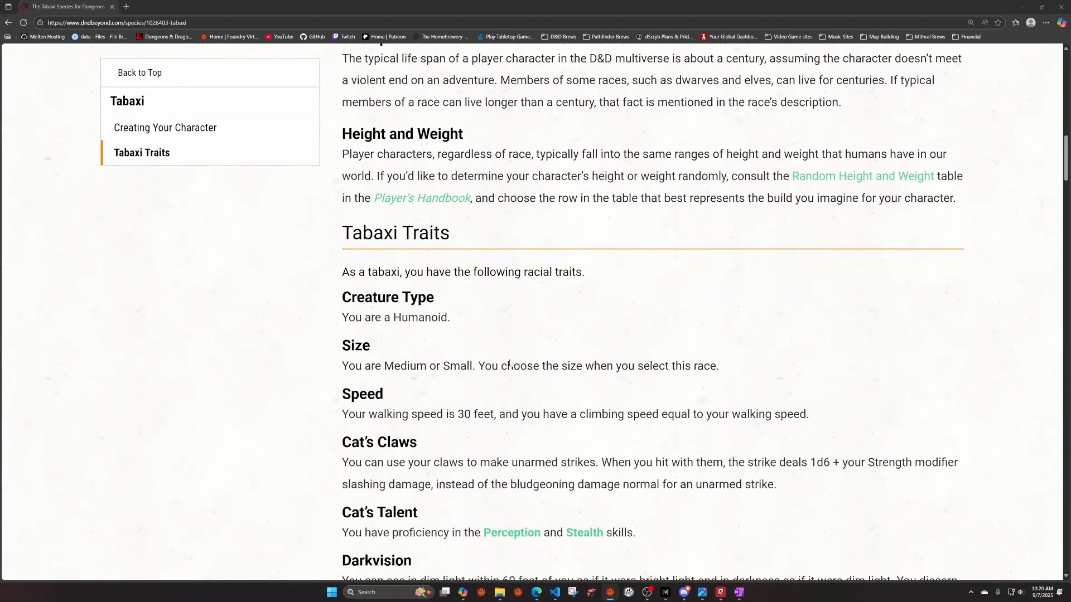
pyautogui.scroll(-2, 509, 357)
pyautogui.scroll(-1, 502, 240)
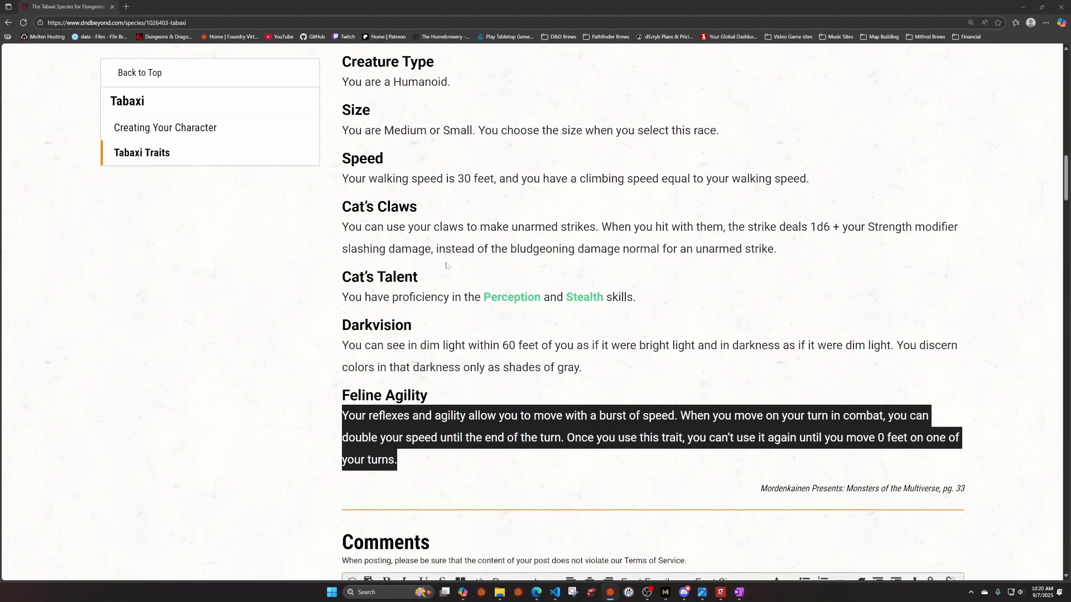
pyautogui.click(444, 265)
pyautogui.scroll(1, 484, 167)
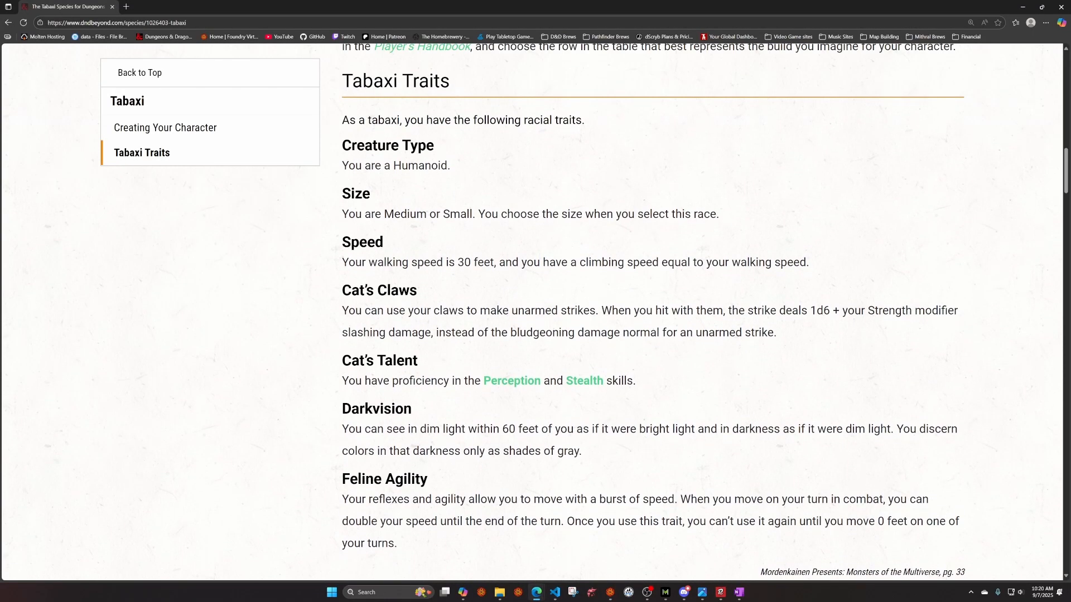
pyautogui.scroll(-1, 485, 189)
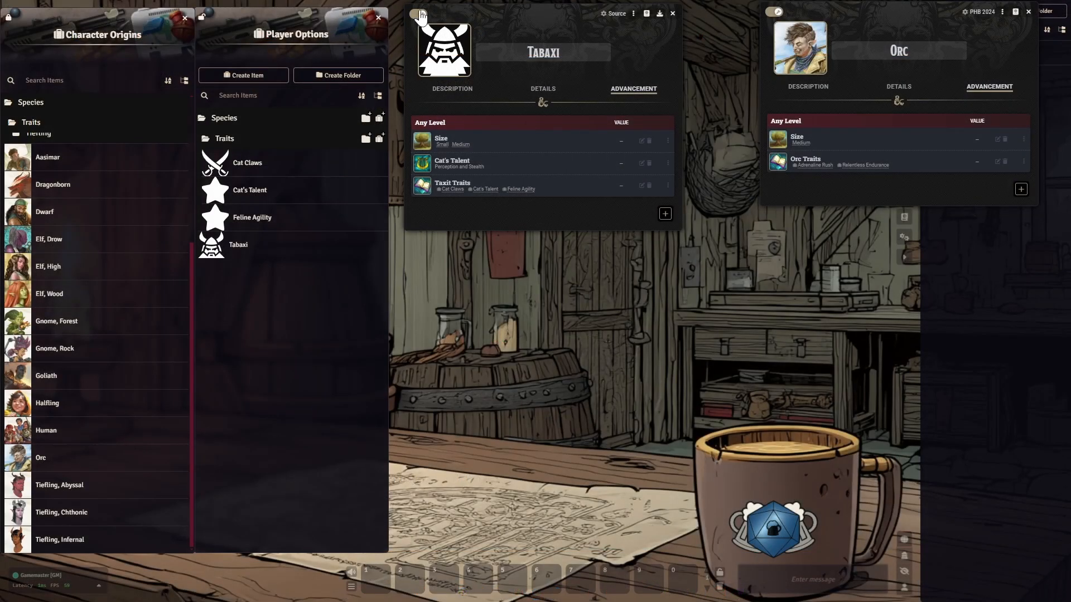
# Switch the Tabaxi sheet back to play mode in Foundry and close both species sheets and both compendium windows.
pyautogui.click(419, 14)
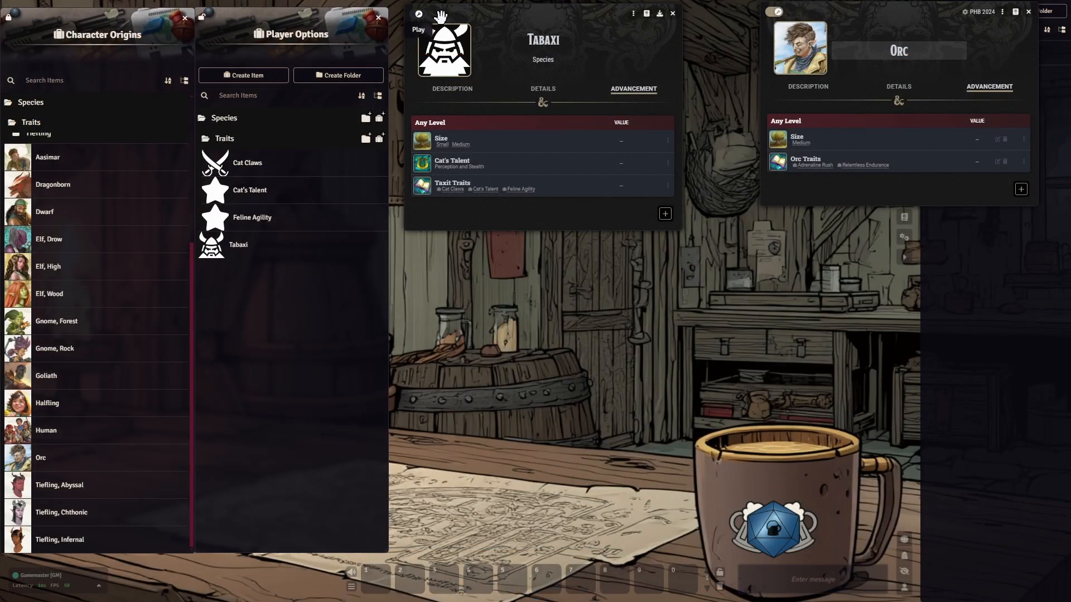
pyautogui.click(673, 14)
pyautogui.click(1028, 12)
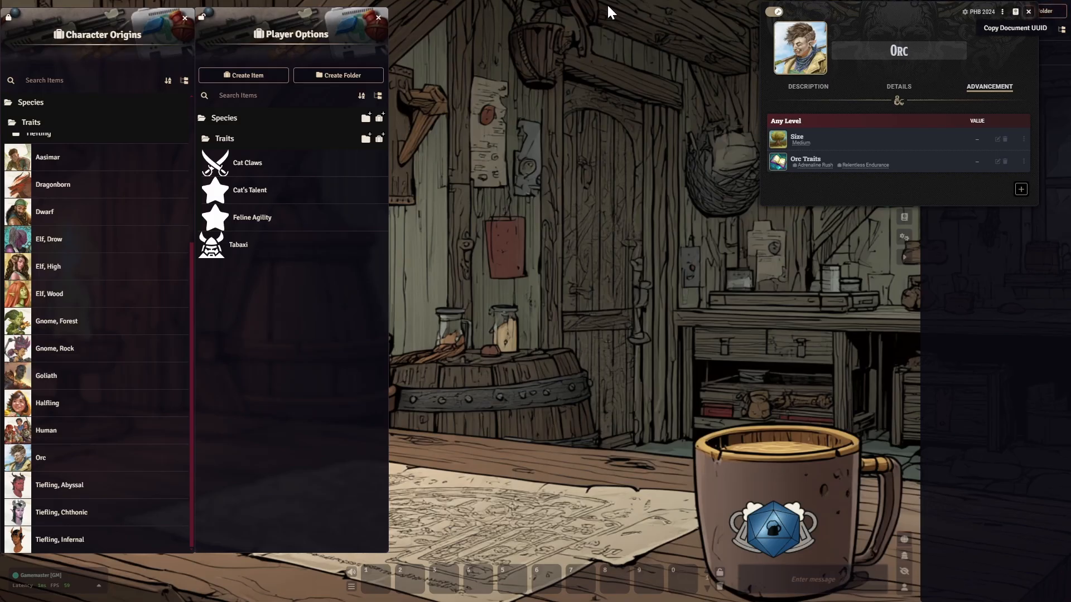
pyautogui.click(184, 18)
pyautogui.click(380, 19)
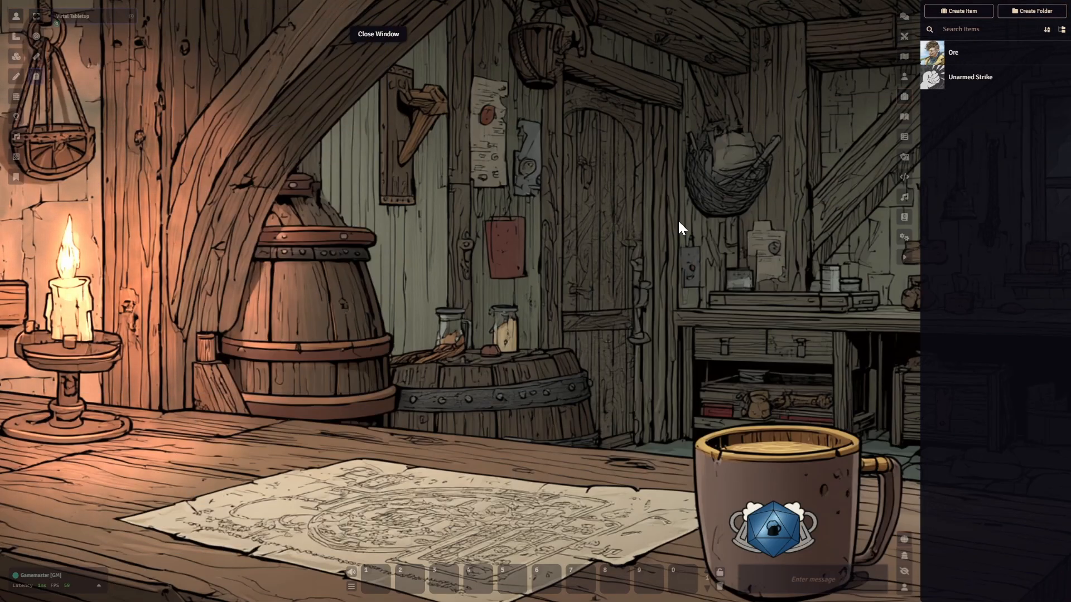
# Open the Bugys the Tester character sheet for editing and delete its Human species together with the advancement changes.
pyautogui.click(904, 76)
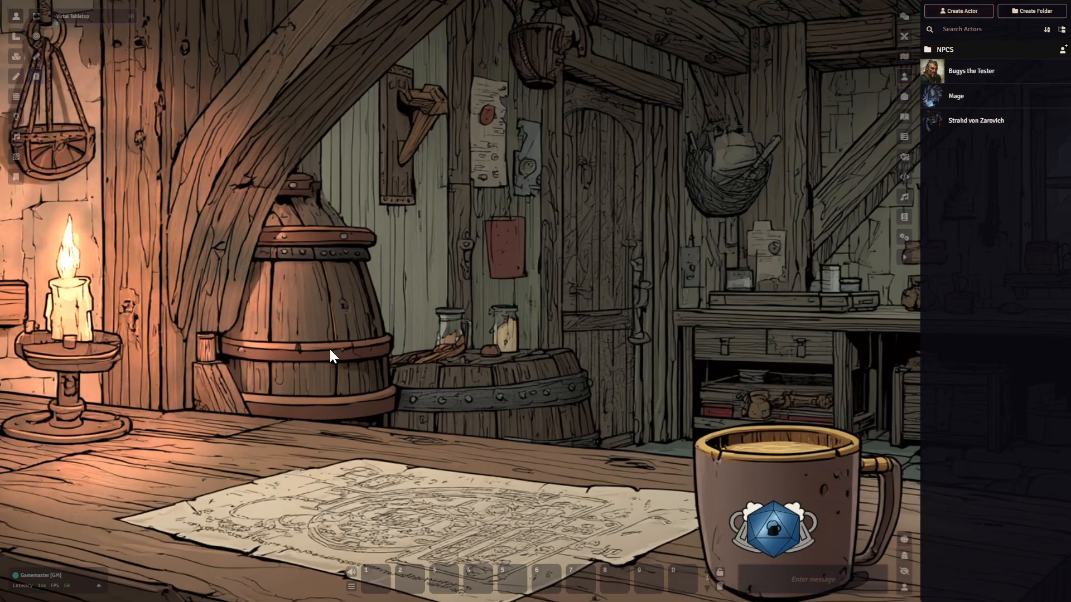
pyautogui.click(969, 72)
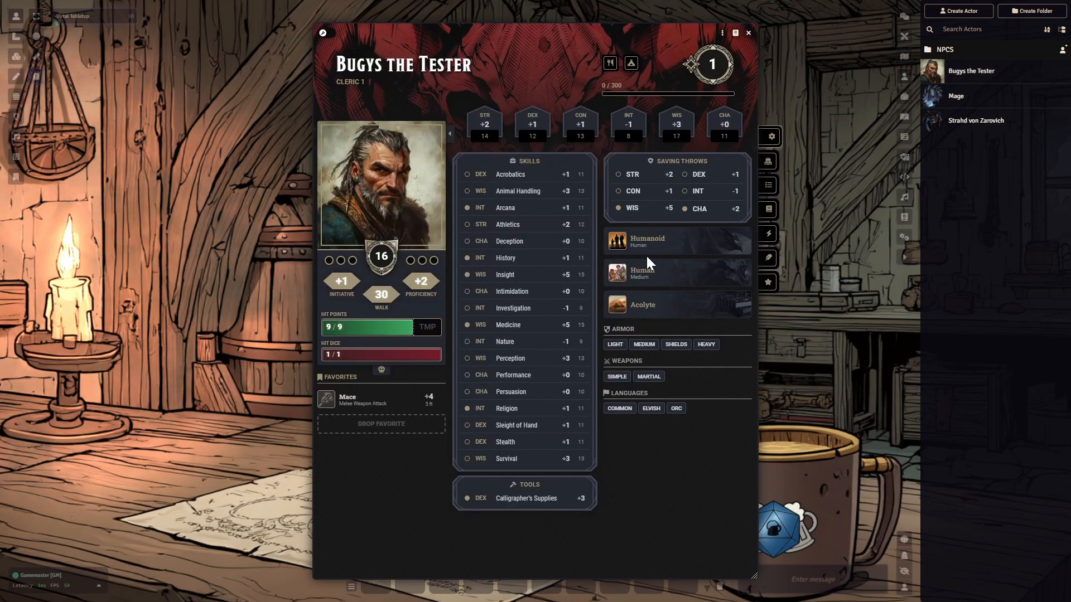
pyautogui.moveTo(653, 280)
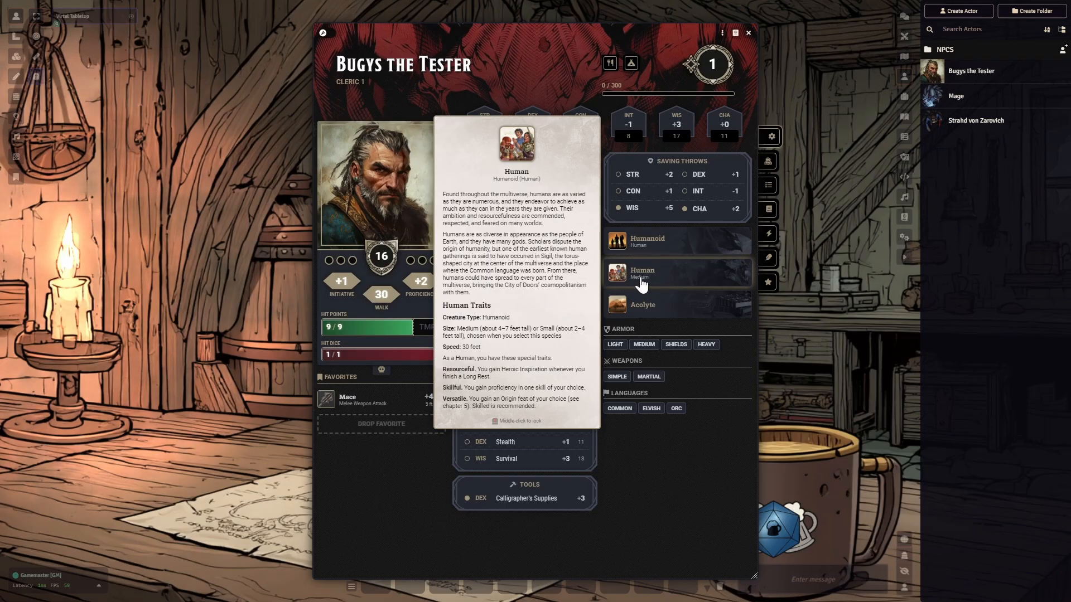
pyautogui.click(324, 32)
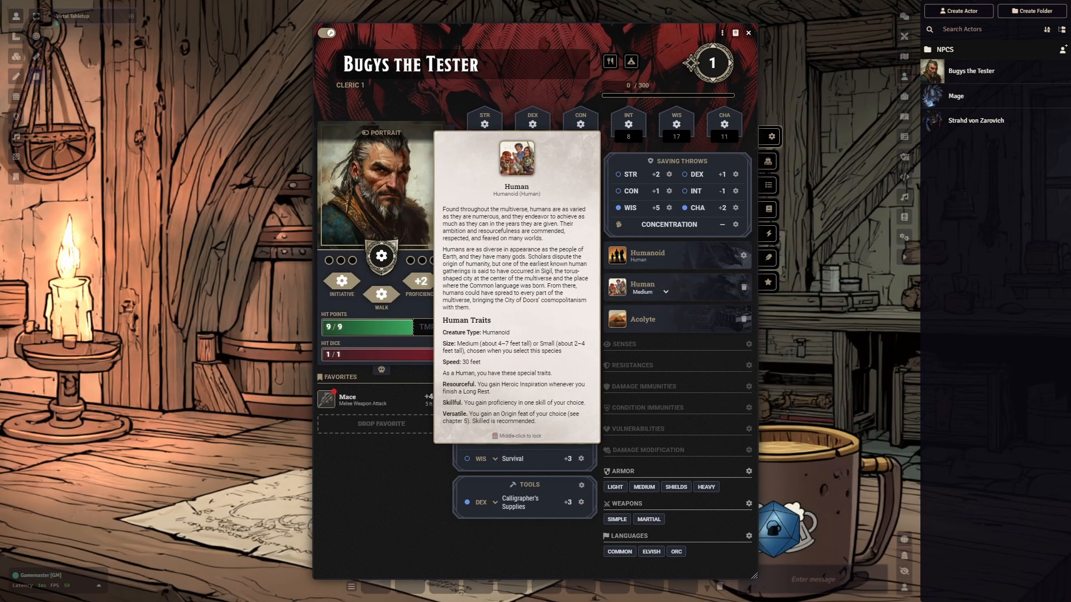
pyautogui.moveTo(437, 33); pyautogui.dragTo(355, 10)
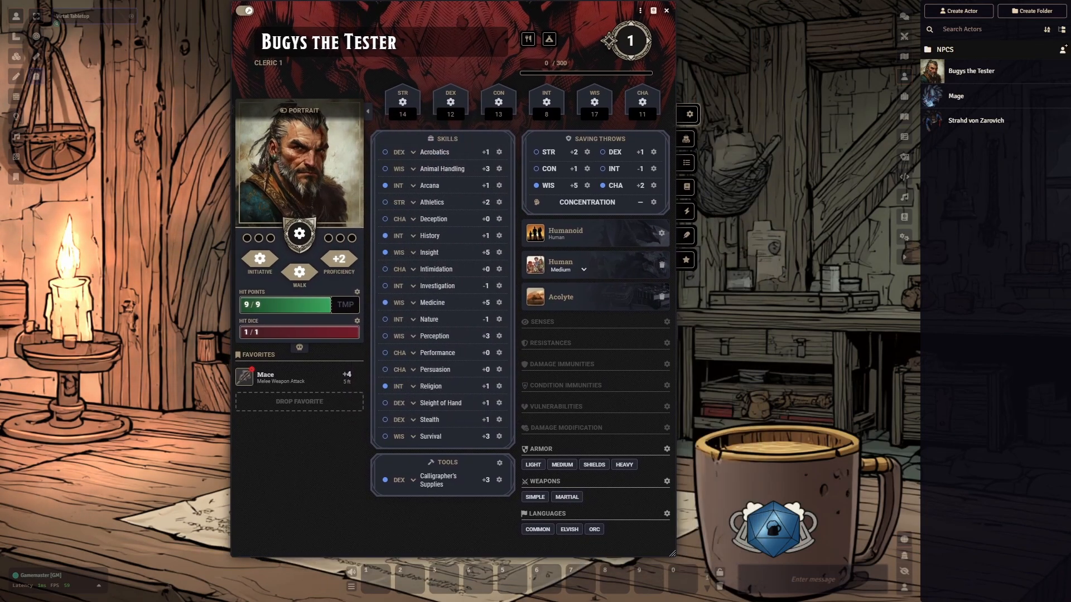
pyautogui.click(662, 266)
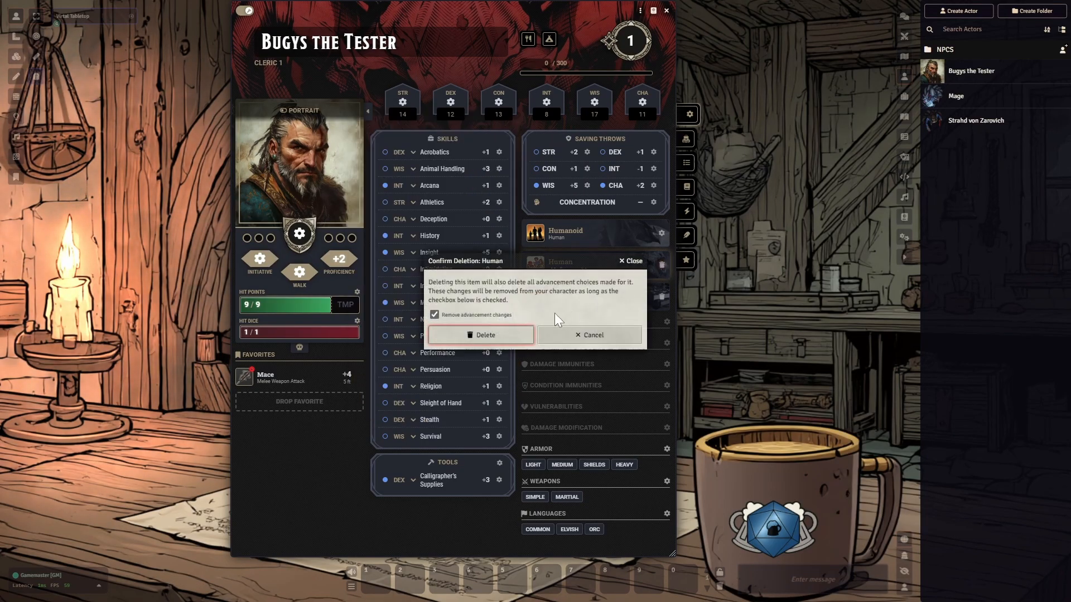
pyautogui.click(460, 338)
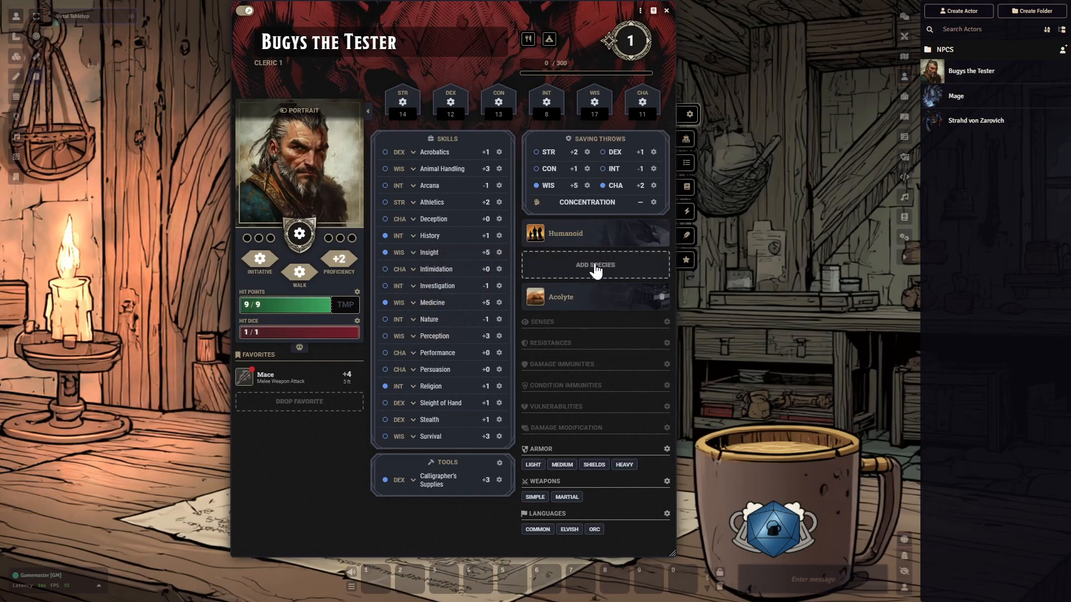
# Open the species browser for the character and inspect which compendium sources are configured.
pyautogui.click(594, 265)
pyautogui.moveTo(592, 258)
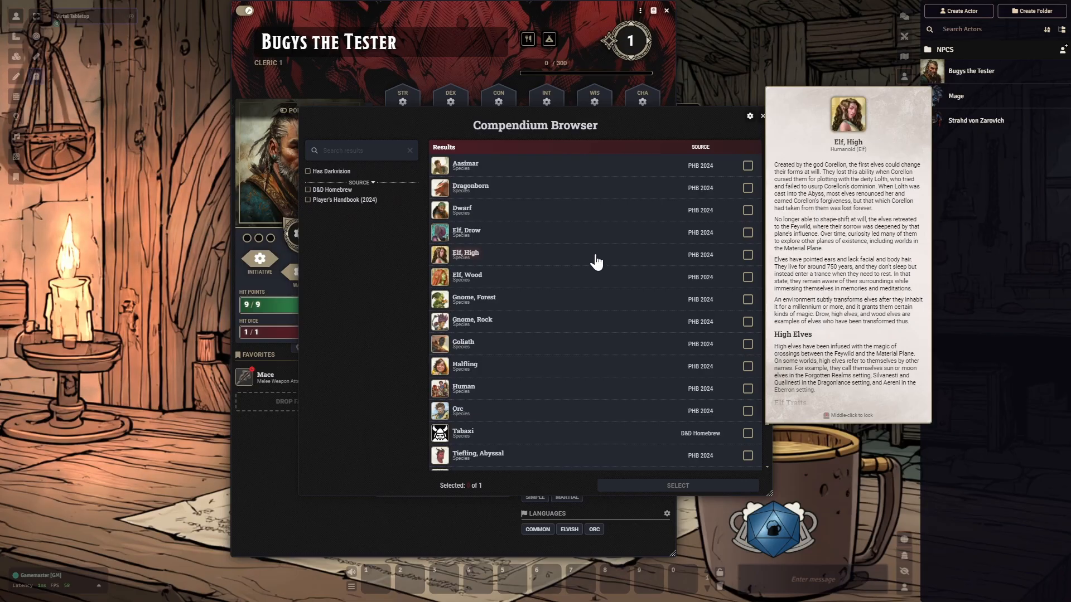
pyautogui.moveTo(507, 191)
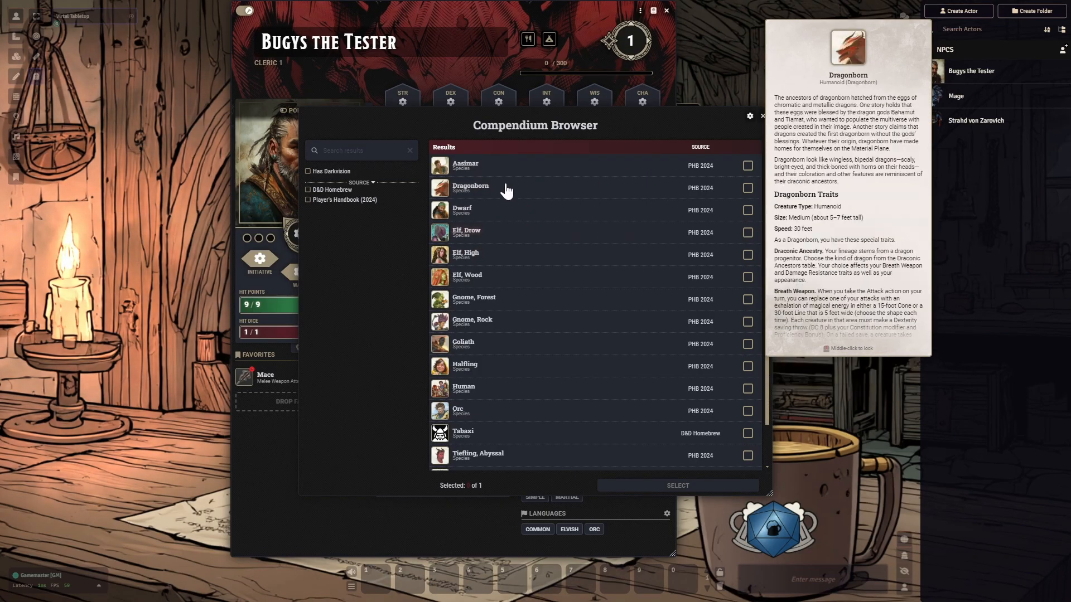
pyautogui.click(750, 116)
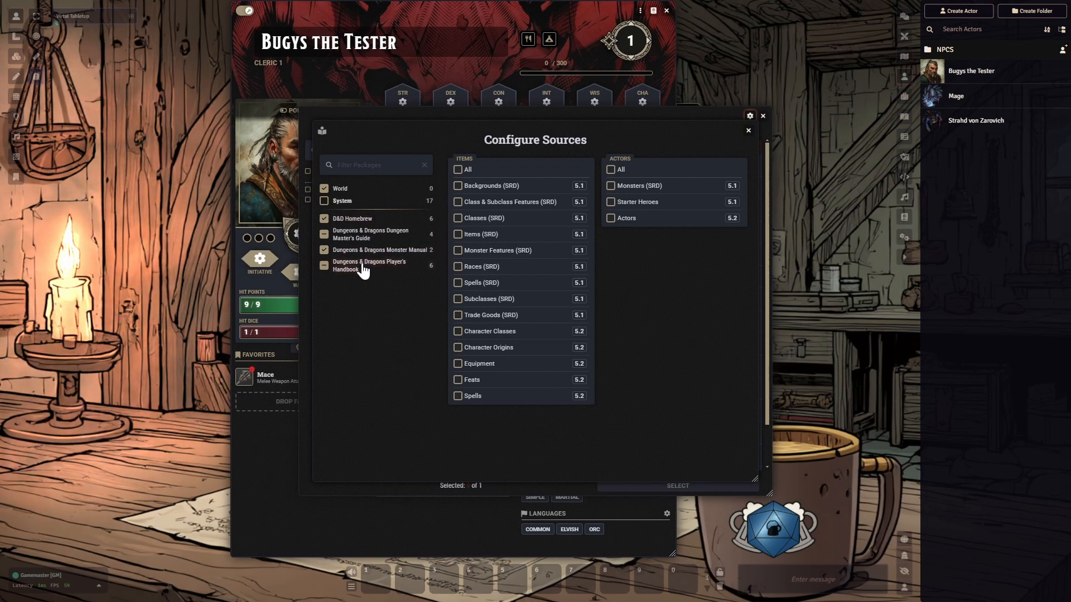
pyautogui.click(749, 130)
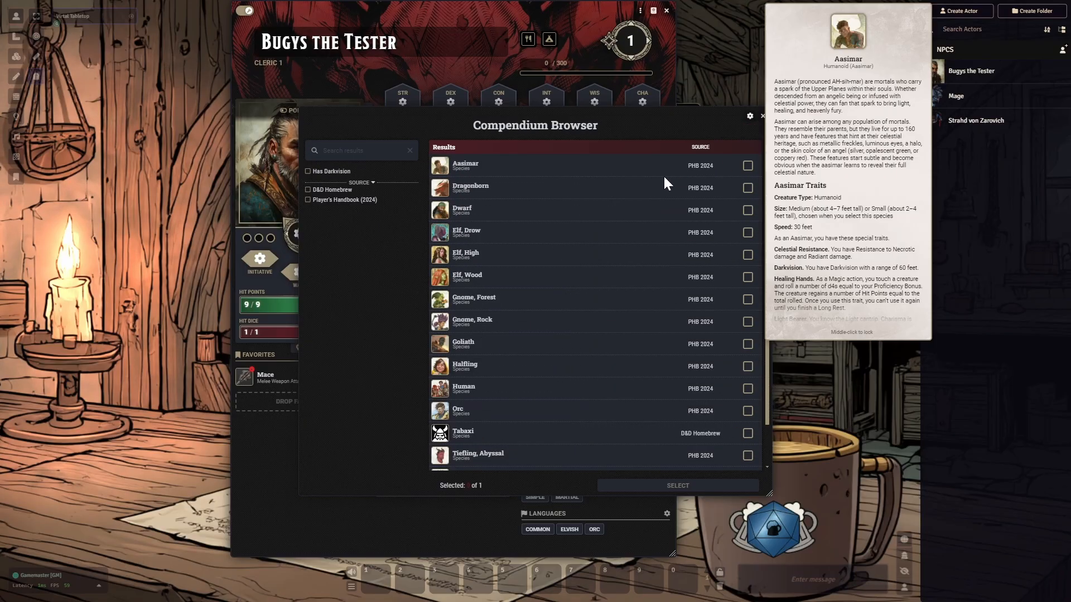
# Select the Tabaxi from the D&D Homebrew source as the character's species.
pyautogui.moveTo(620, 219)
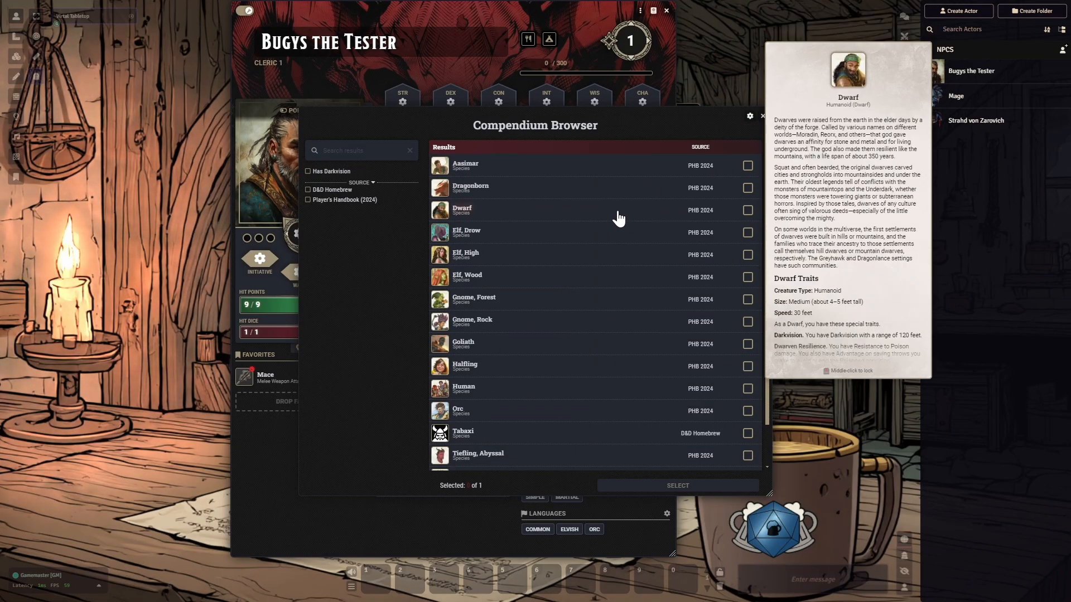
pyautogui.scroll(-1, 620, 257)
pyautogui.moveTo(427, 394)
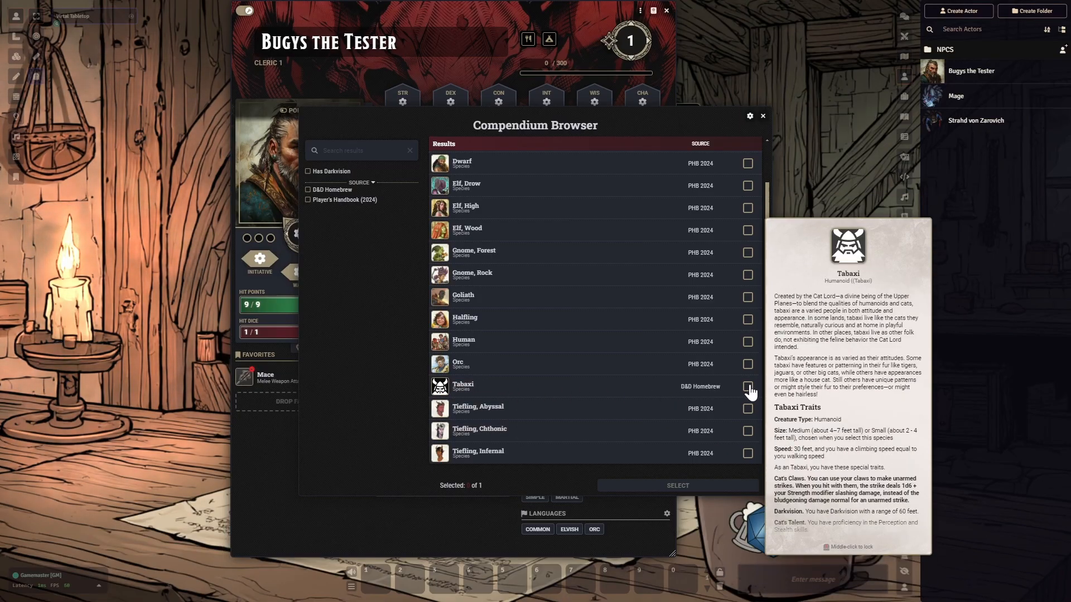
pyautogui.click(748, 389)
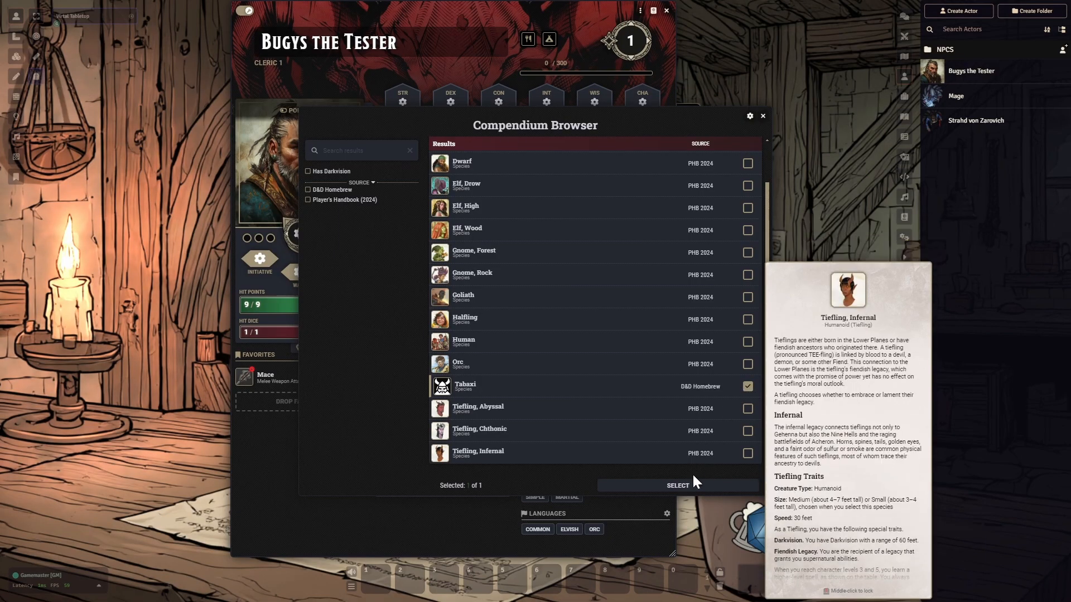
pyautogui.click(678, 488)
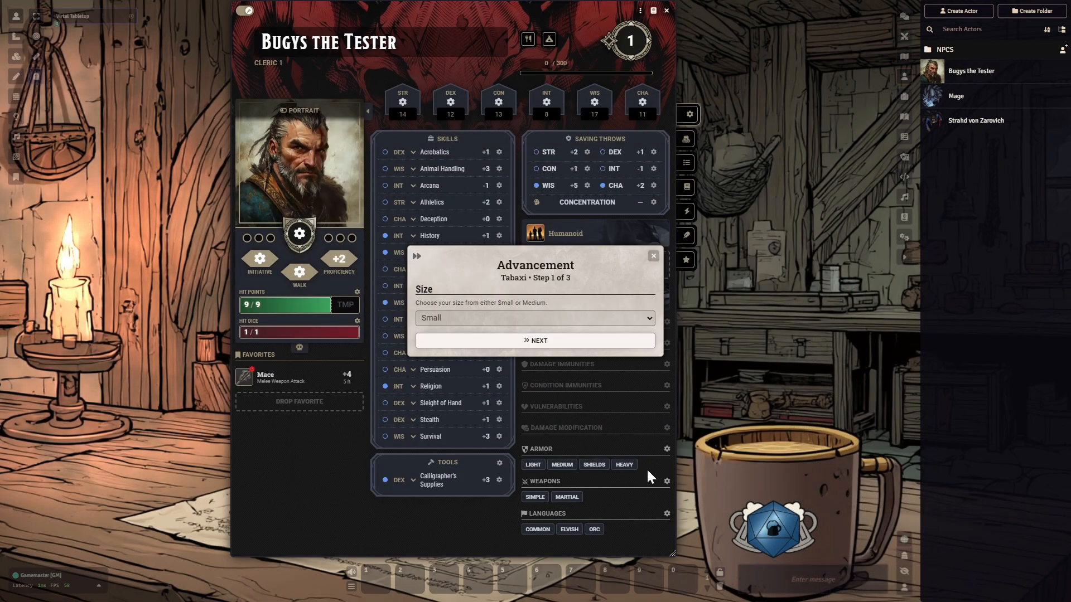
# Complete the Tabaxi advancement with Medium size, accepting the Cat's Talent skills and the Taxit Traits items.
pyautogui.click(502, 322)
pyautogui.click(493, 343)
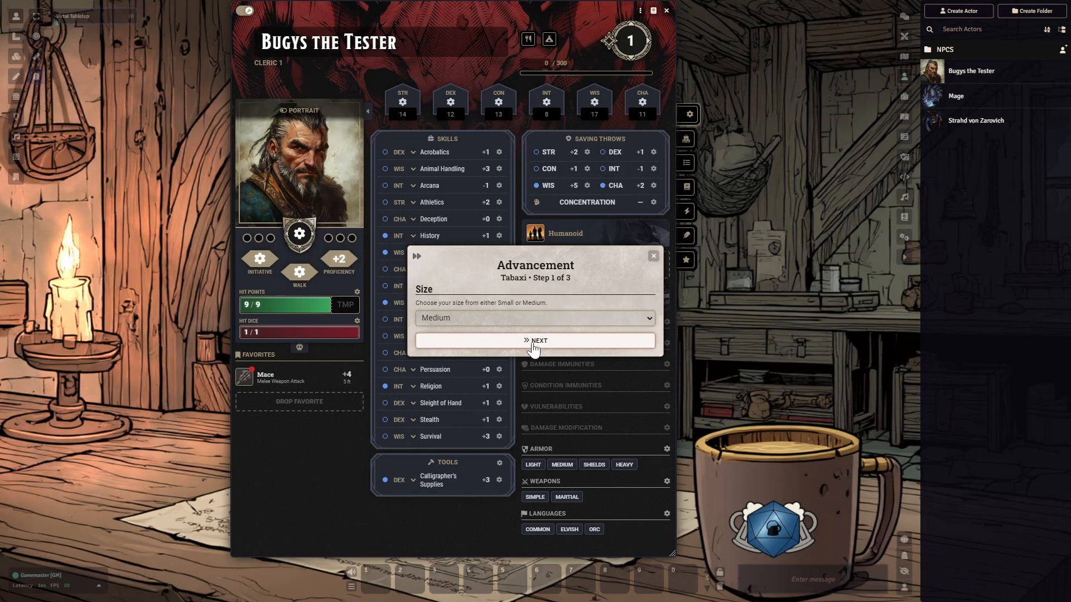
pyautogui.click(533, 342)
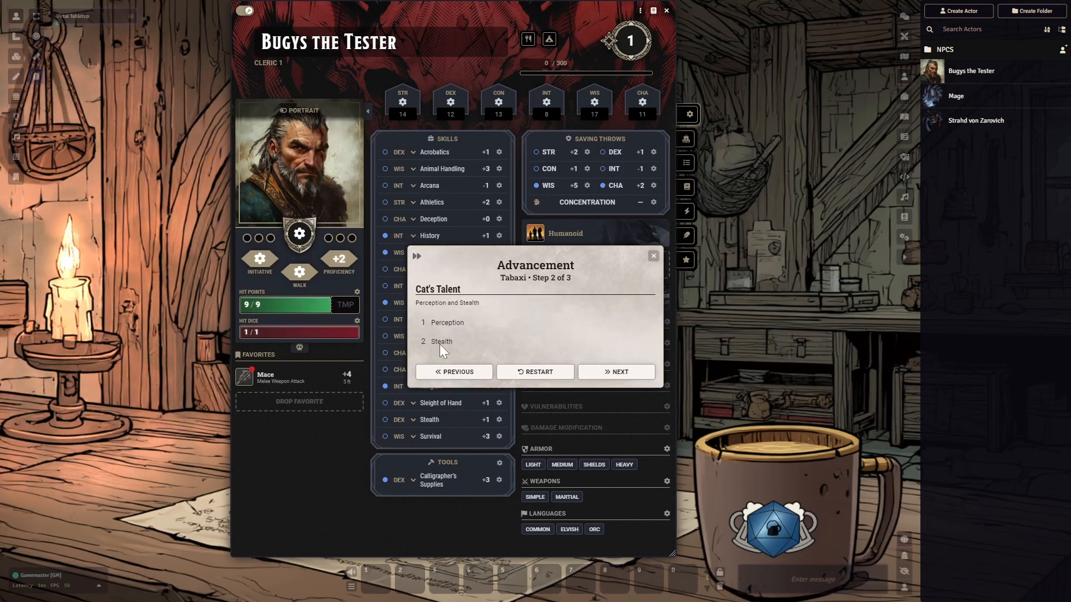
pyautogui.click(623, 374)
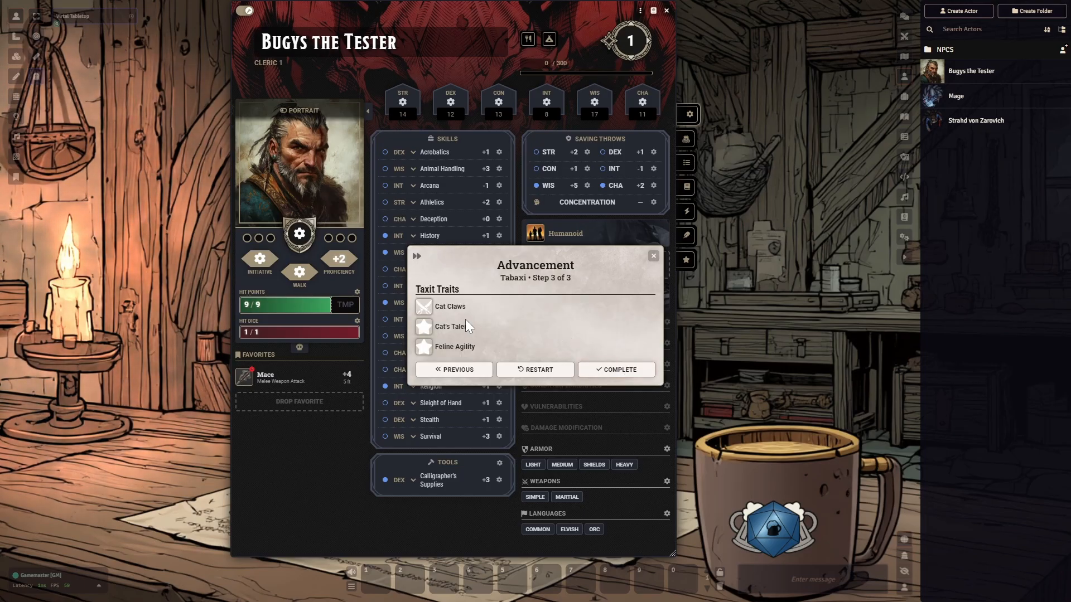
pyautogui.click(629, 373)
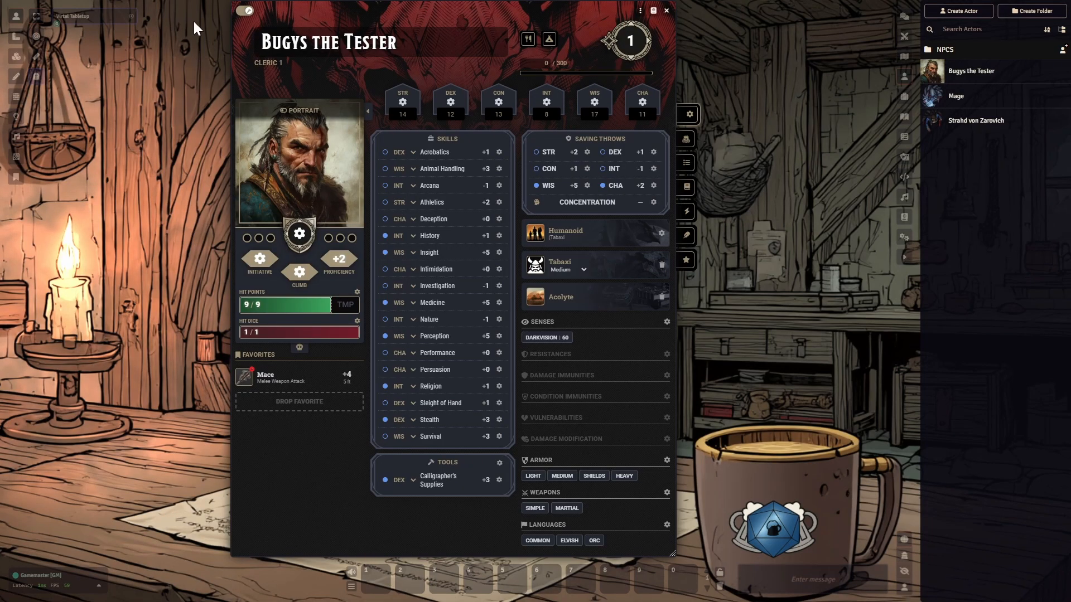
# Return the character sheet to play mode, use the Cat's Talent species feature and expand its description in the chat log.
pyautogui.click(246, 12)
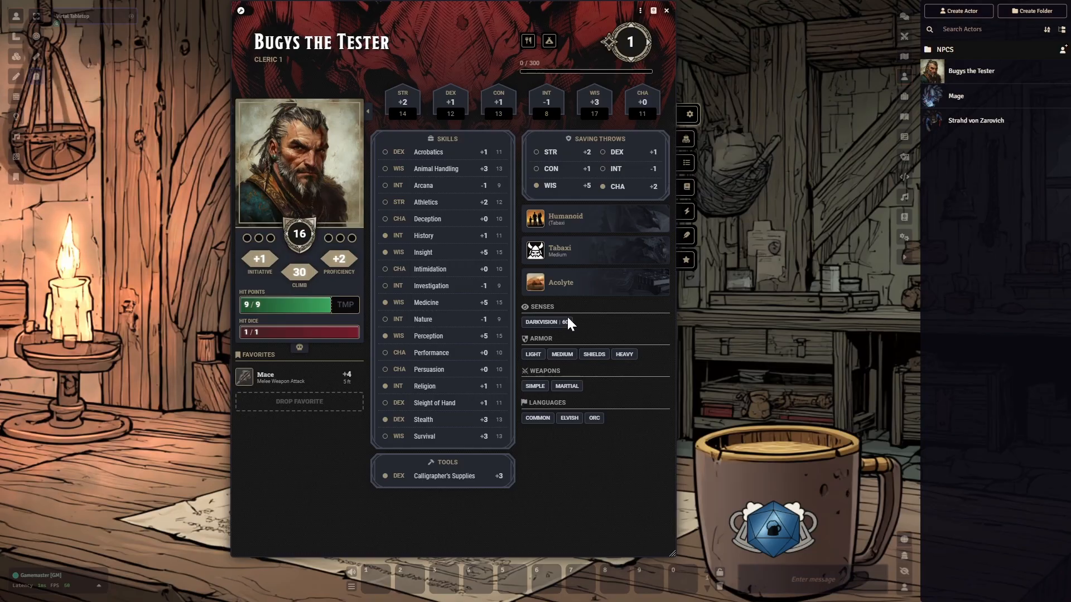
pyautogui.click(690, 163)
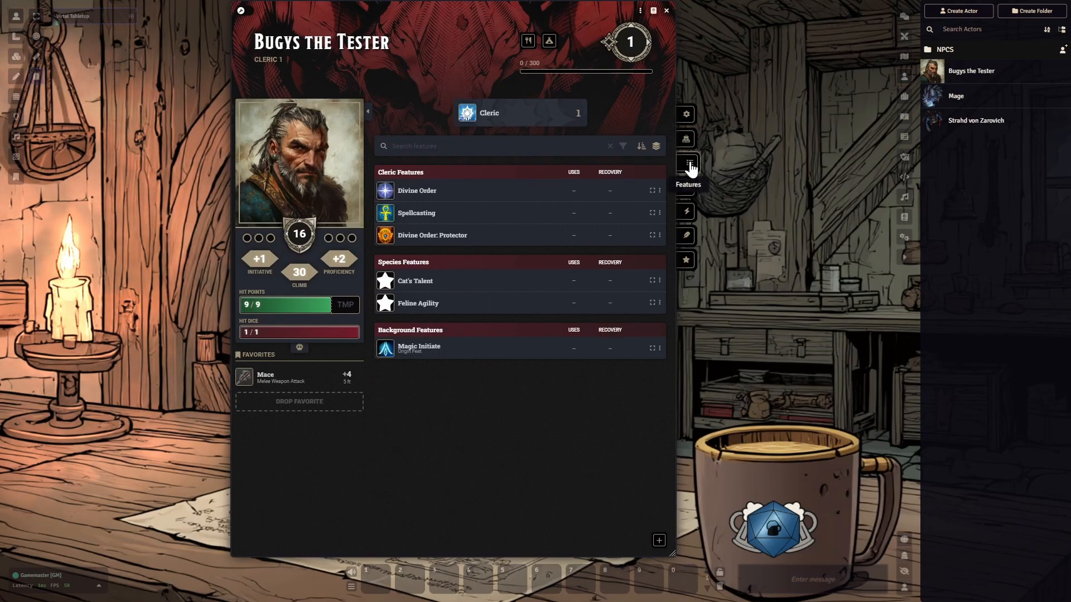
pyautogui.click(421, 285)
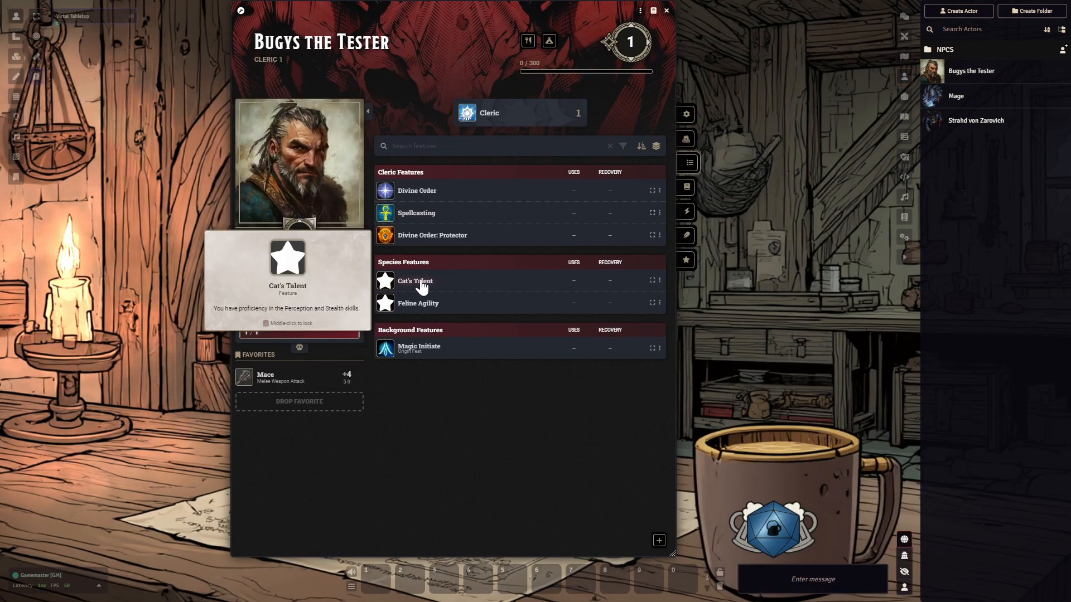
pyautogui.click(901, 19)
pyautogui.click(1055, 154)
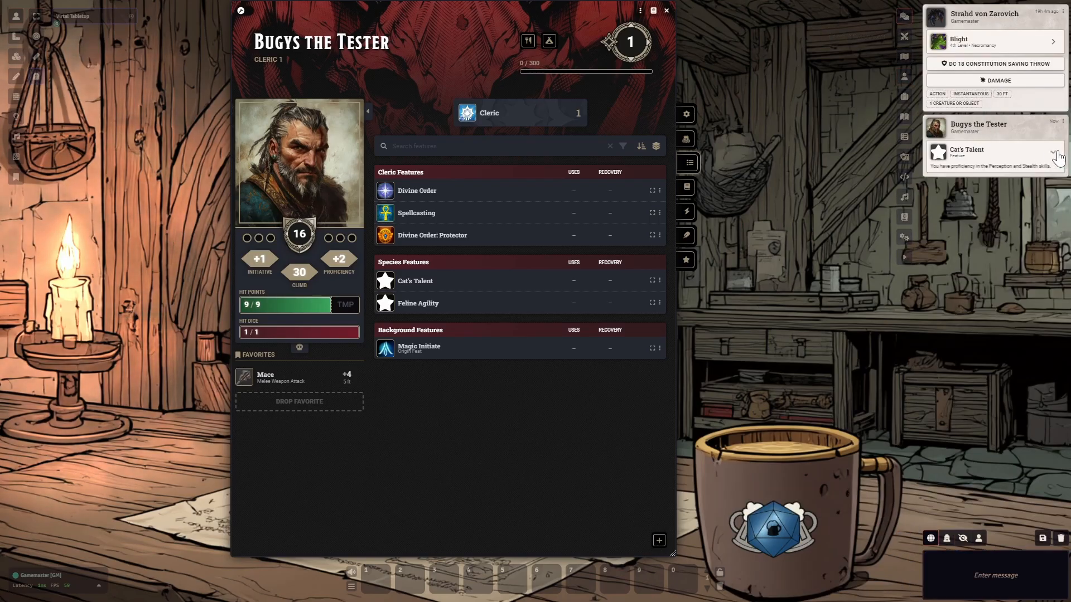
# Expand the Cat's Talent and Feline Agility descriptions on the sheet, use Feline Agility and expand its chat card description.
pyautogui.click(653, 285)
pyautogui.click(652, 322)
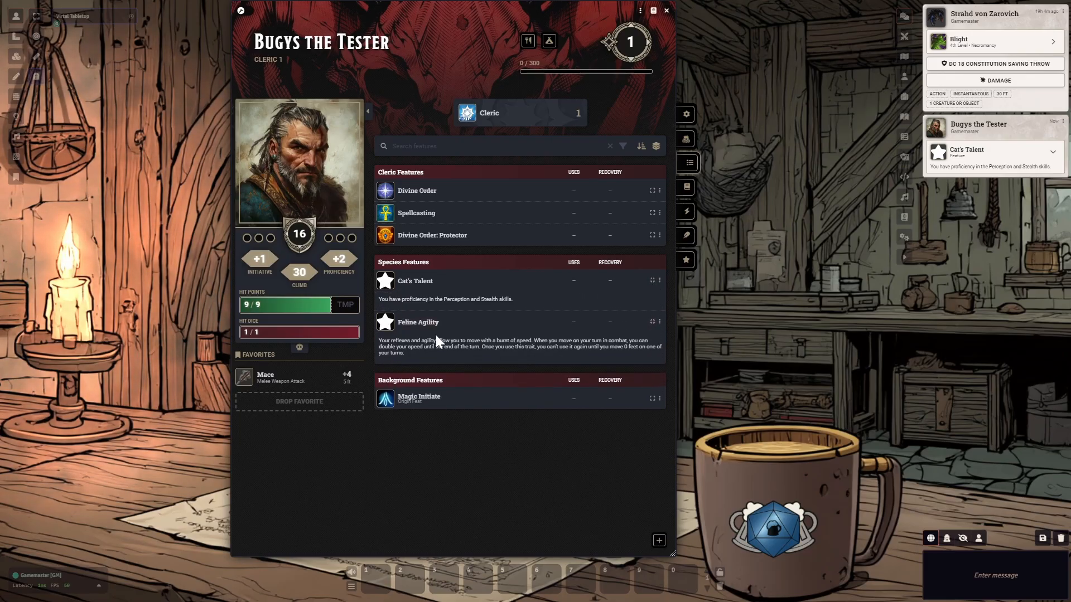
pyautogui.click(396, 329)
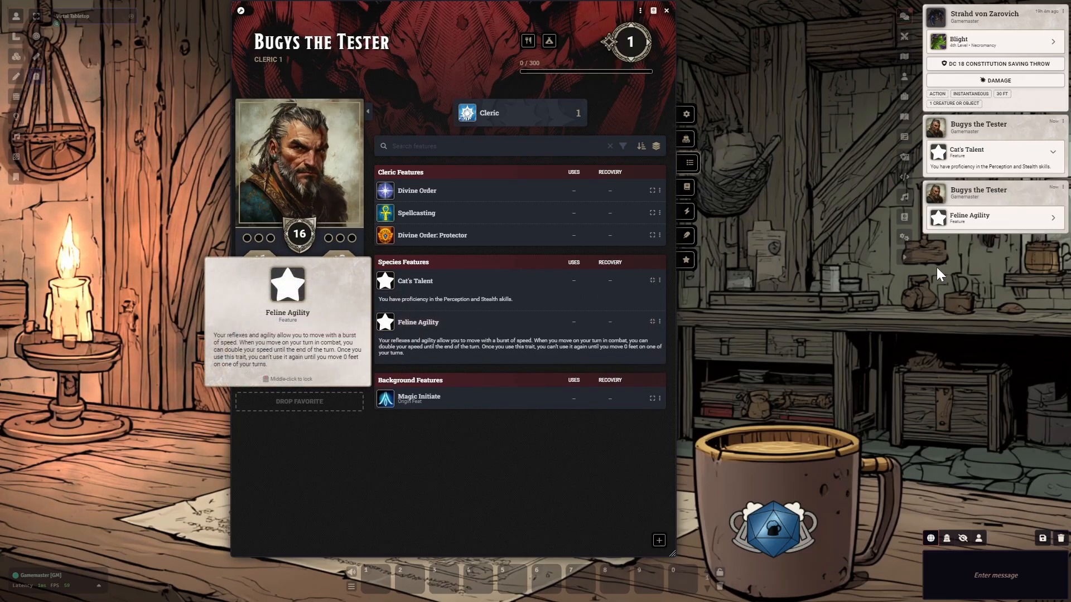
pyautogui.click(1054, 223)
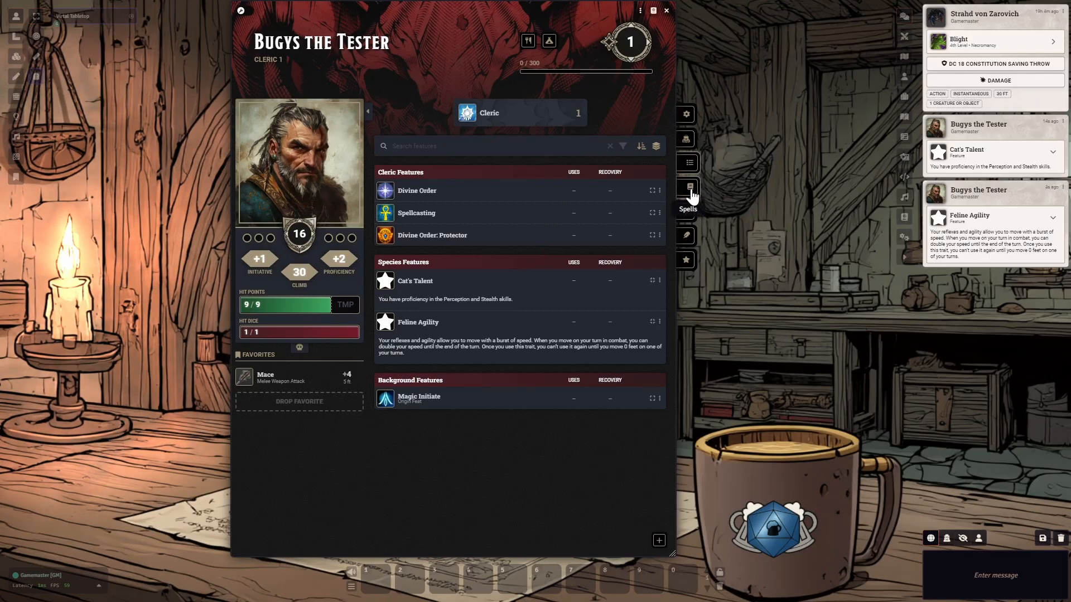
# Make a normal Cat Claws attack roll from the character's inventory and expand the roll's breakdown in the chat log.
pyautogui.click(692, 143)
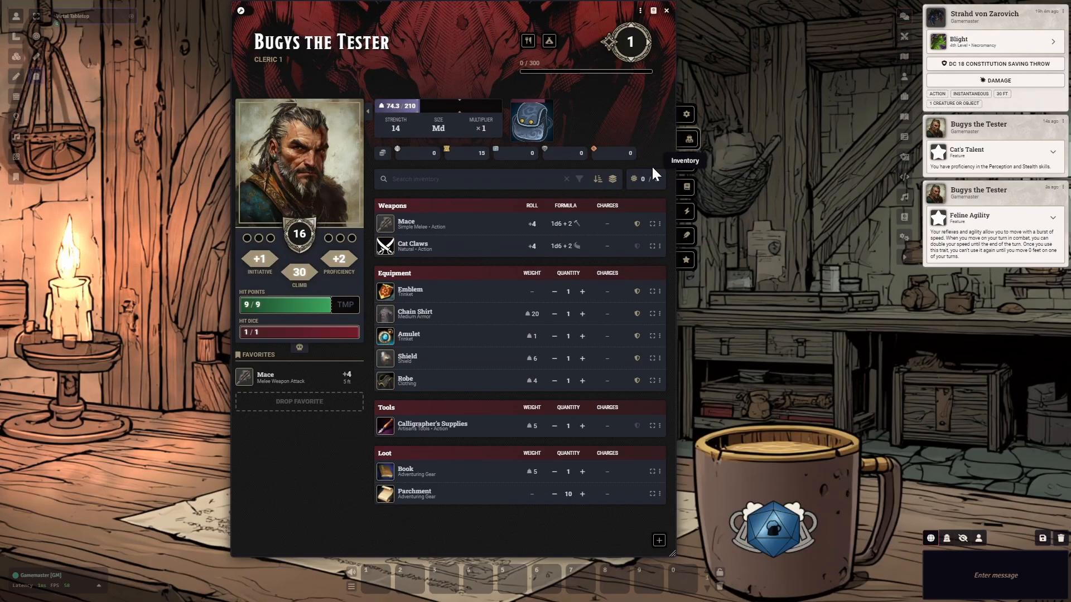
pyautogui.moveTo(412, 256)
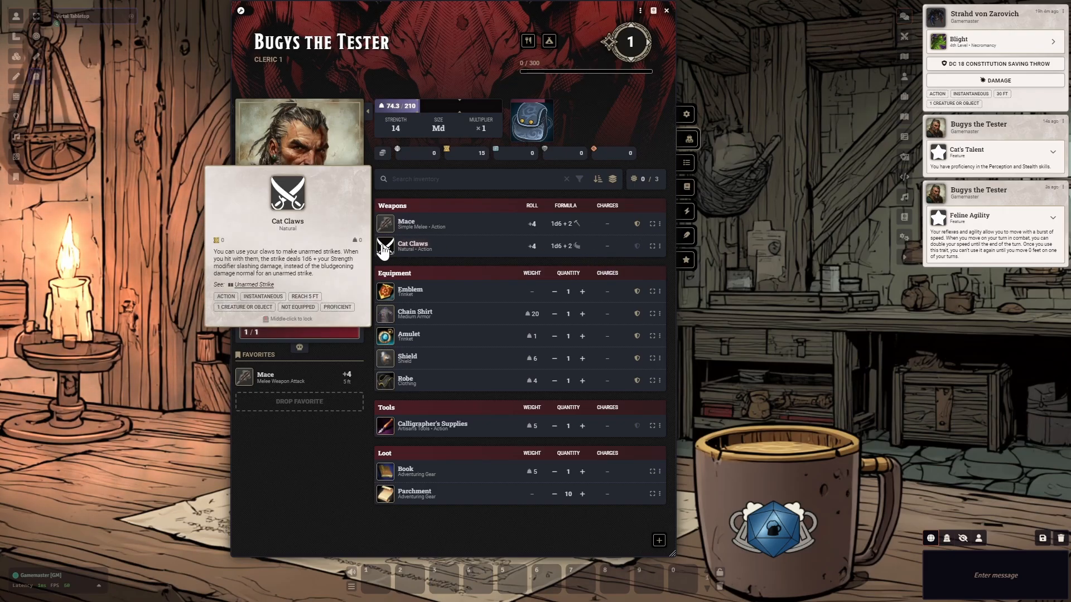
pyautogui.click(387, 251)
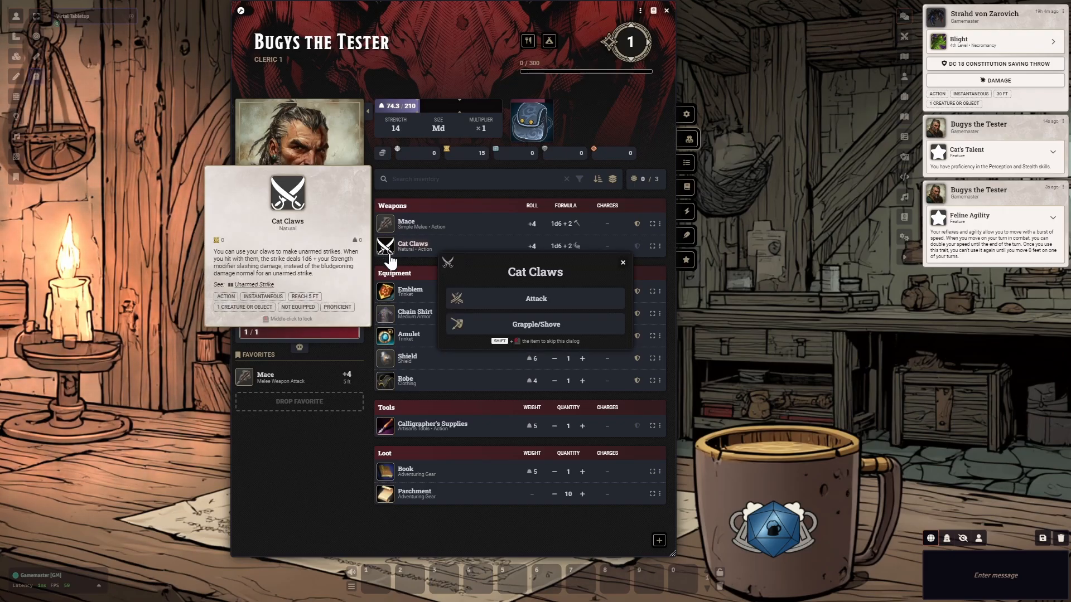
pyautogui.click(541, 296)
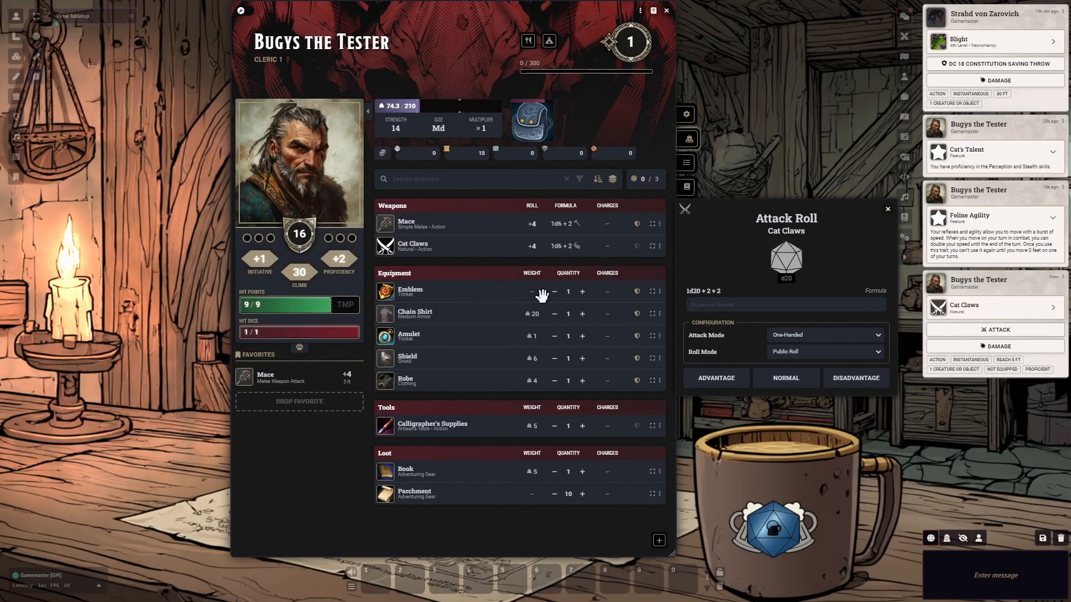
pyautogui.click(786, 379)
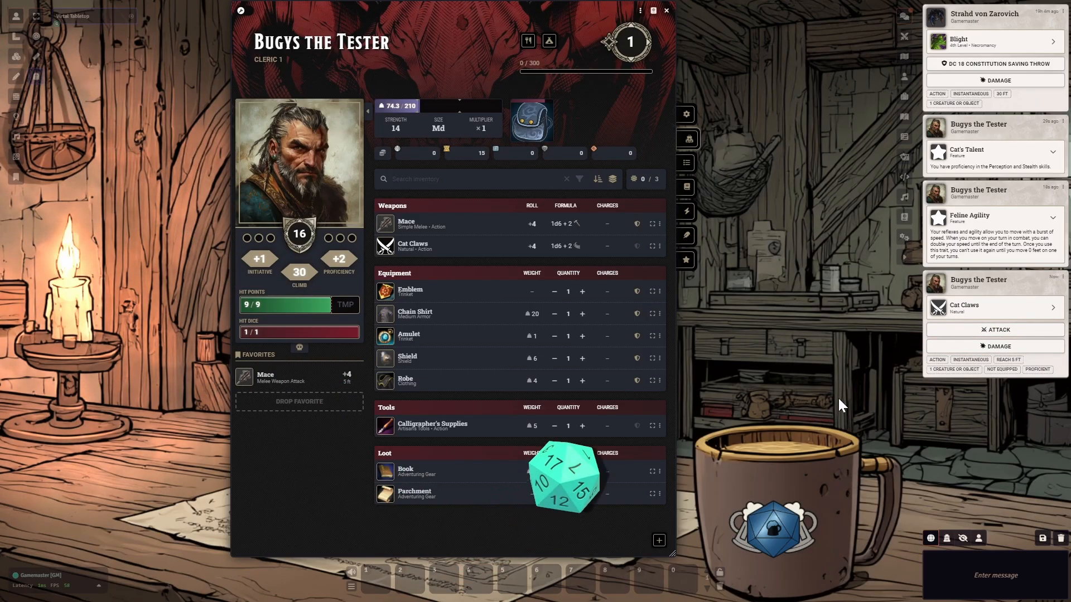
pyautogui.click(687, 114)
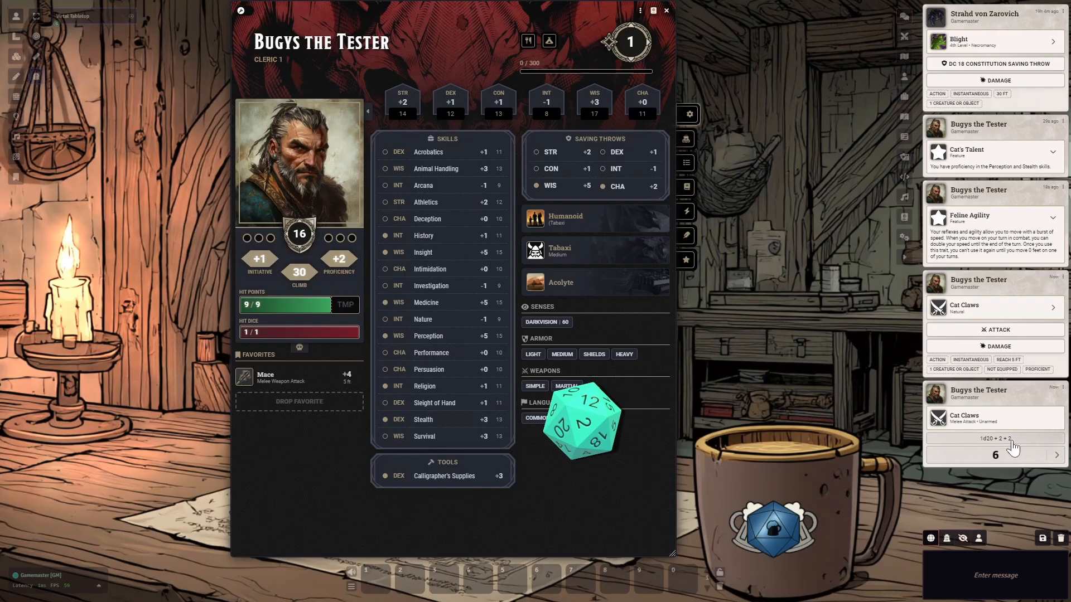
pyautogui.click(1013, 445)
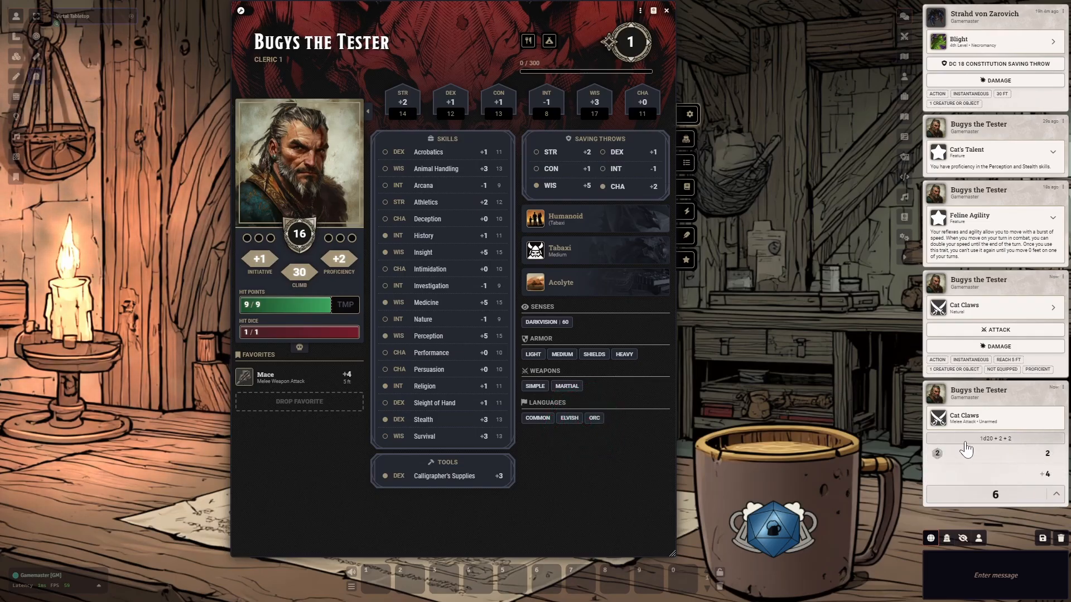
# Roll normal damage for the Cat Claws attack from its chat card and close the character sheet.
pyautogui.click(997, 347)
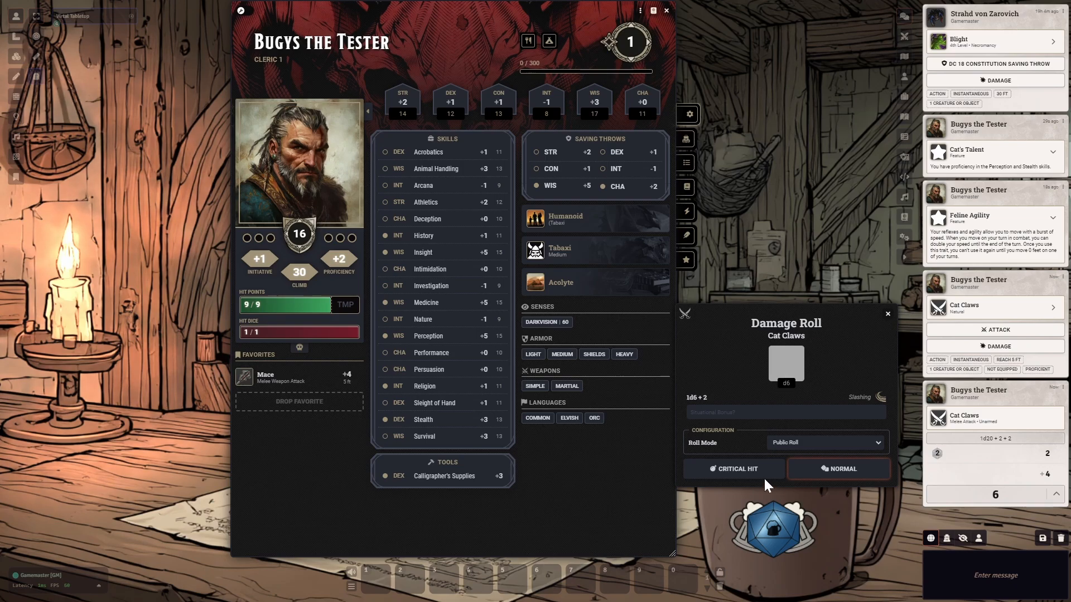
pyautogui.click(824, 470)
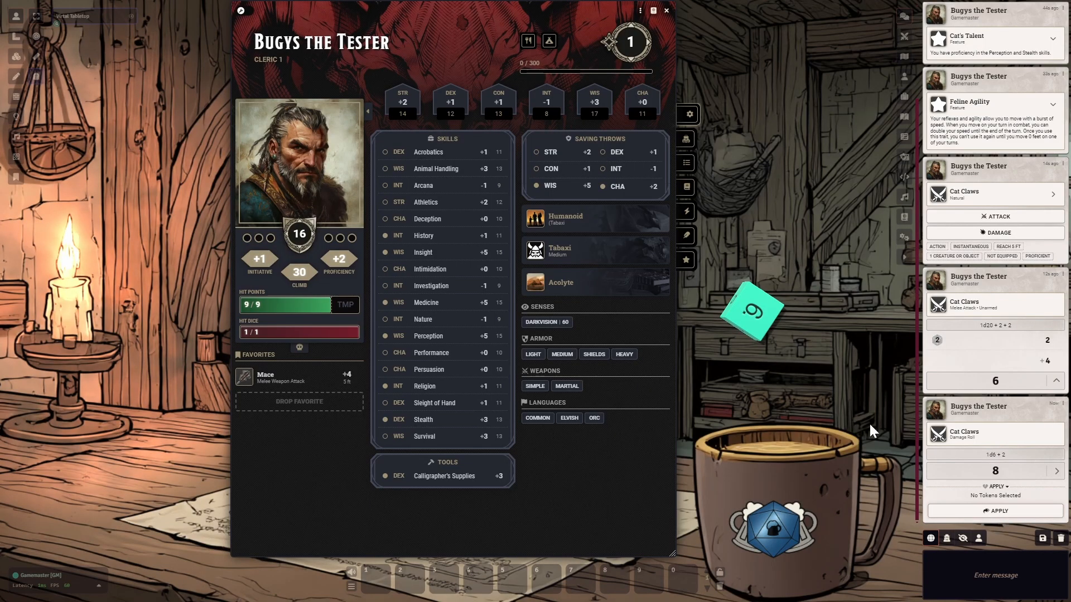
pyautogui.moveTo(556, 252)
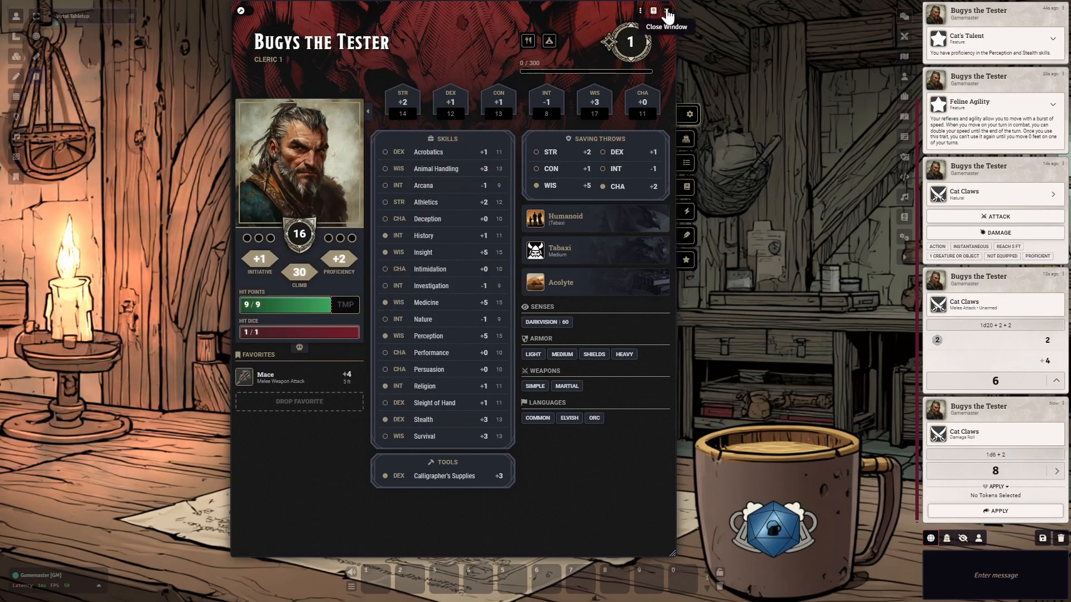
pyautogui.click(666, 10)
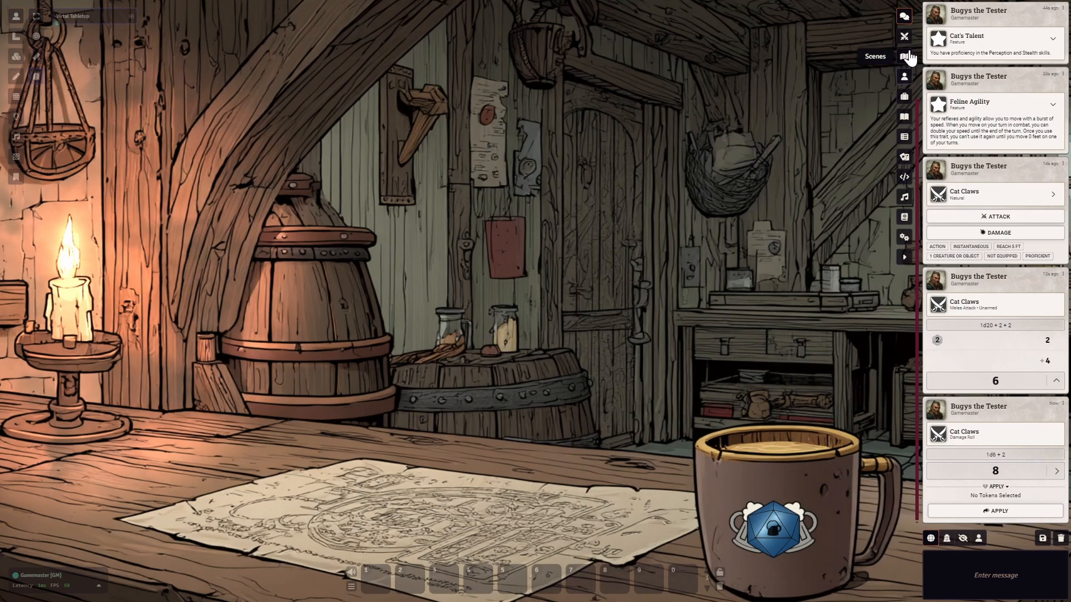
# Open the Cat Claws item from the Player Options compendium in edit mode.
pyautogui.click(904, 218)
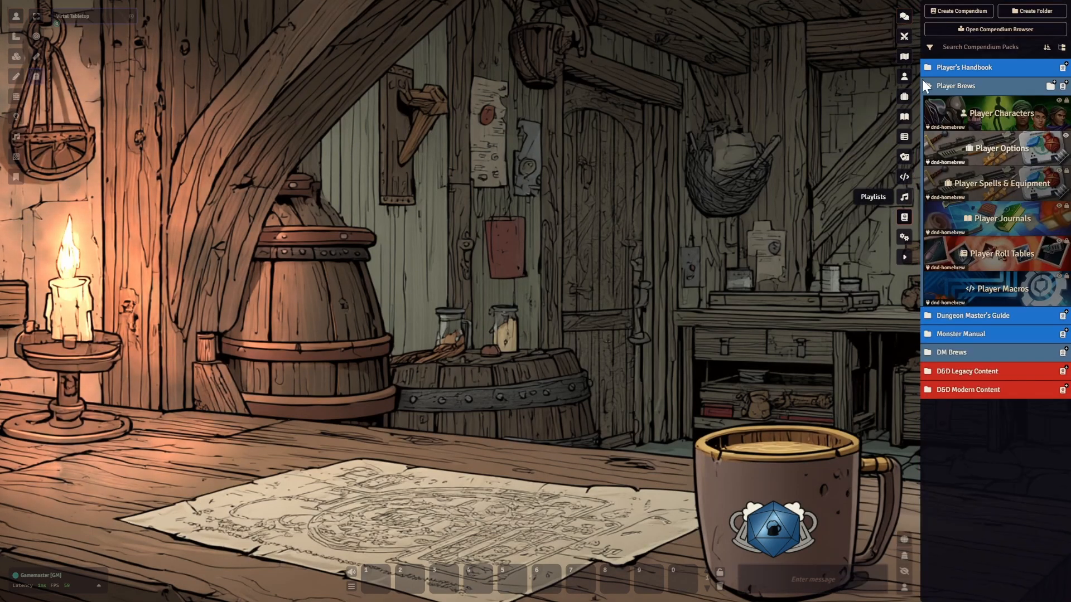
pyautogui.click(1002, 148)
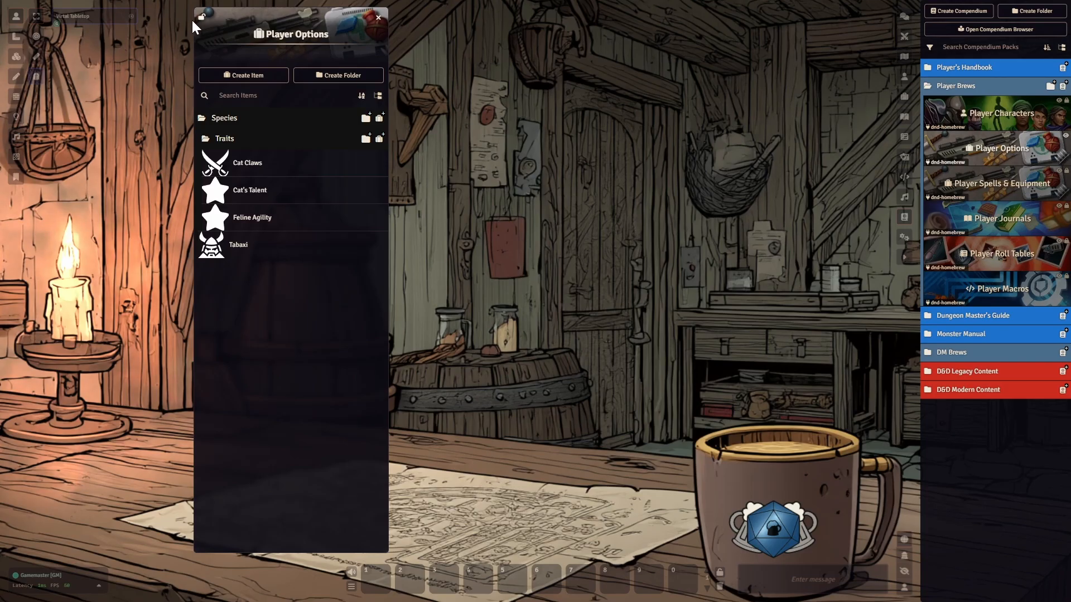
pyautogui.click(245, 168)
pyautogui.moveTo(464, 19); pyautogui.dragTo(608, 38)
pyautogui.click(550, 30)
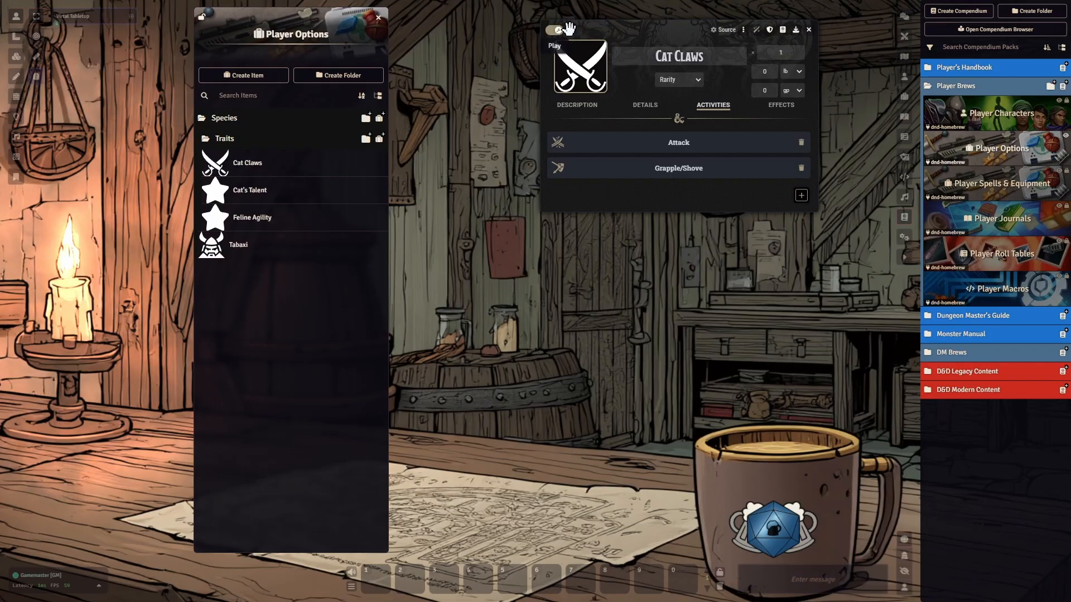
# Open the image browser for the Cat Claws icon and go to the icons folder in Core Data.
pyautogui.click(579, 73)
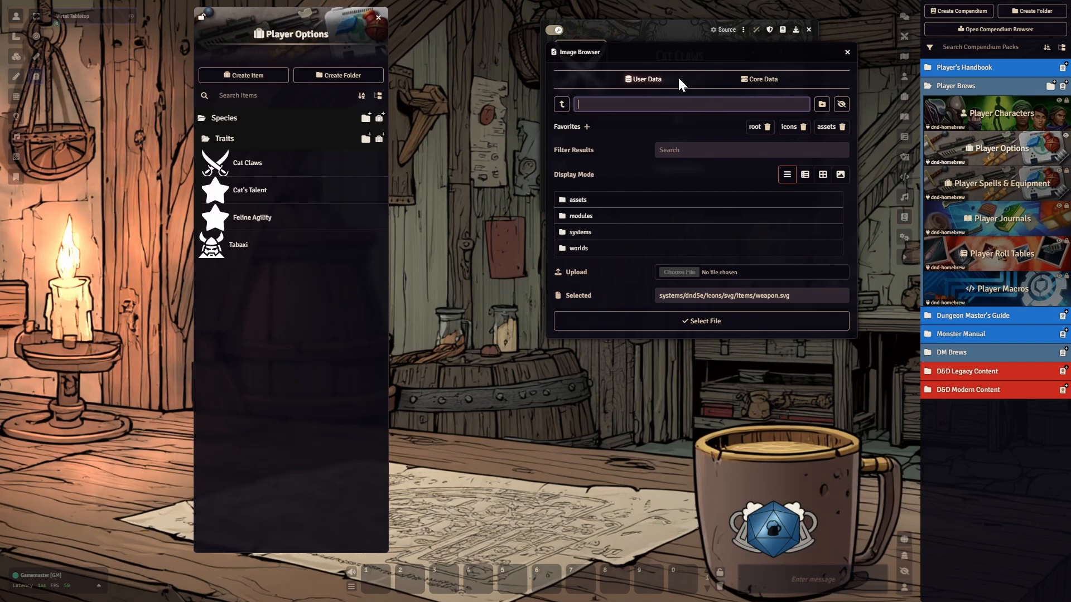
pyautogui.click(760, 80)
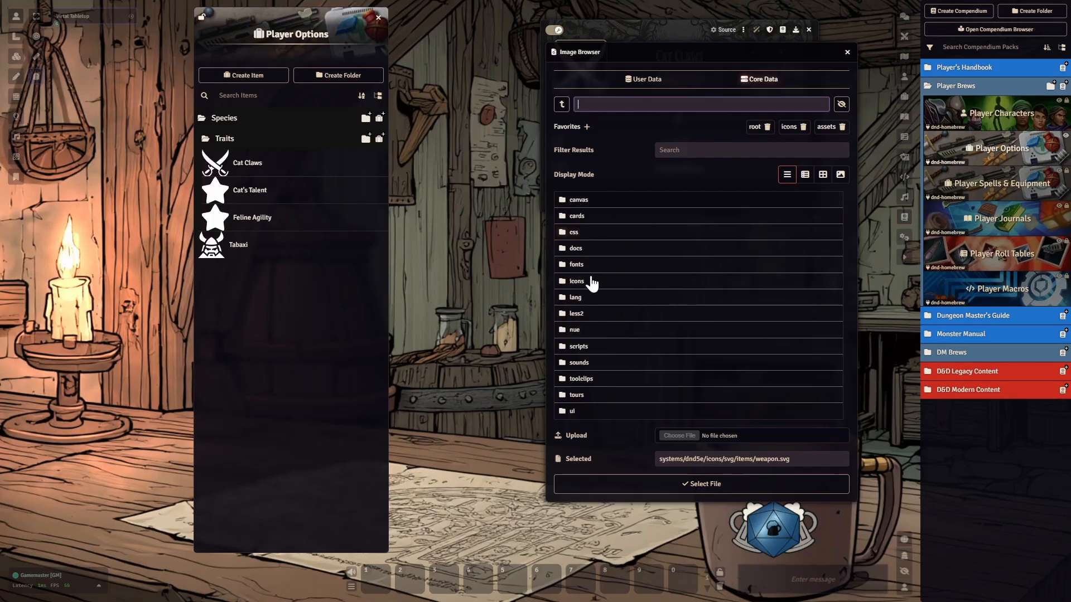
pyautogui.click(578, 282)
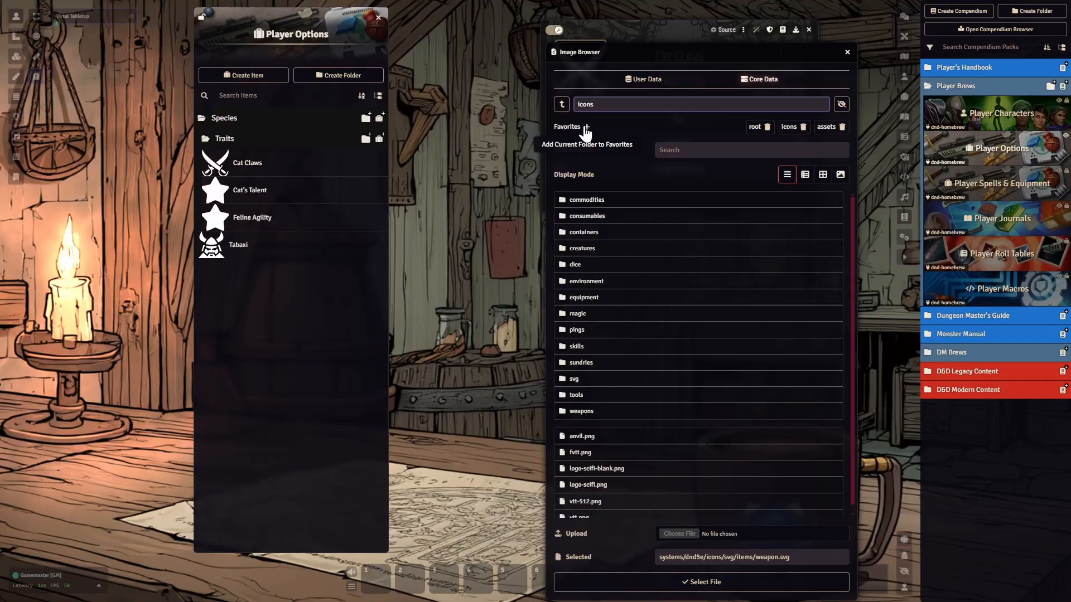
pyautogui.click(791, 128)
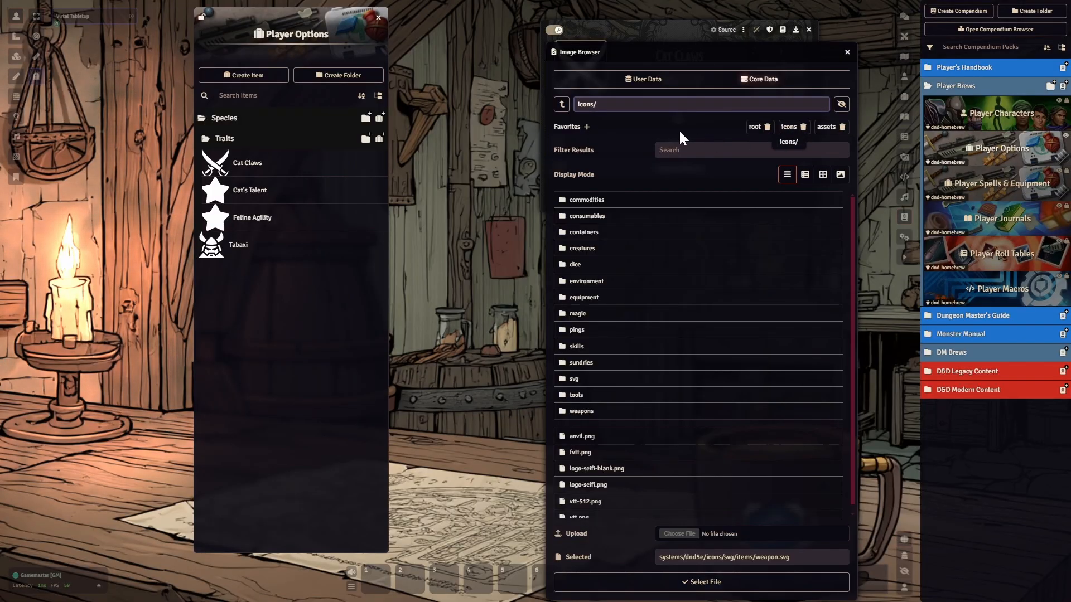
pyautogui.click(641, 147)
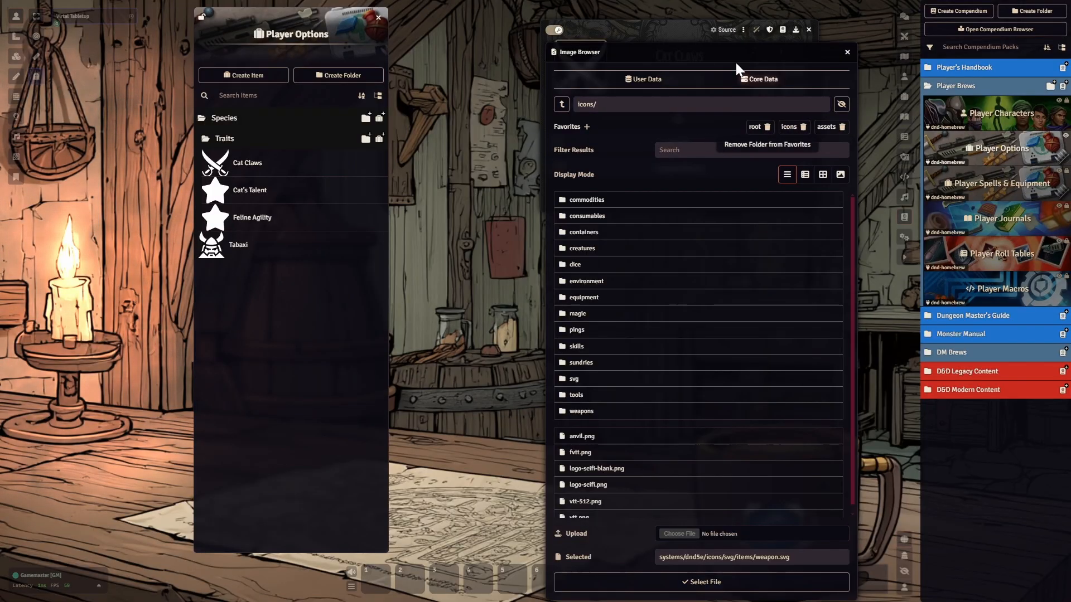
pyautogui.moveTo(735, 56); pyautogui.dragTo(699, 15)
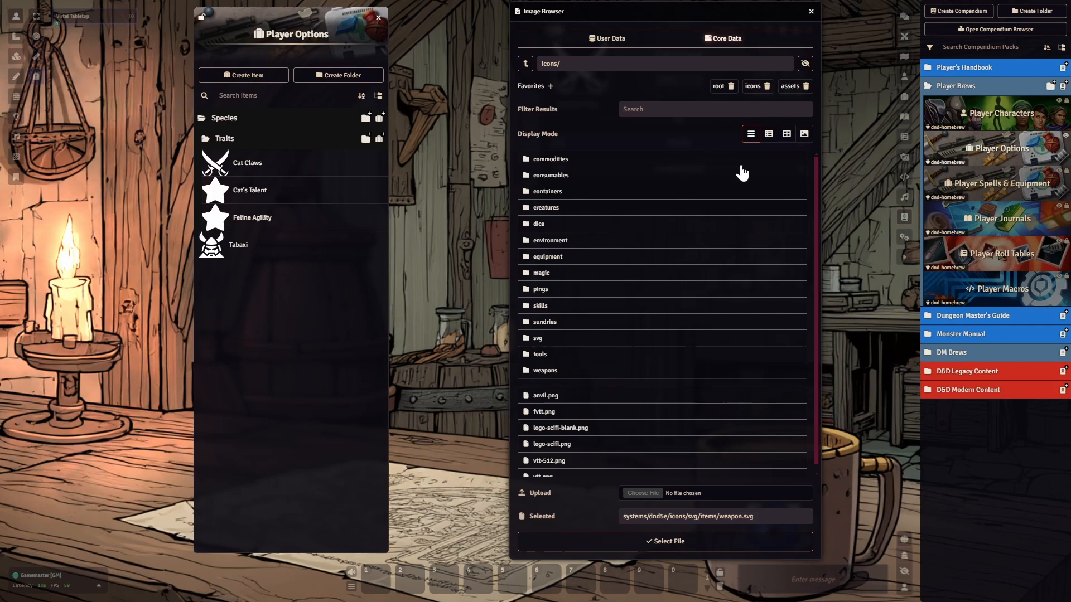
# Show the image files as thumbnails and open the icons/creatures/claws folder.
pyautogui.click(760, 136)
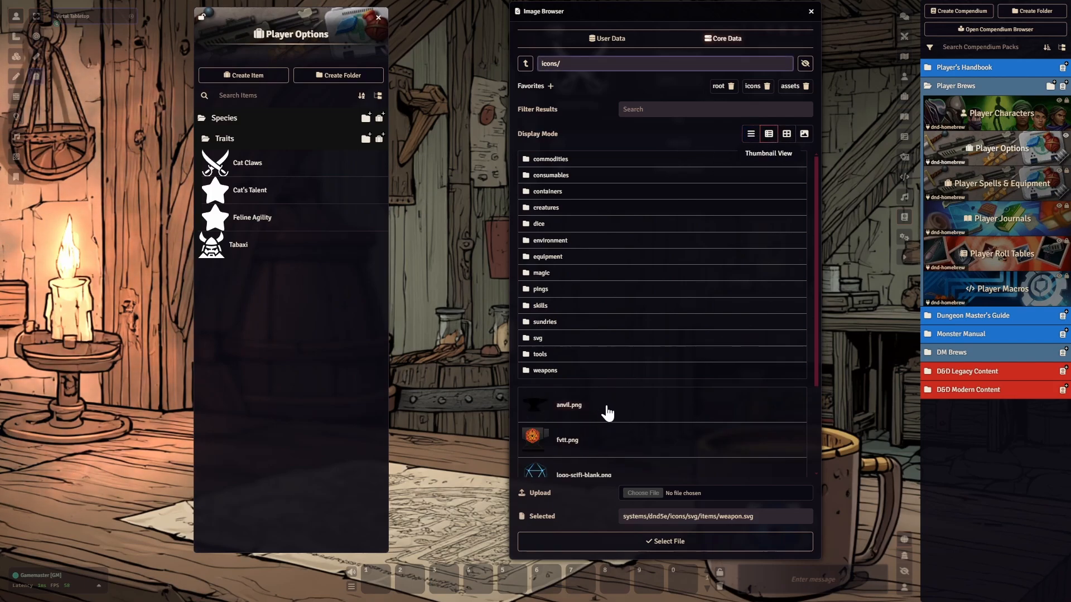
pyautogui.scroll(-3, 614, 419)
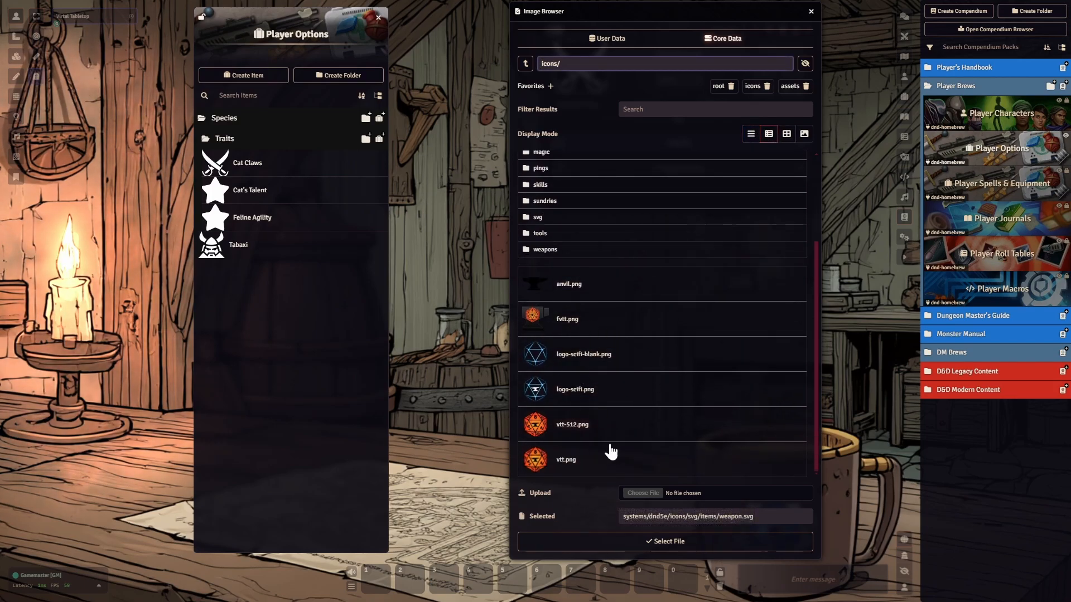
pyautogui.scroll(3, 636, 396)
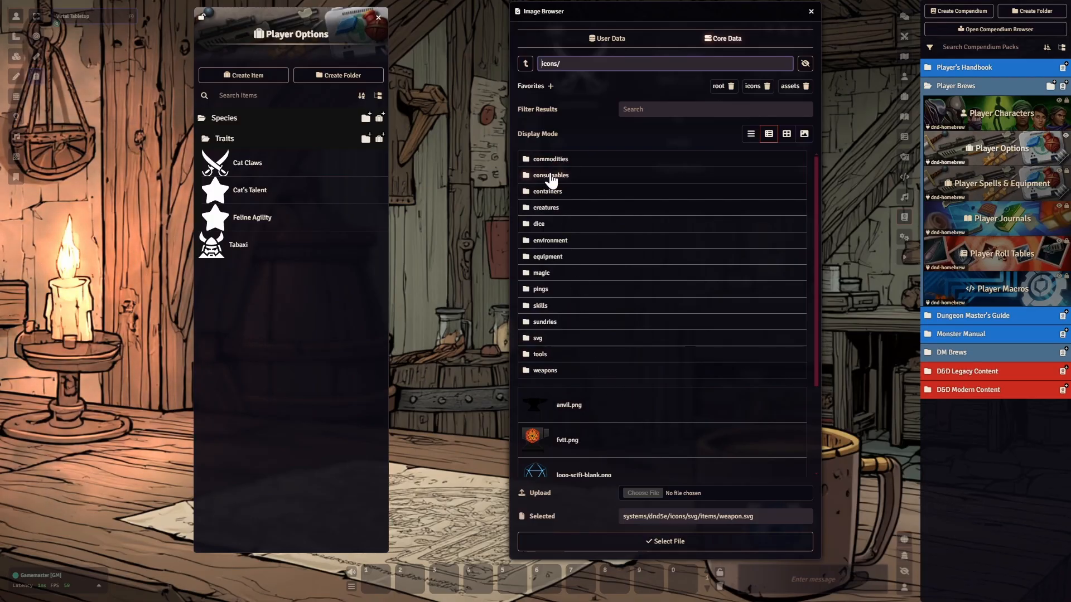
pyautogui.click(545, 209)
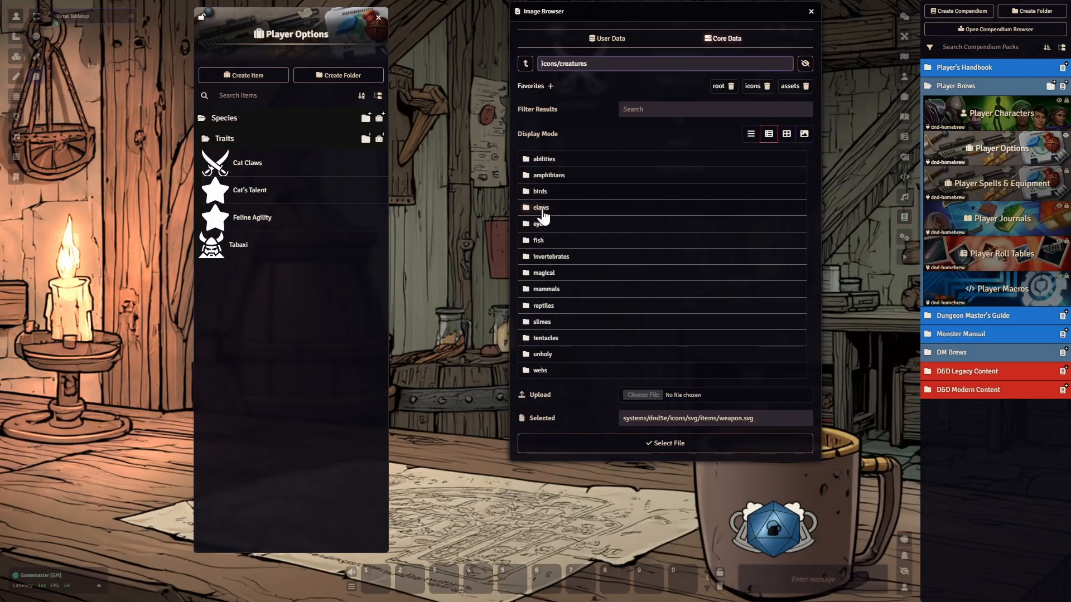
pyautogui.click(540, 208)
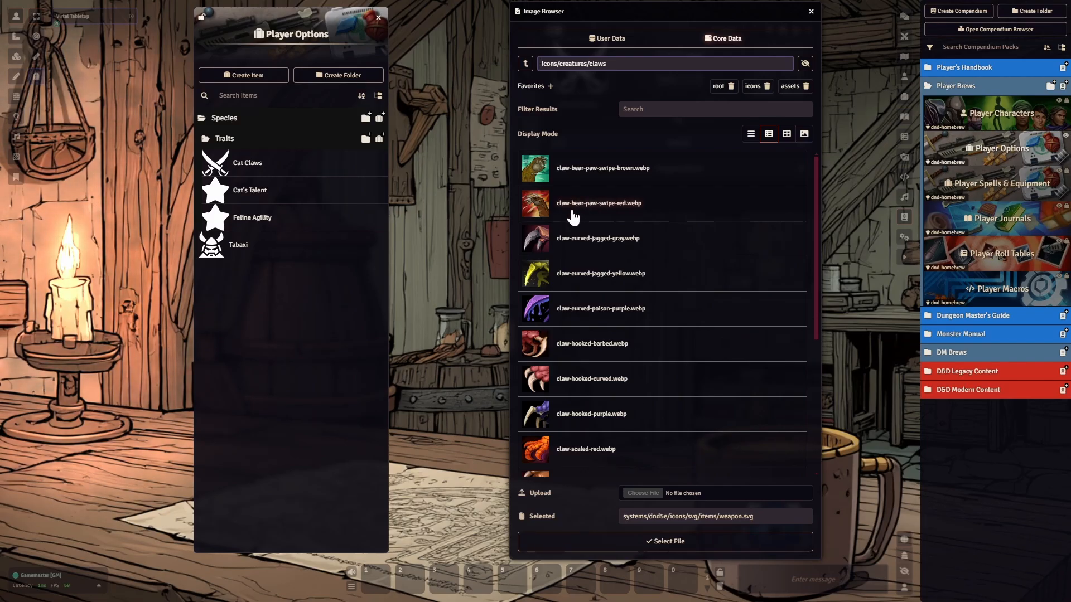
# Set the Cat Claws icon to claw-curved-jagged-gray.webp from the icons/creatures/claws folder.
pyautogui.scroll(-3, 596, 300)
pyautogui.scroll(-1, 596, 300)
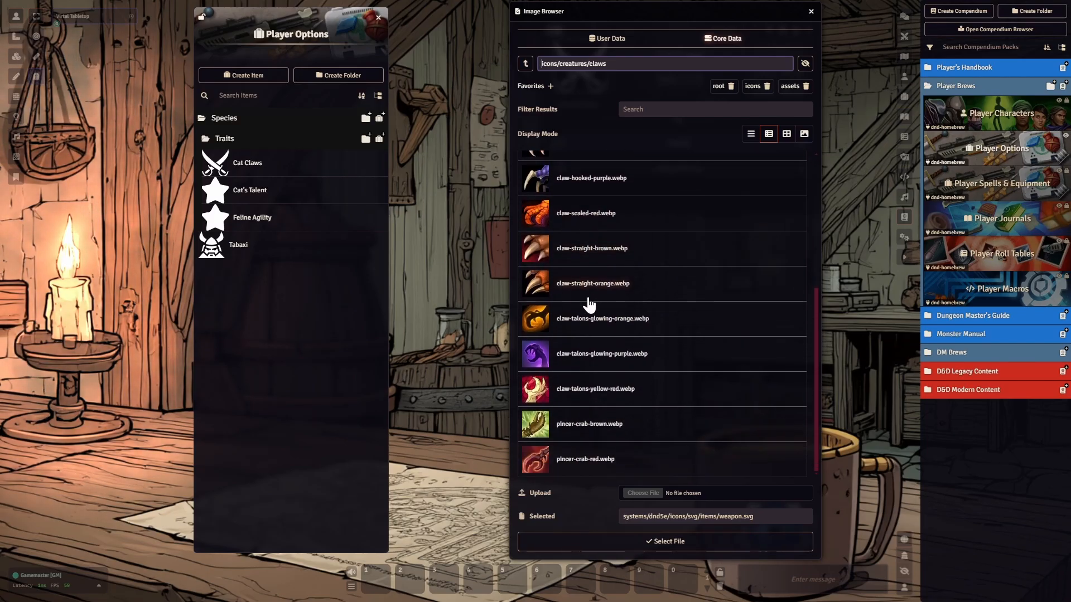
pyautogui.scroll(5, 595, 326)
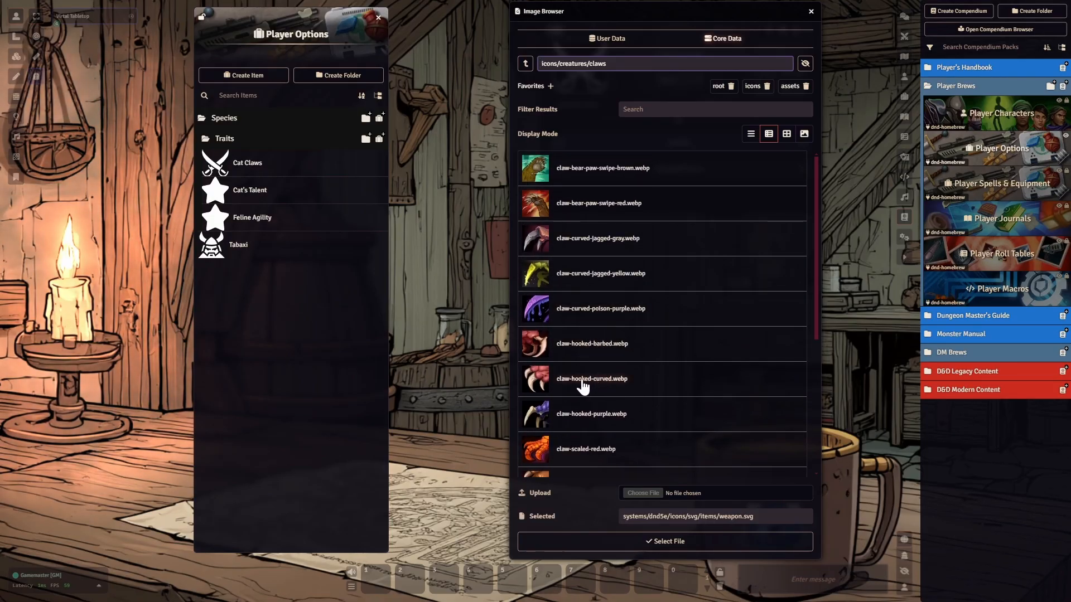
pyautogui.scroll(-5, 590, 379)
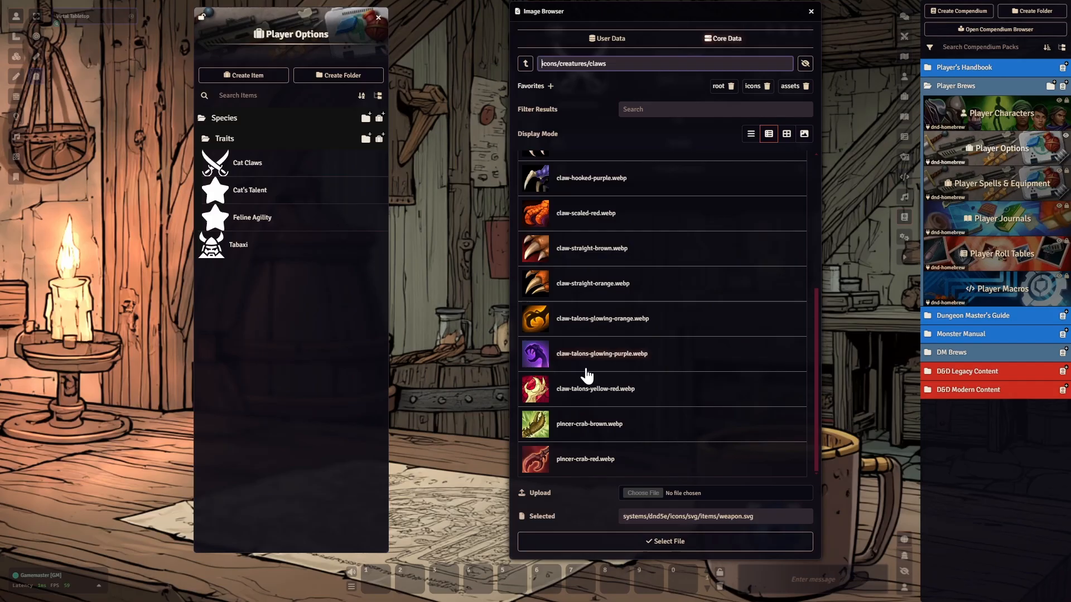
pyautogui.click(577, 321)
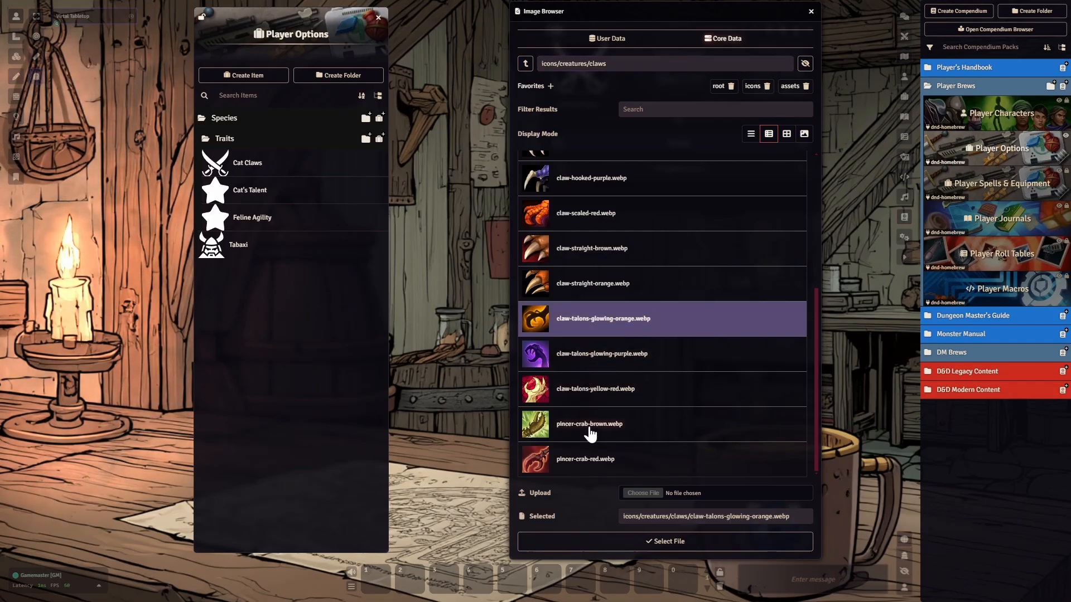
pyautogui.scroll(2, 595, 425)
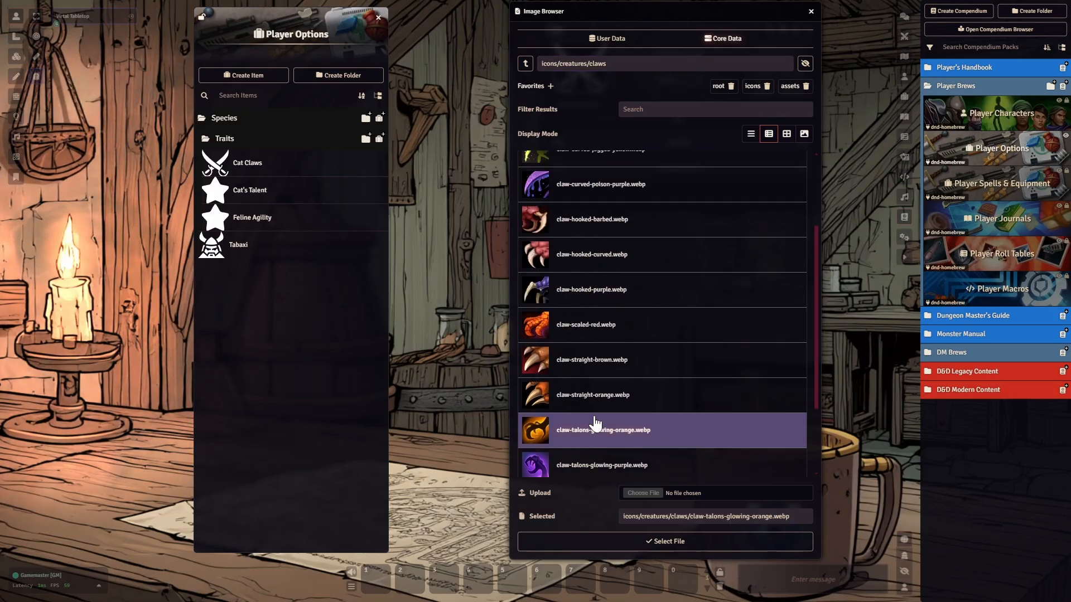
pyautogui.scroll(1, 588, 329)
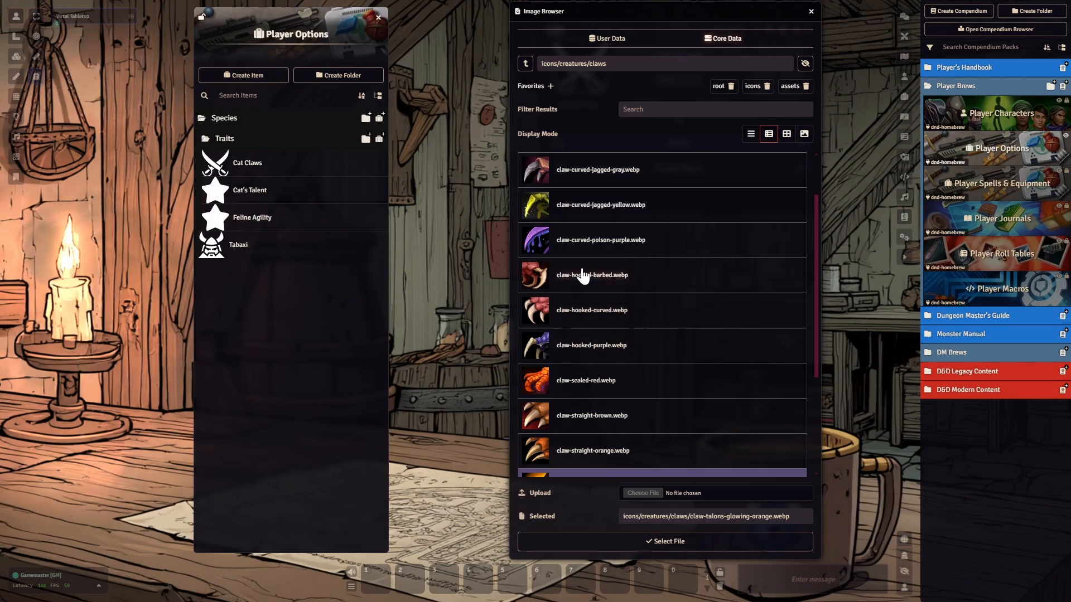
pyautogui.scroll(1, 581, 250)
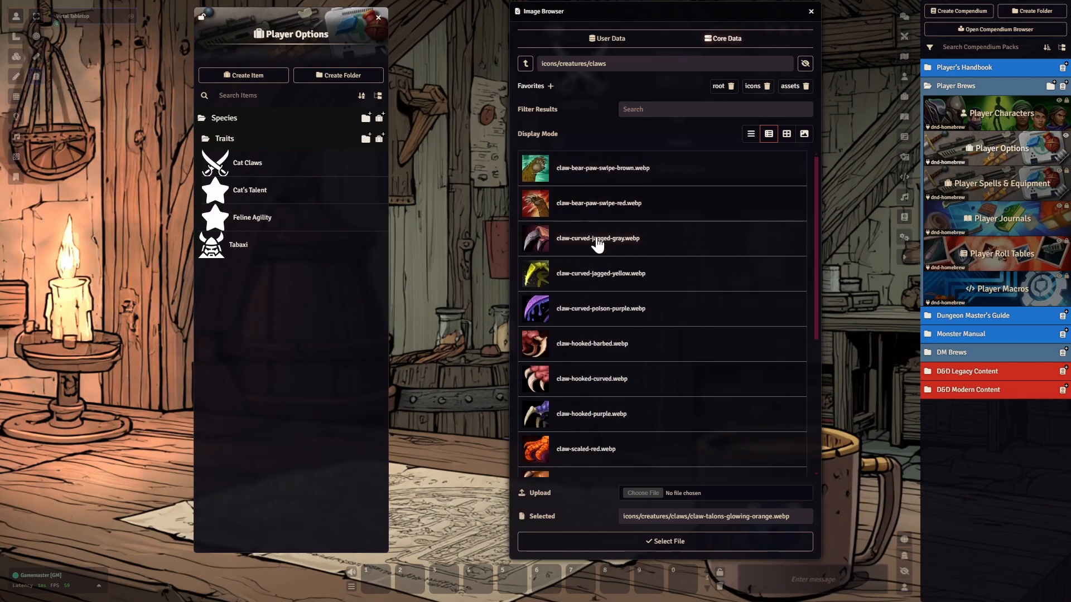
pyautogui.click(588, 244)
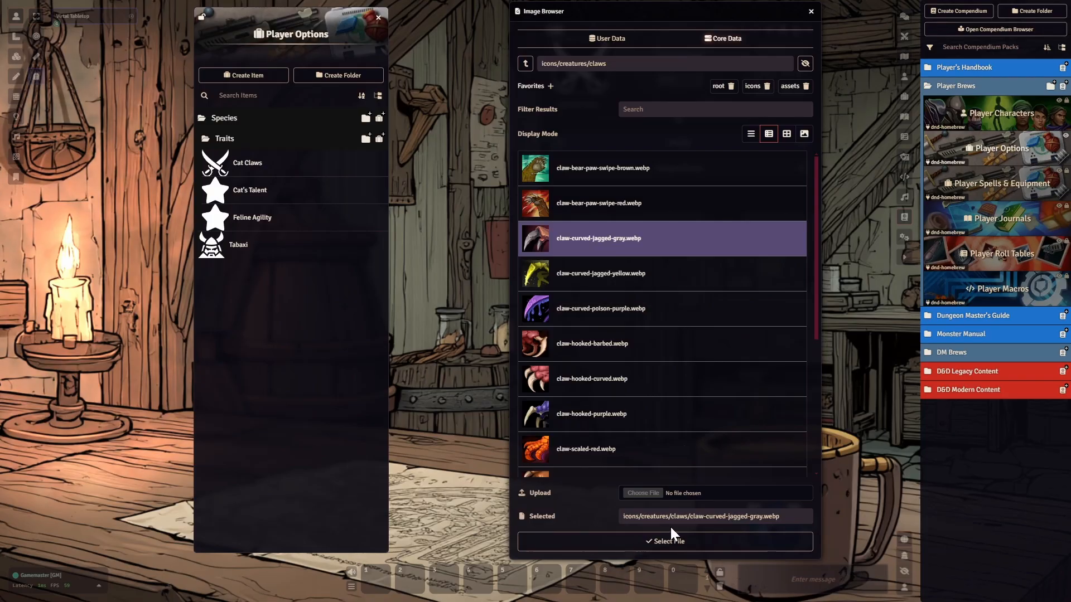
pyautogui.click(669, 541)
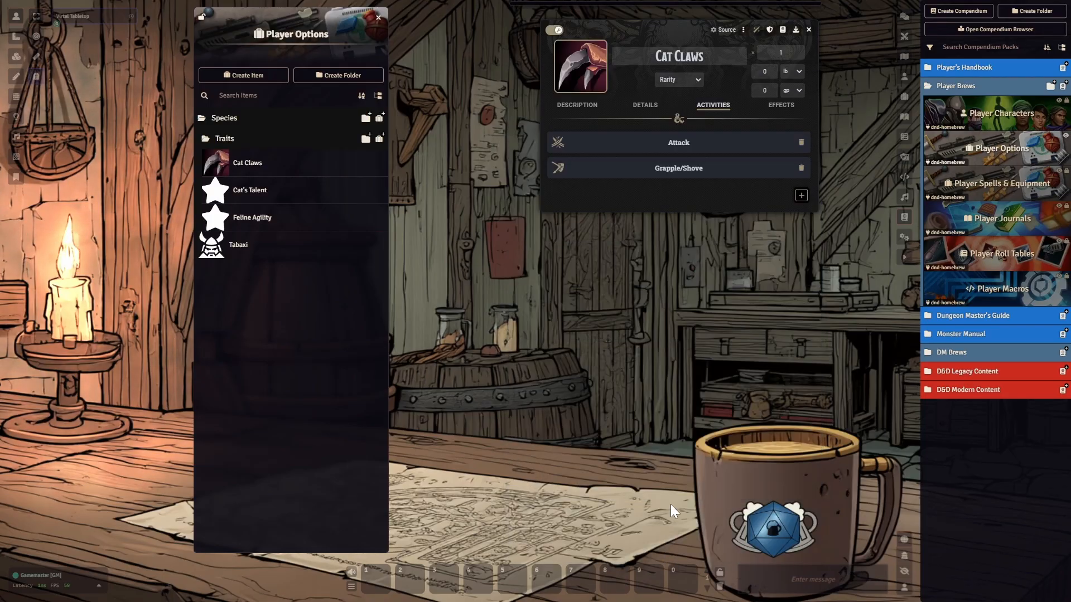
# Browse the Core Data images for the Cat's Talent icon up to the icons folder, without picking a file.
pyautogui.click(581, 91)
pyautogui.scroll(-5, 641, 352)
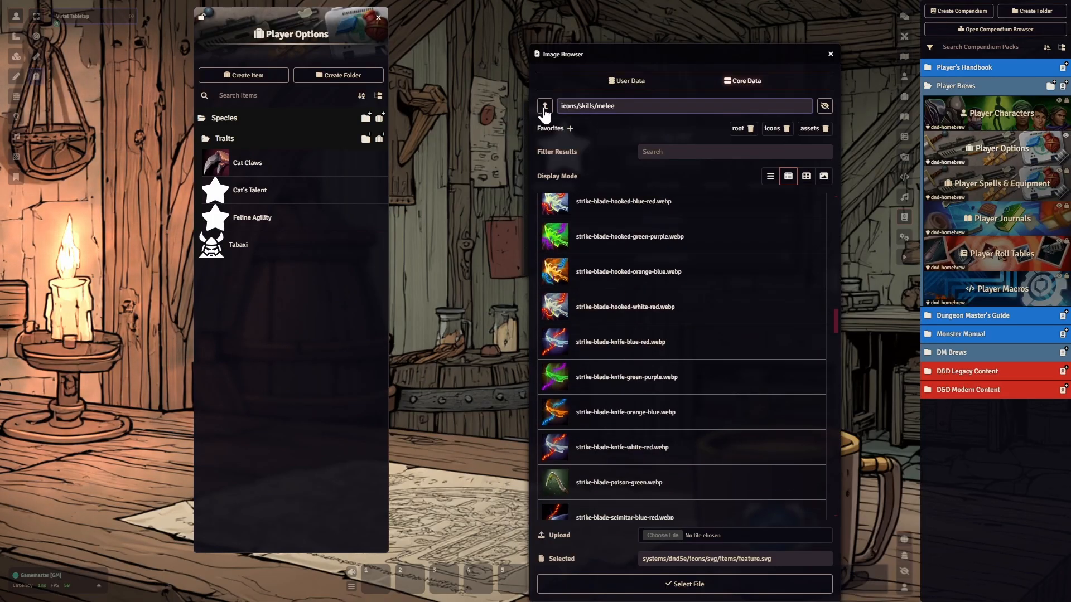
pyautogui.click(545, 107)
pyautogui.click(545, 107)
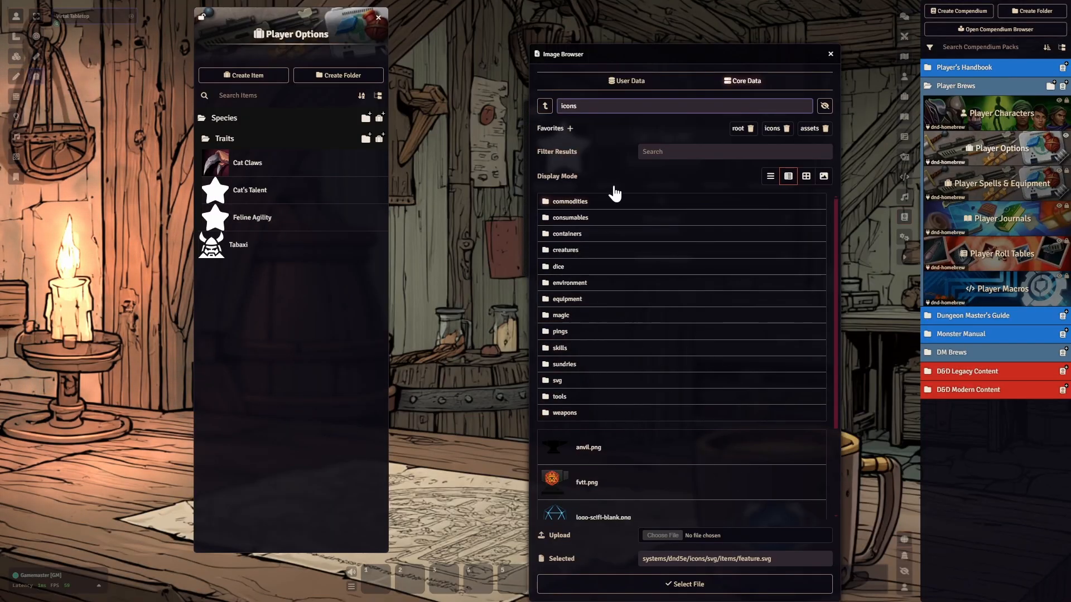
pyautogui.click(831, 55)
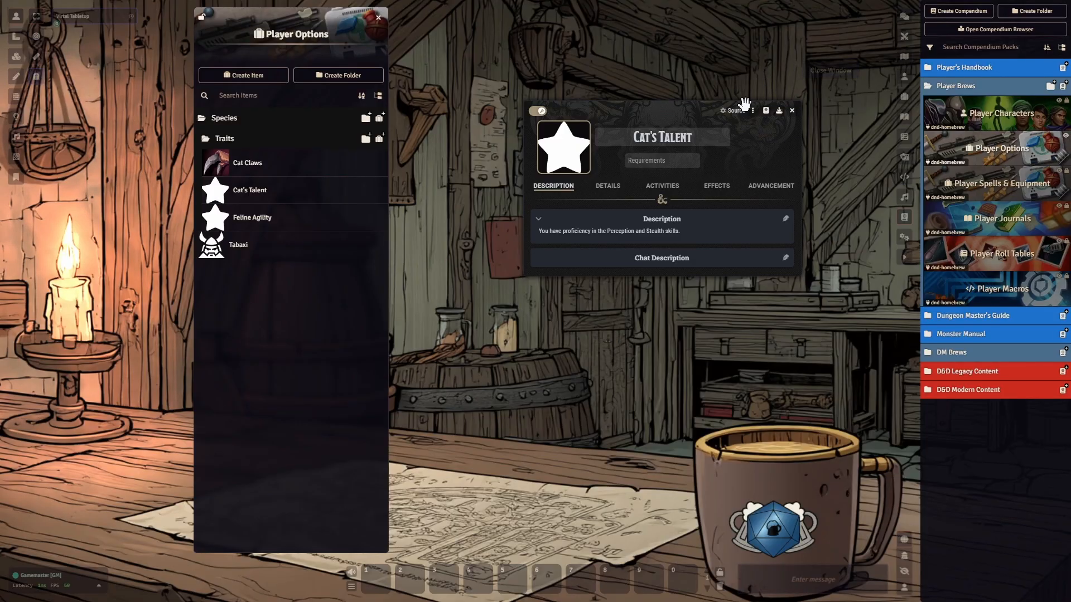
# Reopen the image browser for the Cat's Talent icon and go to modules/dnd-homebrew/assets/icons in User Data.
pyautogui.click(552, 154)
pyautogui.click(545, 106)
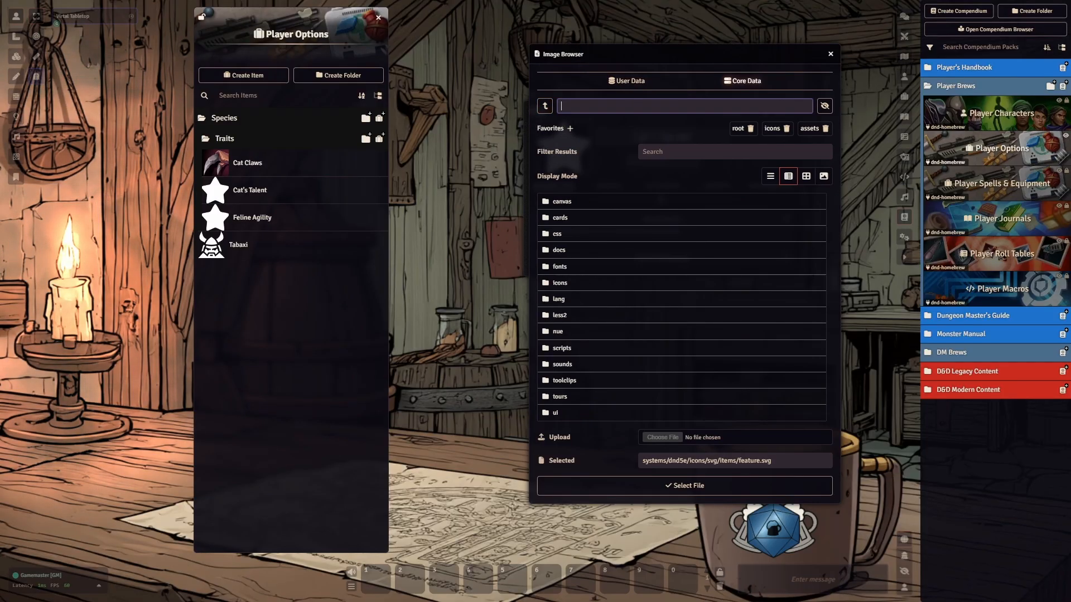
pyautogui.click(627, 81)
pyautogui.click(559, 218)
pyautogui.click(562, 220)
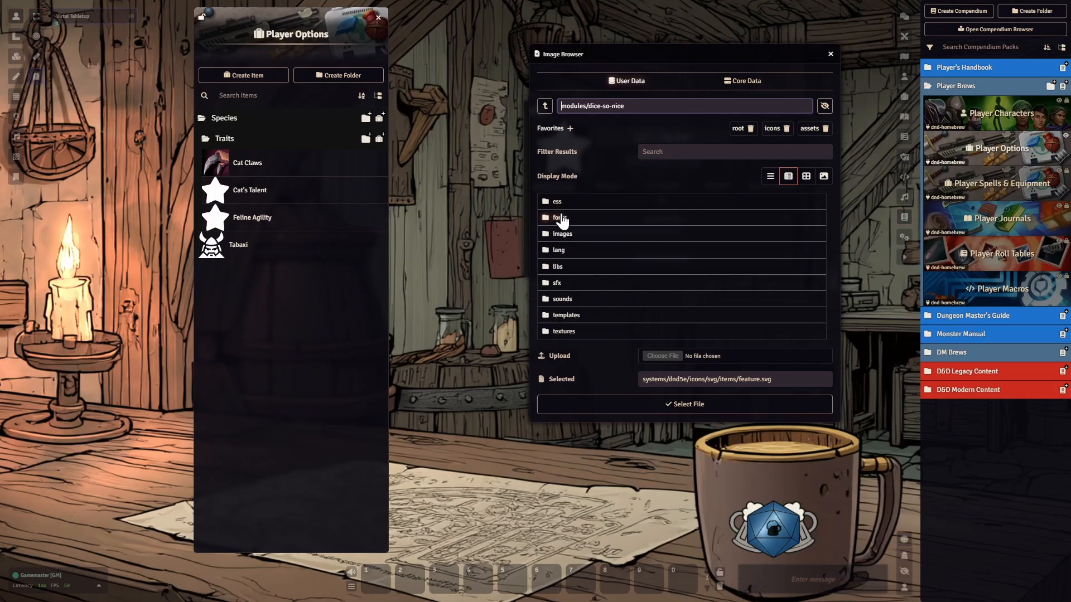
pyautogui.click(545, 106)
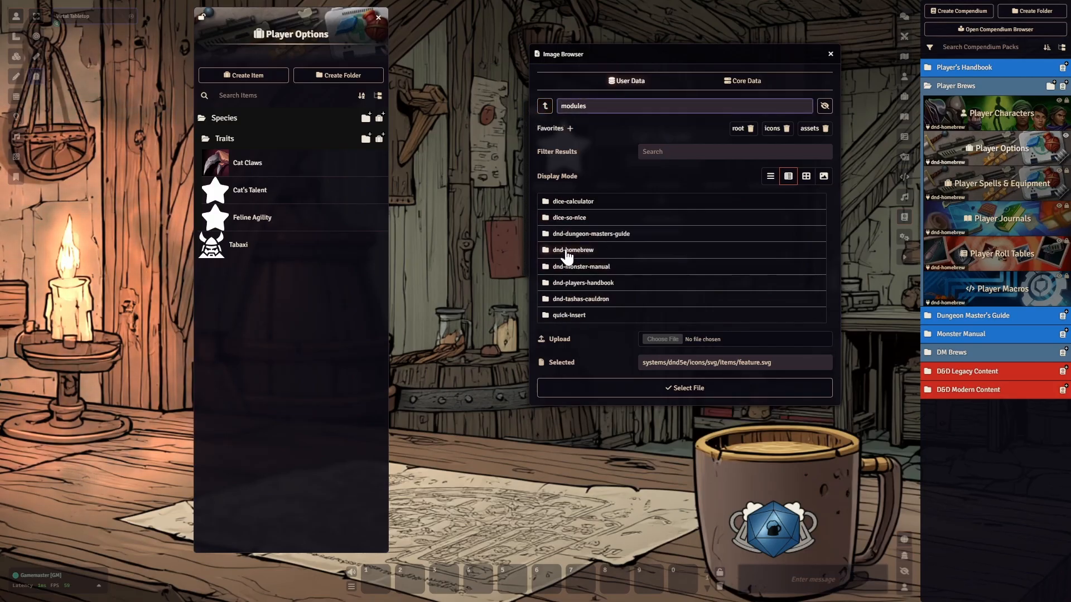
pyautogui.click(567, 251)
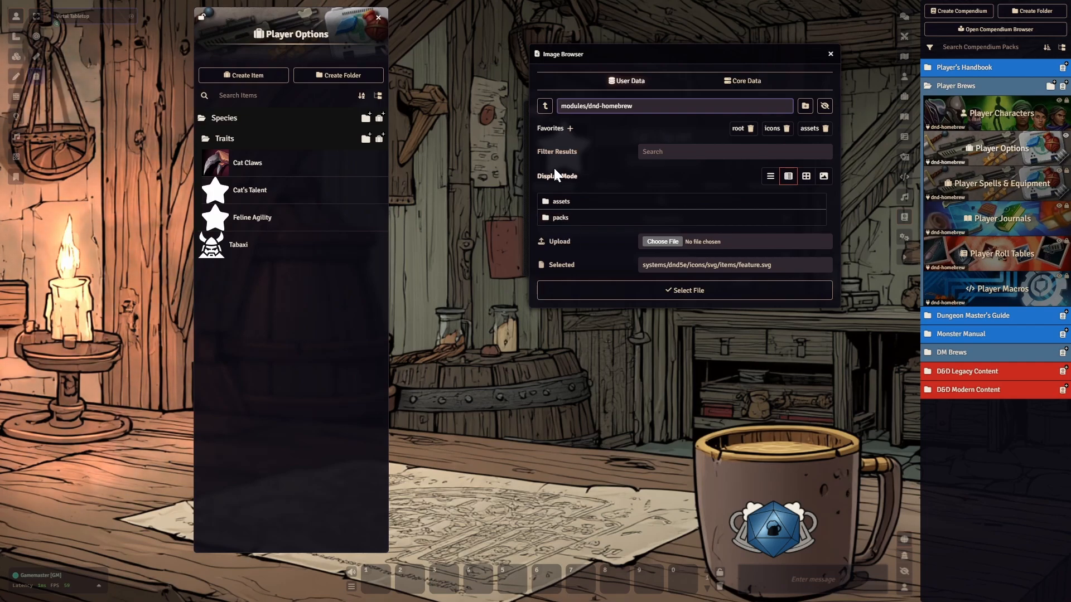
pyautogui.click(560, 202)
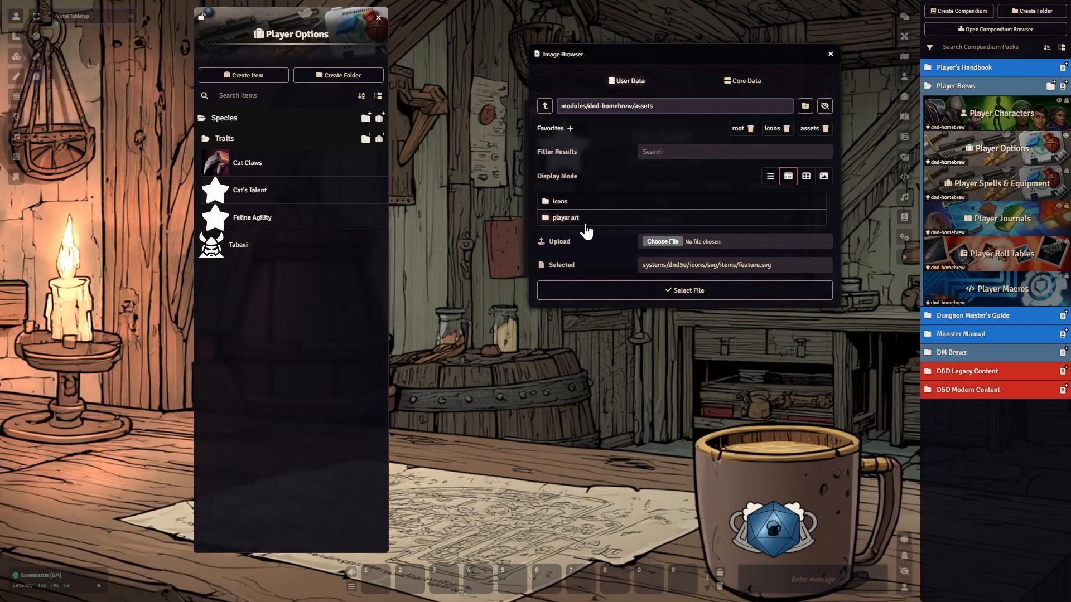
pyautogui.click(560, 201)
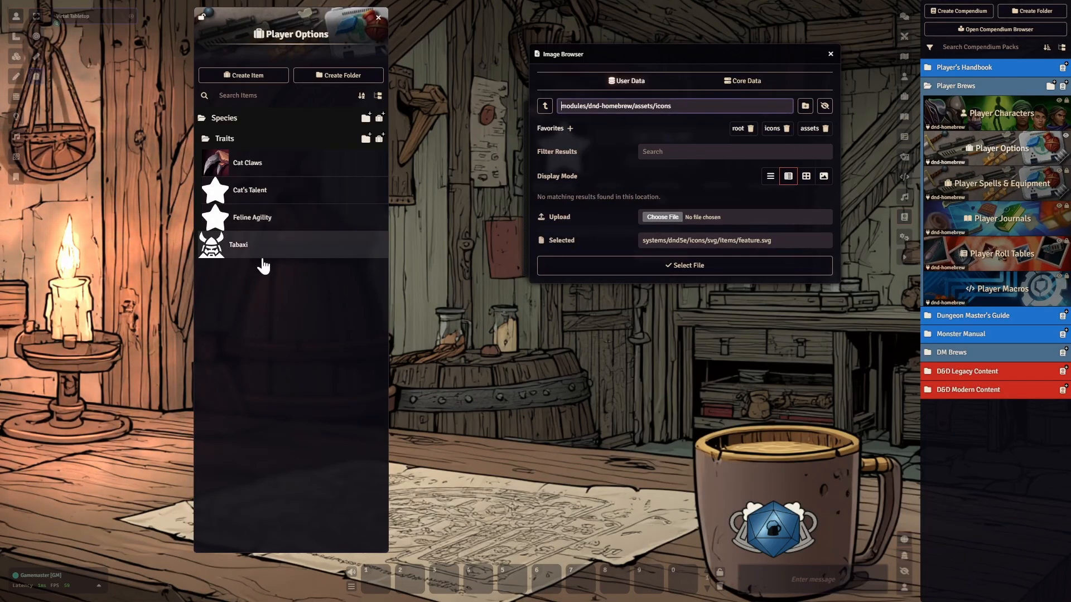
# Leave the image browser, return Cat's Talent to view mode, and close its sheet and the Player Options compendium.
pyautogui.click(830, 53)
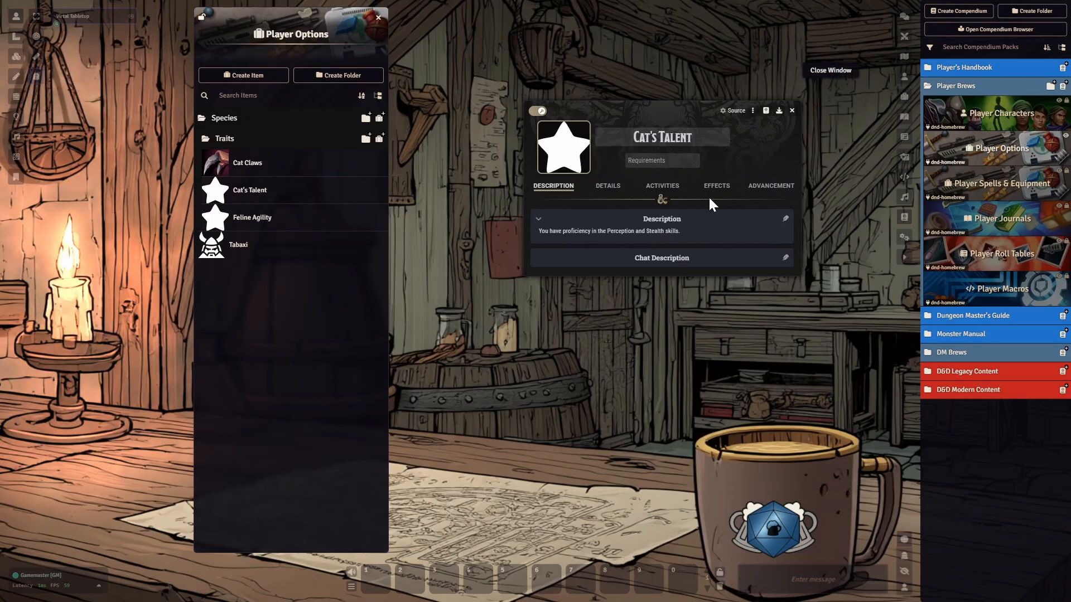
pyautogui.click(538, 111)
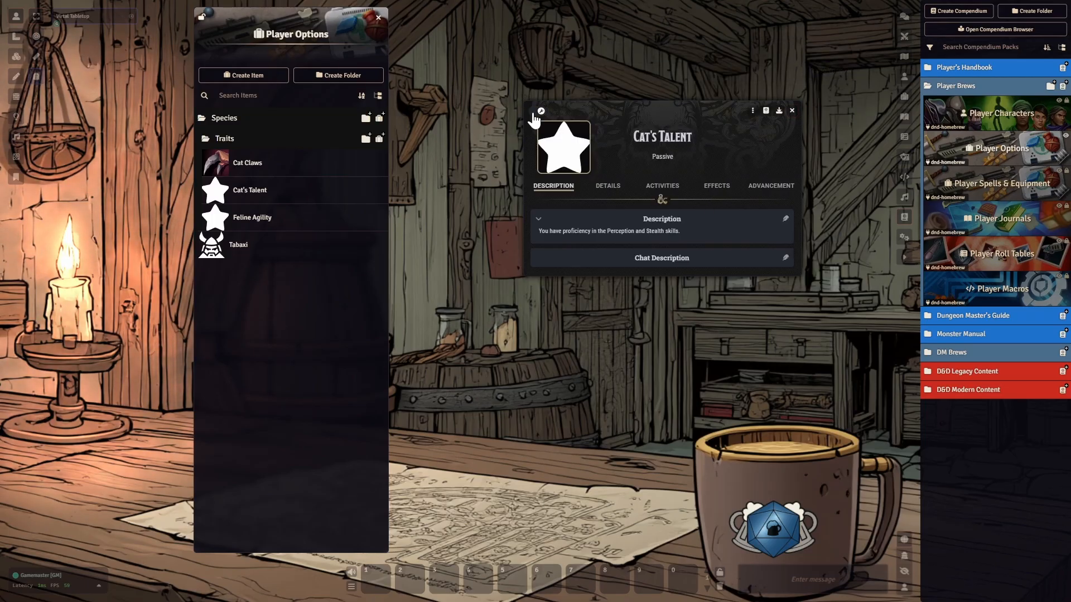
pyautogui.click(378, 17)
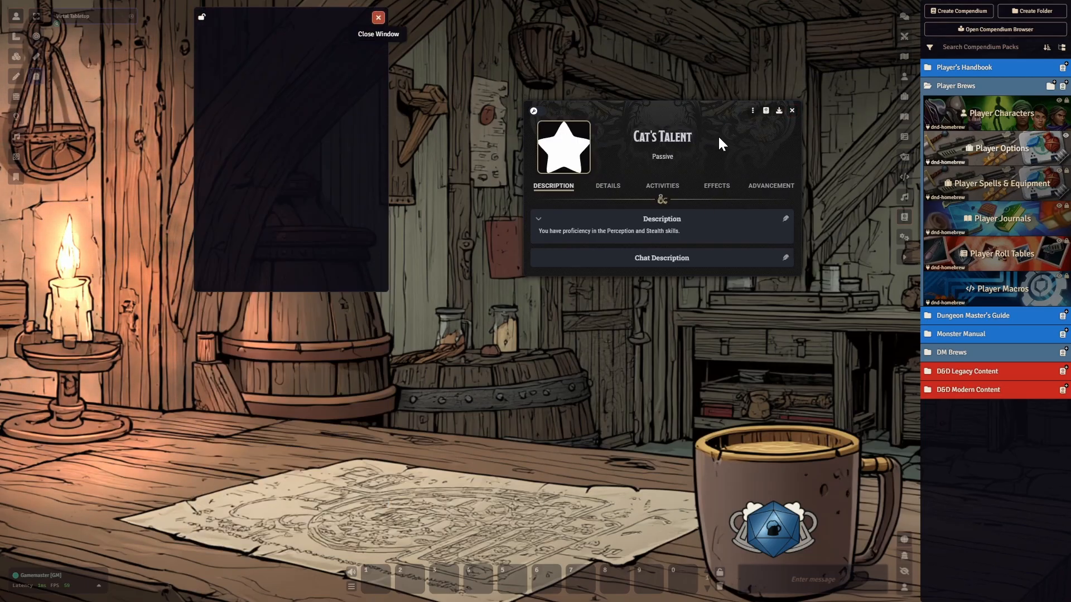
pyautogui.click(792, 111)
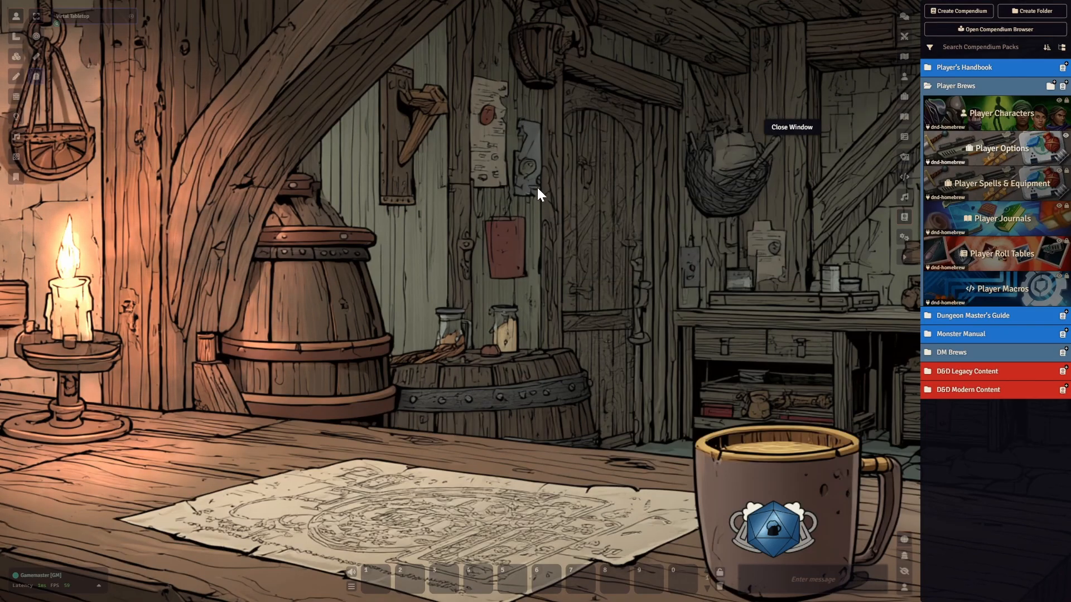